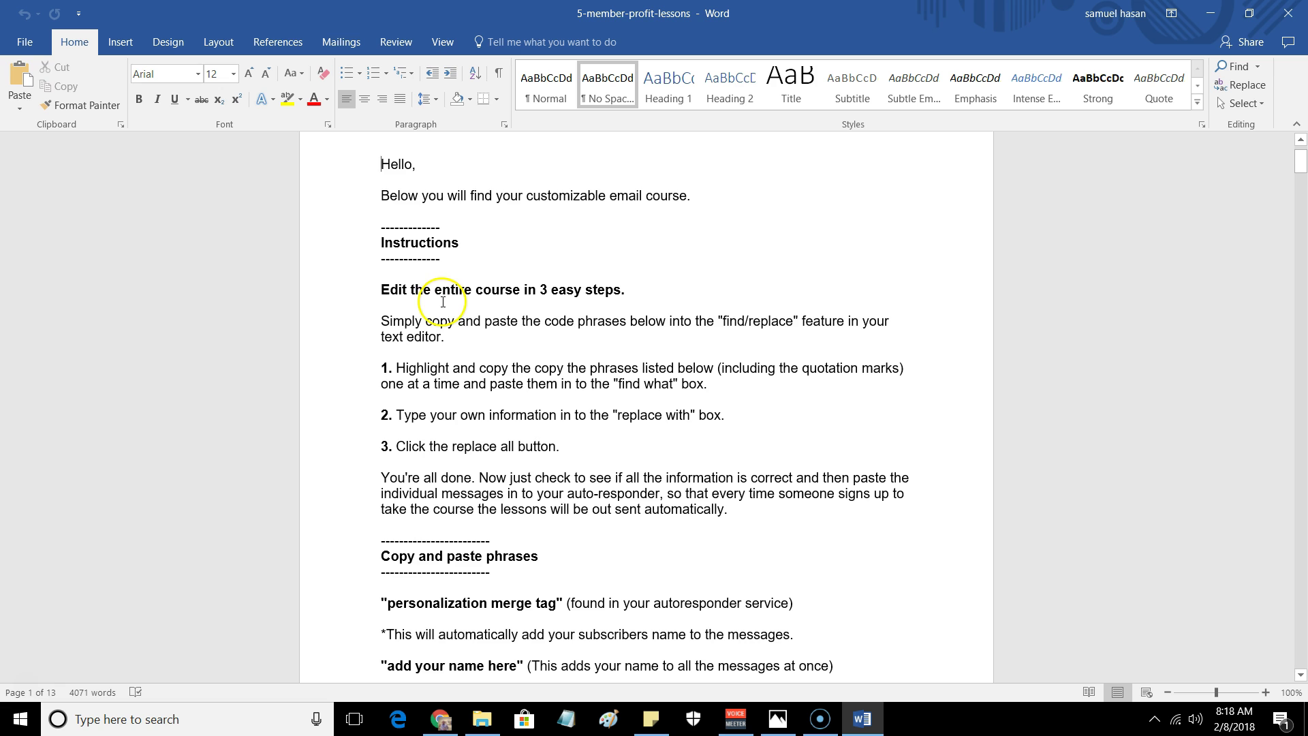
- Read the editing instructions and the list of copy-and-paste phrases on the first page of the email course
scroll(344, 333, "down", 1)
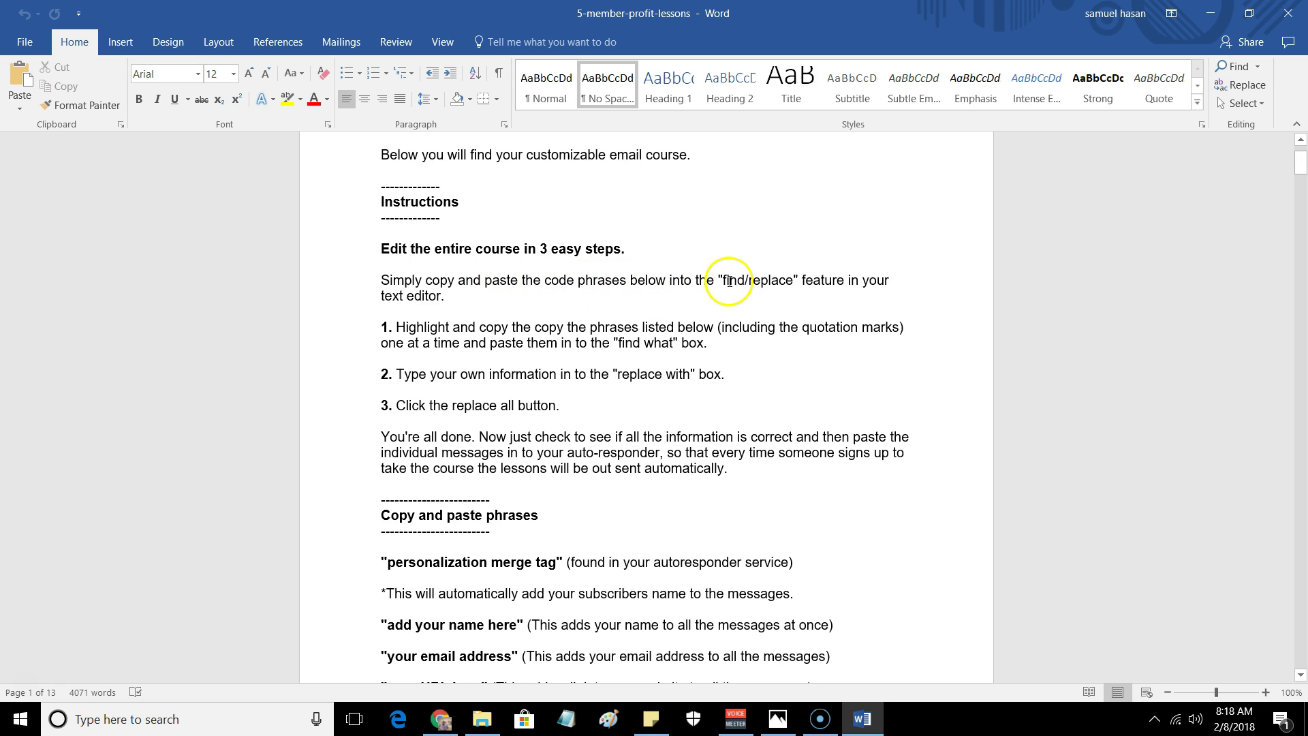
scroll(349, 344, "down", 4)
scroll(346, 342, "up", 3)
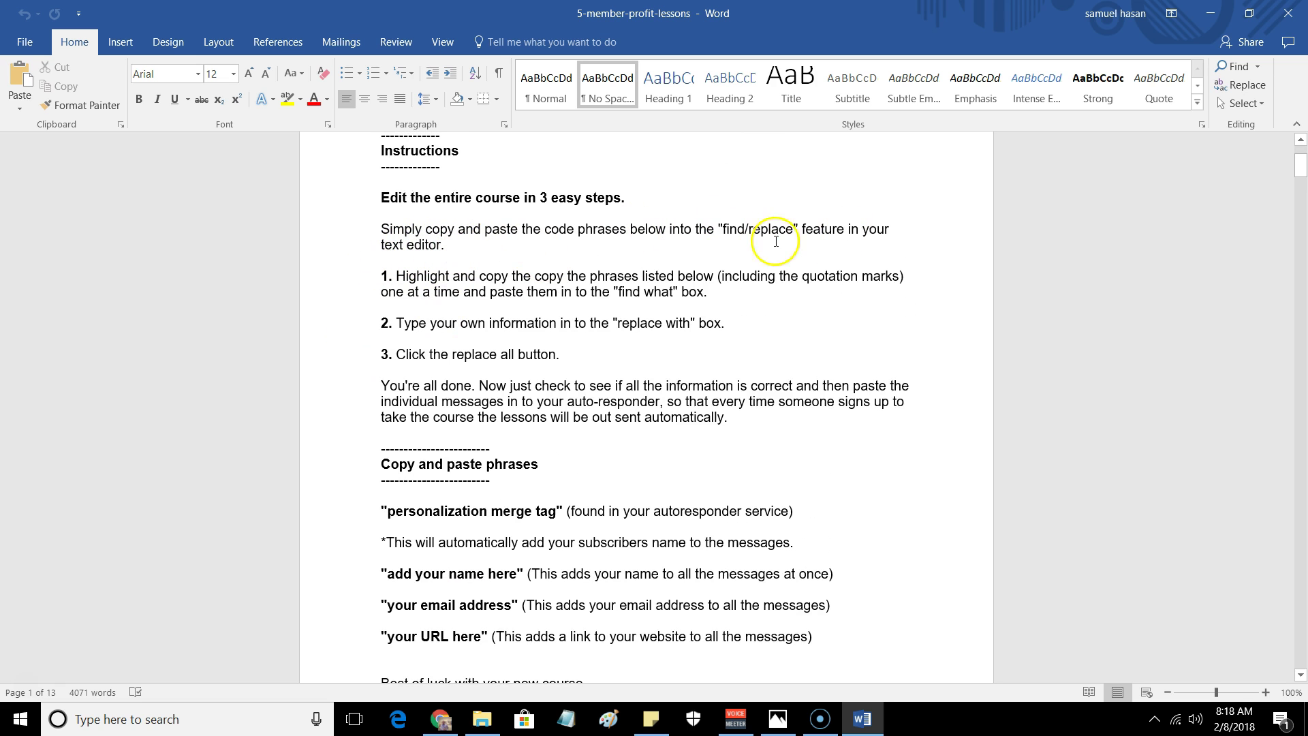
scroll(509, 314, "down", 1)
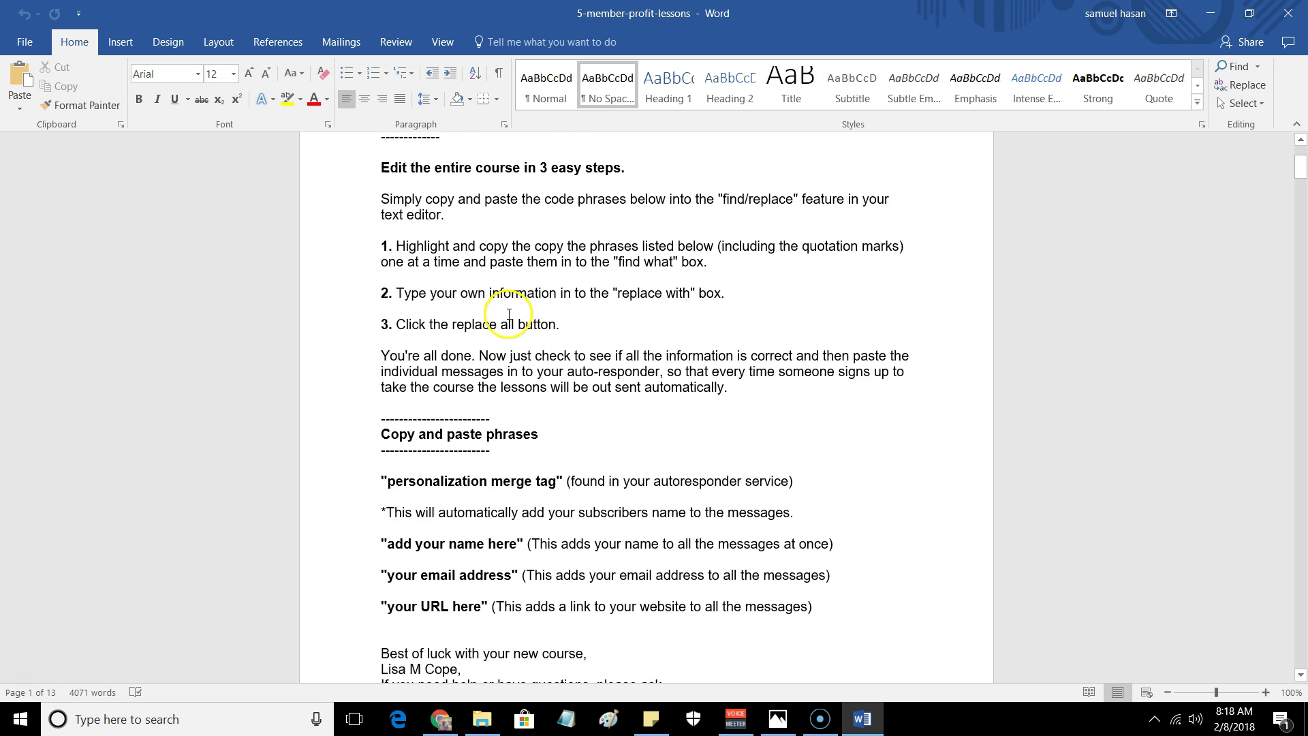
scroll(508, 315, "down", 1)
scroll(409, 255, "down", 3)
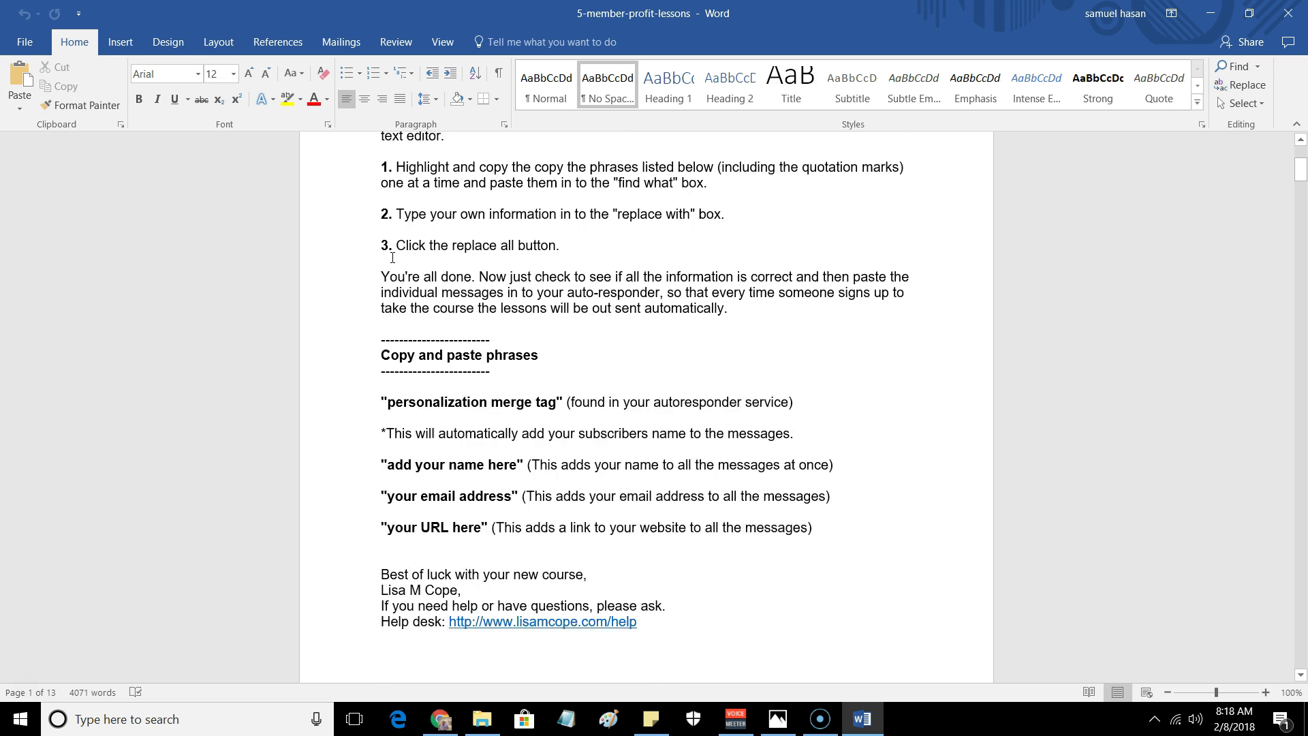
scroll(436, 245, "up", 3)
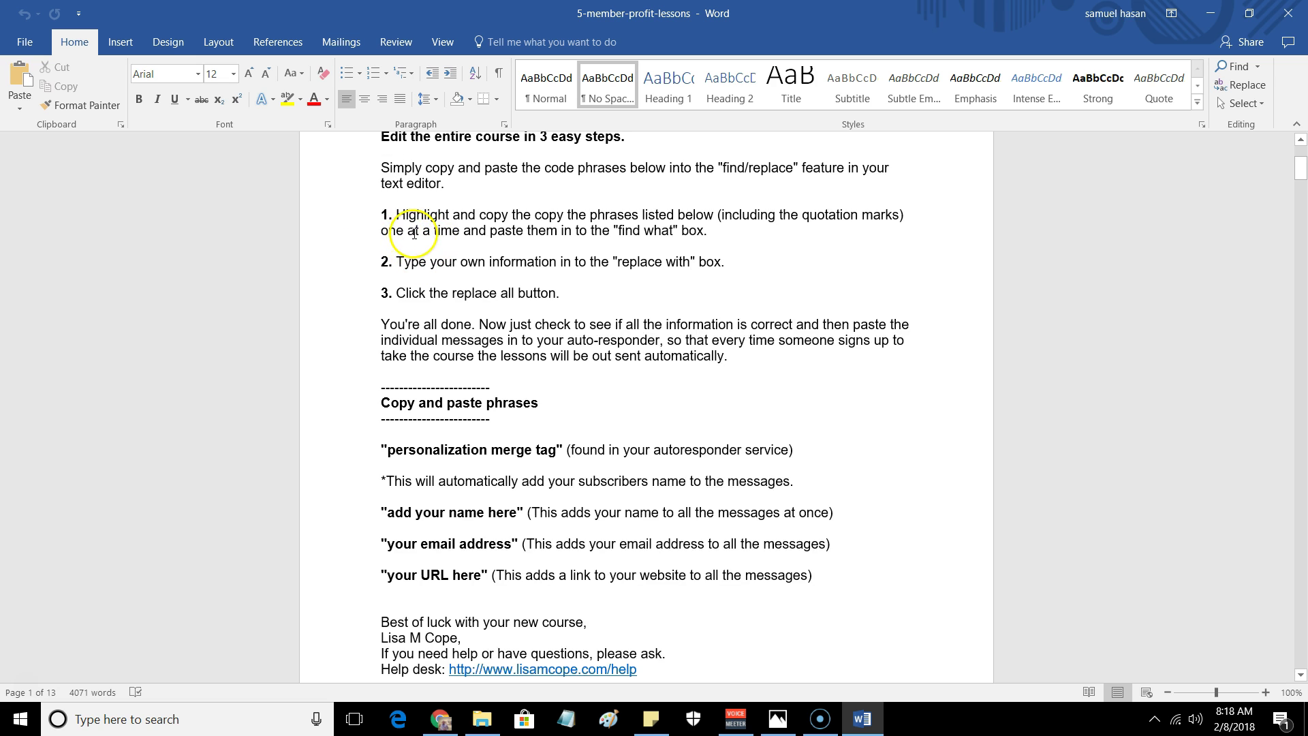
scroll(414, 234, "down", 5)
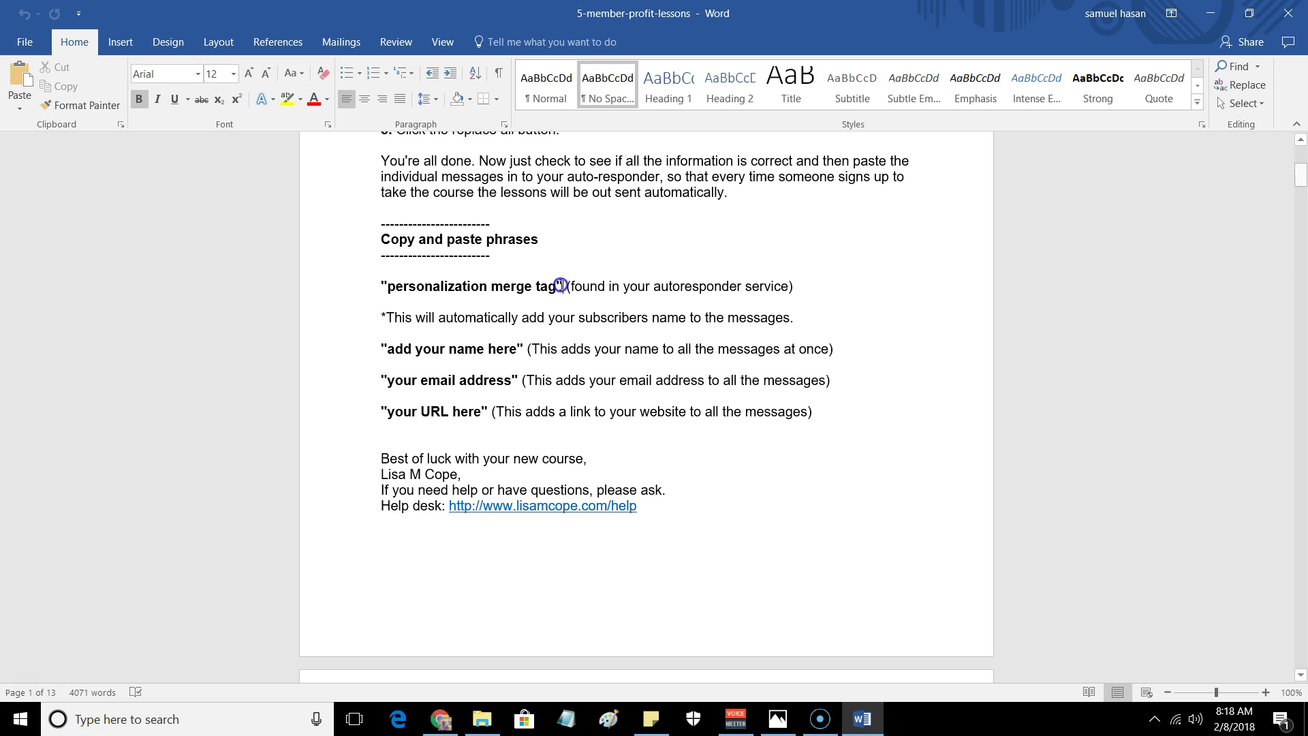
- Check the merge tag noted in Notepad, return to the Word document and reread its find/replace instructions
left_click(574, 722)
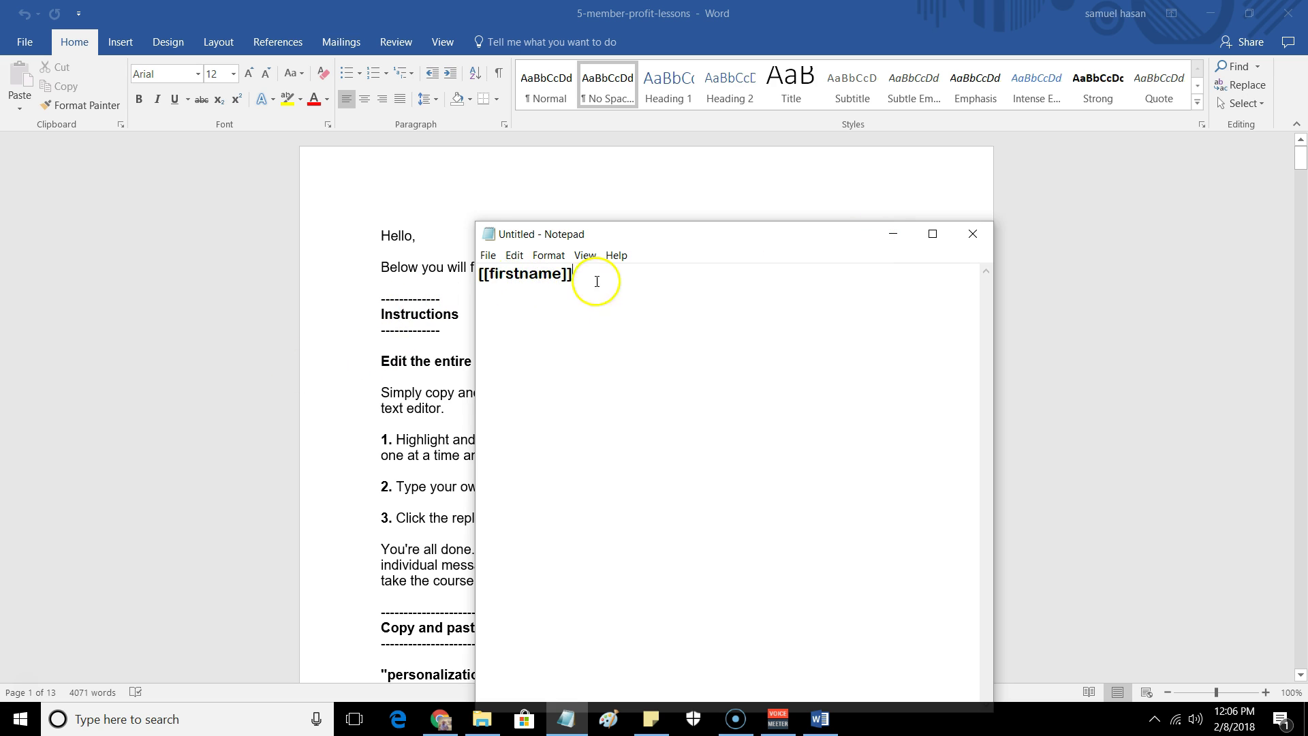
left_click(892, 237)
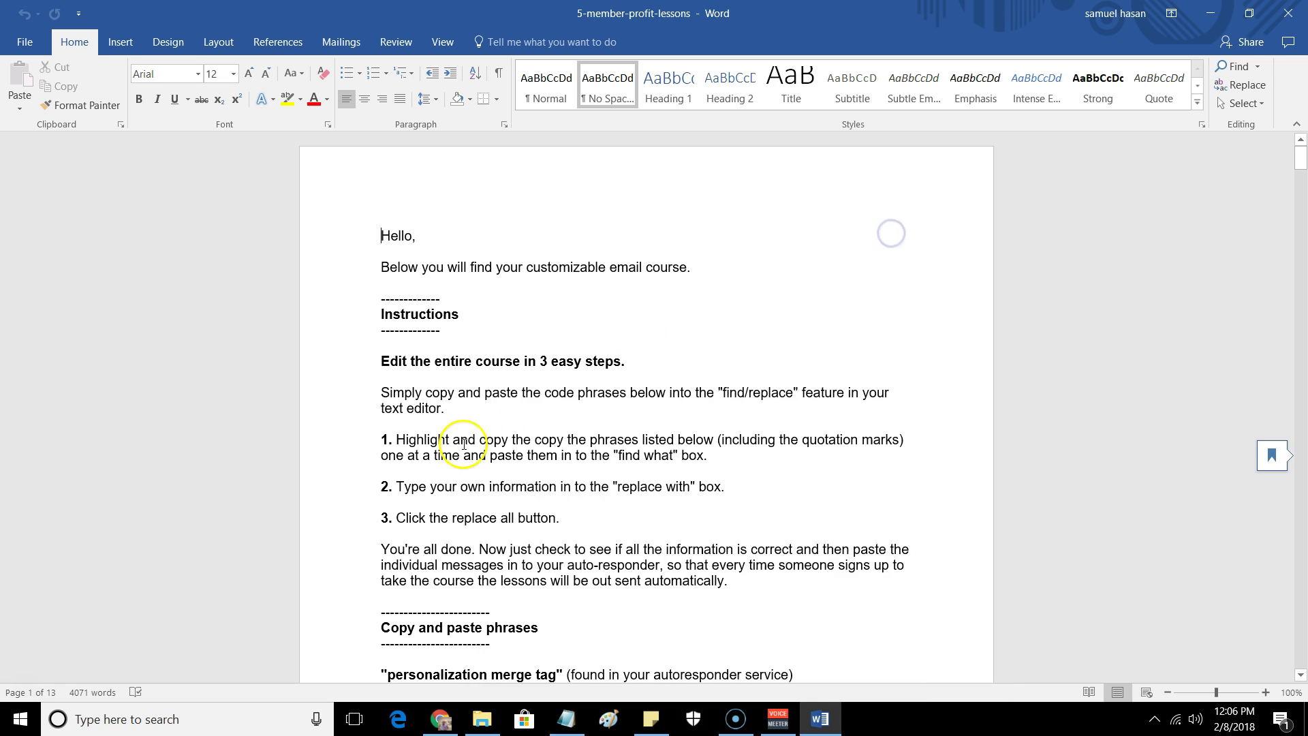
scroll(623, 391, "down", 1)
scroll(623, 391, "down", 3)
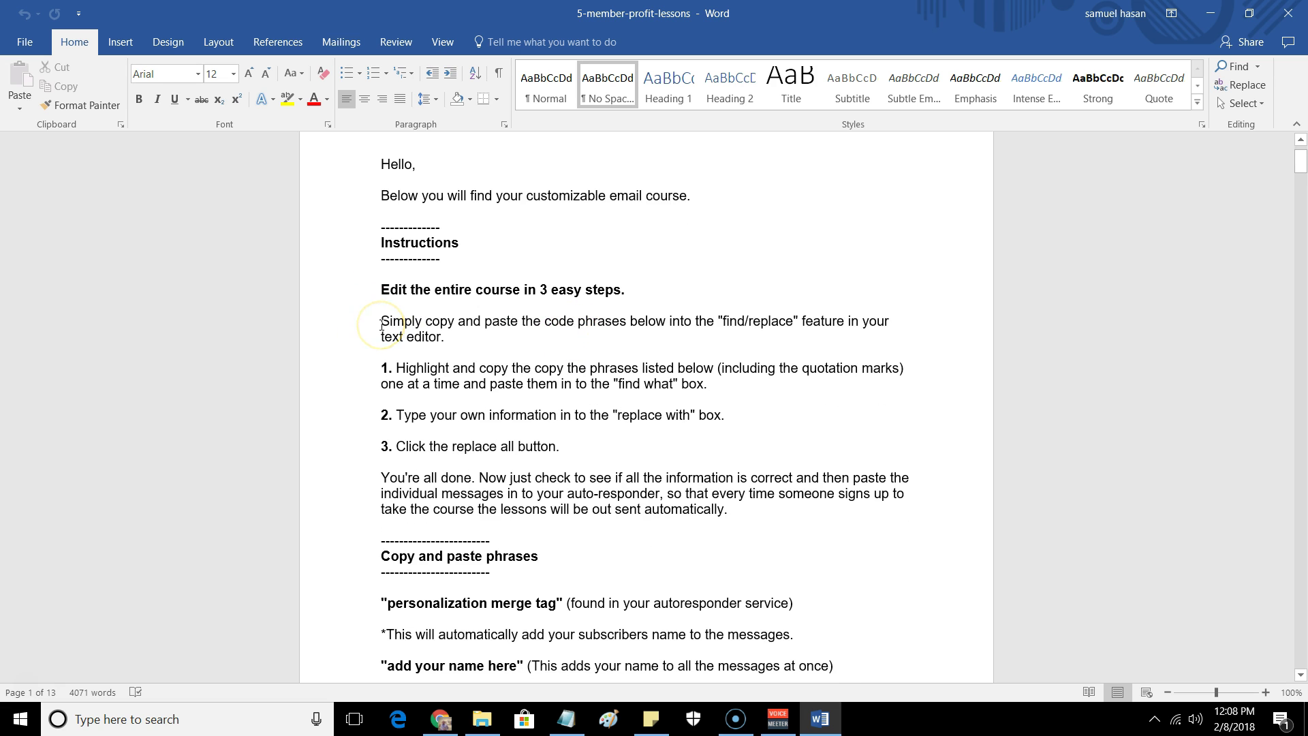
scroll(382, 325, "down", 4)
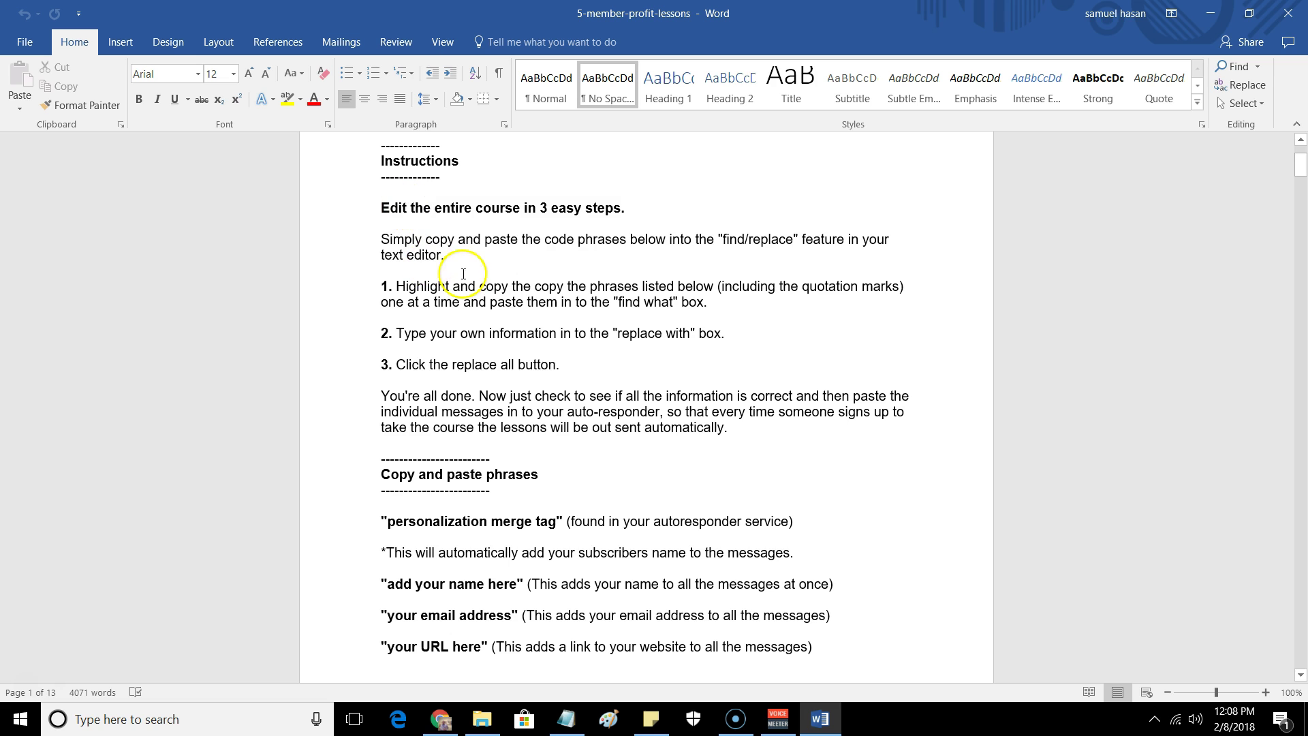
scroll(407, 301, "down", 1)
scroll(407, 301, "down", 1)
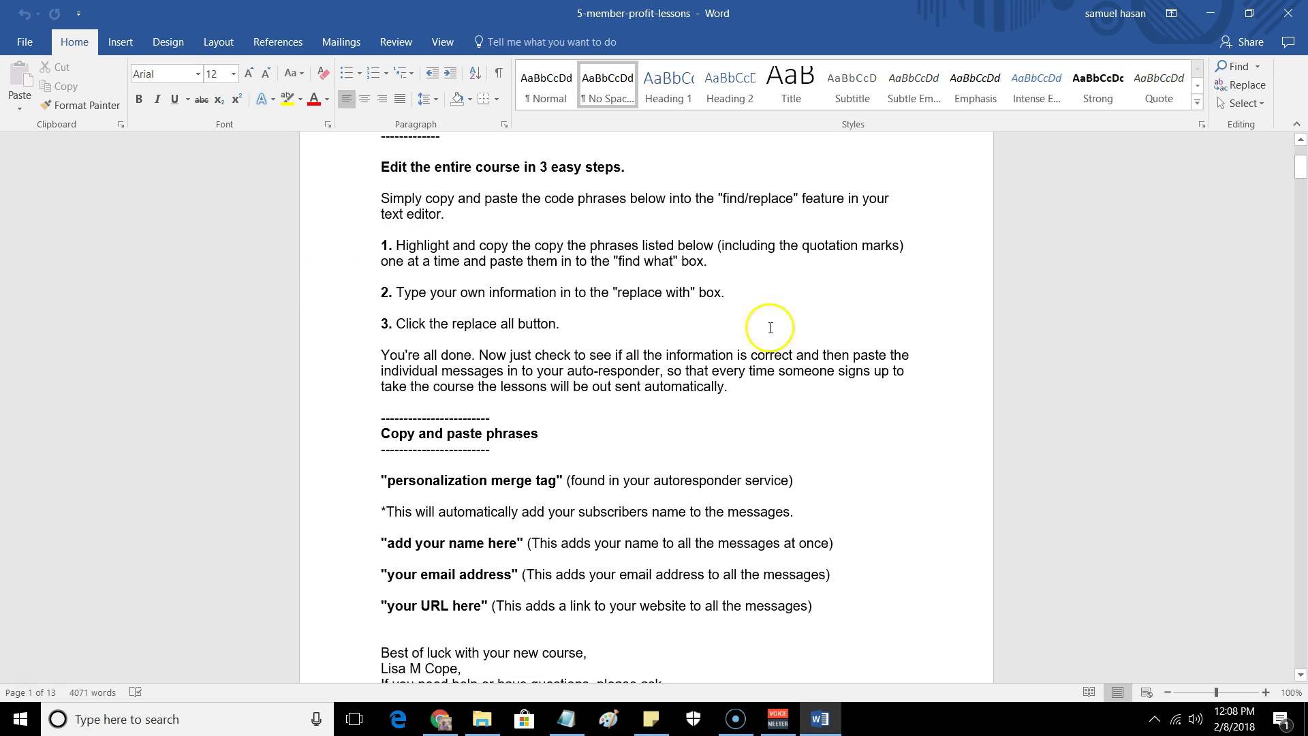
scroll(415, 313, "down", 1)
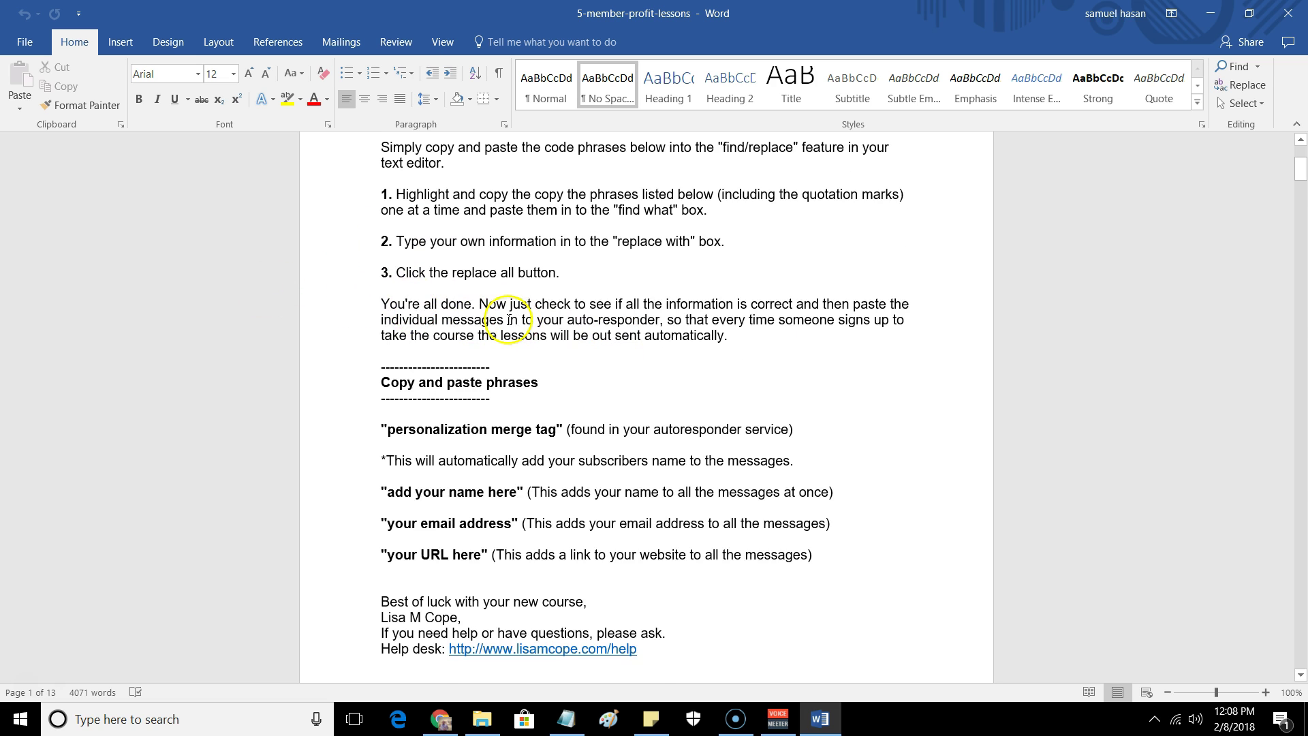
scroll(507, 320, "up", 1)
scroll(863, 302, "up", 1)
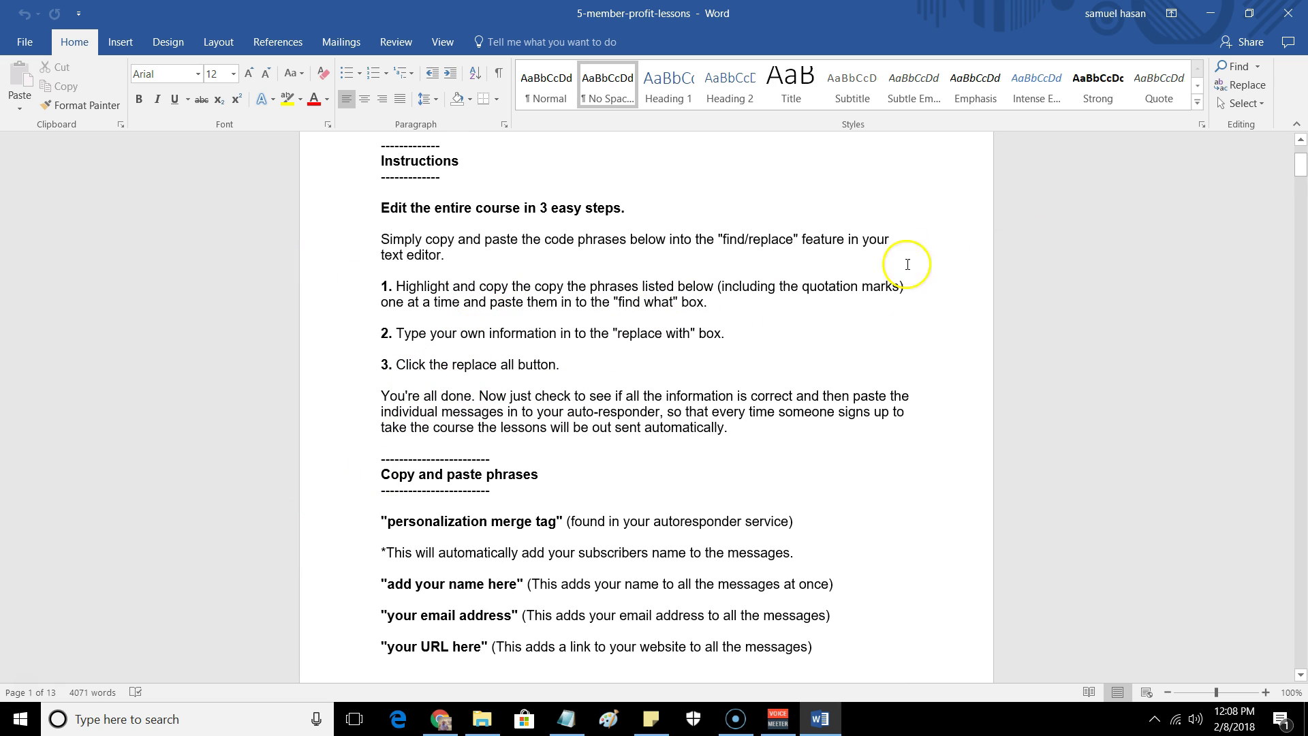
- Search the document for the word "Type" copied from instruction 2, and close the search when done
left_click(1258, 66)
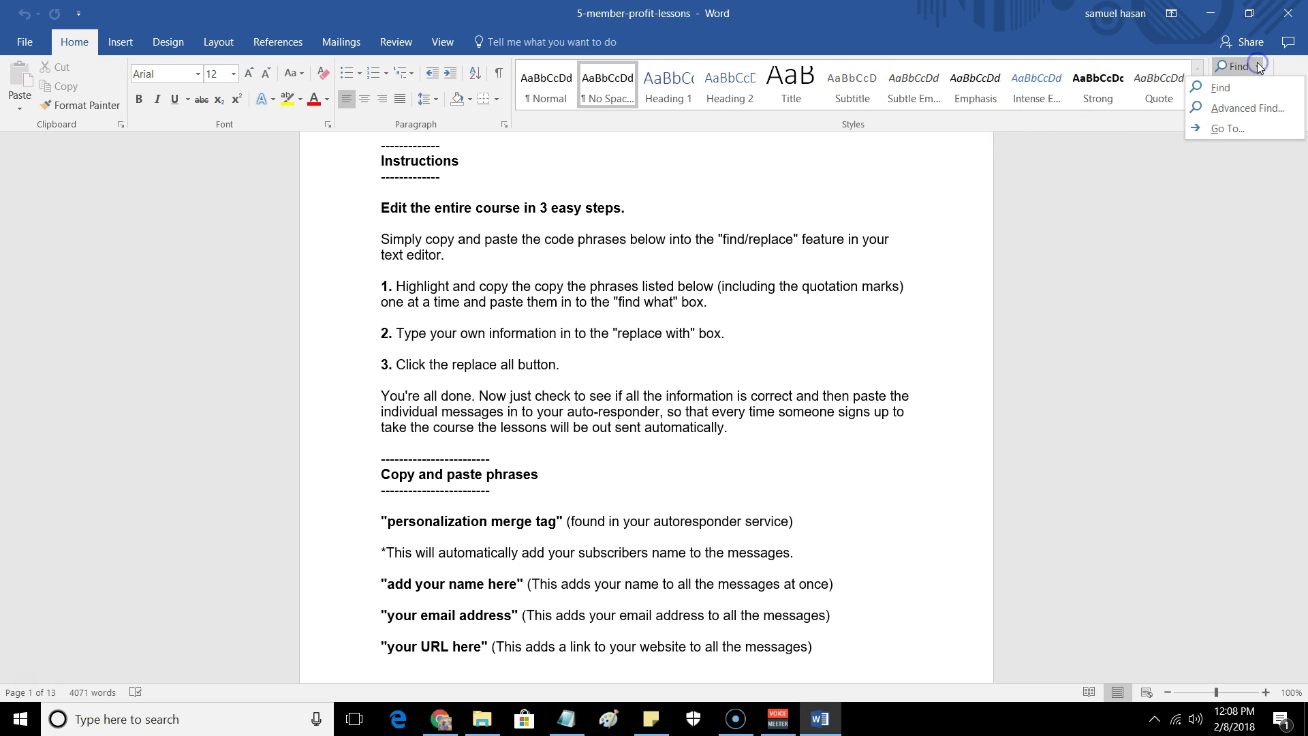
left_click(1216, 90)
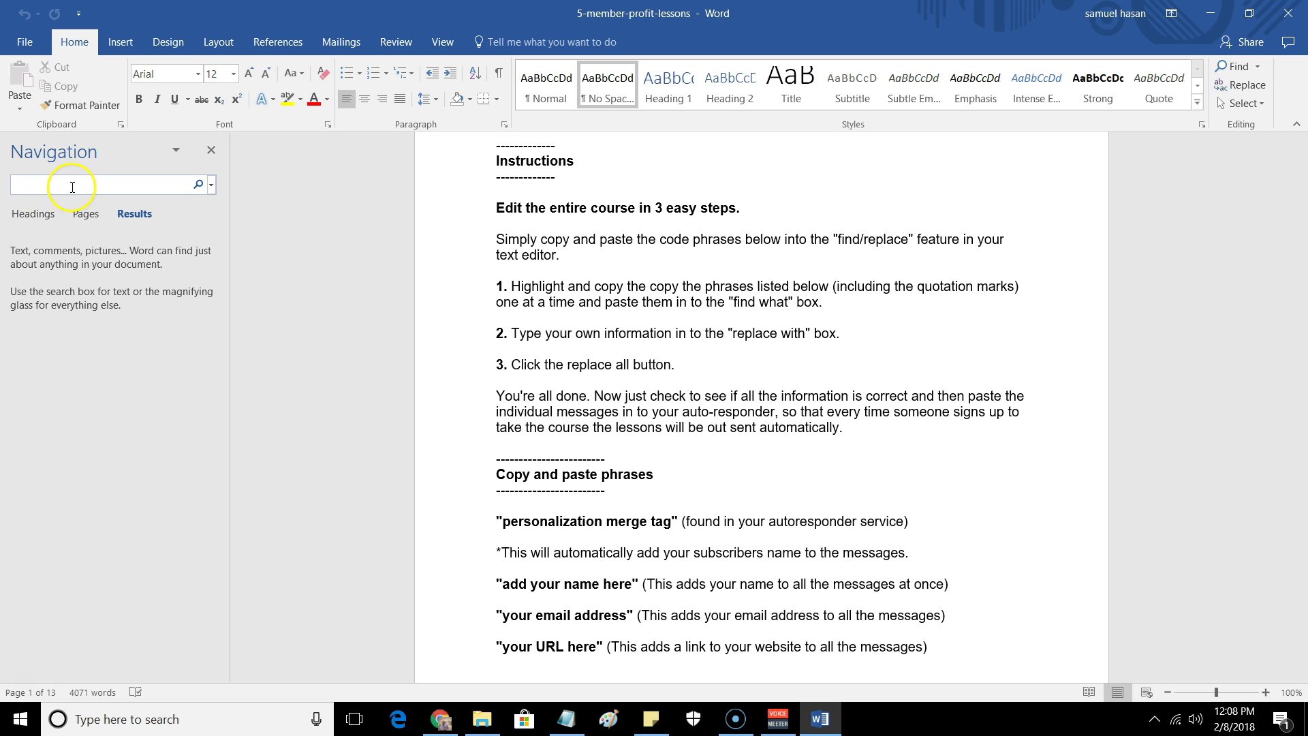
scroll(732, 480, "down", 2)
scroll(732, 481, "up", 2)
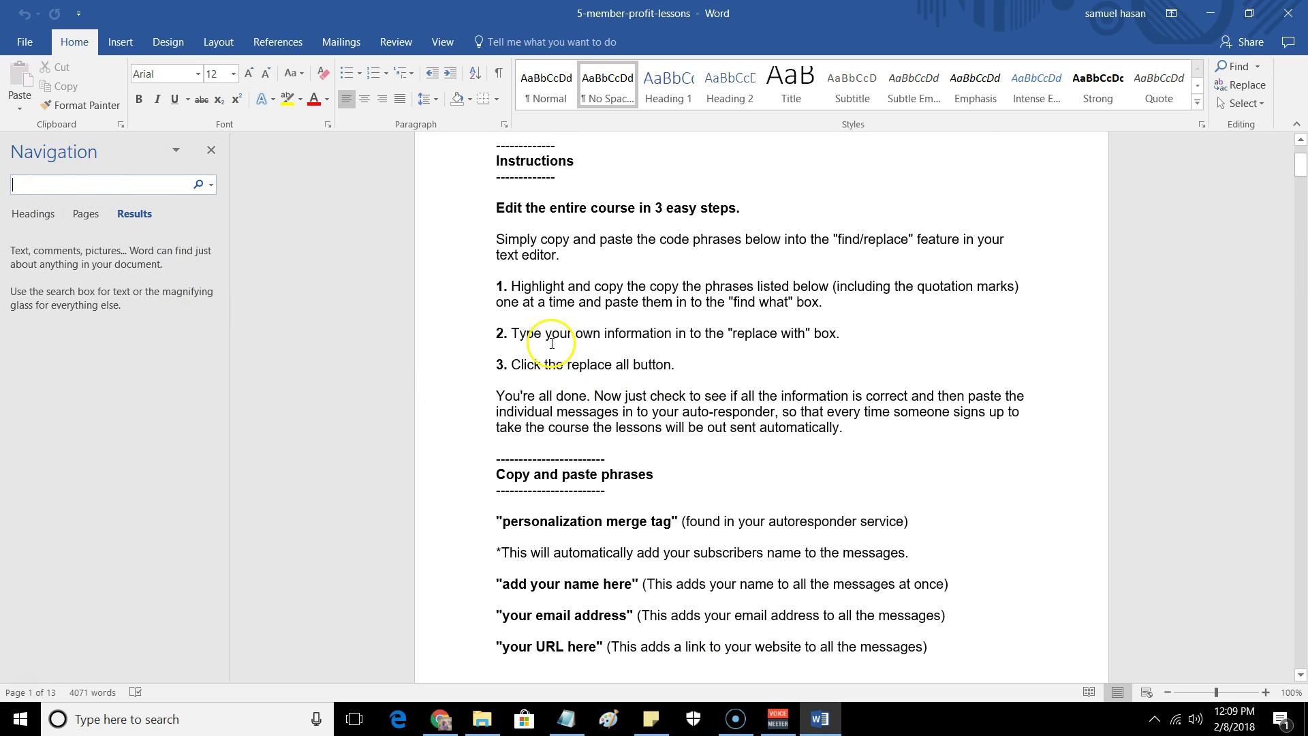
left_click_drag(542, 333, 525, 334)
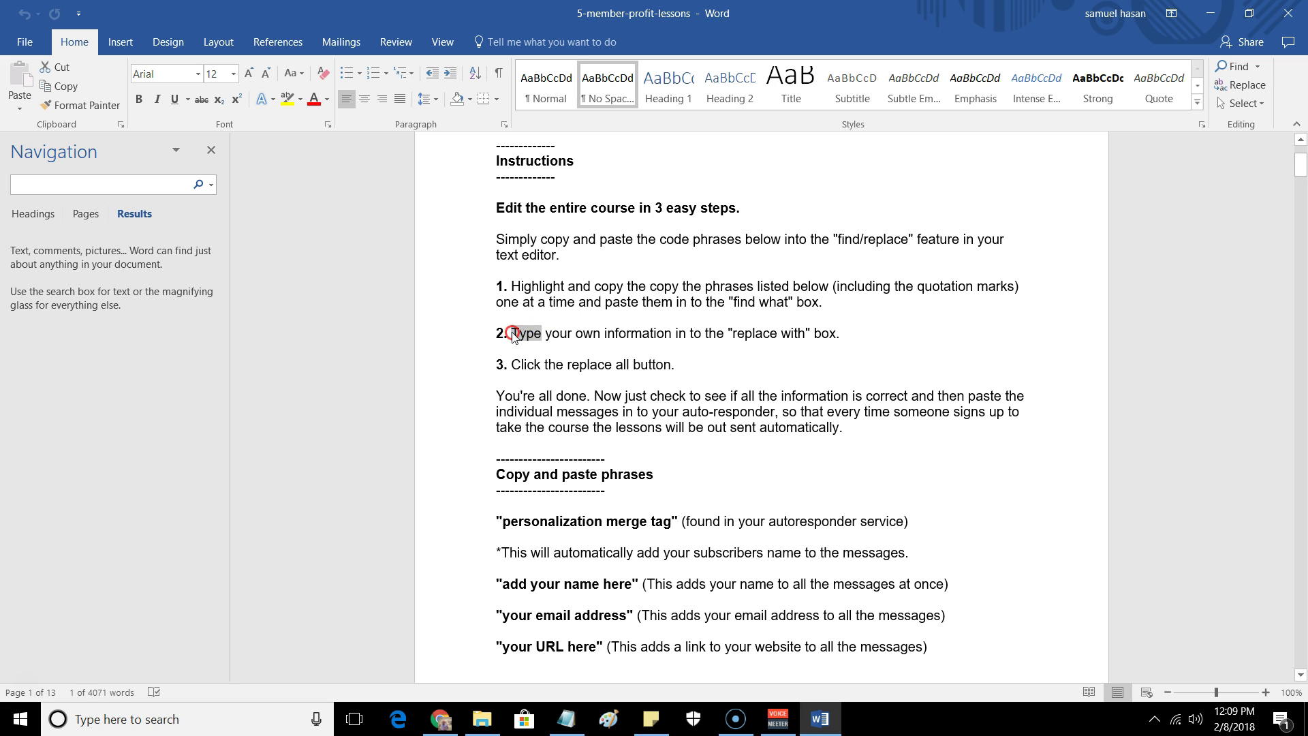
right_click(512, 333)
left_click(553, 367)
left_click(48, 187)
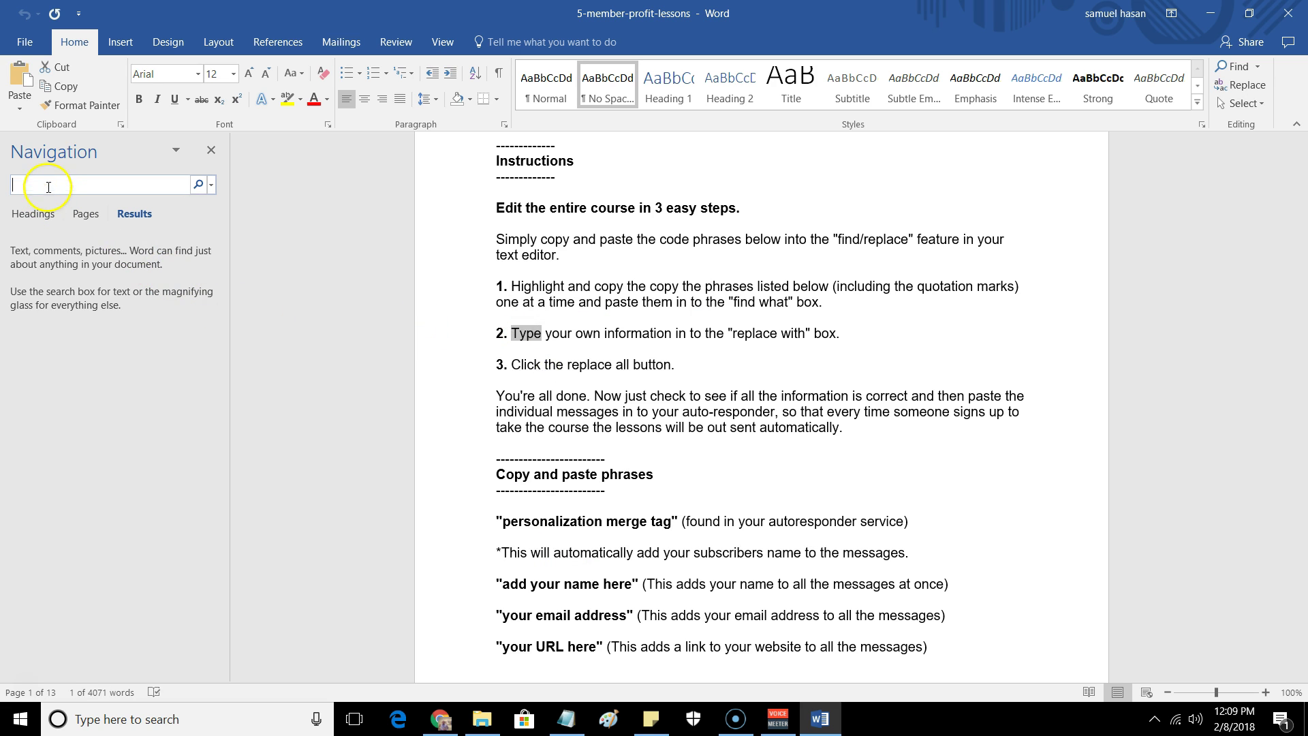
key("ctrl+v")
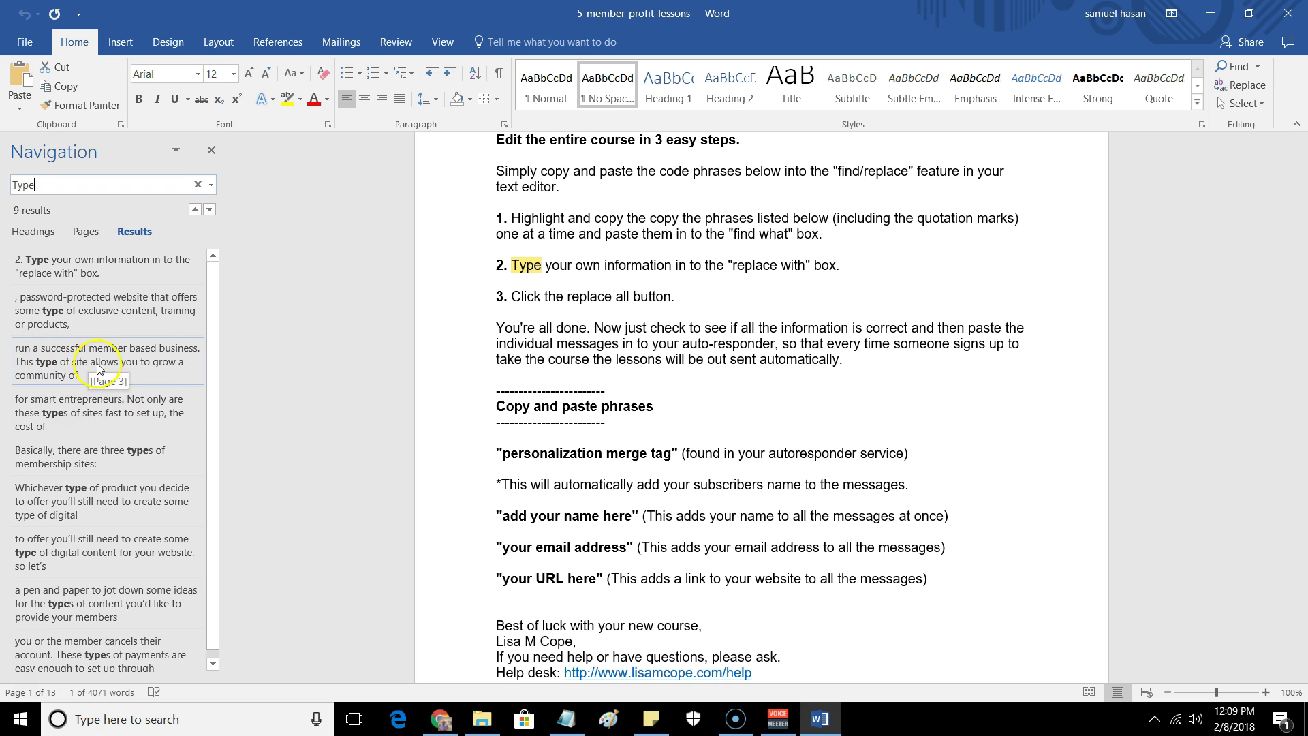
left_click(195, 184)
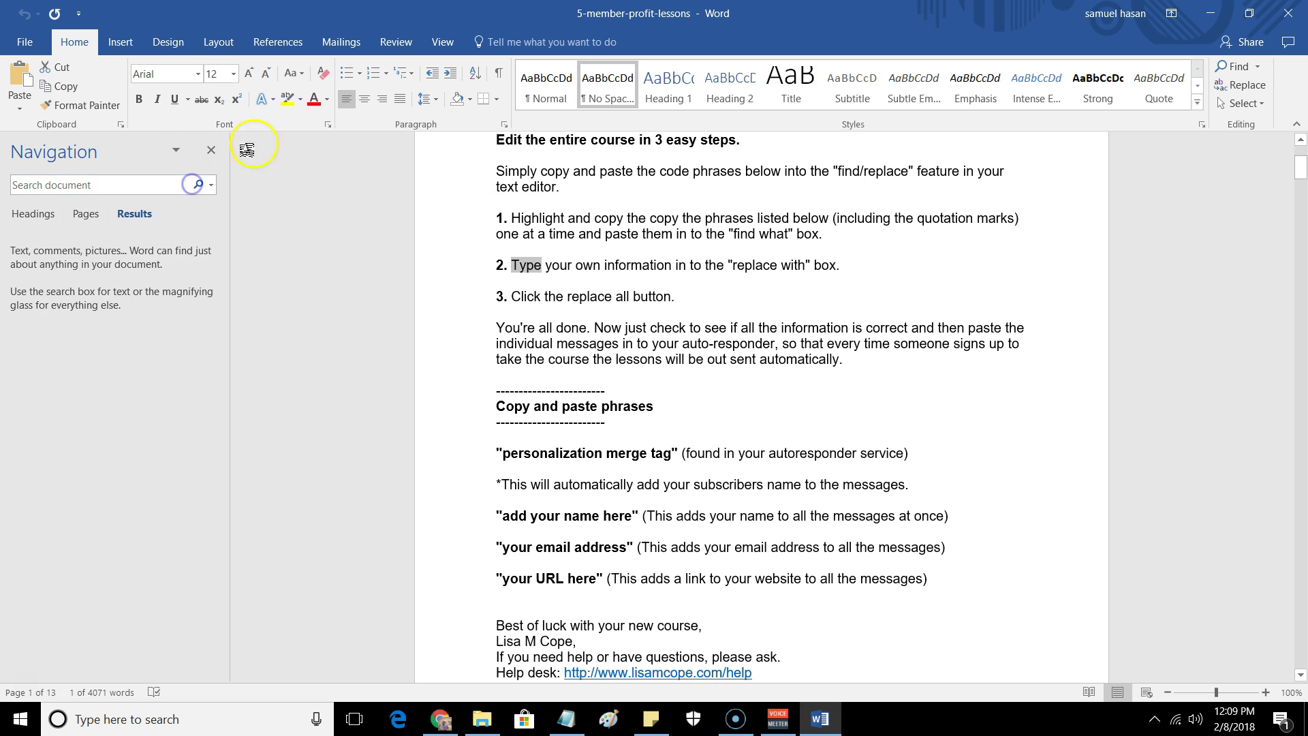
left_click(211, 149)
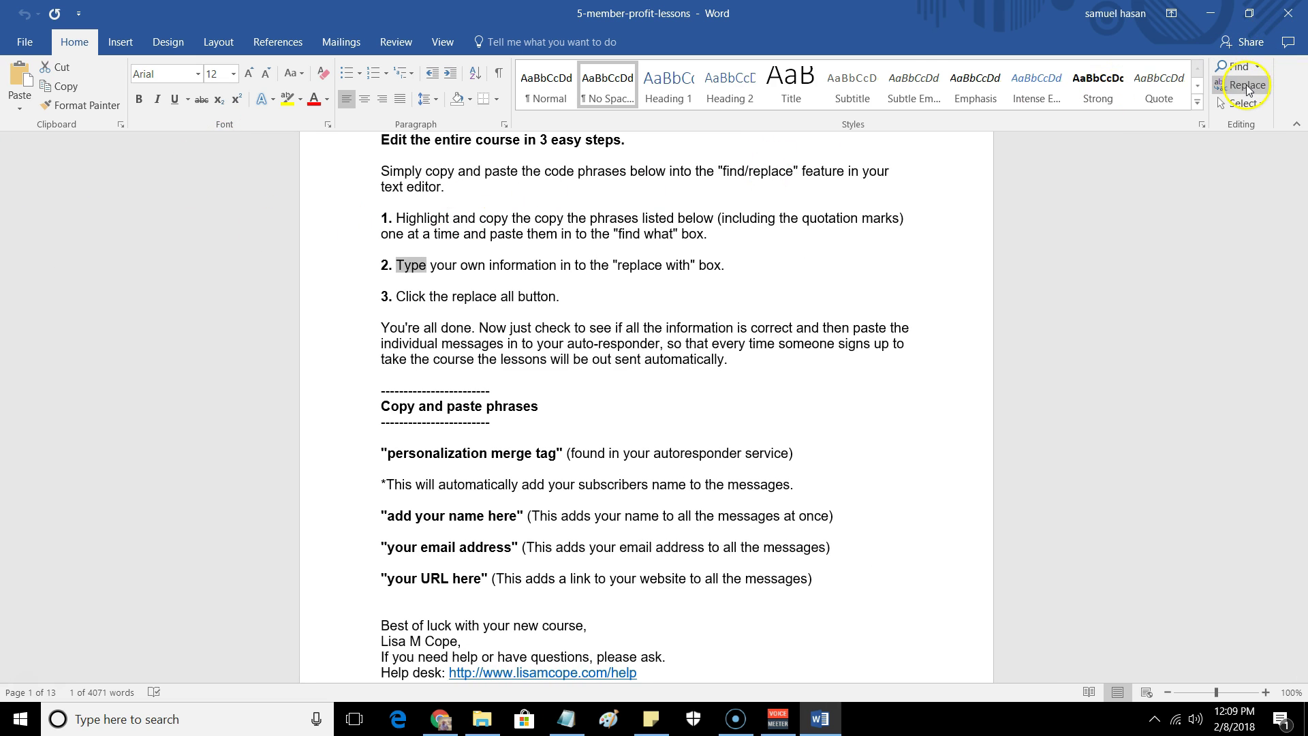
left_click(1247, 85)
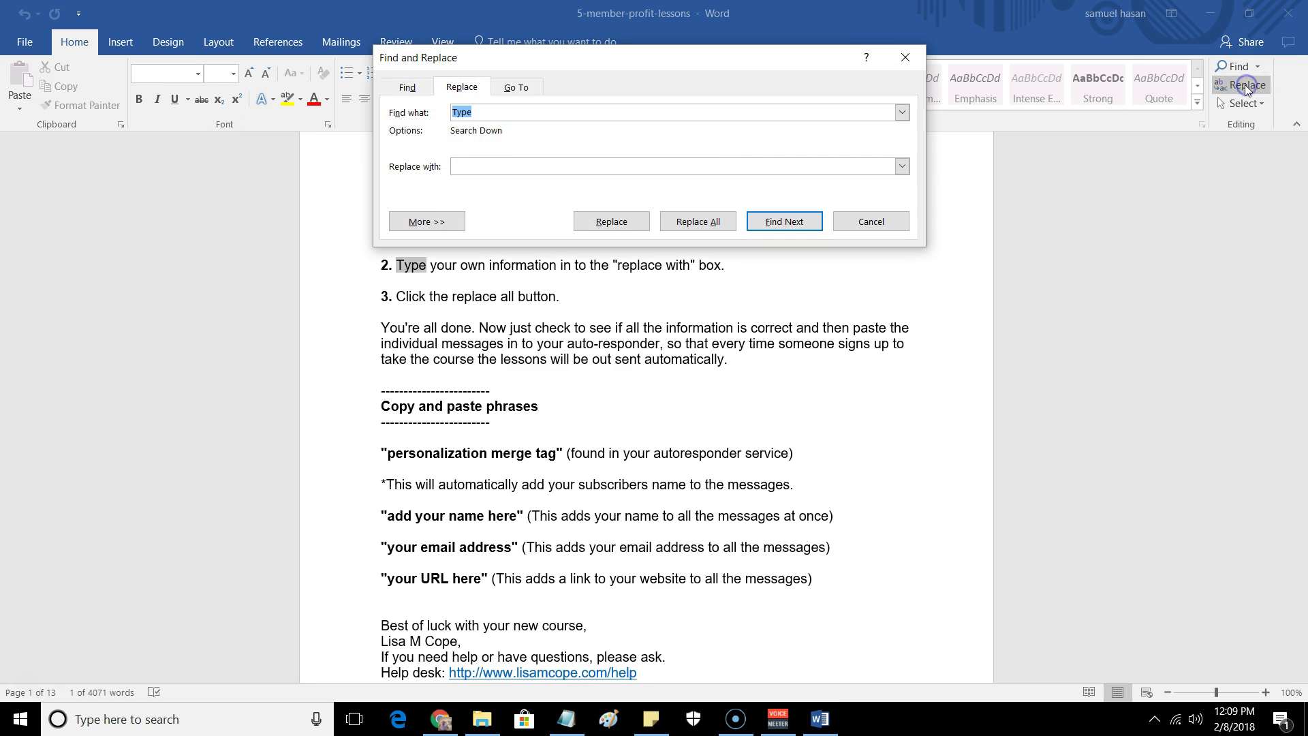
left_click(907, 56)
scroll(470, 285, "up", 5)
scroll(477, 288, "down", 2)
scroll(477, 288, "down", 3)
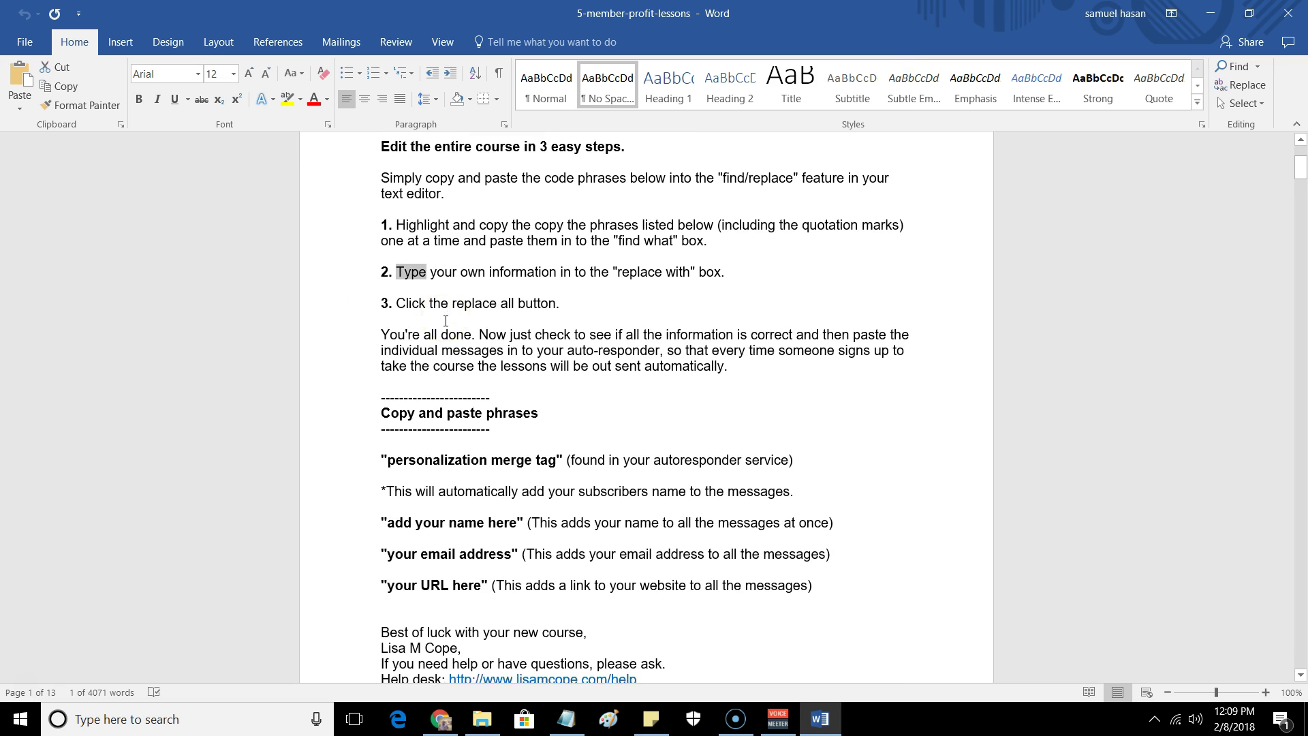
- Copy the phrase "personalization merge tag" with its quotation marks from the phrase list and enter it as the text to find for replacement
scroll(379, 438, "down", 3)
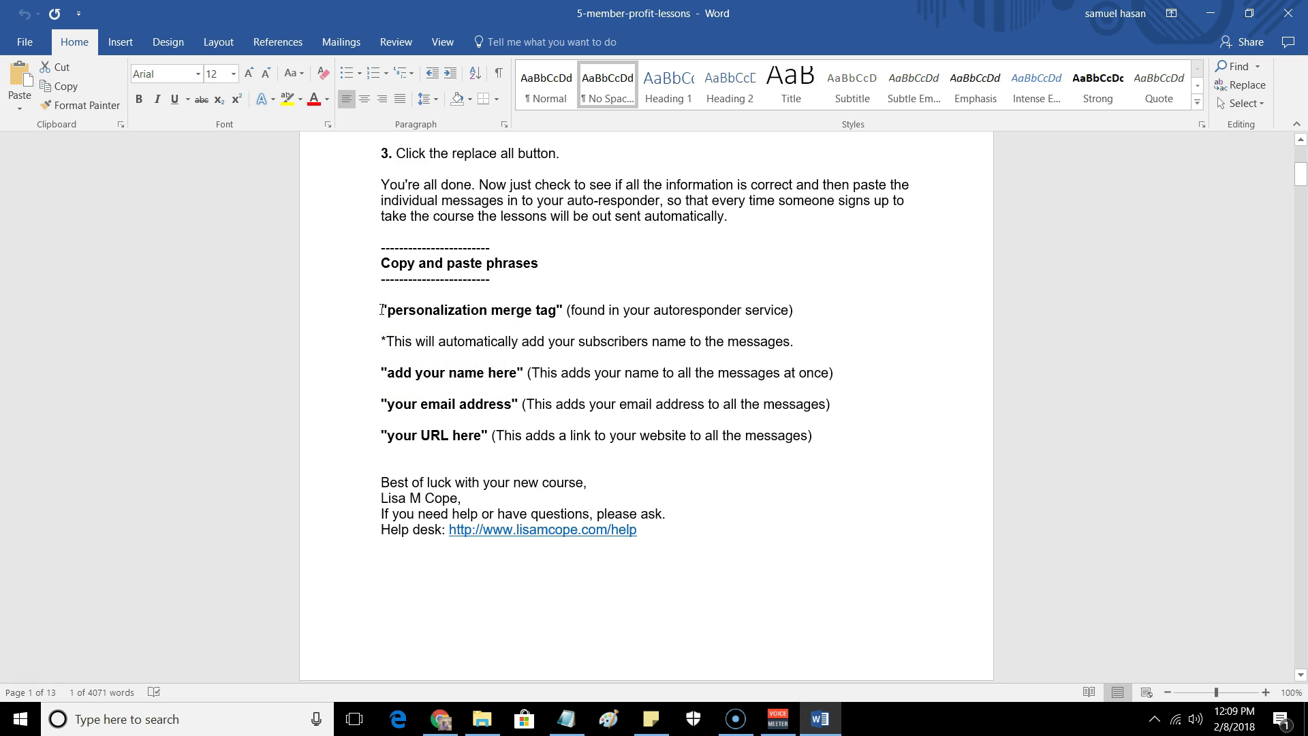
left_click_drag(566, 311, 381, 310)
right_click(395, 312)
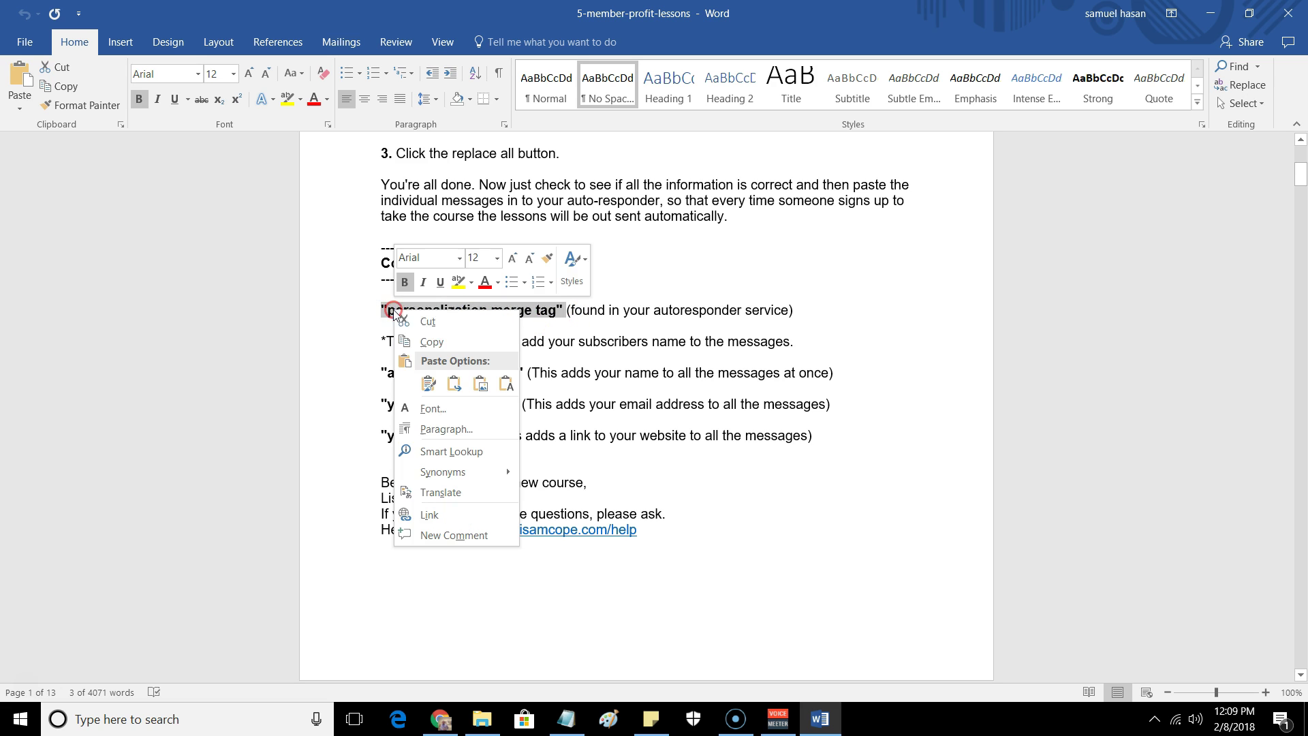
left_click(428, 343)
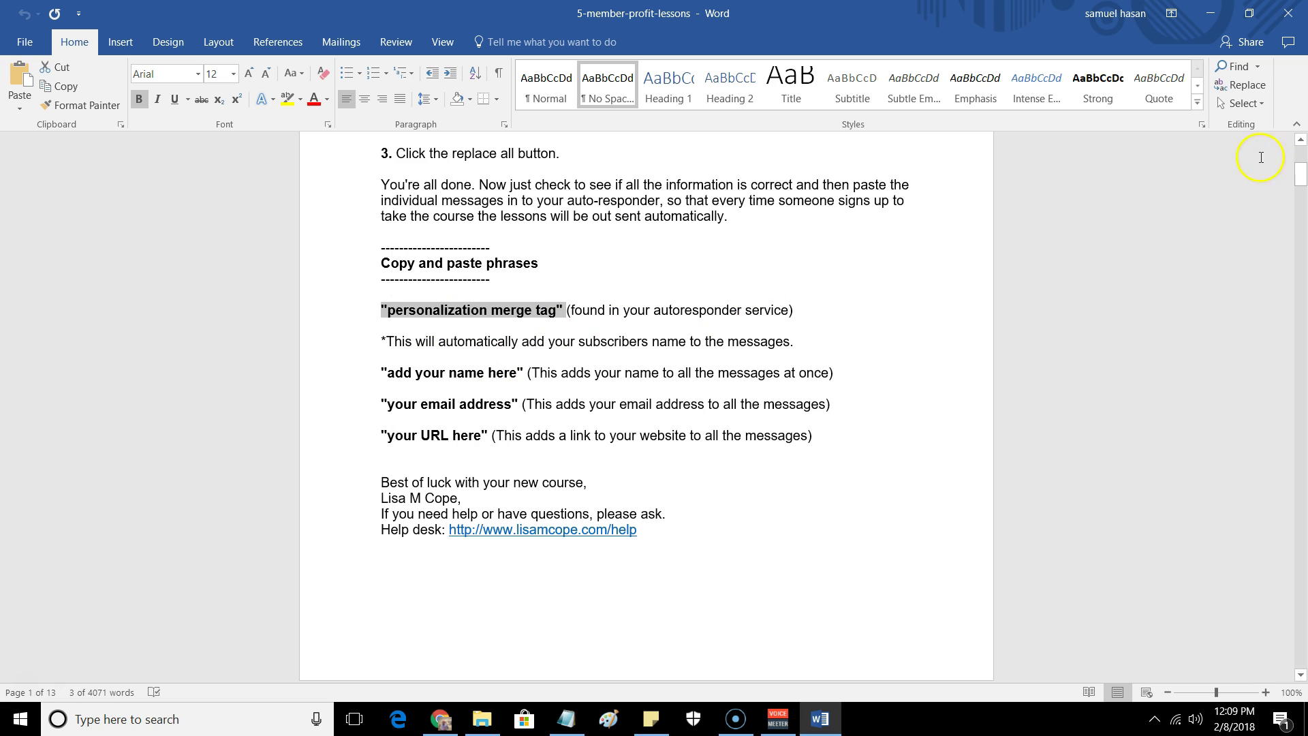
left_click(1244, 85)
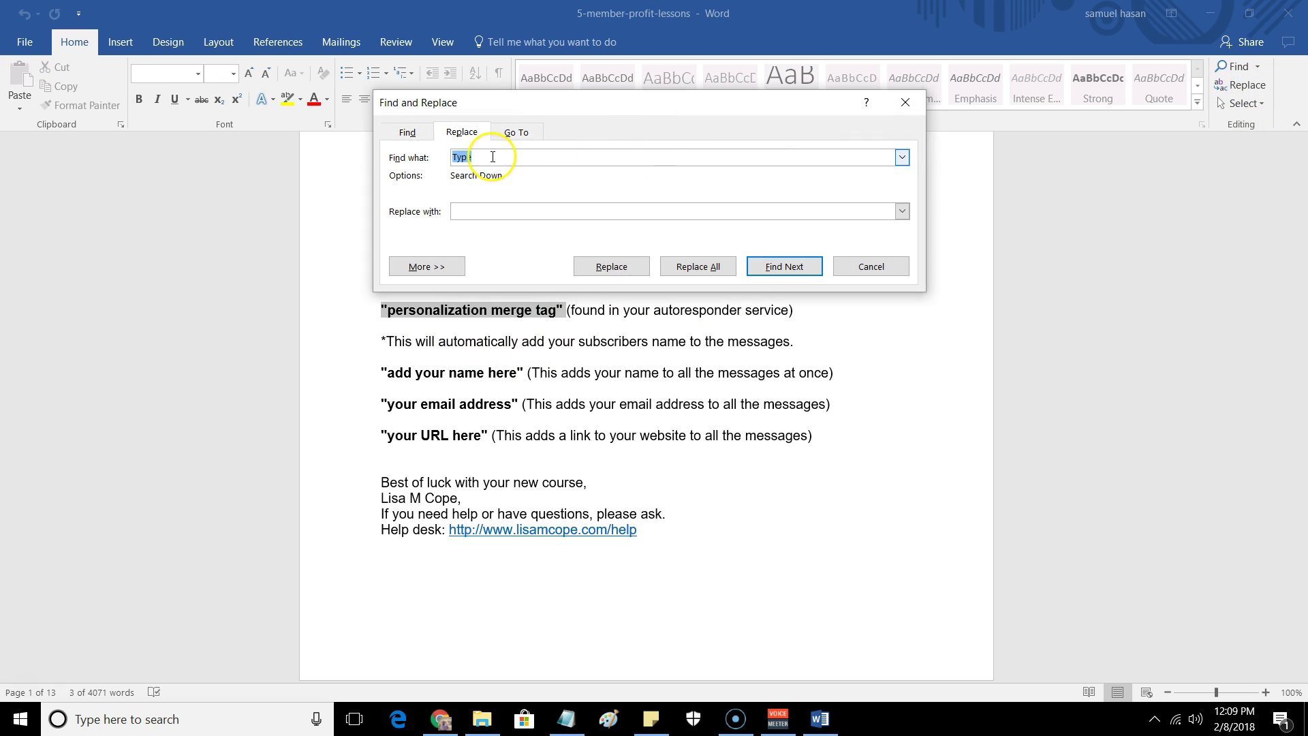
key("ctrl+v")
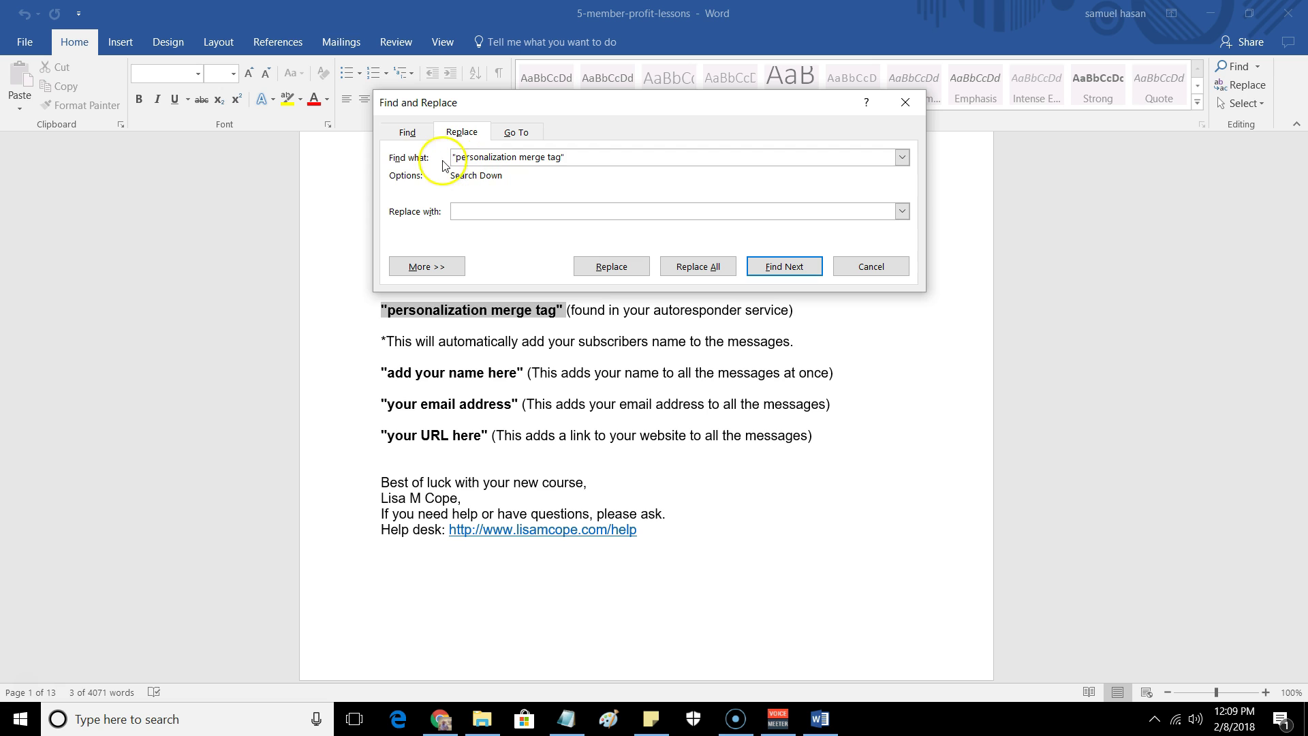
- Replace all matches of the phrase with [[firstname]], continuing the search from the beginning of the document, and close Find and Replace
left_click(460, 213)
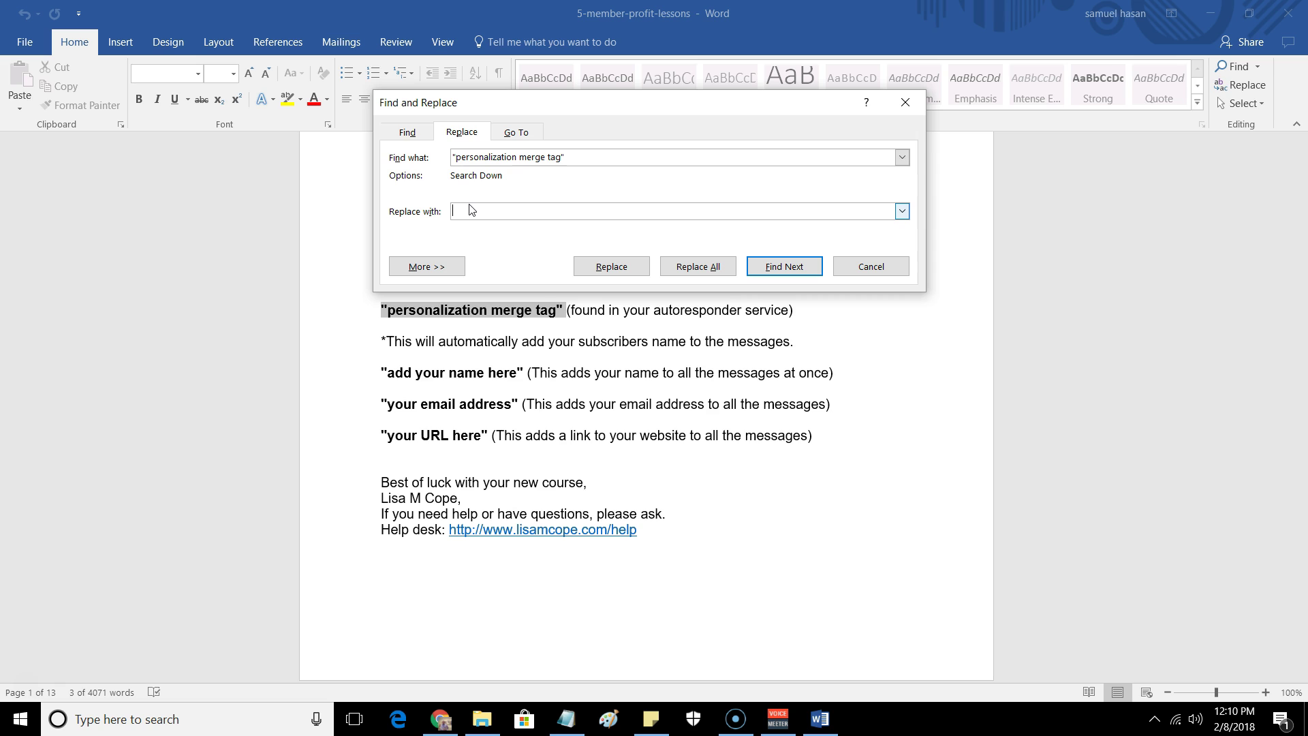
type("[firstname")
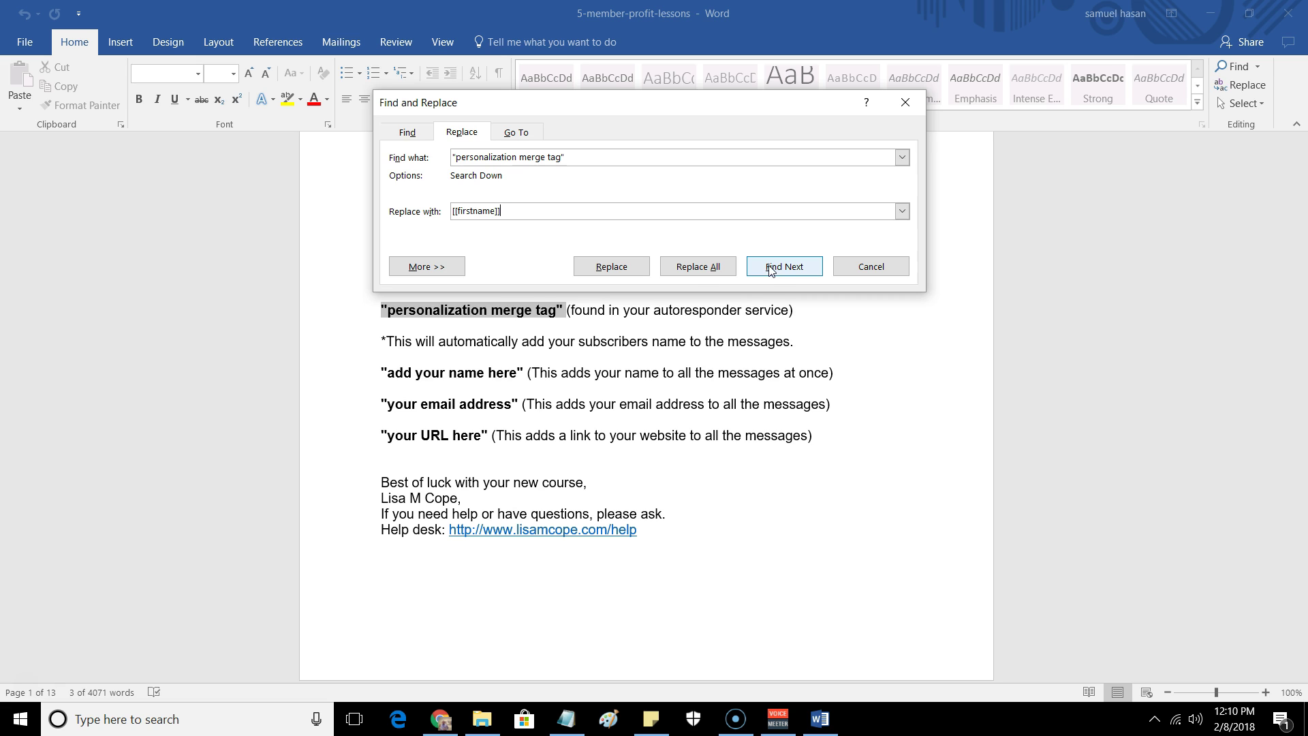
left_click(688, 268)
left_click(688, 268)
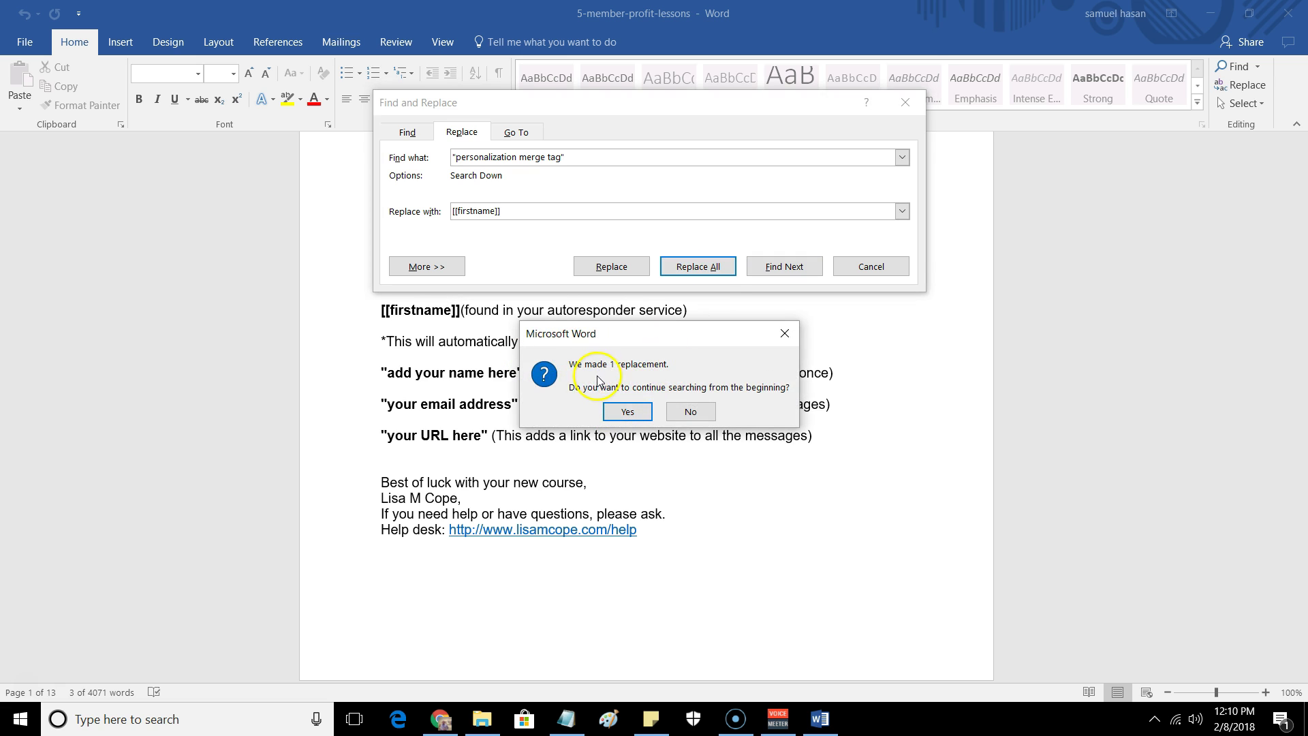
left_click(628, 412)
left_click(654, 406)
scroll(656, 408, "down", 2)
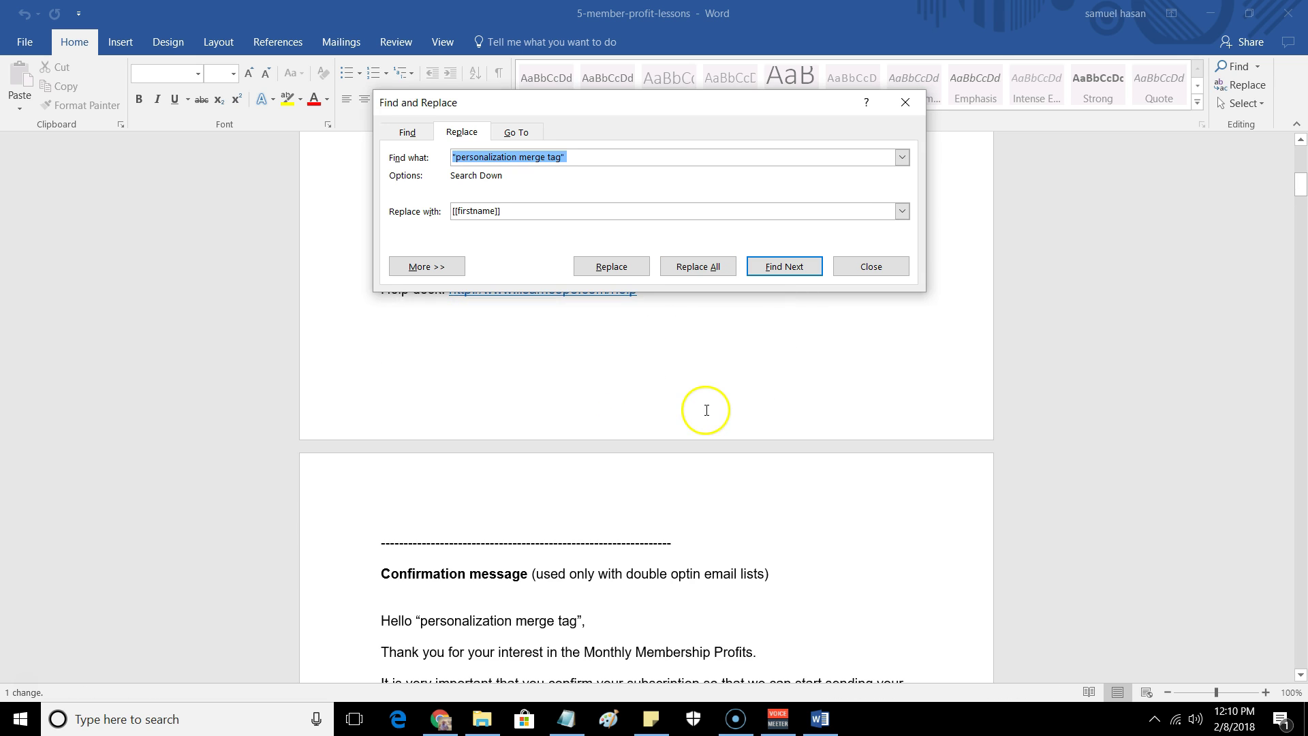
left_click(870, 266)
- Copy the quoted phrase “personalization merge tag” from the confirmation message greeting and enter it as the text to find for replacement
scroll(783, 333, "down", 3)
scroll(694, 379, "down", 5)
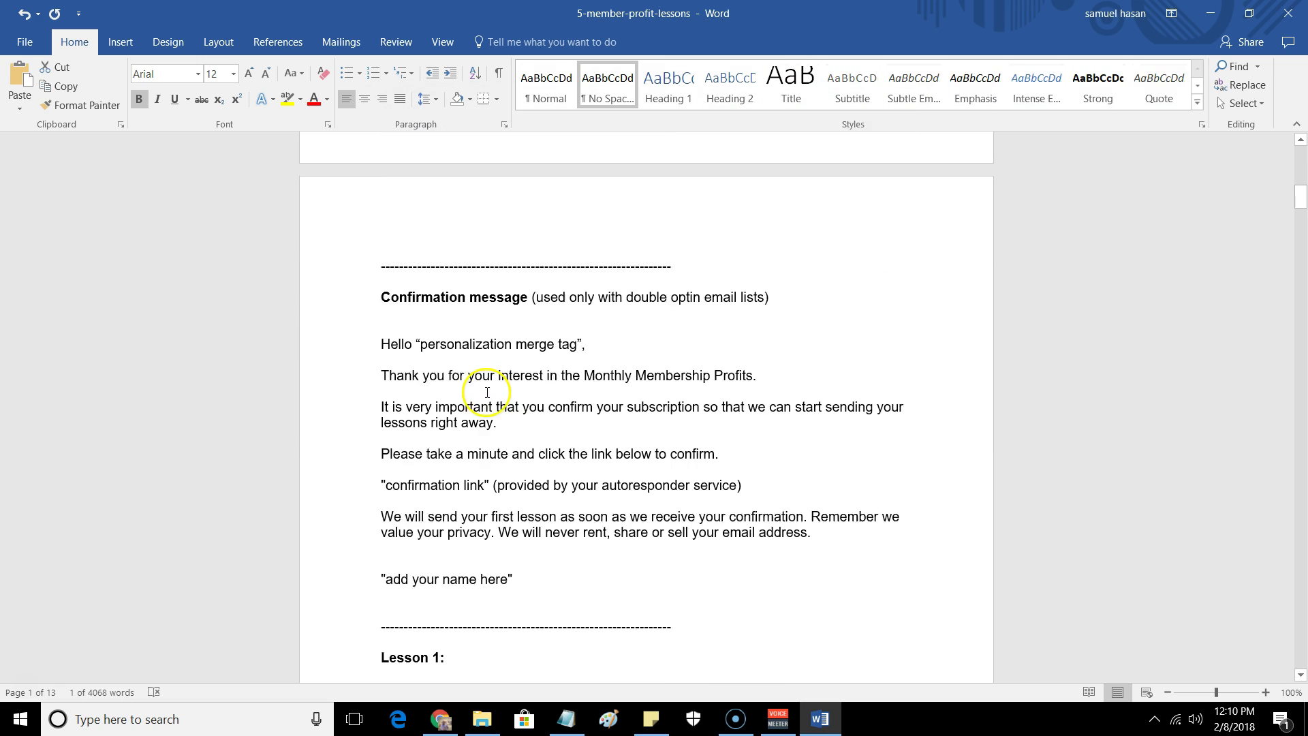
left_click_drag(416, 315, 581, 316)
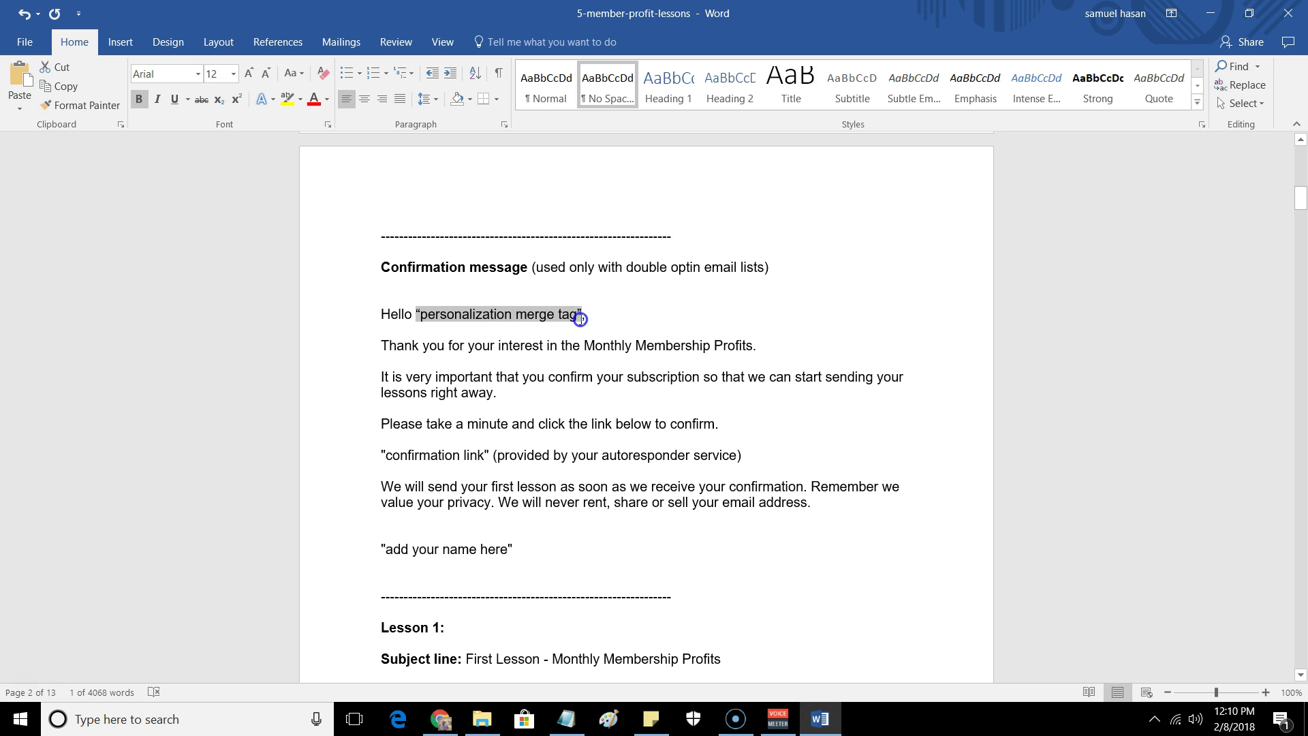
right_click(563, 318)
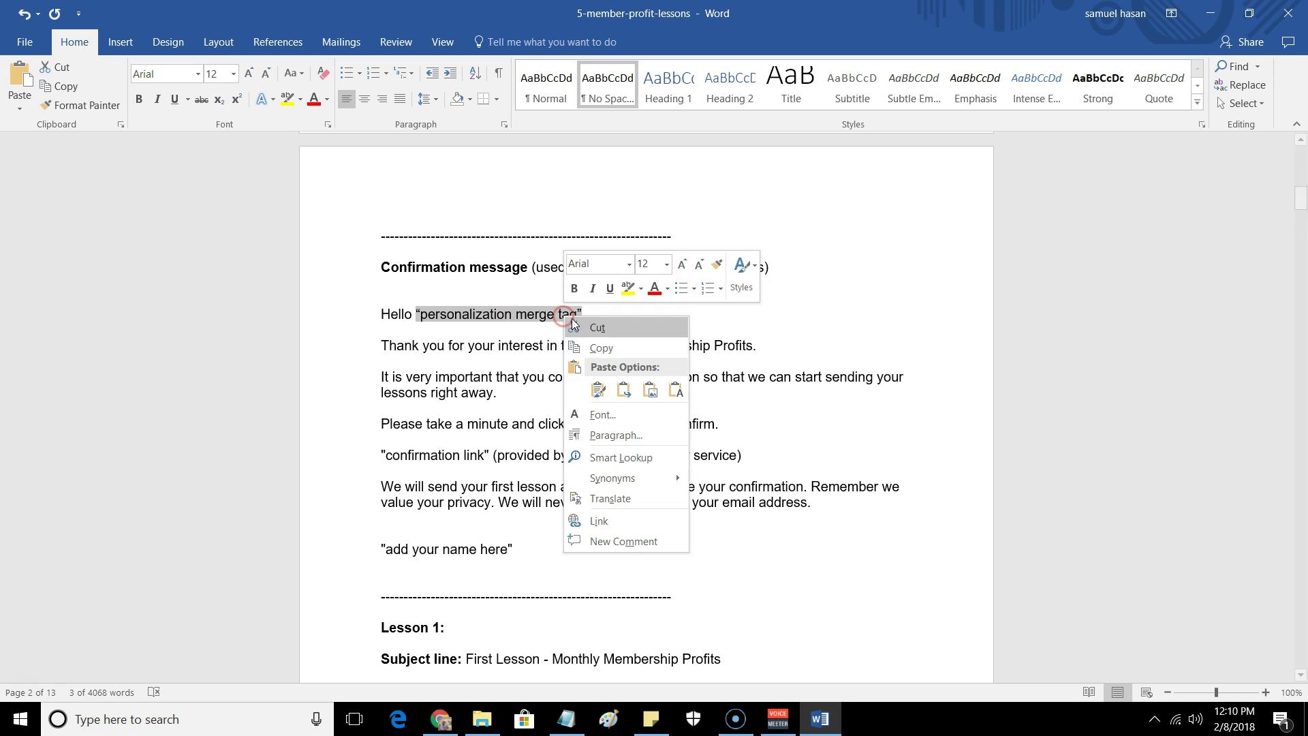
left_click(591, 348)
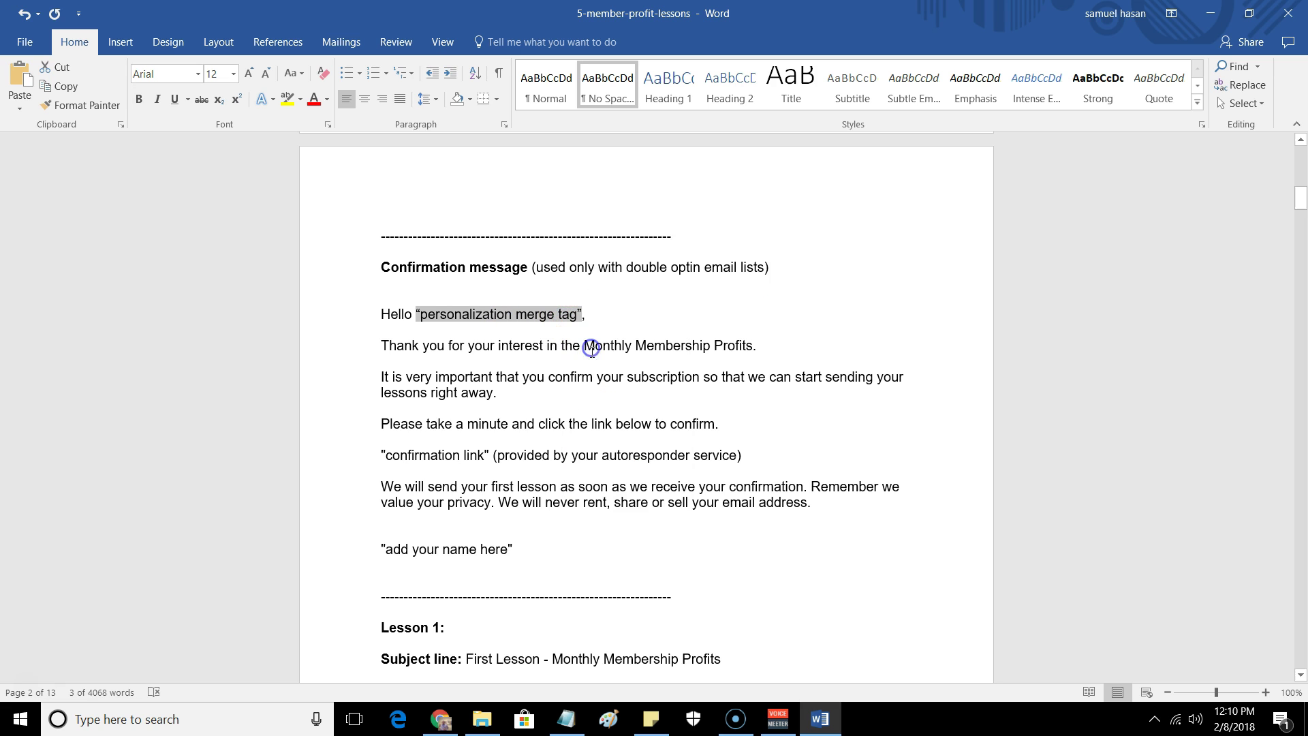
left_click(1245, 85)
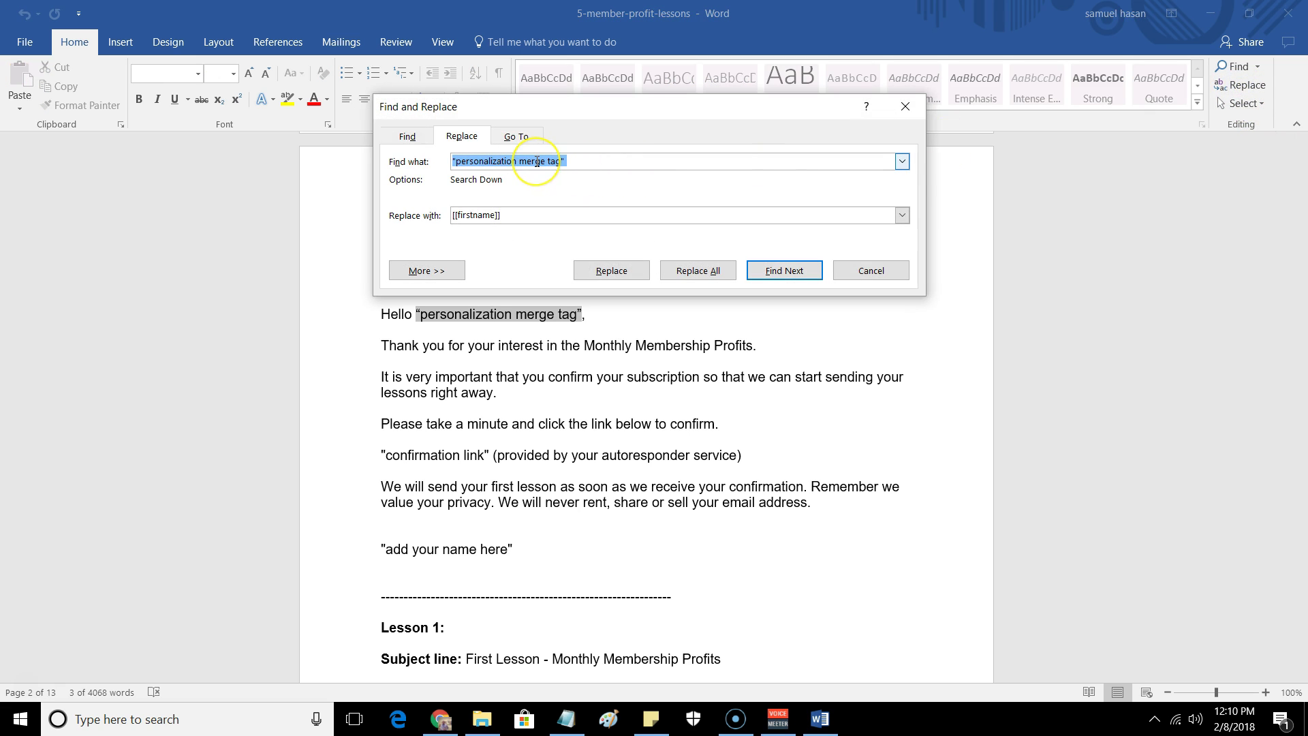
key("ctrl+v")
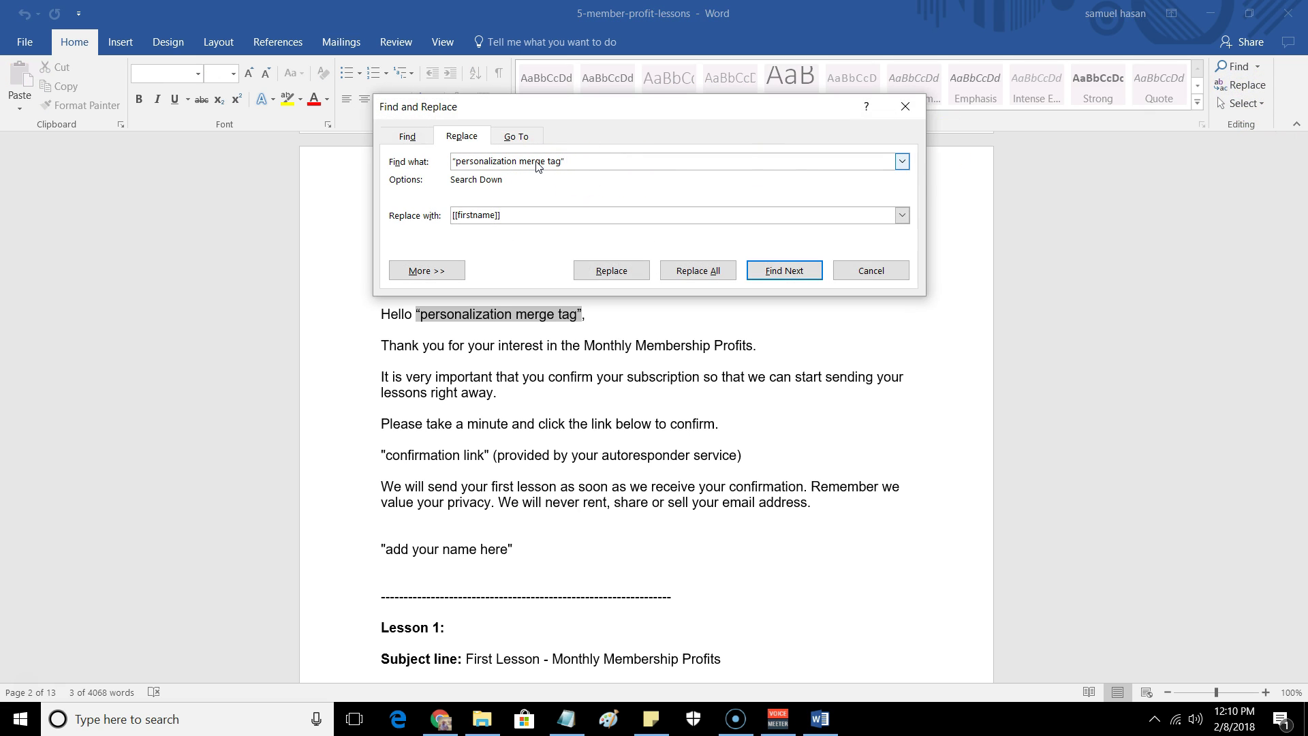
- Replace all matches of the greeting's phrase with [[firstname]], continue the search from the beginning, and close Find and Replace
left_click(713, 273)
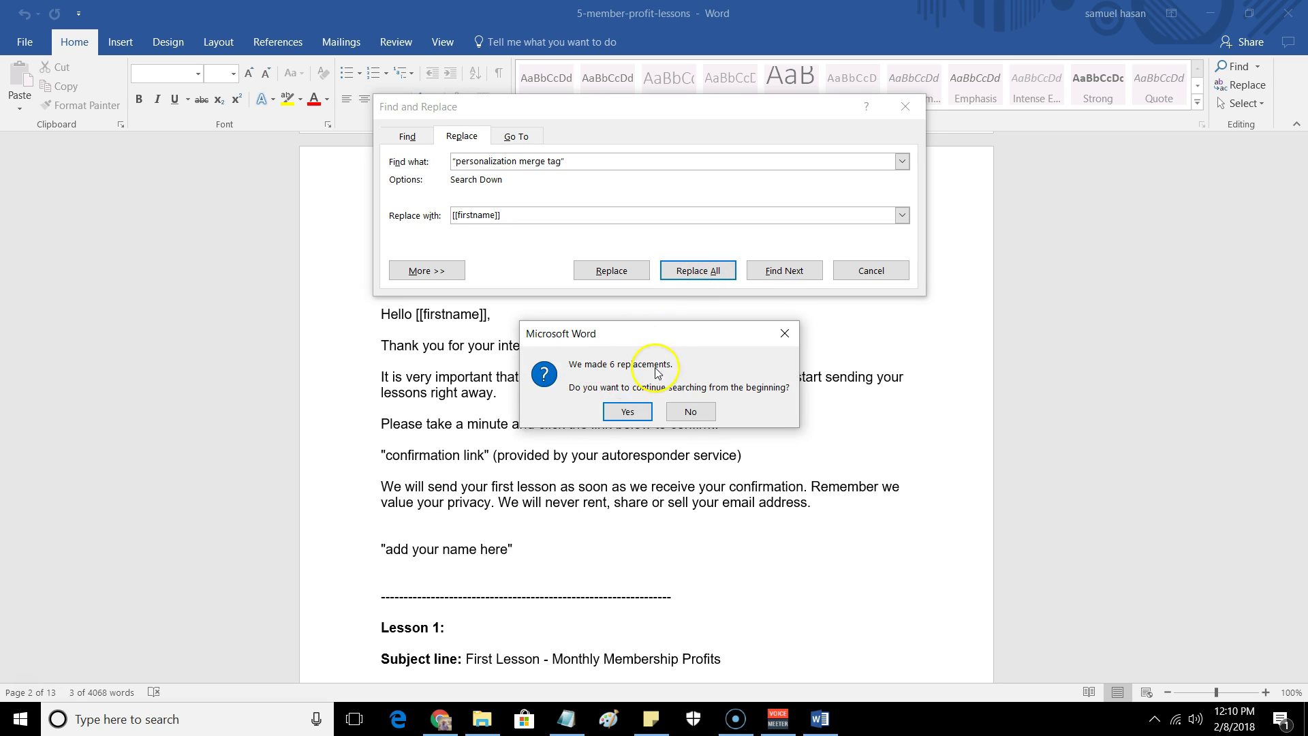
left_click(625, 413)
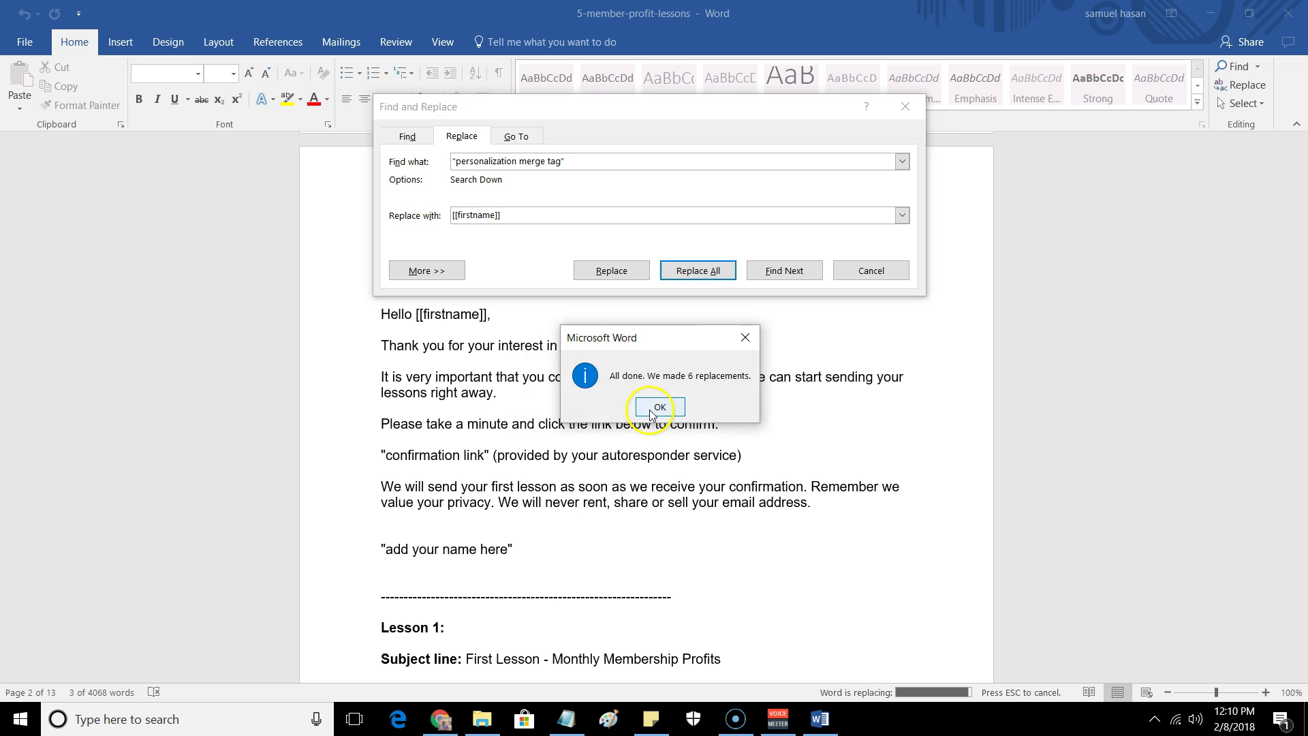
left_click(650, 409)
left_click(870, 271)
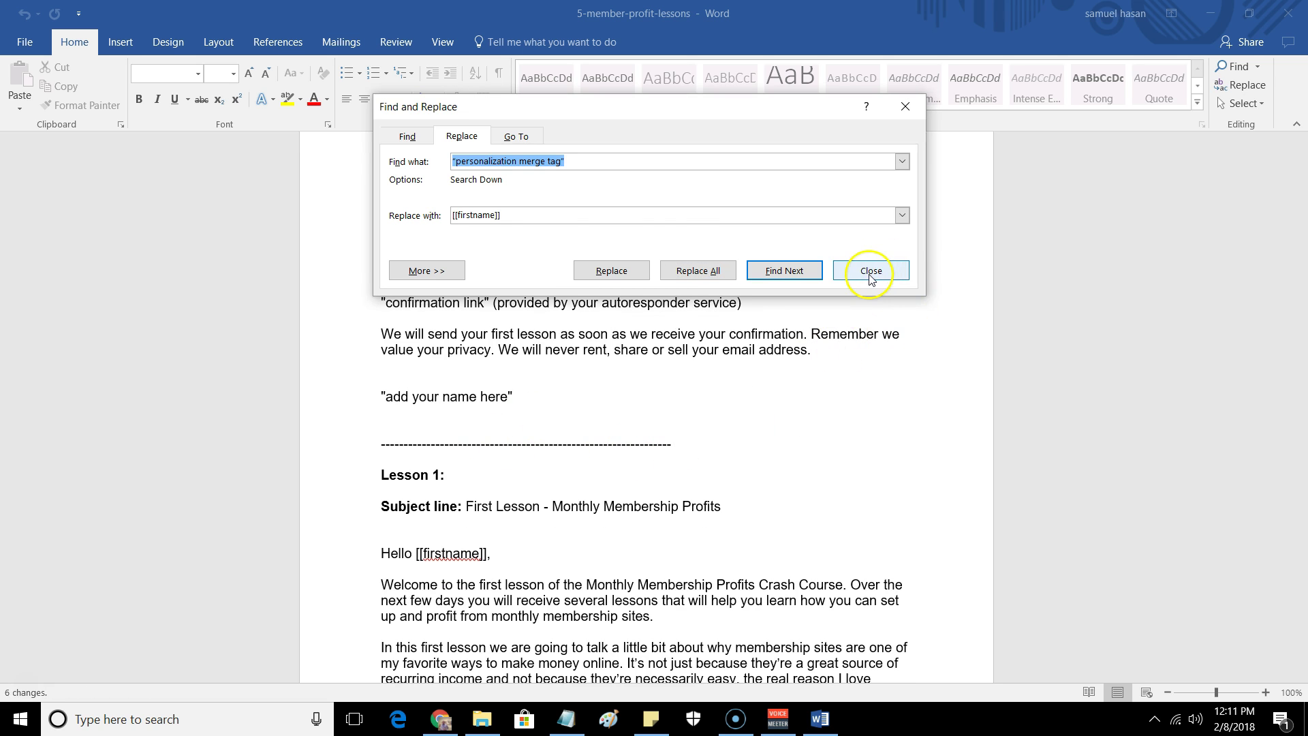
- Check the greetings in the confirmation message and Lesson 1 for the [[firstname]] merge tag and skim the lesson text
scroll(455, 354, "up", 3)
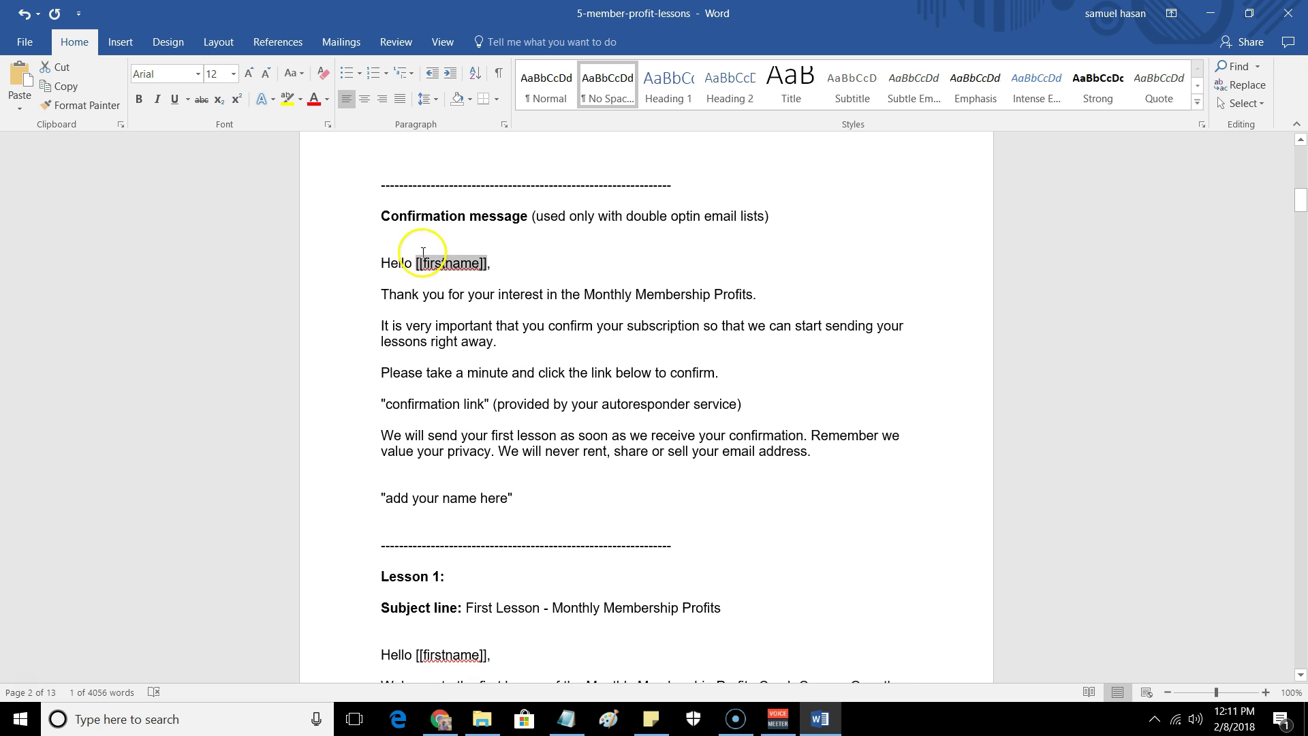
scroll(432, 291, "down", 8)
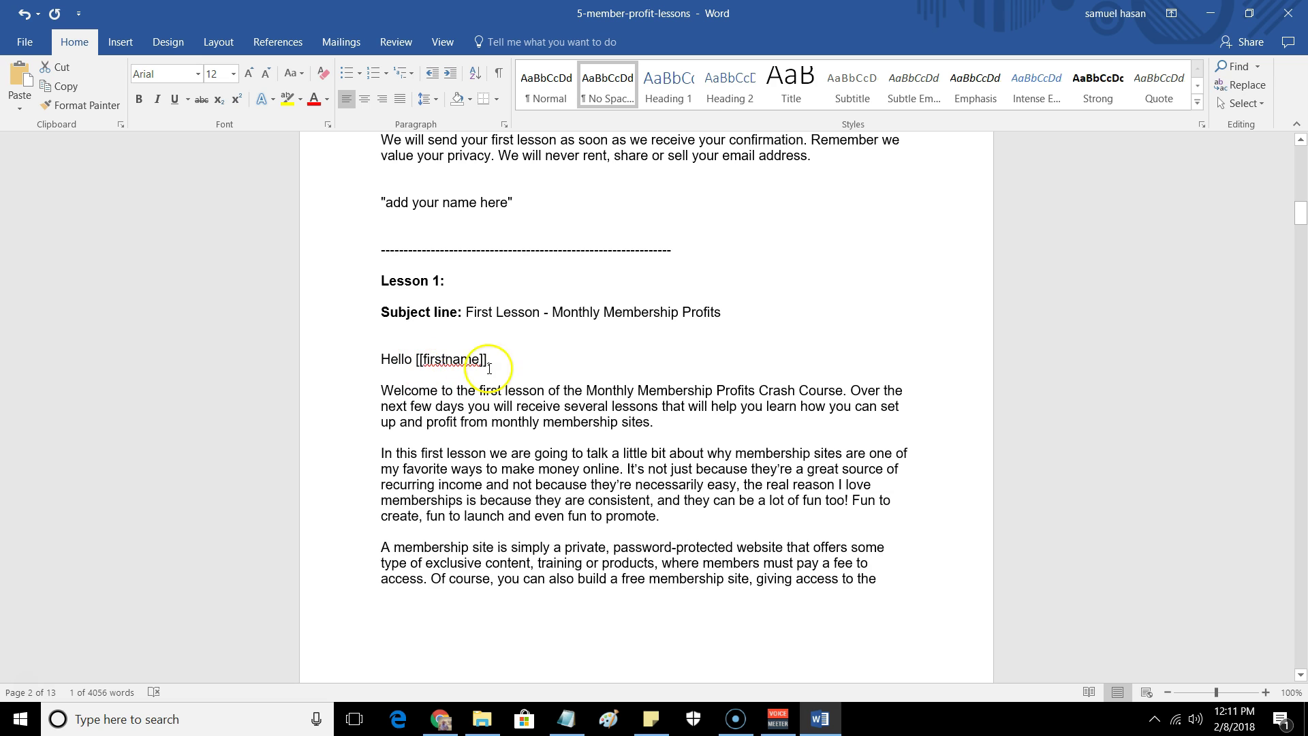
scroll(562, 327, "up", 8)
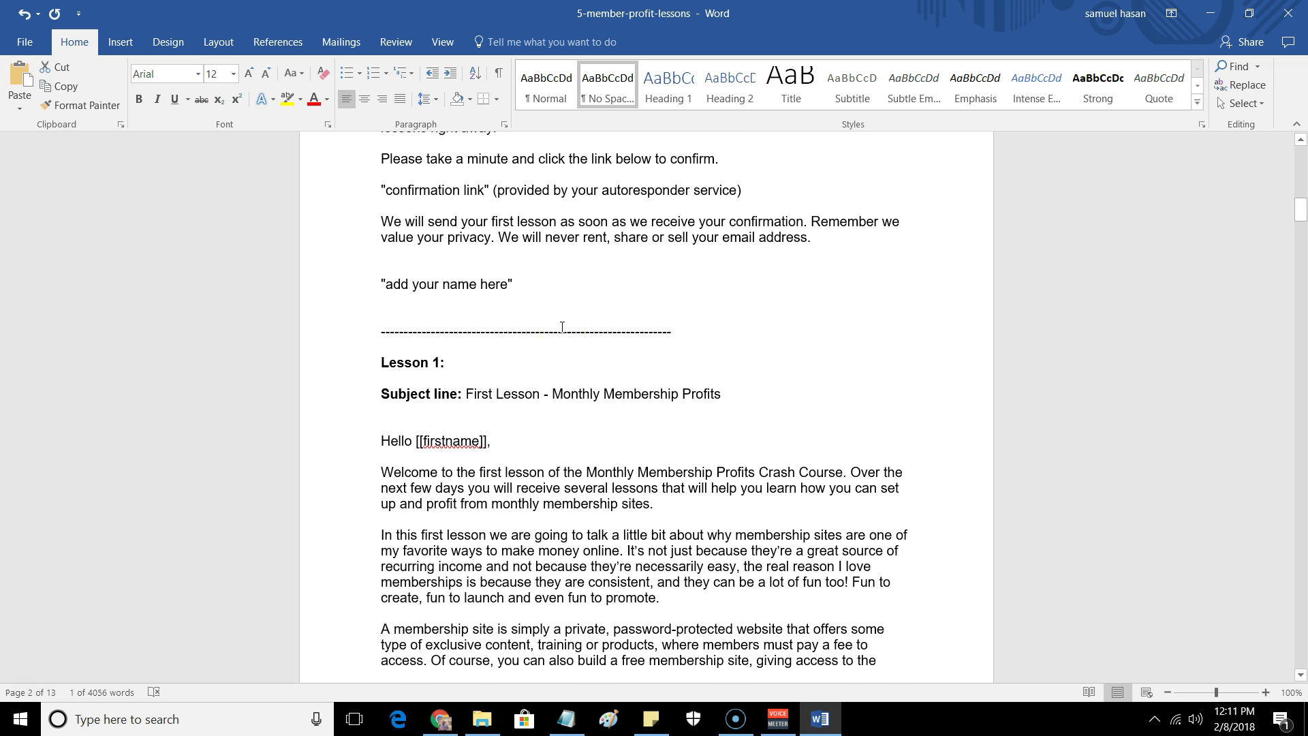
scroll(562, 327, "up", 10)
scroll(563, 334, "down", 11)
scroll(536, 342, "down", 8)
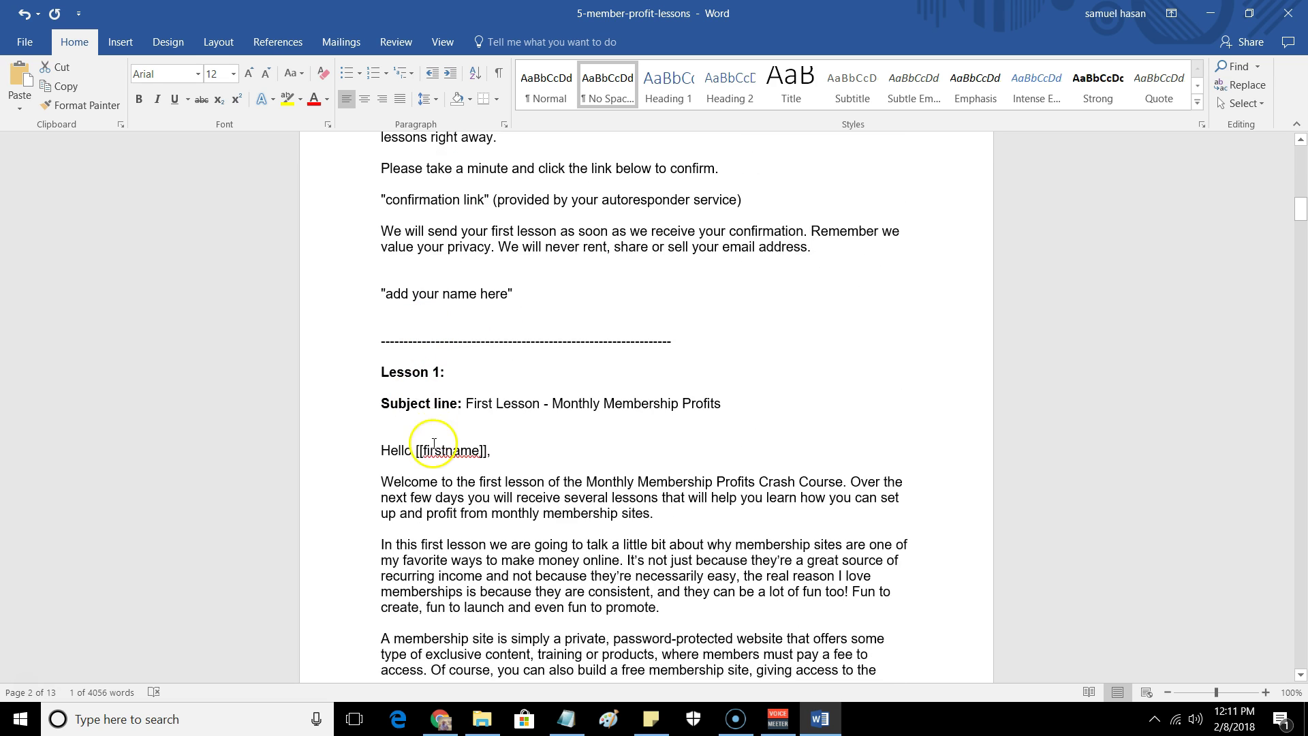
scroll(436, 351, "down", 6)
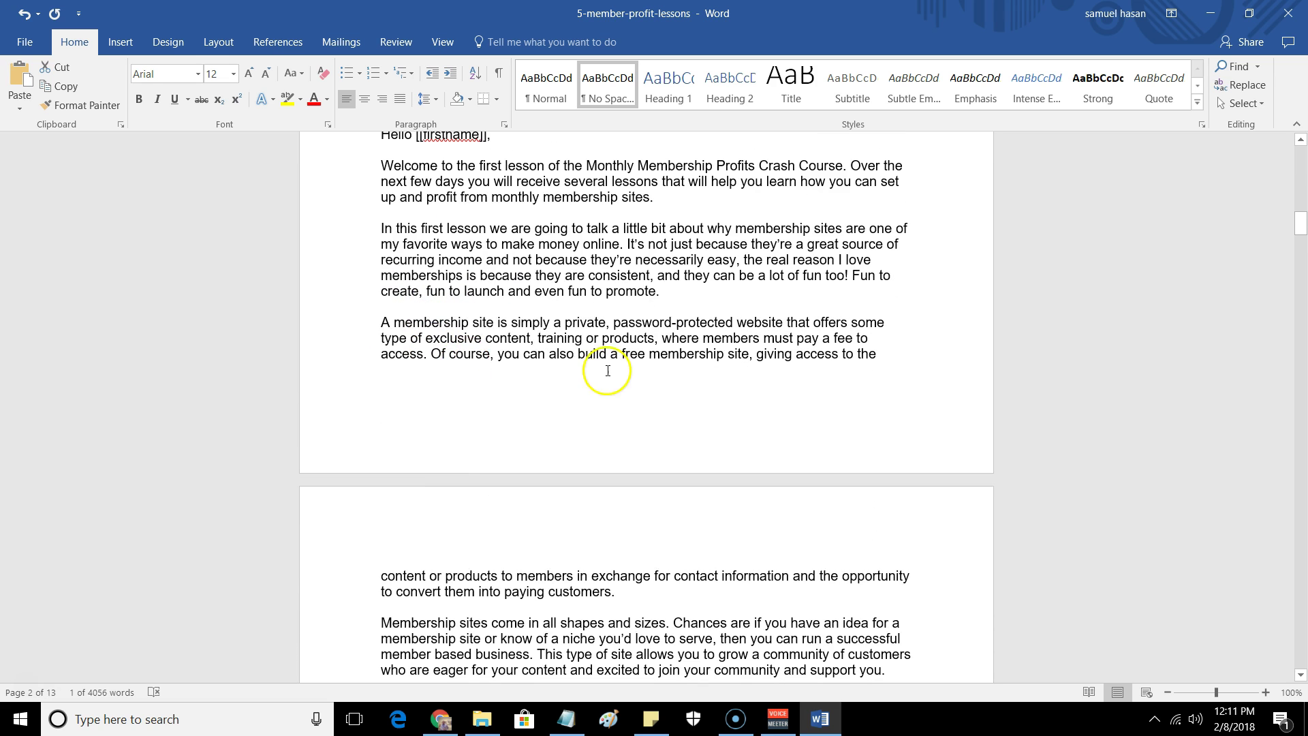
scroll(497, 350, "down", 8)
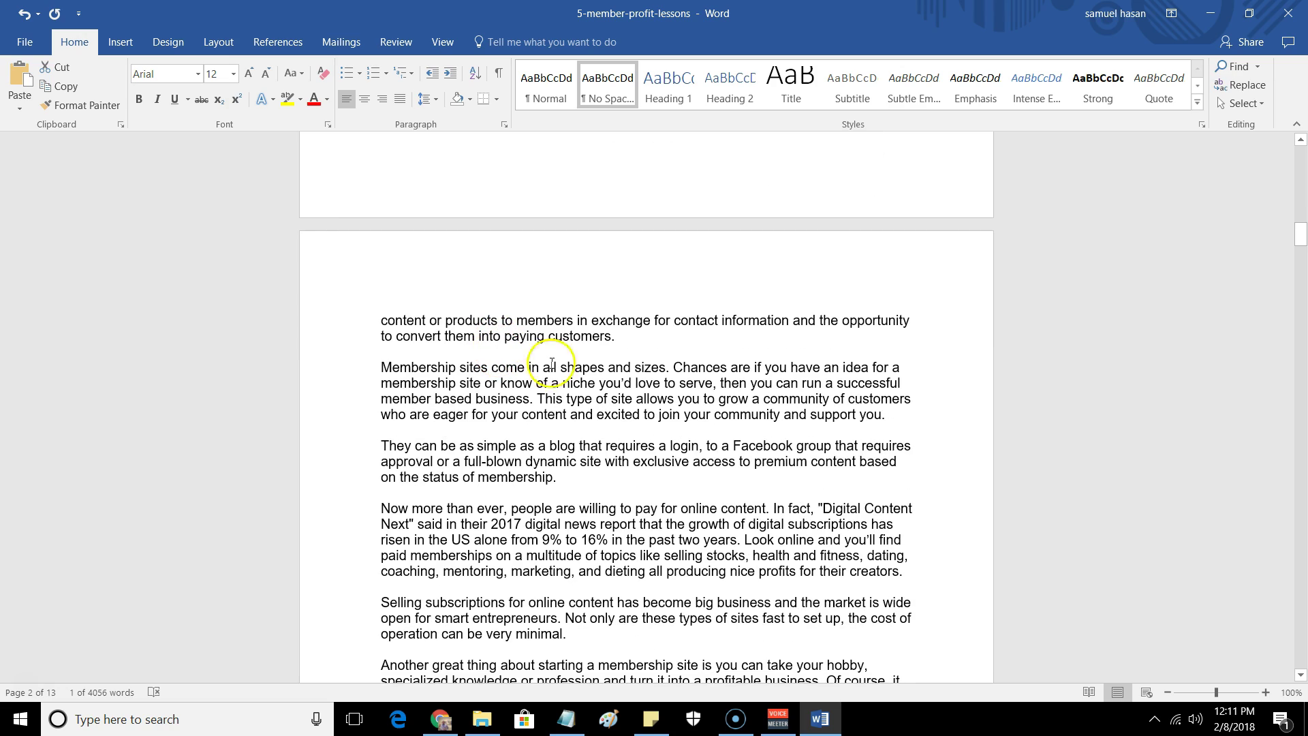
- Copy "your email address" from the Lesson 1 sign-off, enter it as the text to find, and clear the replacement text
left_click_drag(1300, 235, 1302, 280)
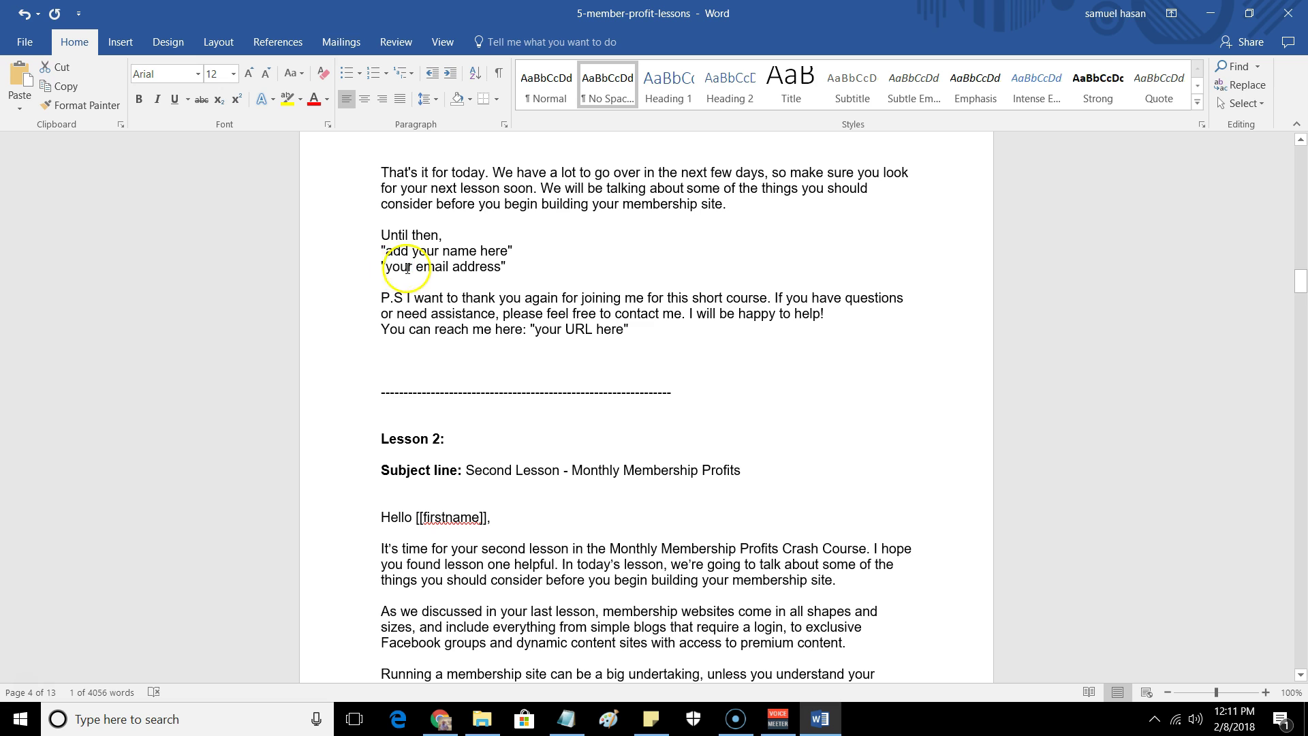
left_click_drag(381, 265, 506, 267)
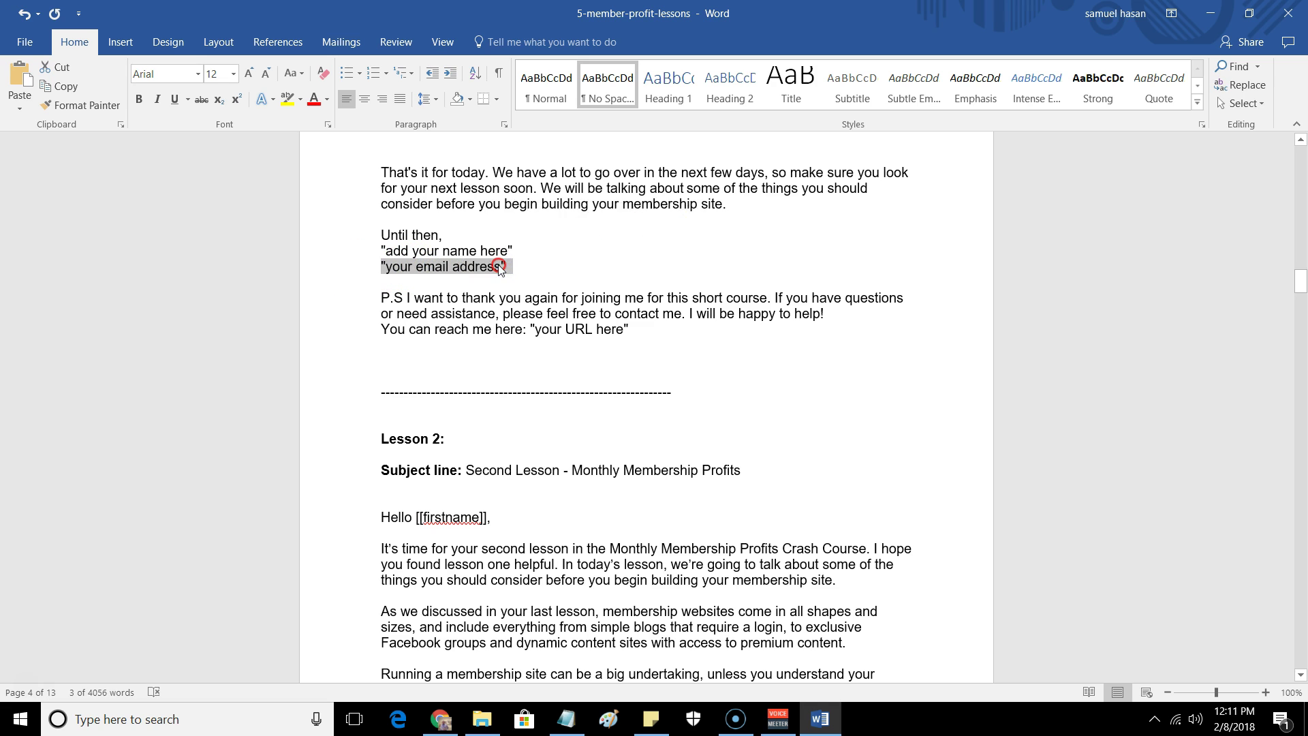
right_click(506, 268)
left_click(537, 297)
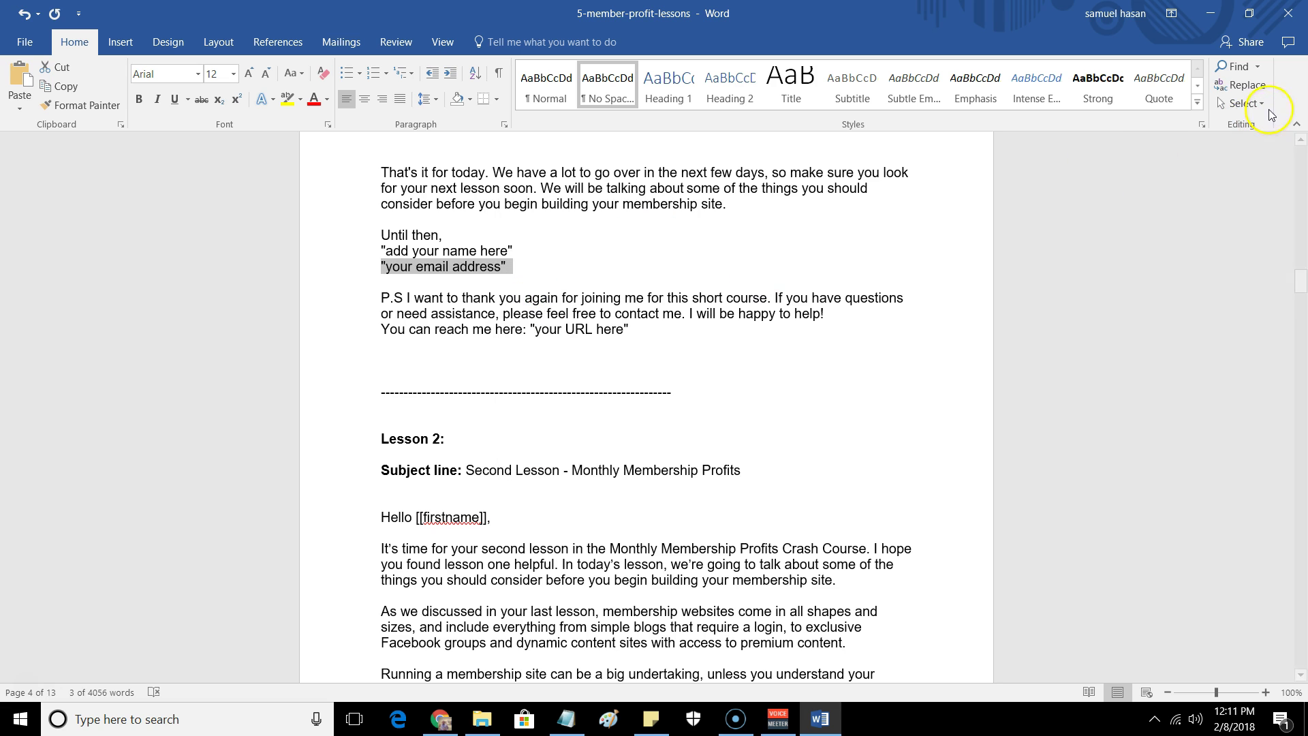
left_click(1247, 85)
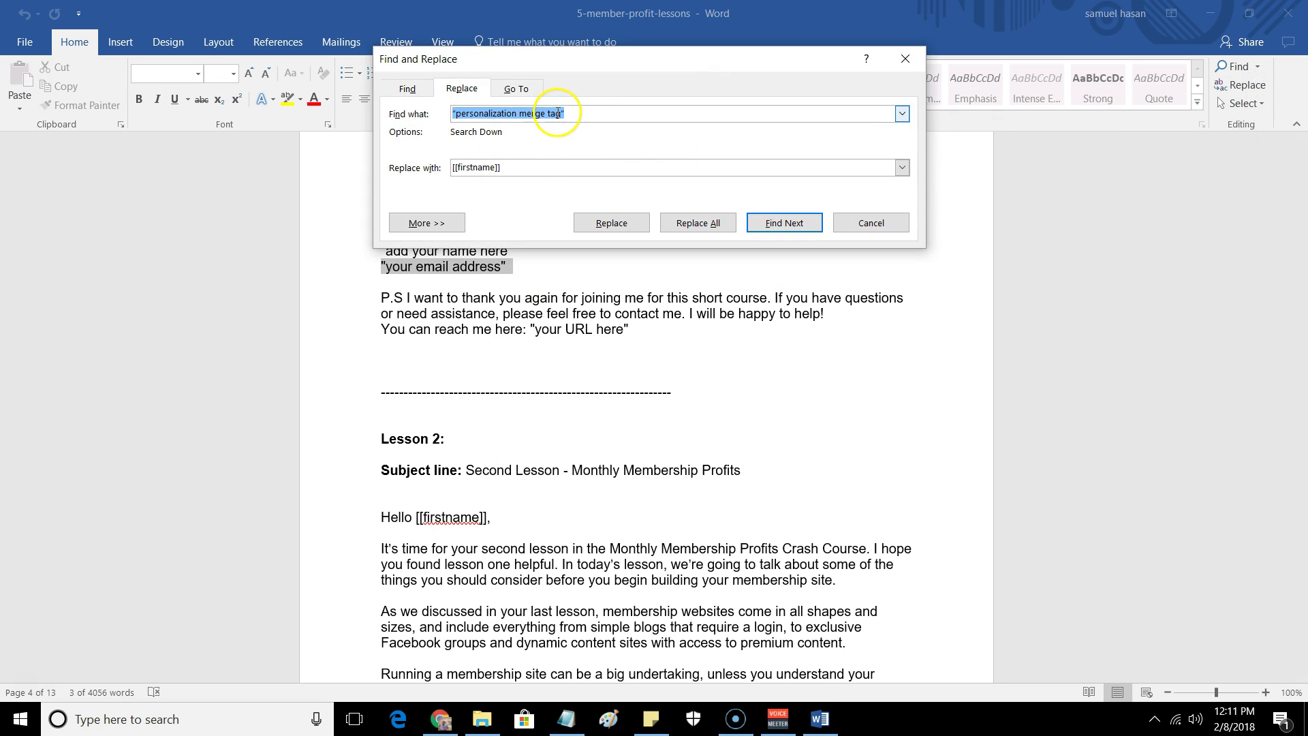
key("ctrl+v")
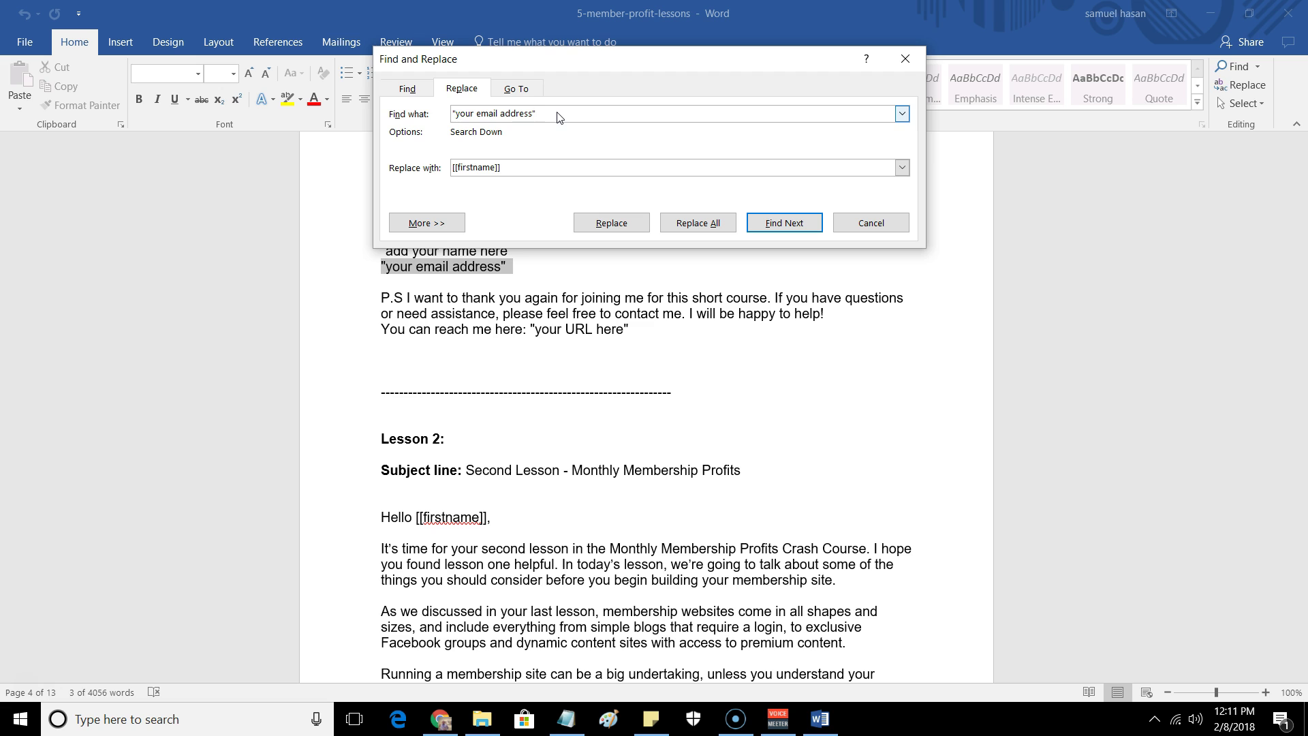
left_click_drag(506, 168, 426, 172)
key("BackSpace")
- Switch to Chrome, open the bookmarked cPanel login page in a new tab, and log in with the prefilled credentials
left_click(440, 719)
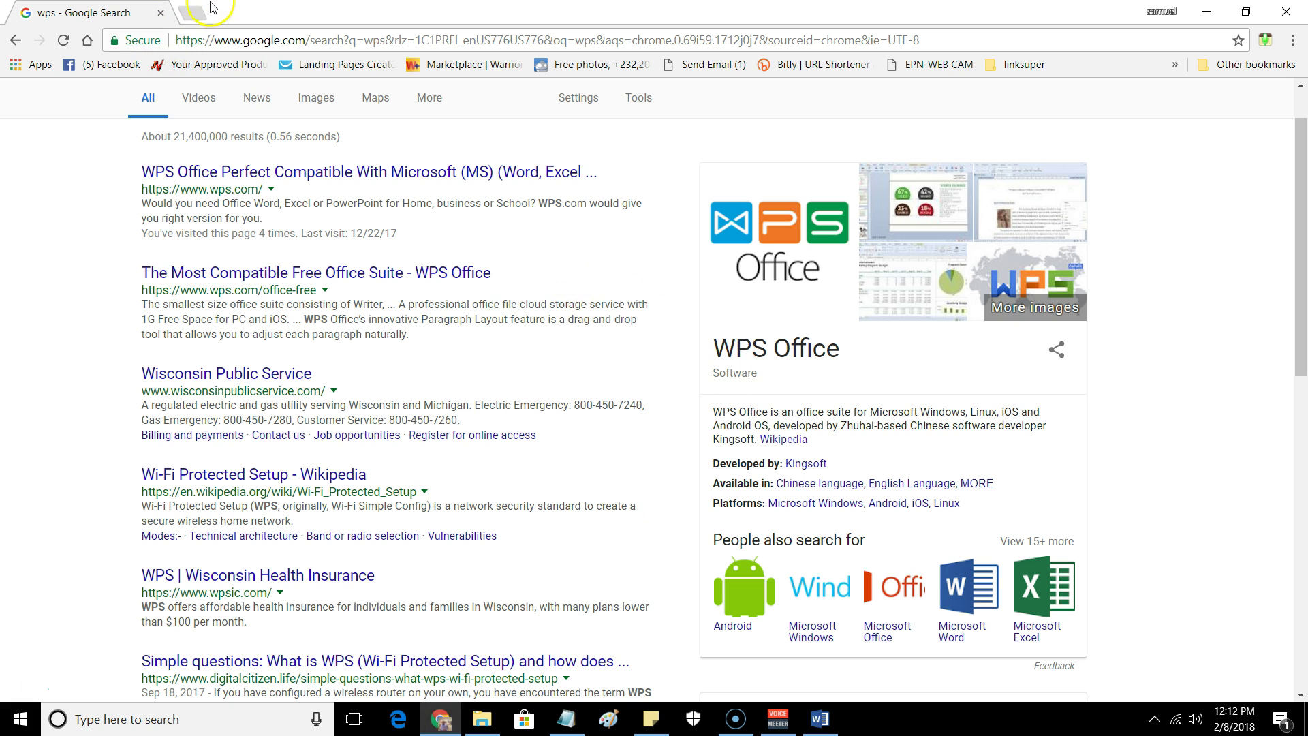
left_click(199, 16)
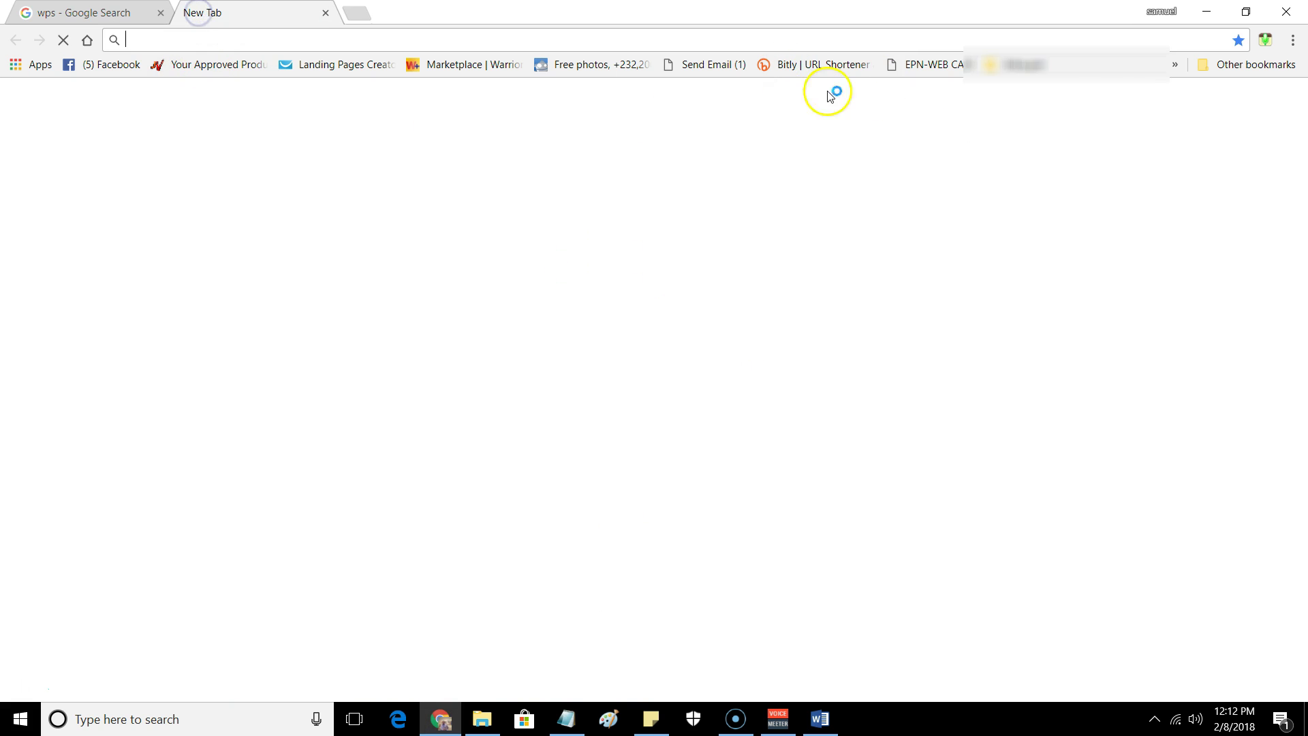
left_click(1176, 65)
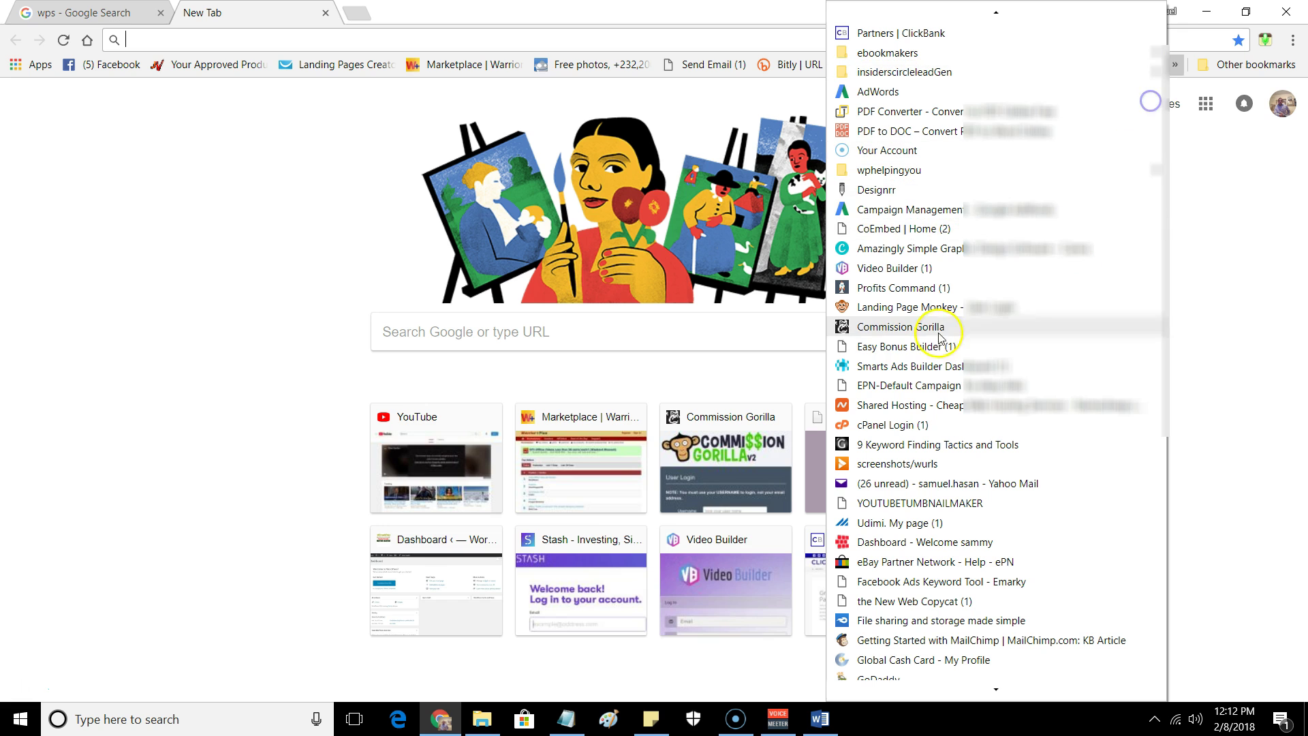
left_click(899, 425)
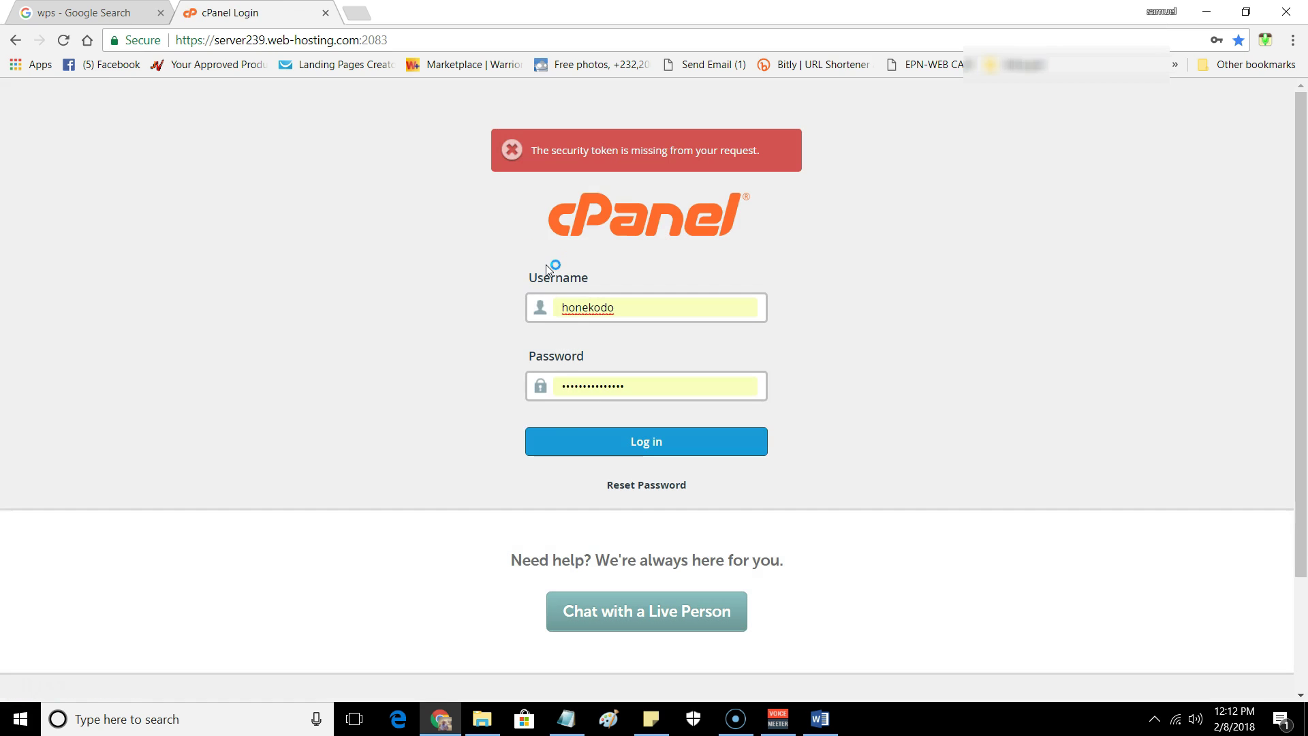
left_click(614, 449)
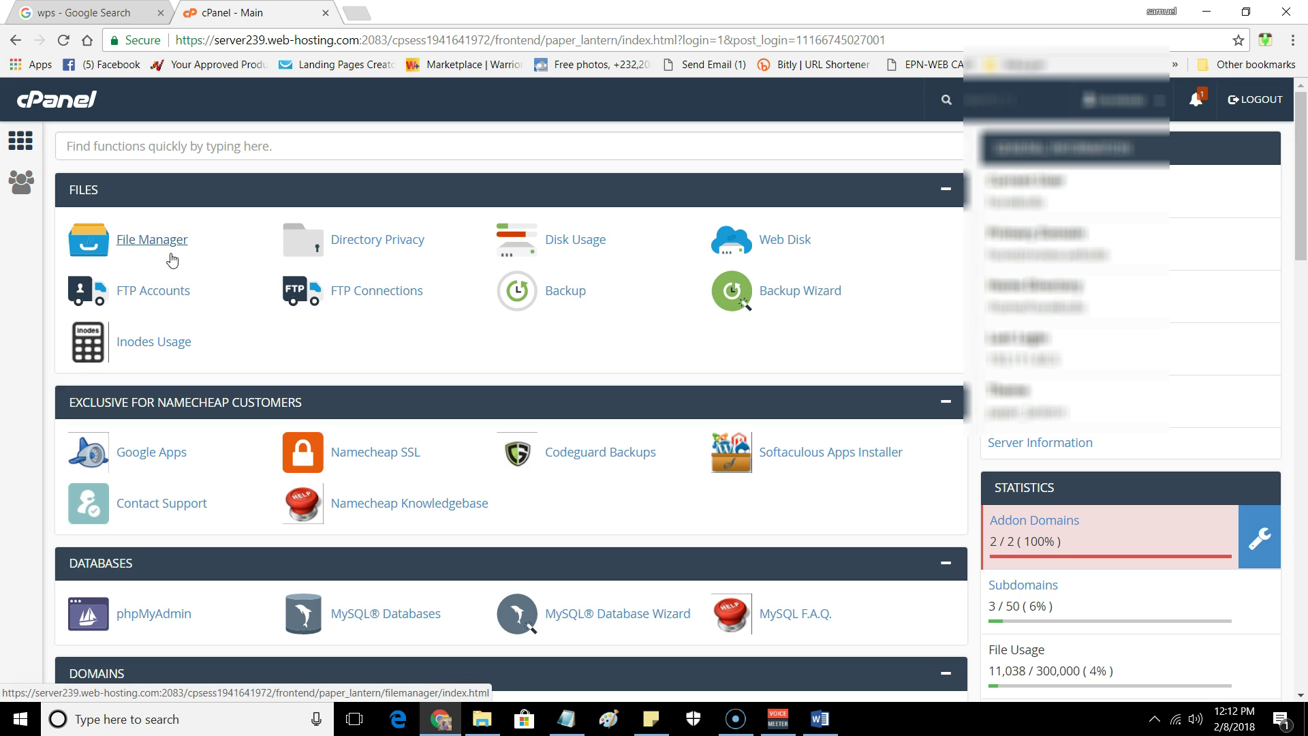
- Open the email Forwarders page, look over the existing forwarders, and open the form for adding a new forwarder
left_click(175, 249)
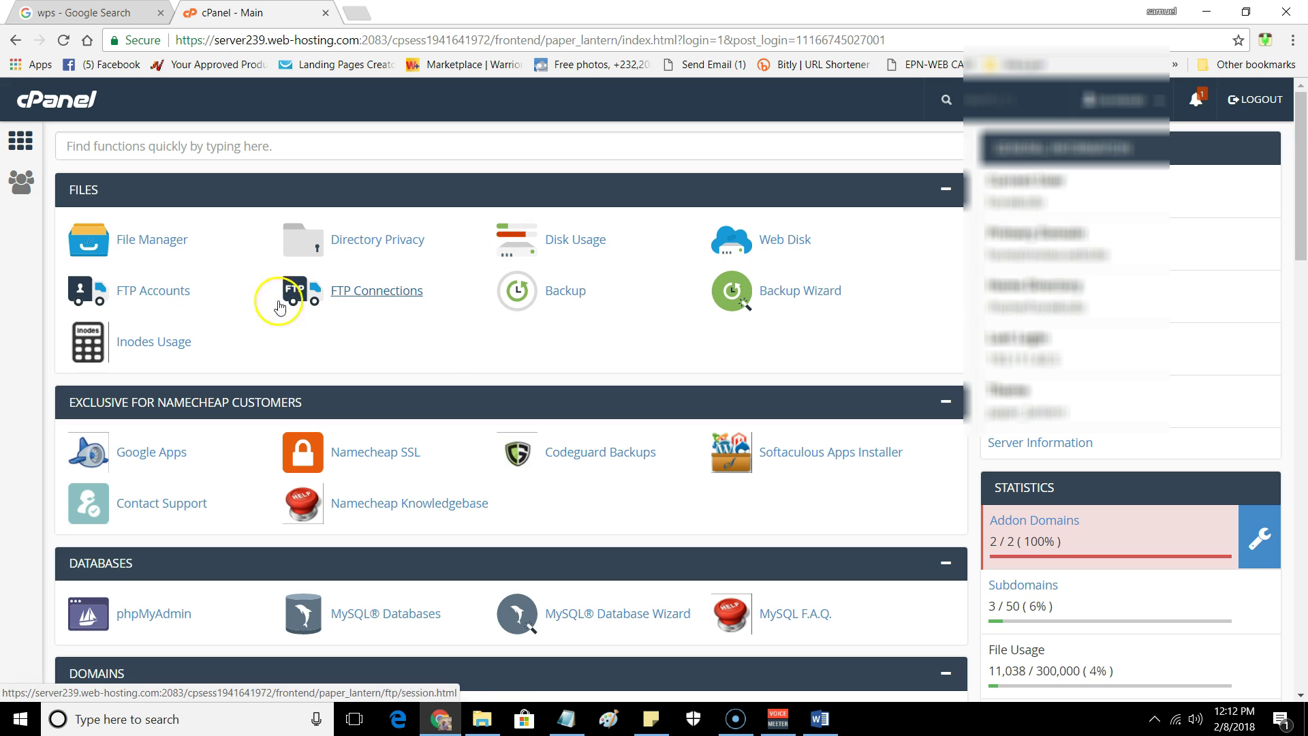
scroll(312, 345, "down", 10)
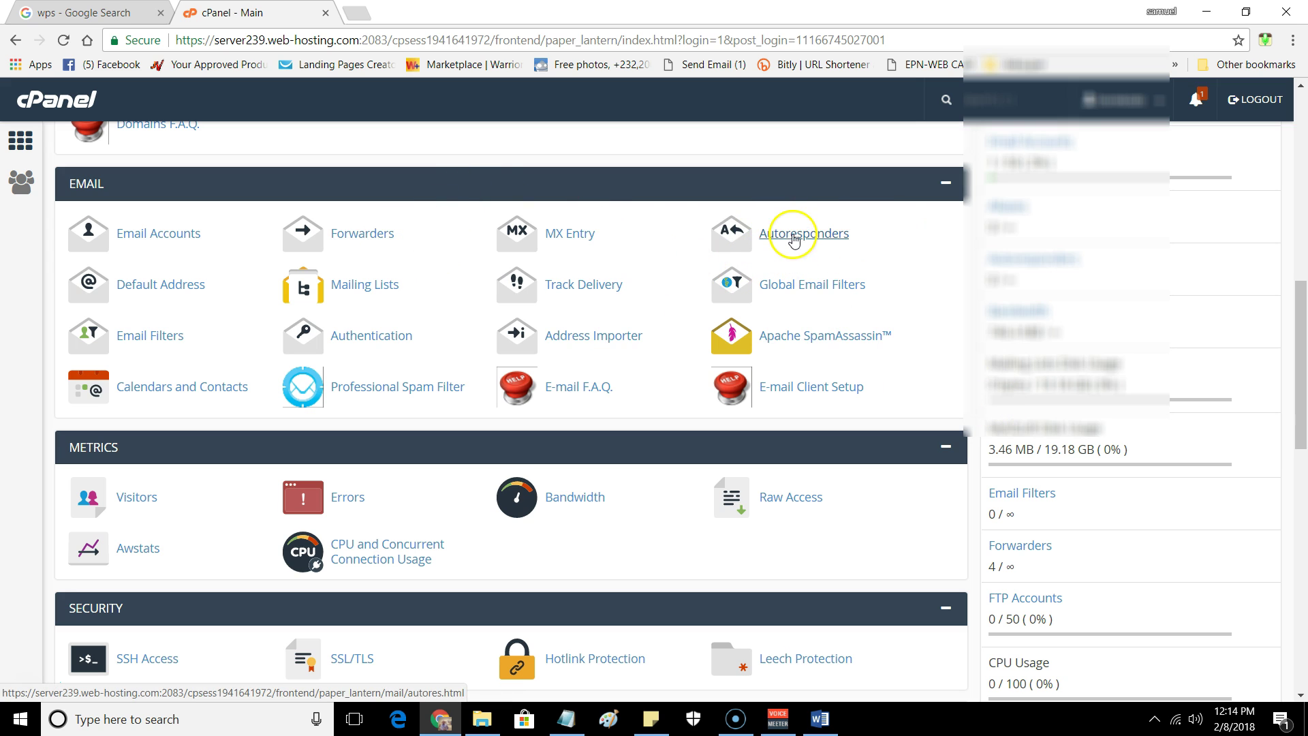
left_click(359, 237)
left_click(359, 236)
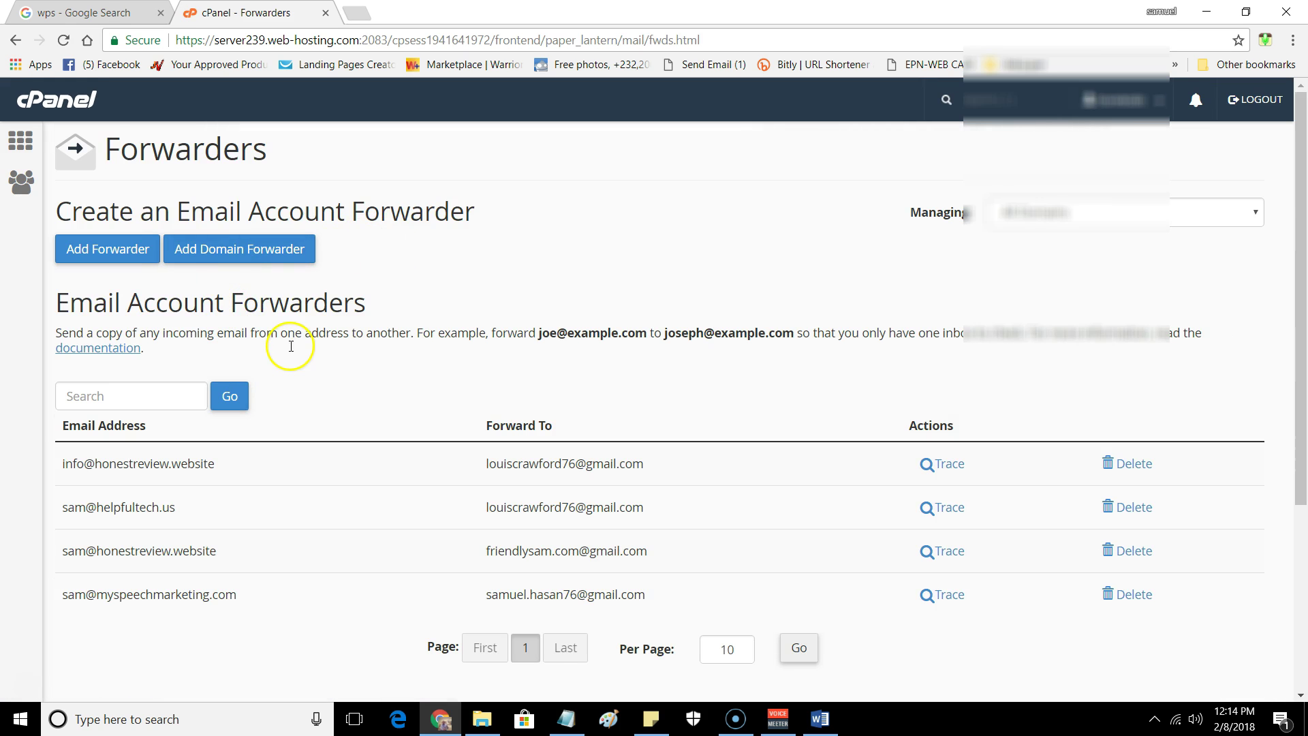
scroll(290, 346, "down", 3)
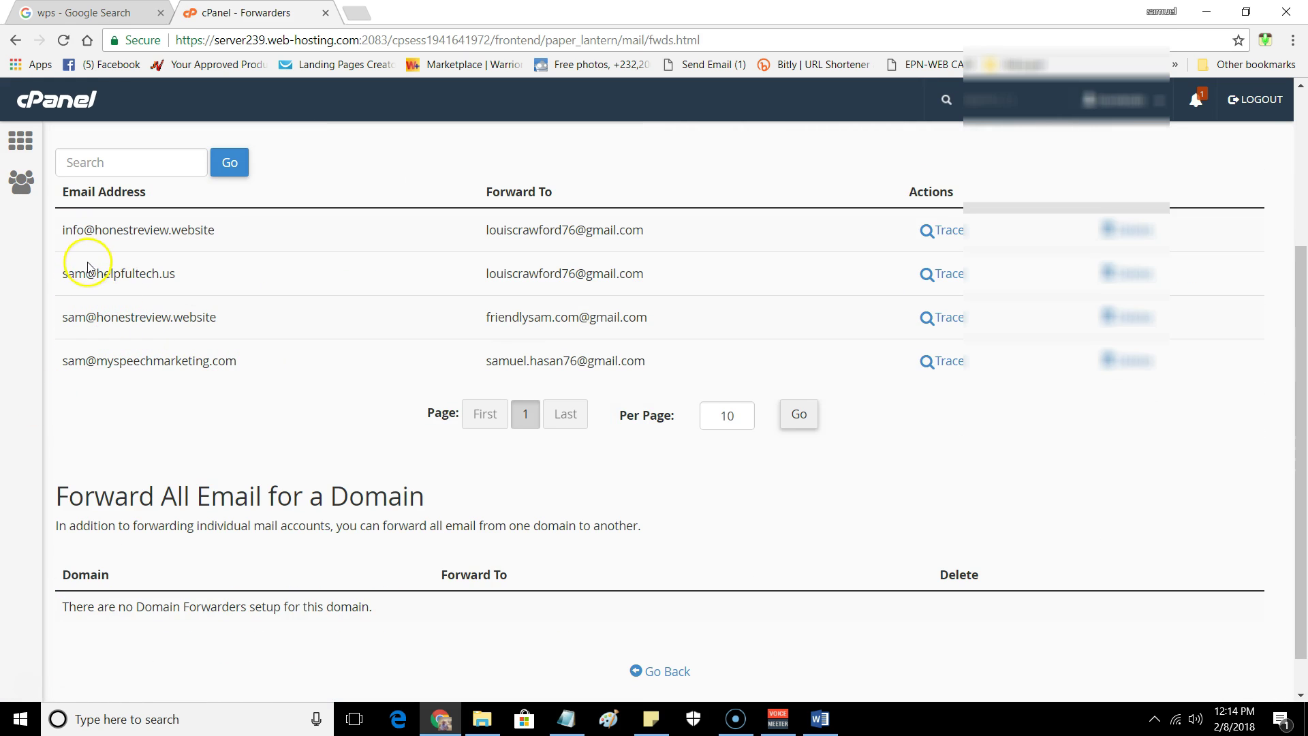
scroll(248, 337, "up", 3)
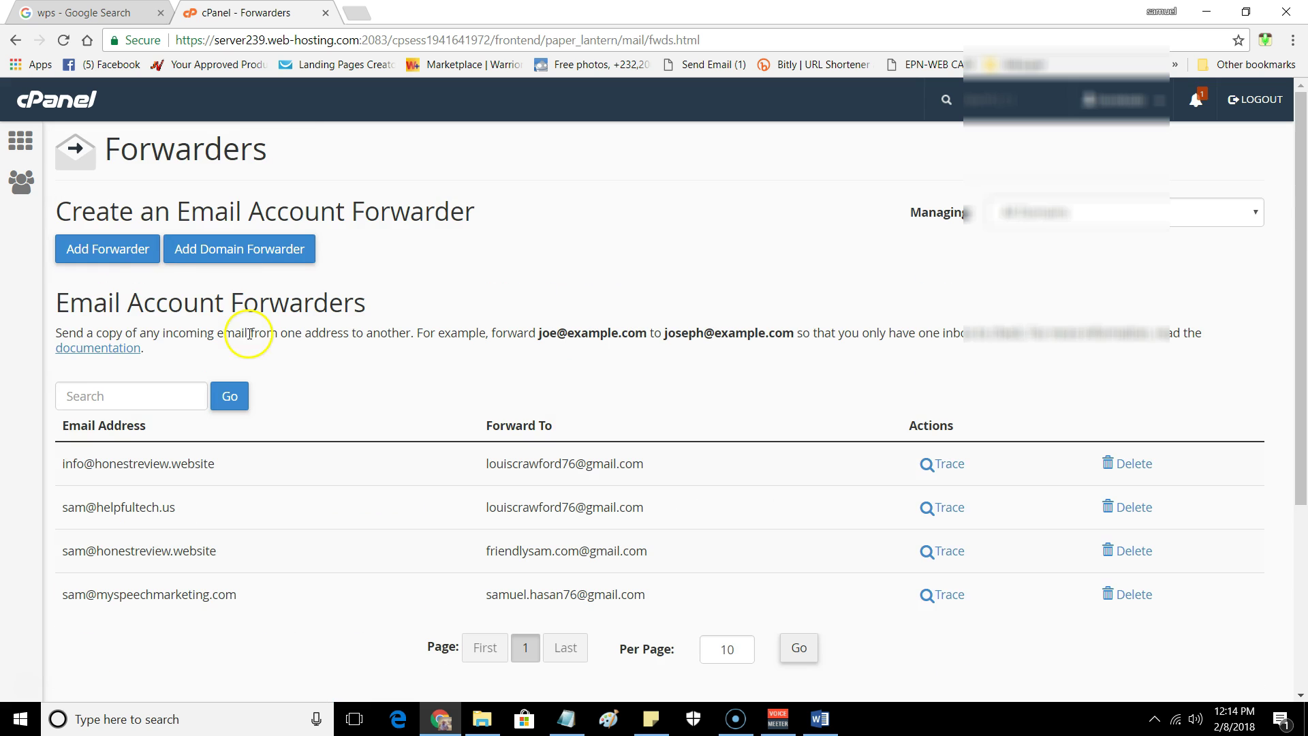
left_click(99, 254)
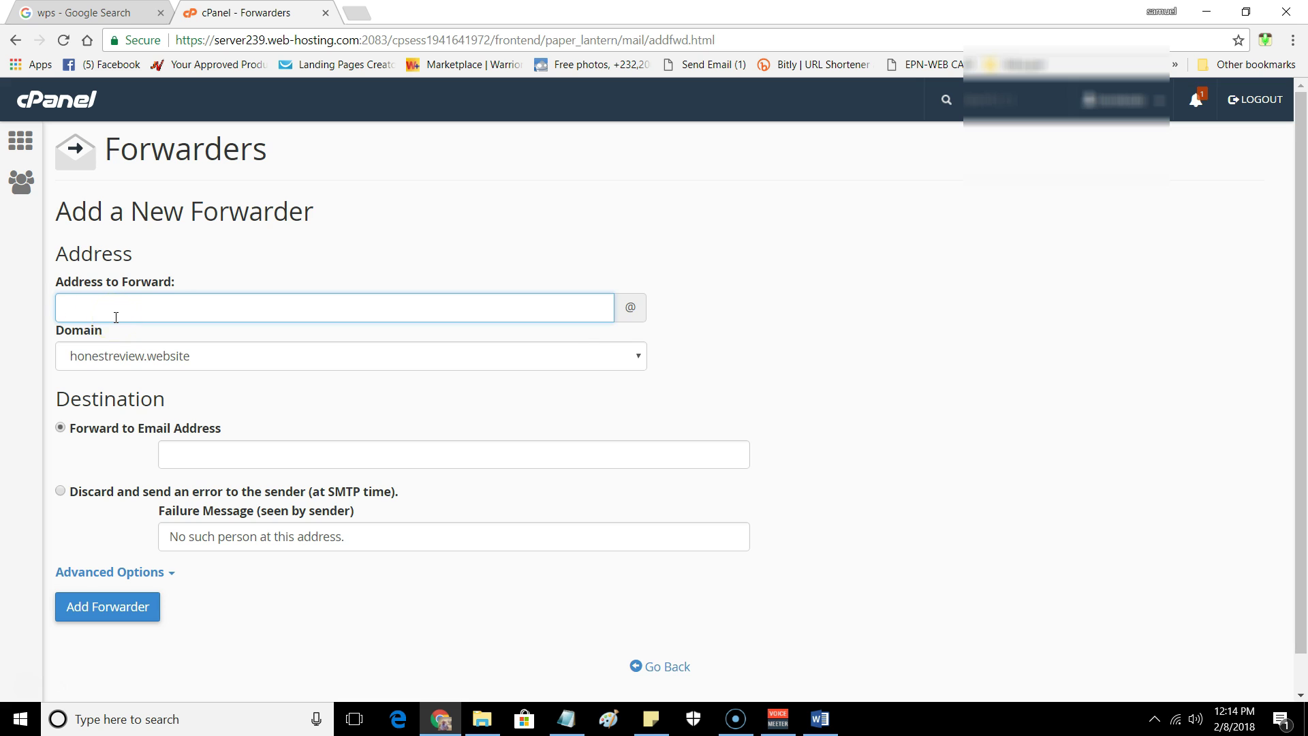
type("sam")
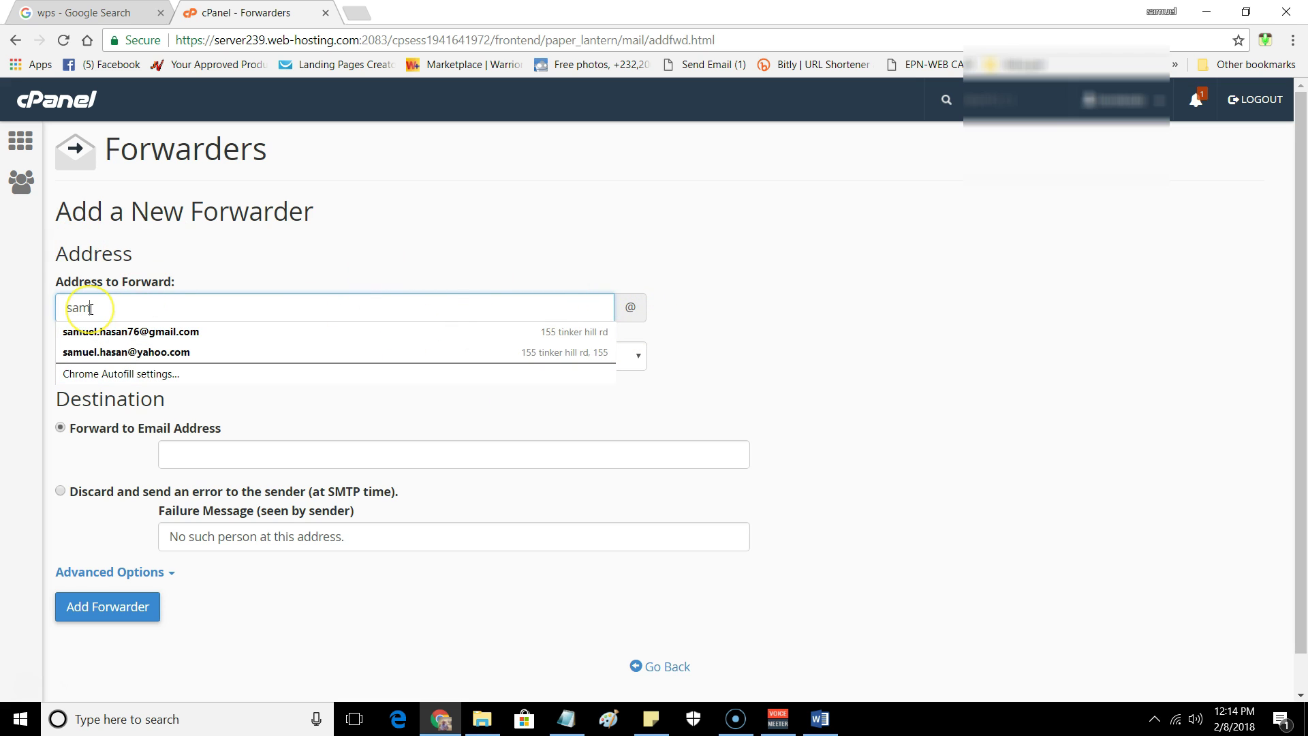
key("BackSpace")
key("BackSpace")
type("in")
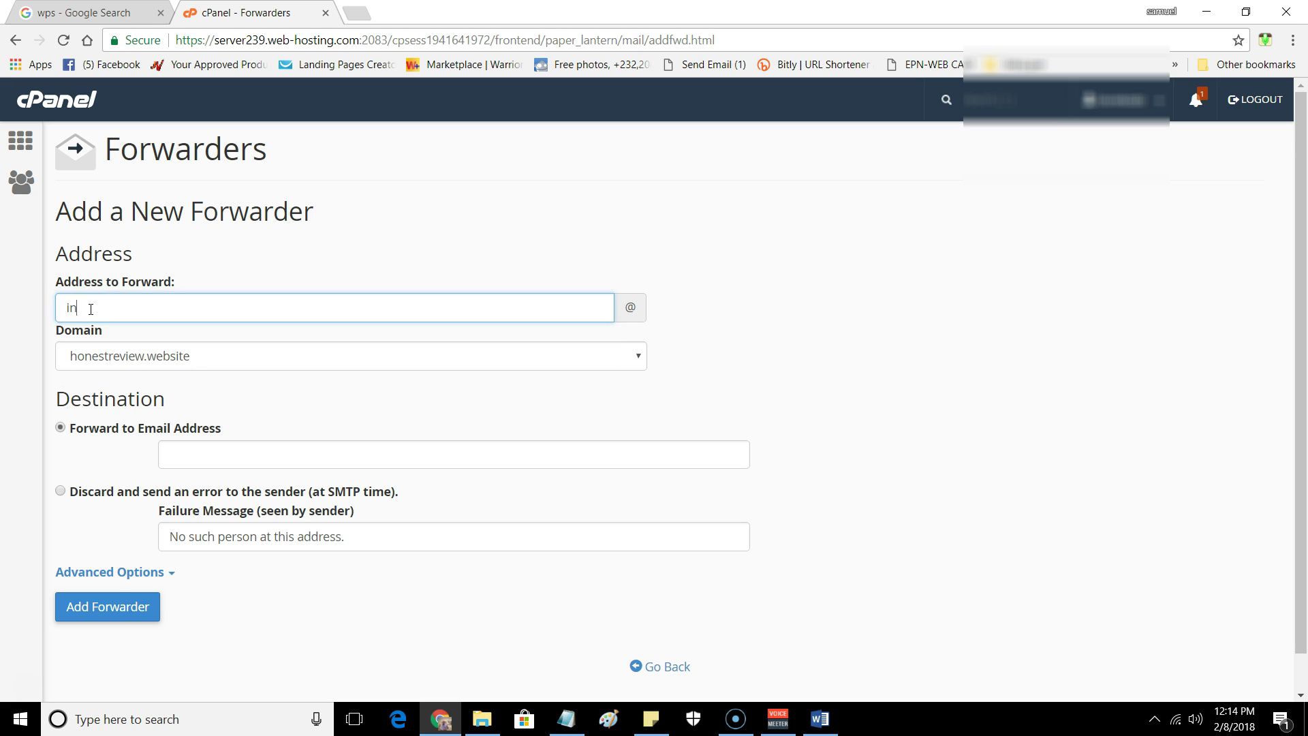
key("BackSpace")
key("BackSpace")
key("BackSpace")
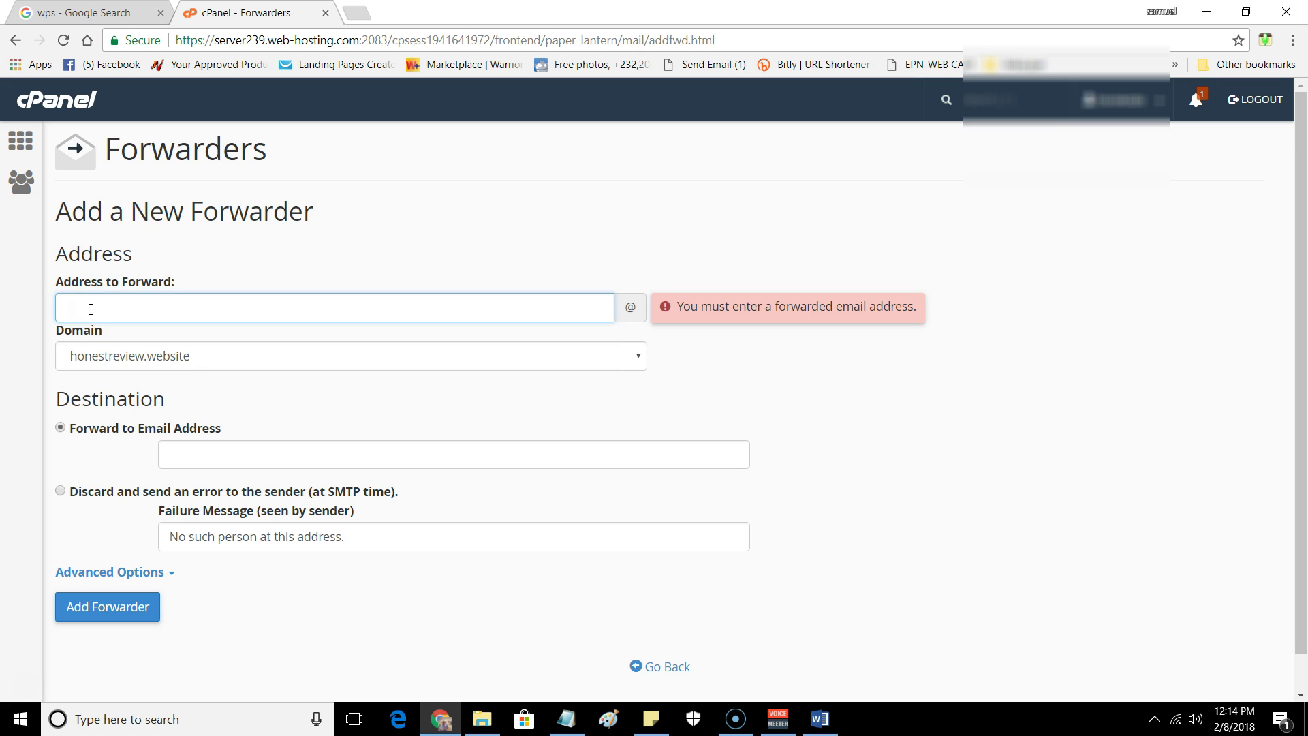
- View the domain choices for the new forwarder and keep honestreview.website selected
left_click(632, 356)
left_click(638, 354)
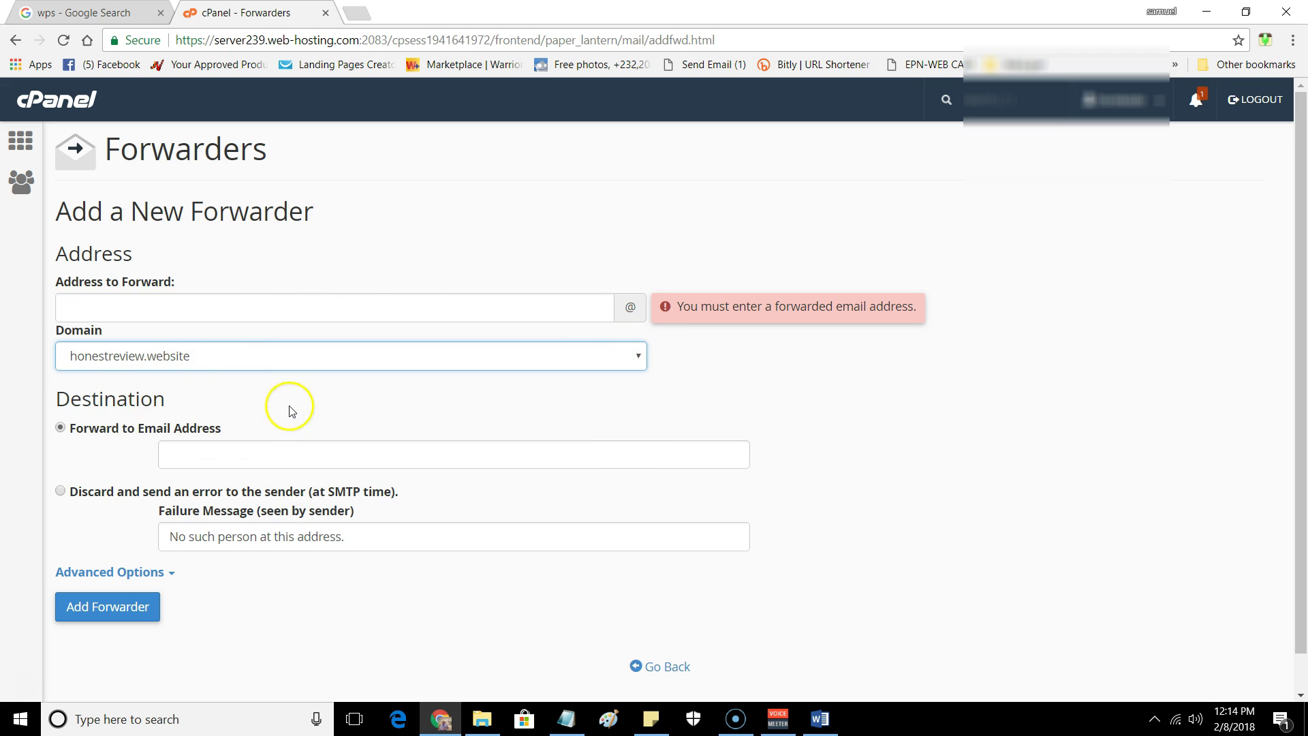
- View the forwarding destination email field, then recheck the domain choices and keep honestreview.website selected
scroll(228, 462, "down", 1)
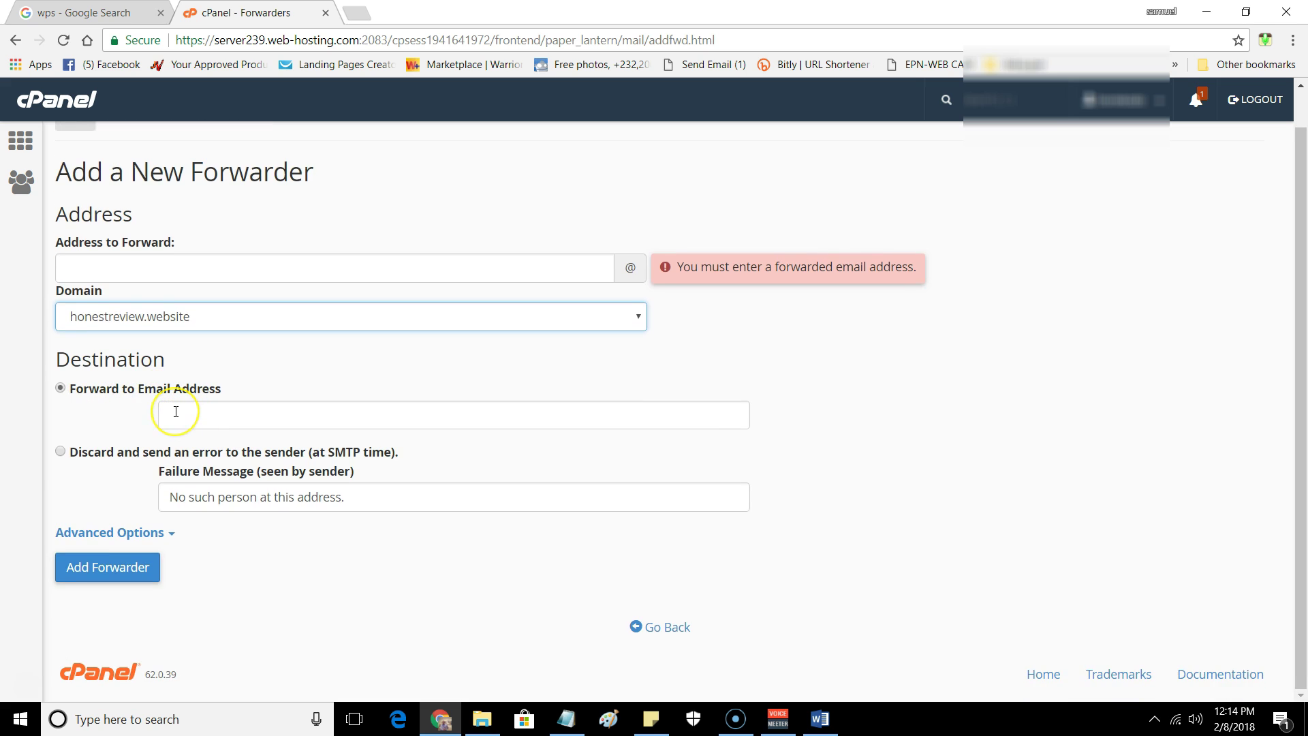
left_click(235, 414)
left_click(328, 316)
left_click(328, 314)
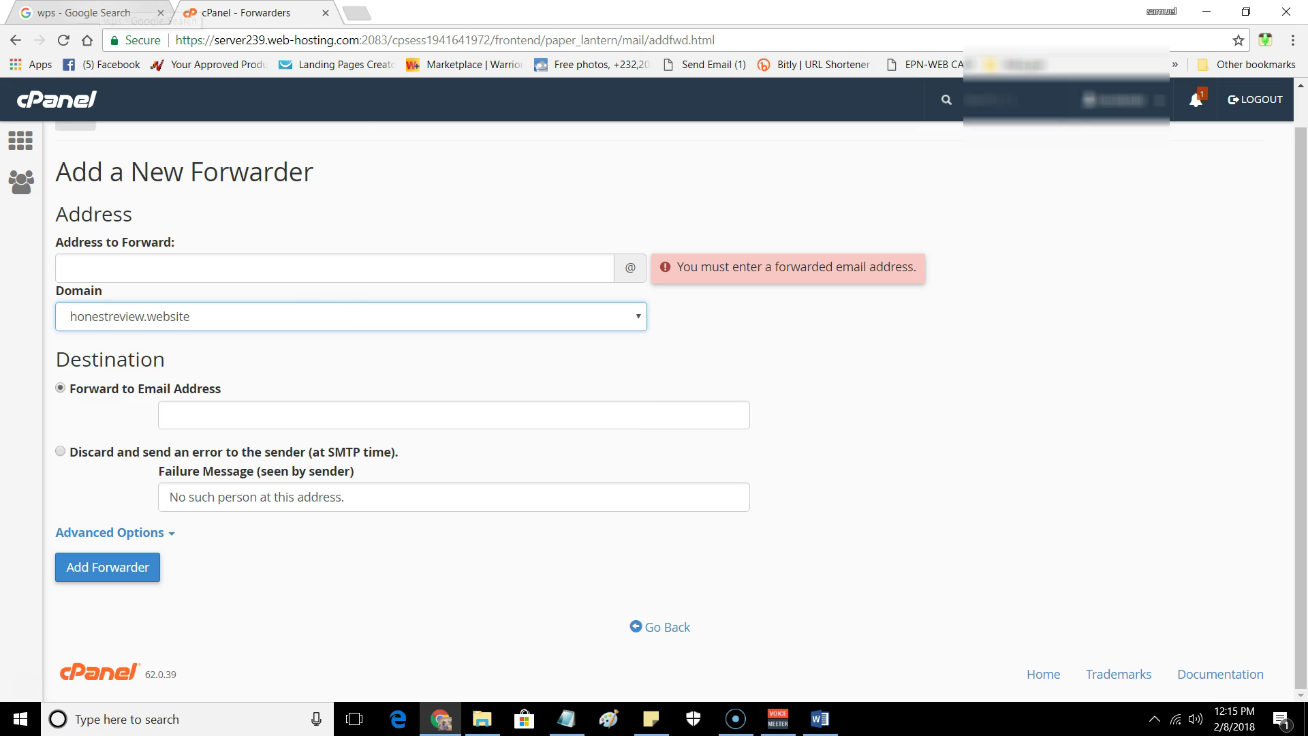
- Switch back to Word and replace every "your email address" placeholder in the whole document with the honestreview.website email address
left_click(1205, 11)
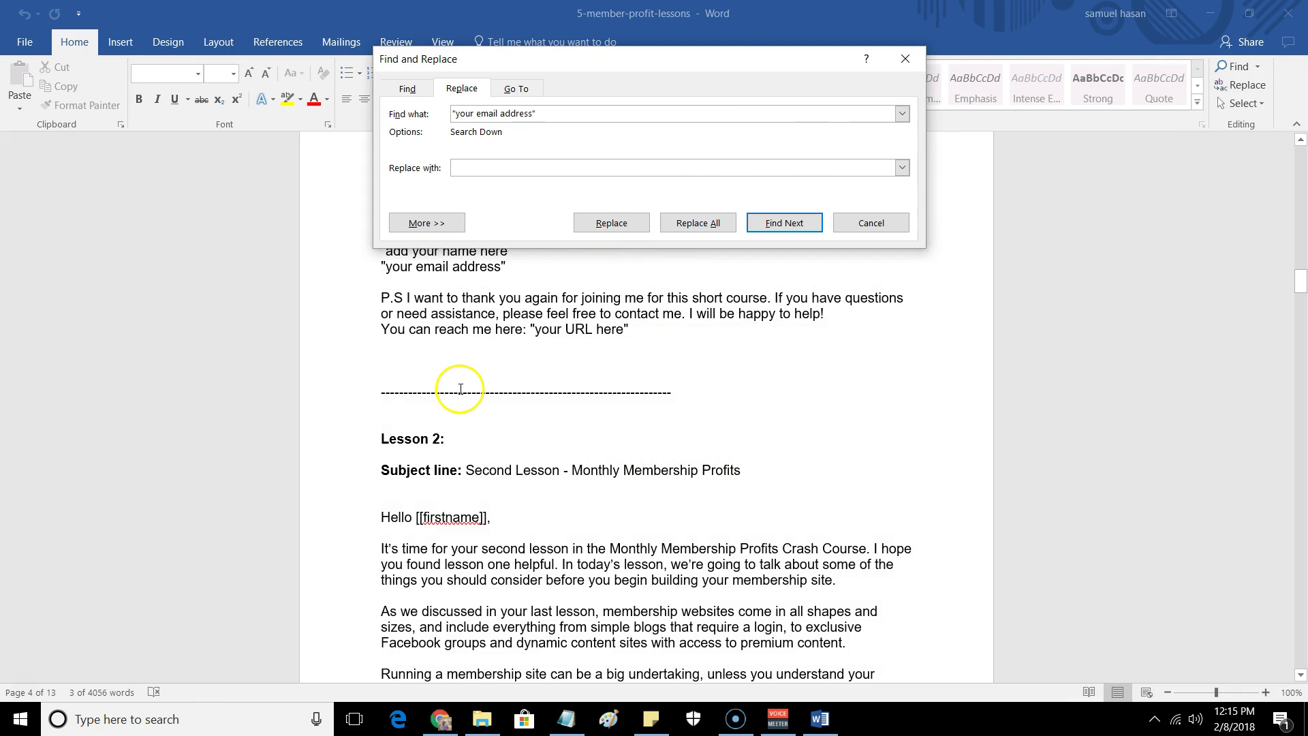
scroll(461, 389, "down", 3)
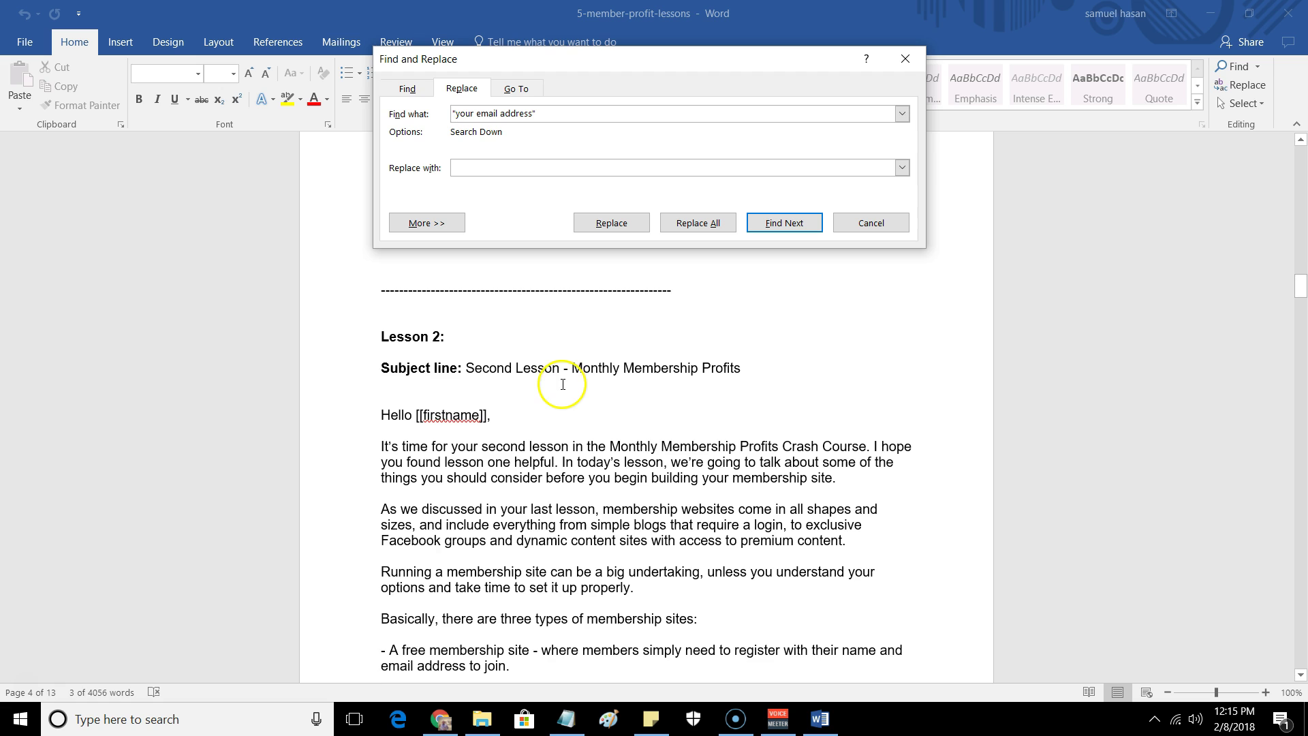
left_click(471, 165)
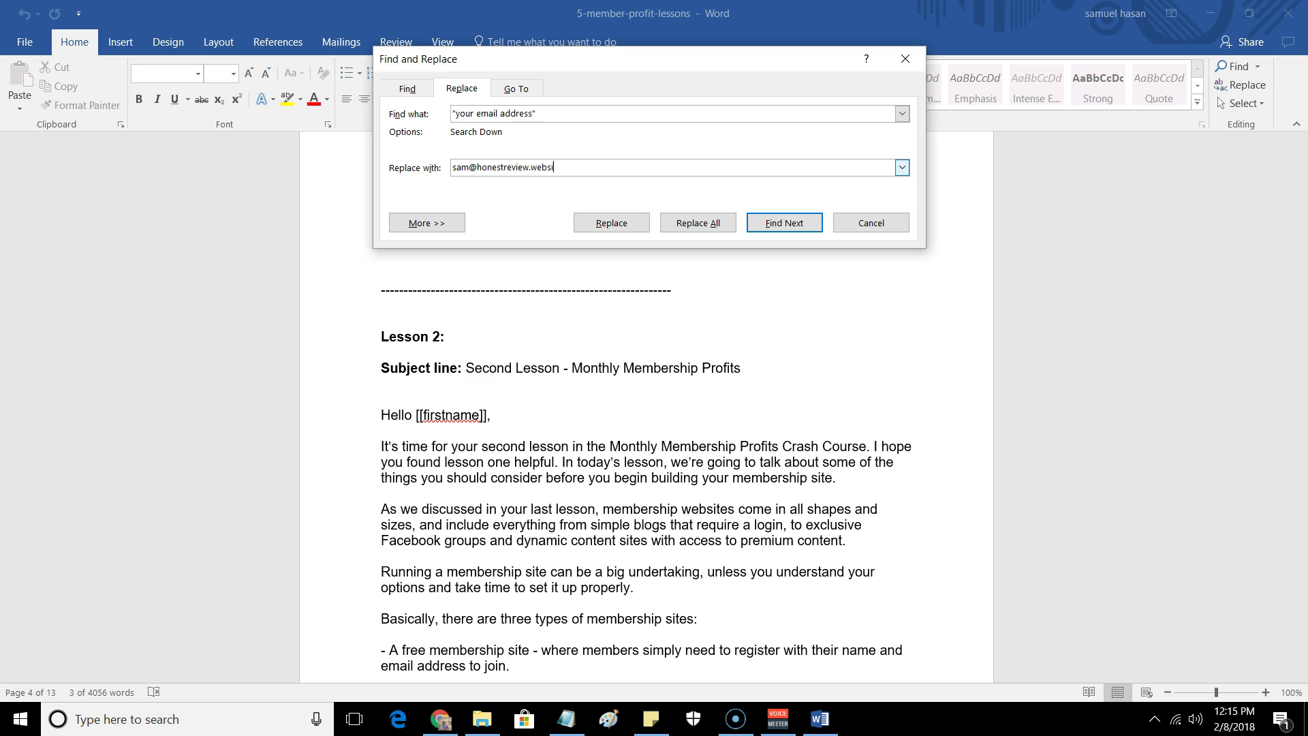
left_click(690, 225)
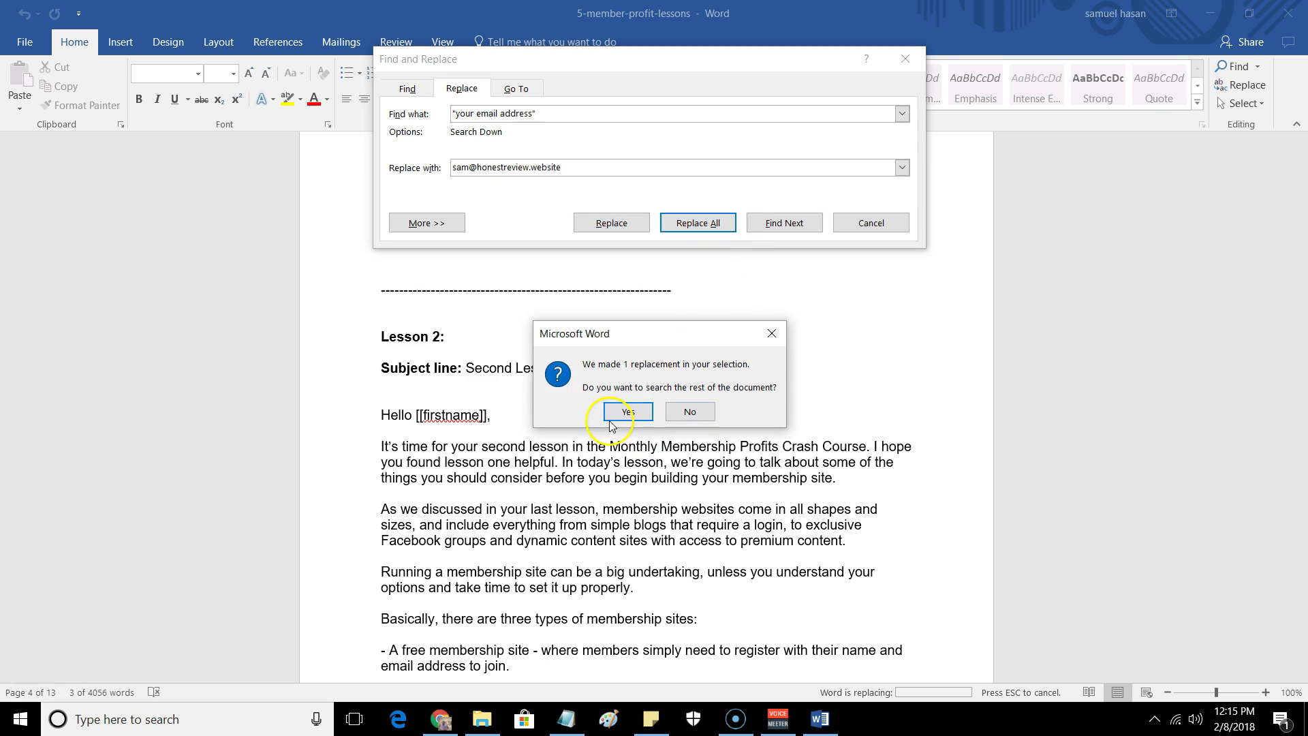
left_click(612, 417)
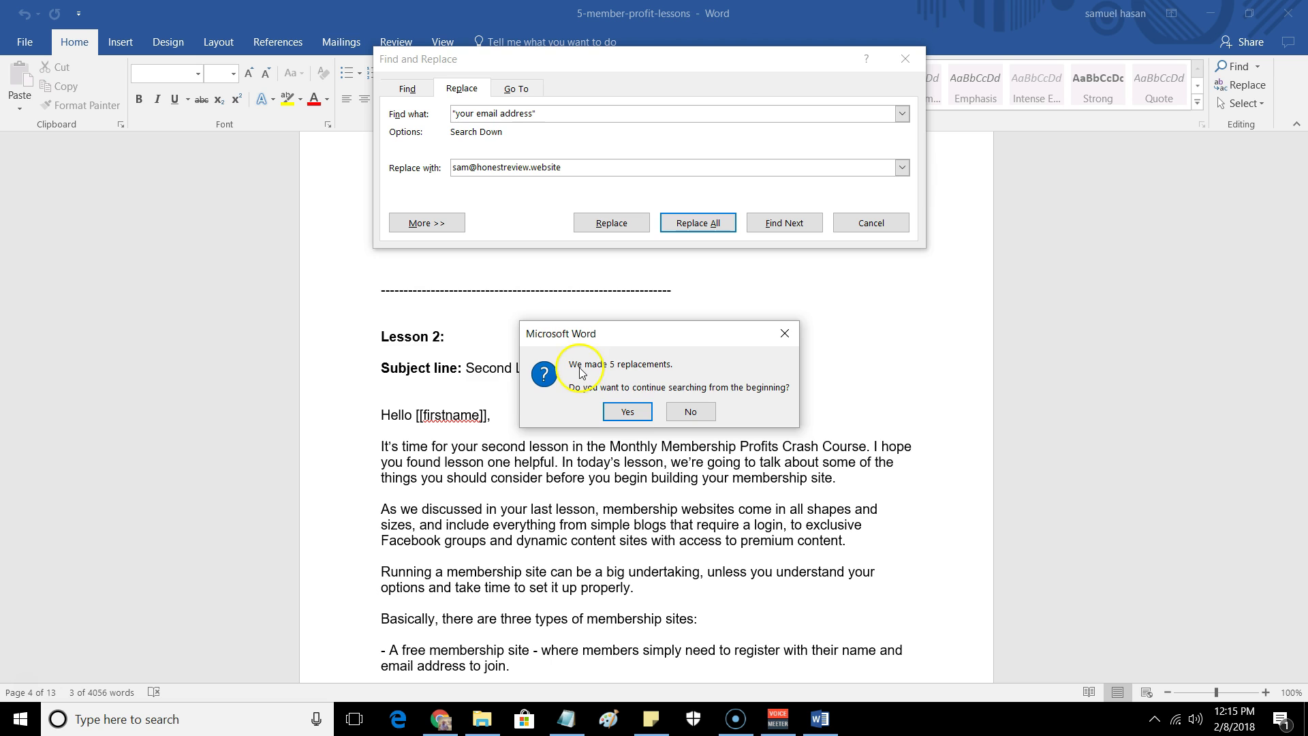
left_click(635, 411)
left_click(658, 406)
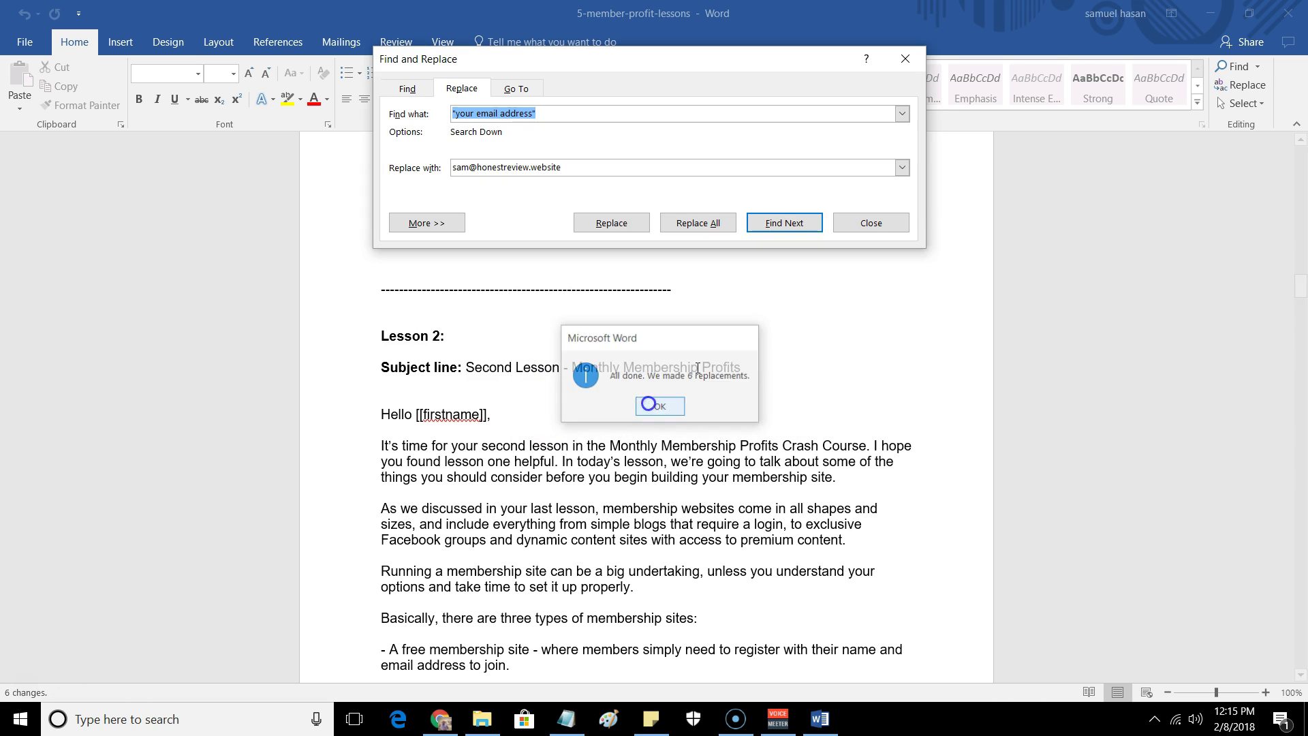
left_click(861, 225)
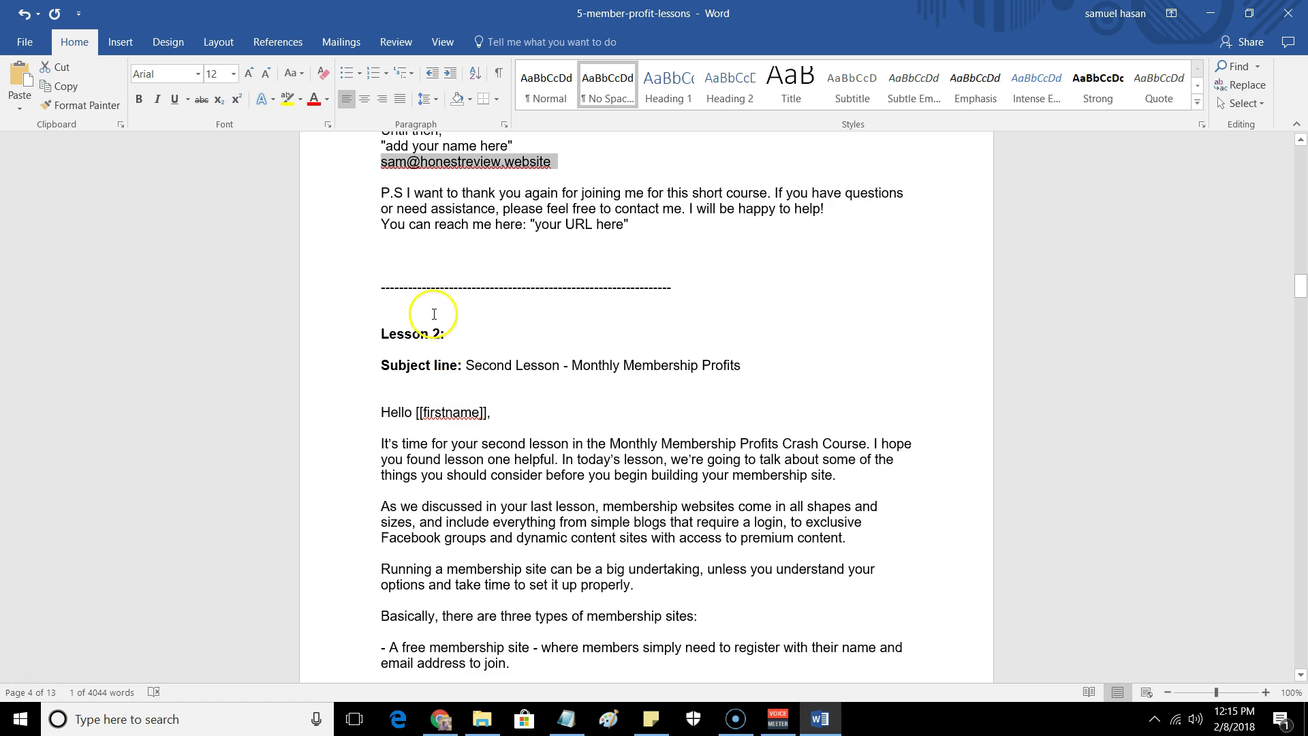
- Copy "add your name here" from the Lesson 2 sign-off and enter it as the text to find for replacement
scroll(428, 341, "down", 4)
scroll(426, 383, "down", 12)
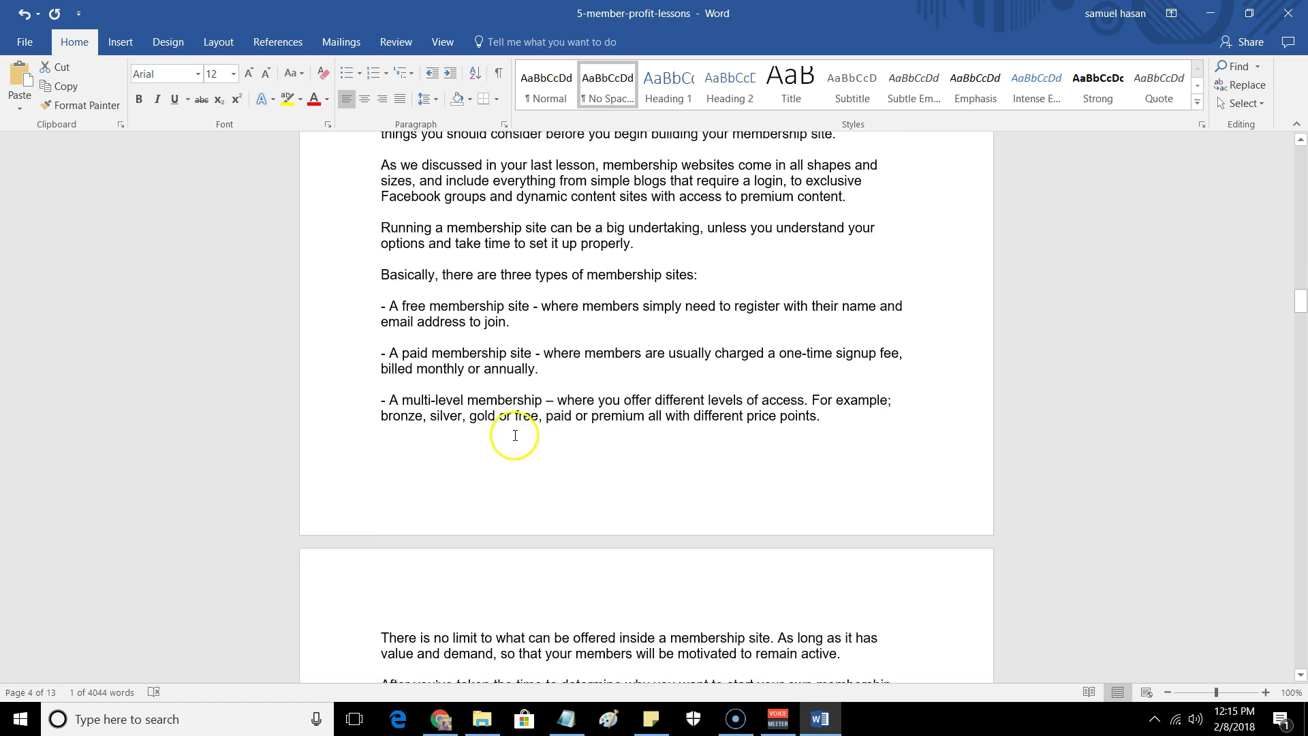
scroll(508, 422, "down", 11)
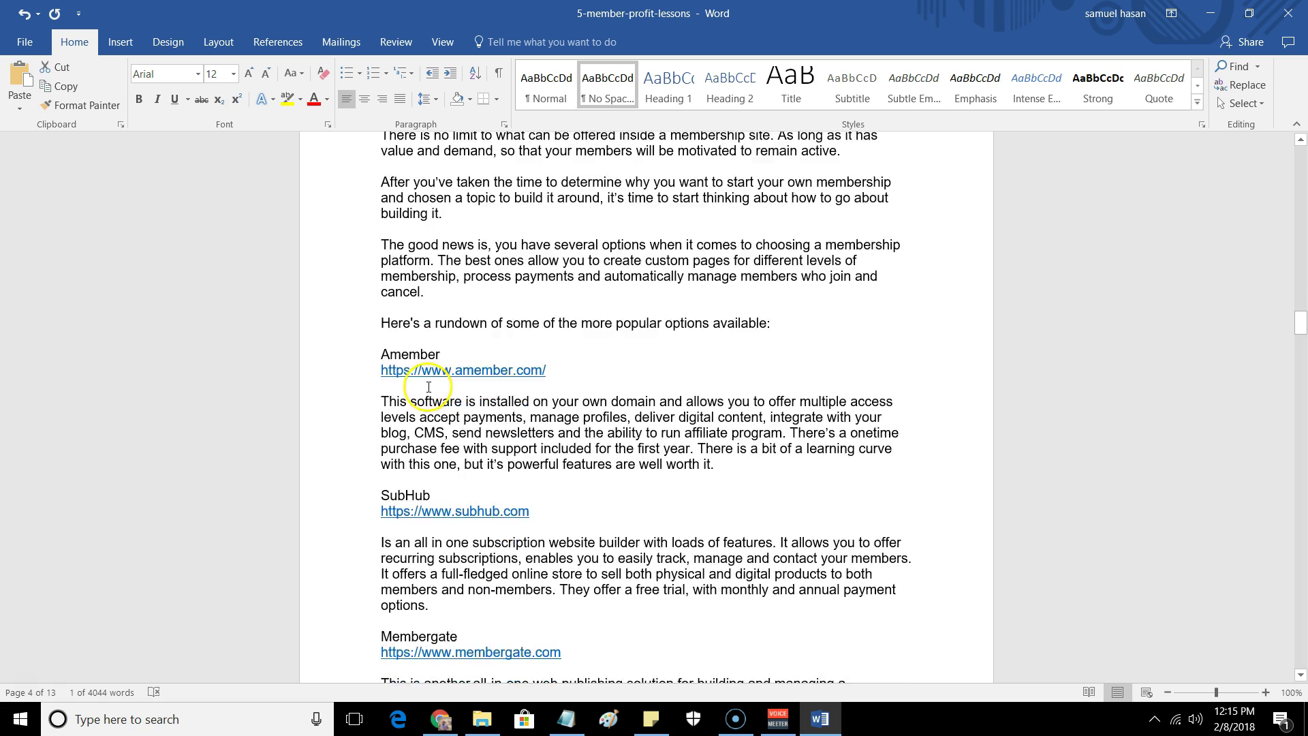
scroll(475, 396, "down", 19)
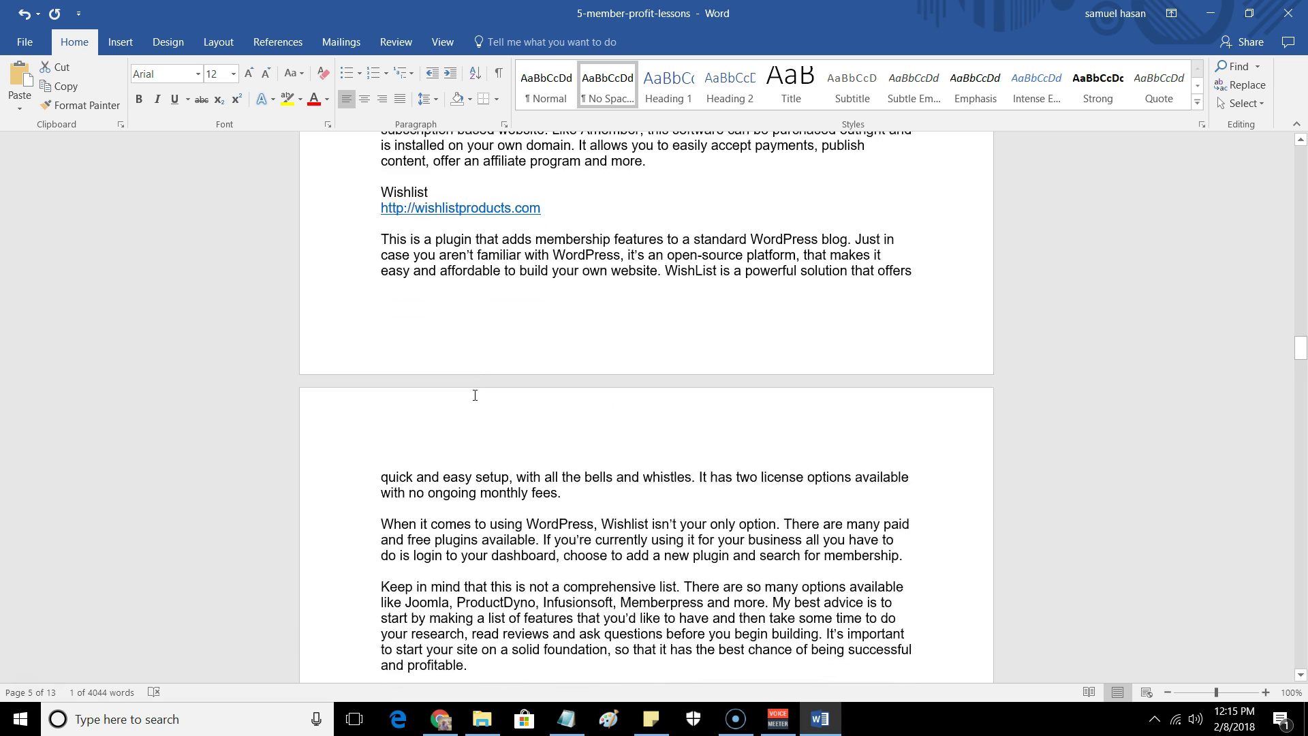
scroll(475, 396, "down", 2)
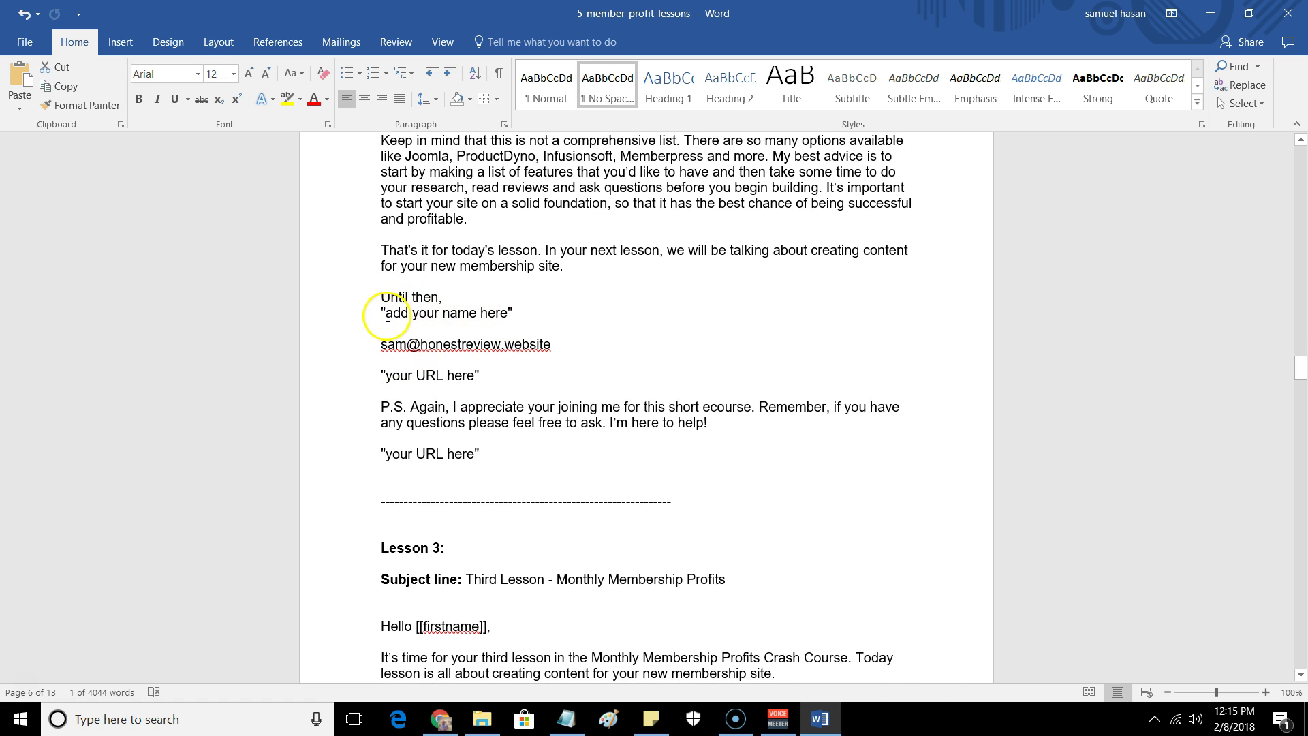
left_click_drag(517, 312, 373, 322)
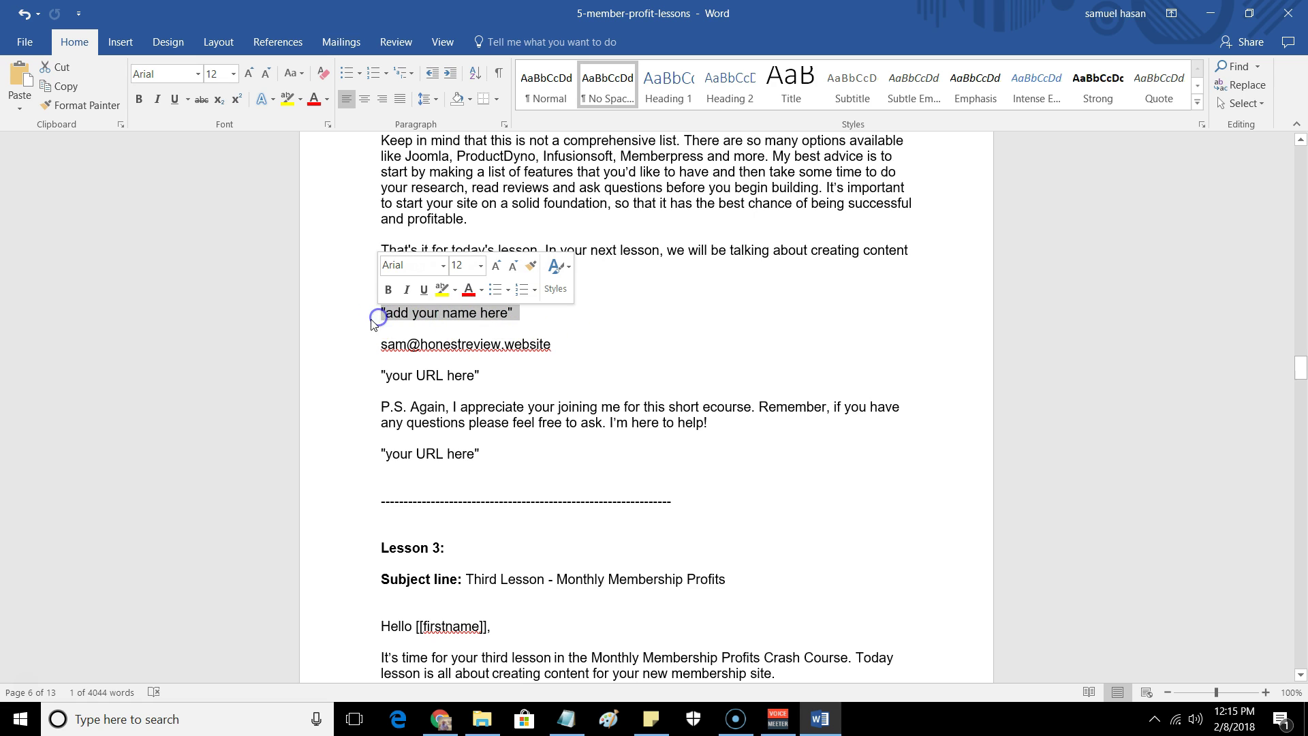
right_click(397, 313)
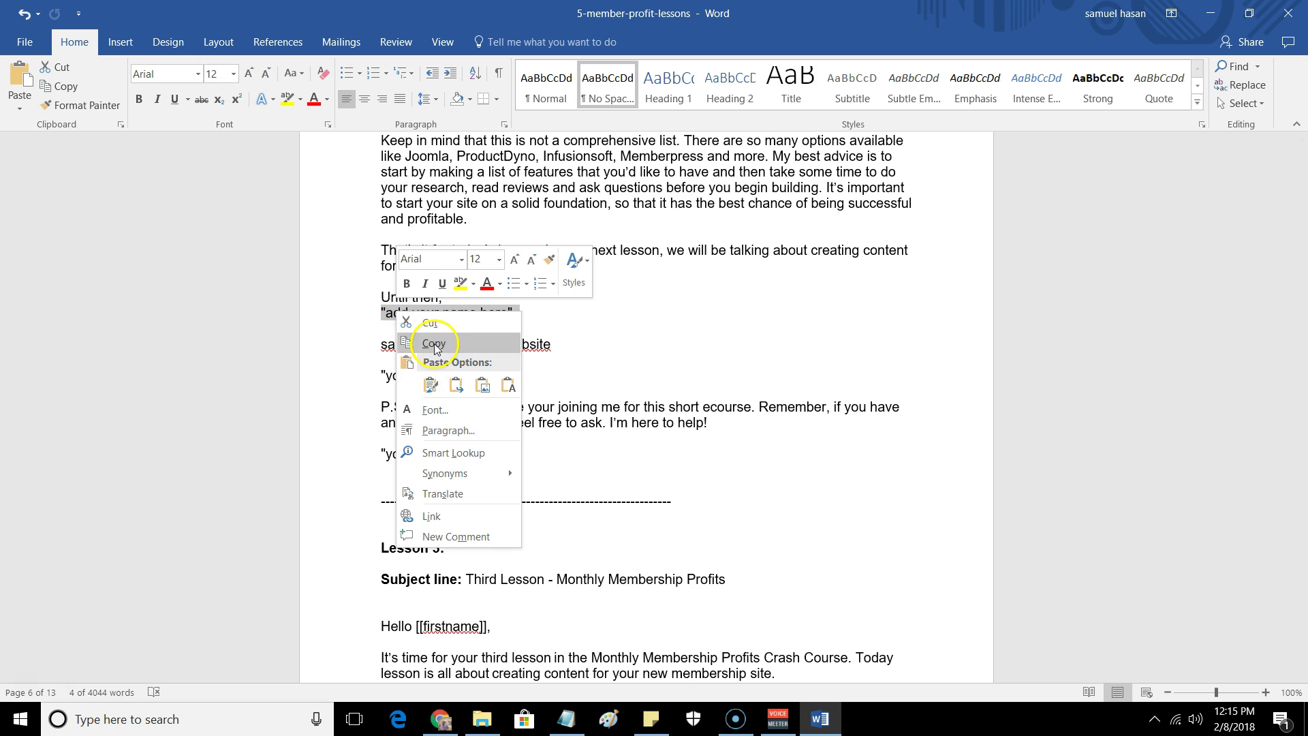
left_click(434, 344)
left_click(1243, 84)
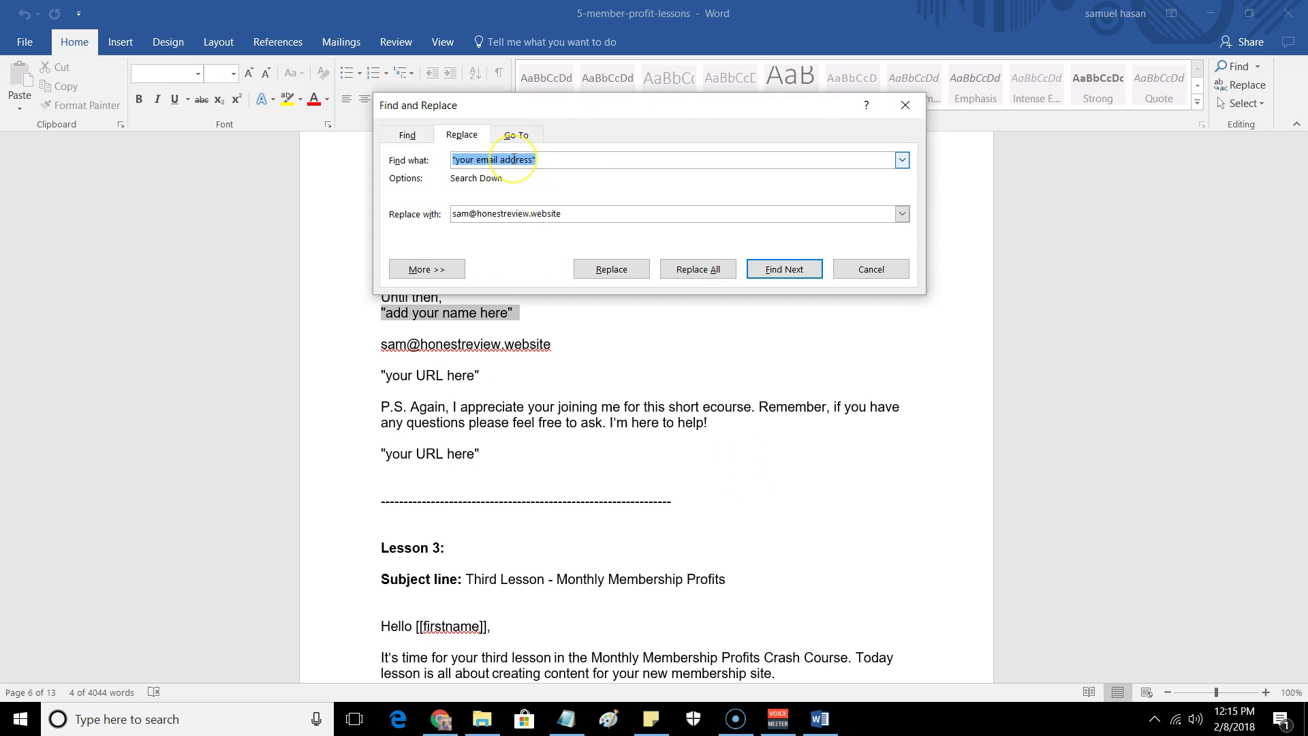
key("ctrl+v")
- Set the replacement text to the author's full name and replace all "add your name here" placeholders in the whole document
left_click(572, 215)
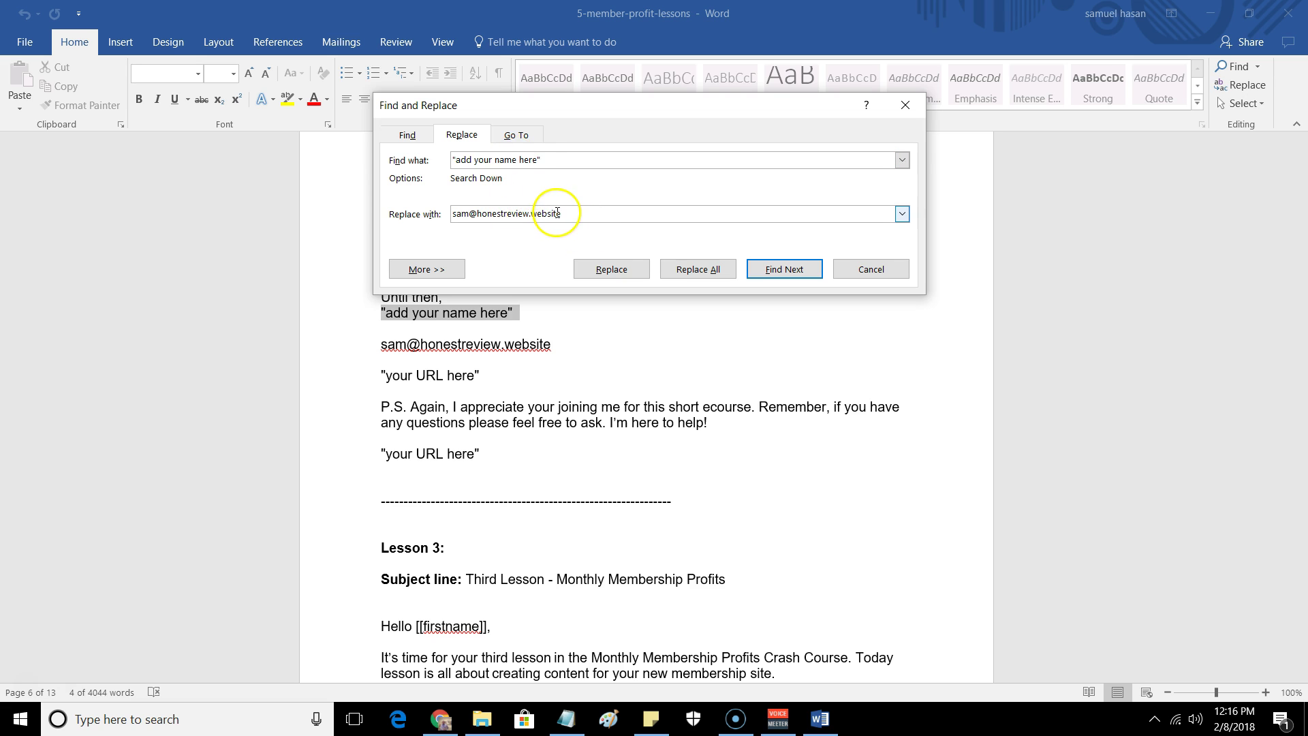
left_click_drag(558, 213, 482, 214)
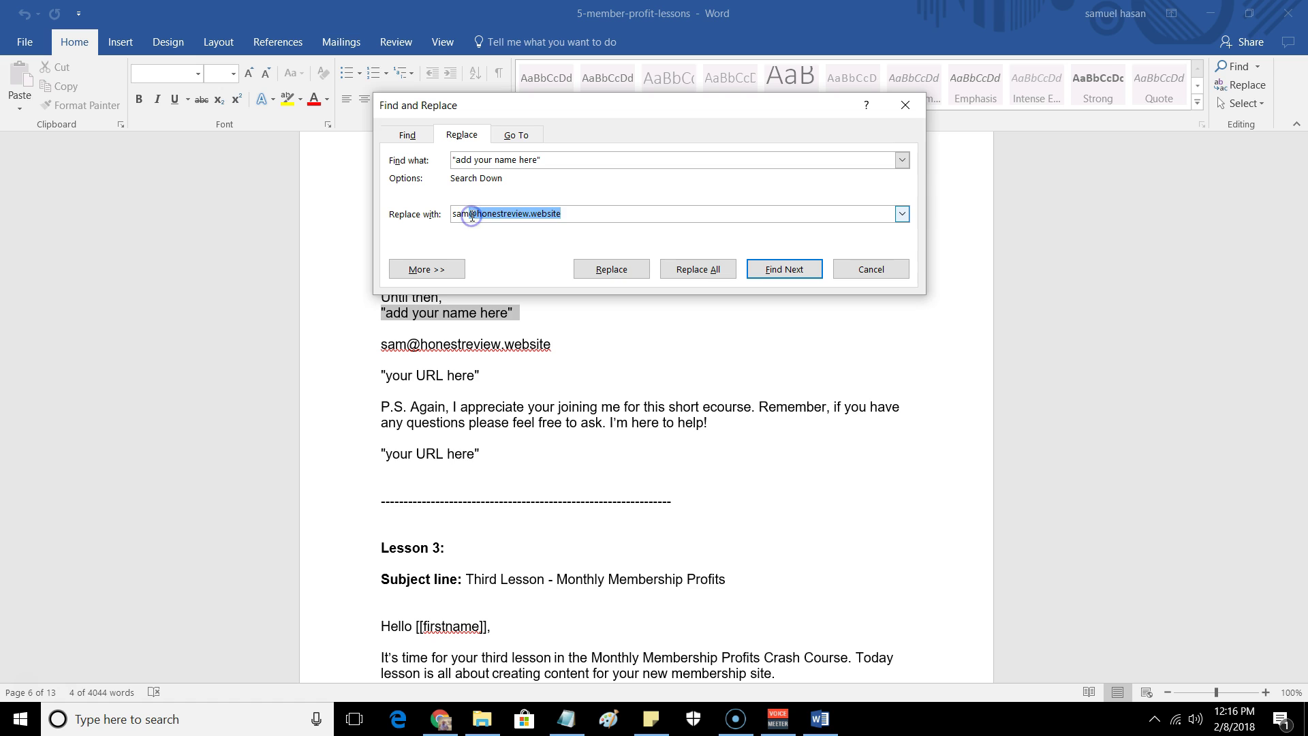
key("BackSpace")
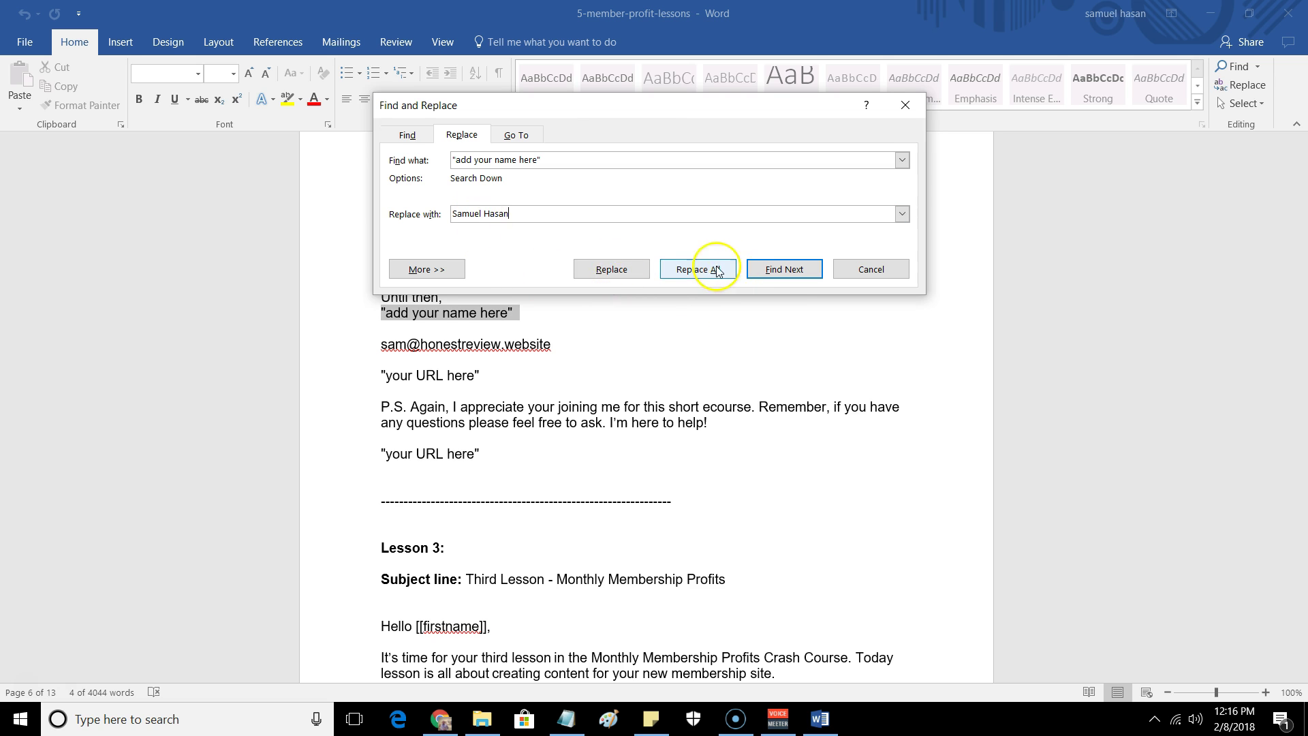
left_click(688, 269)
left_click(626, 412)
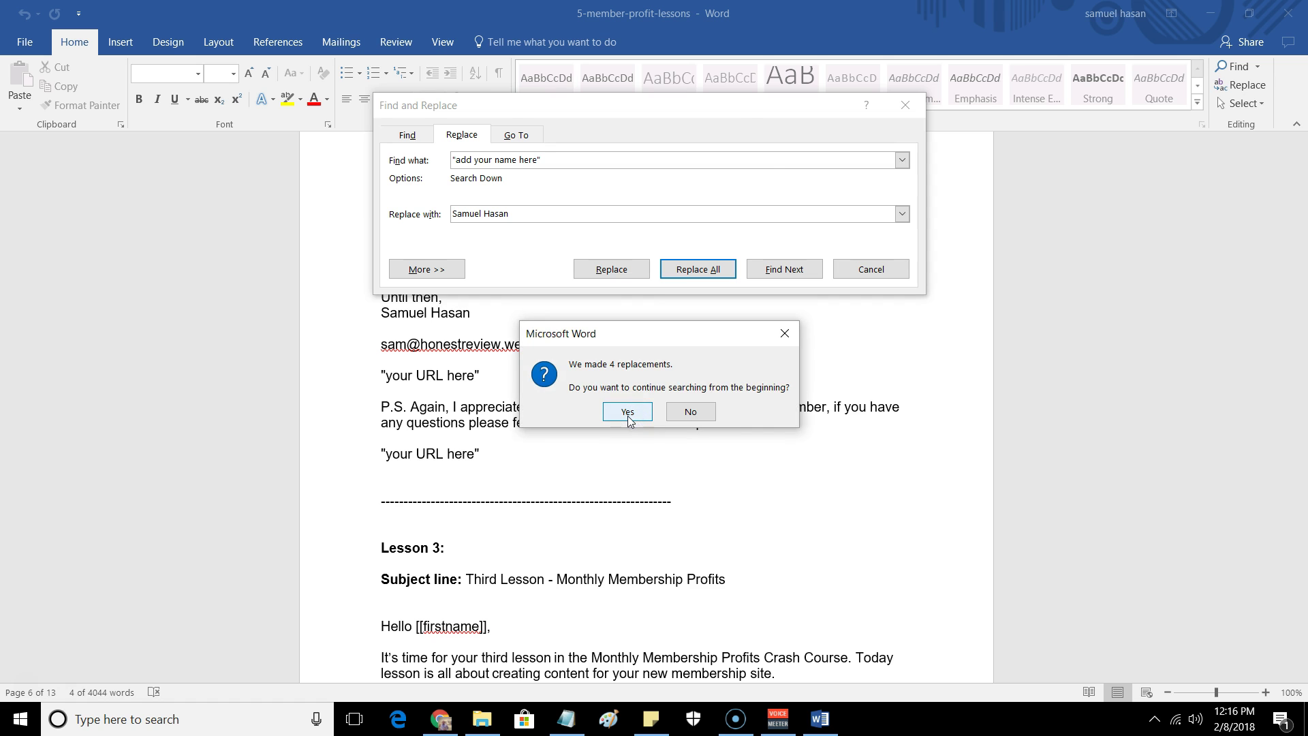
left_click(660, 405)
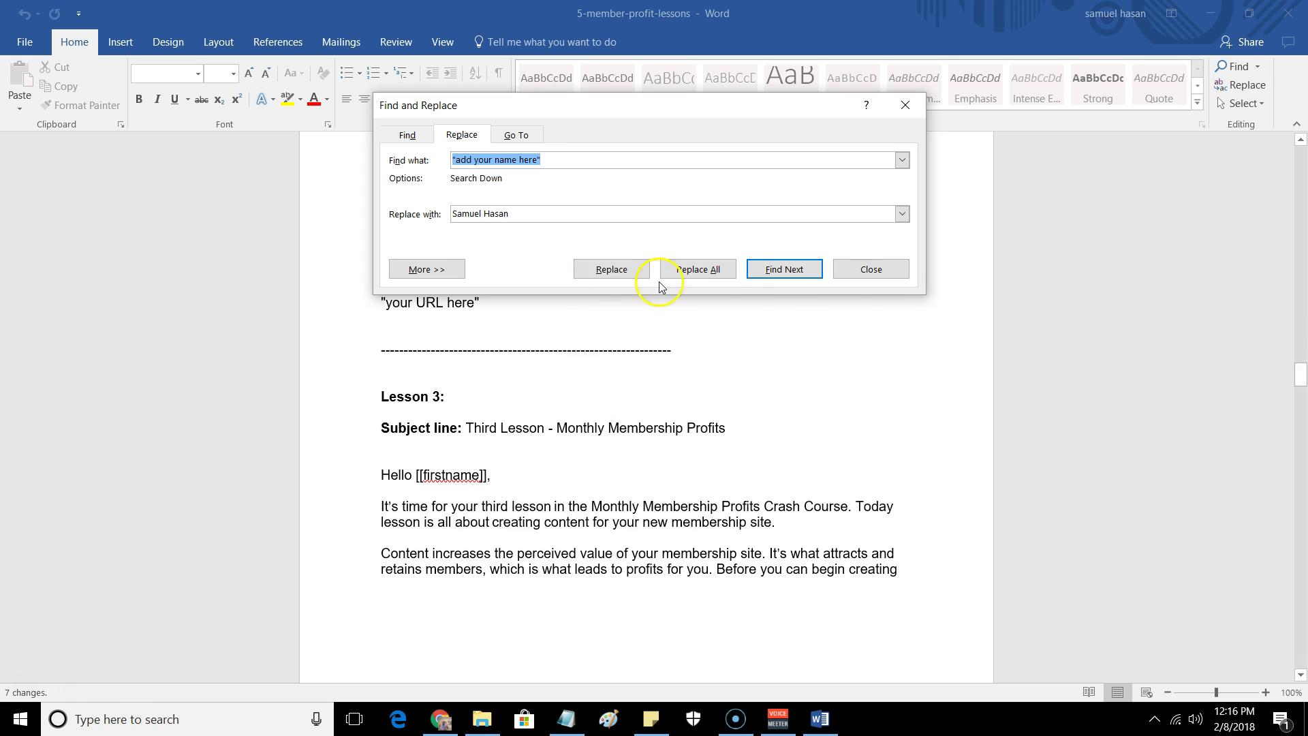
left_click(854, 272)
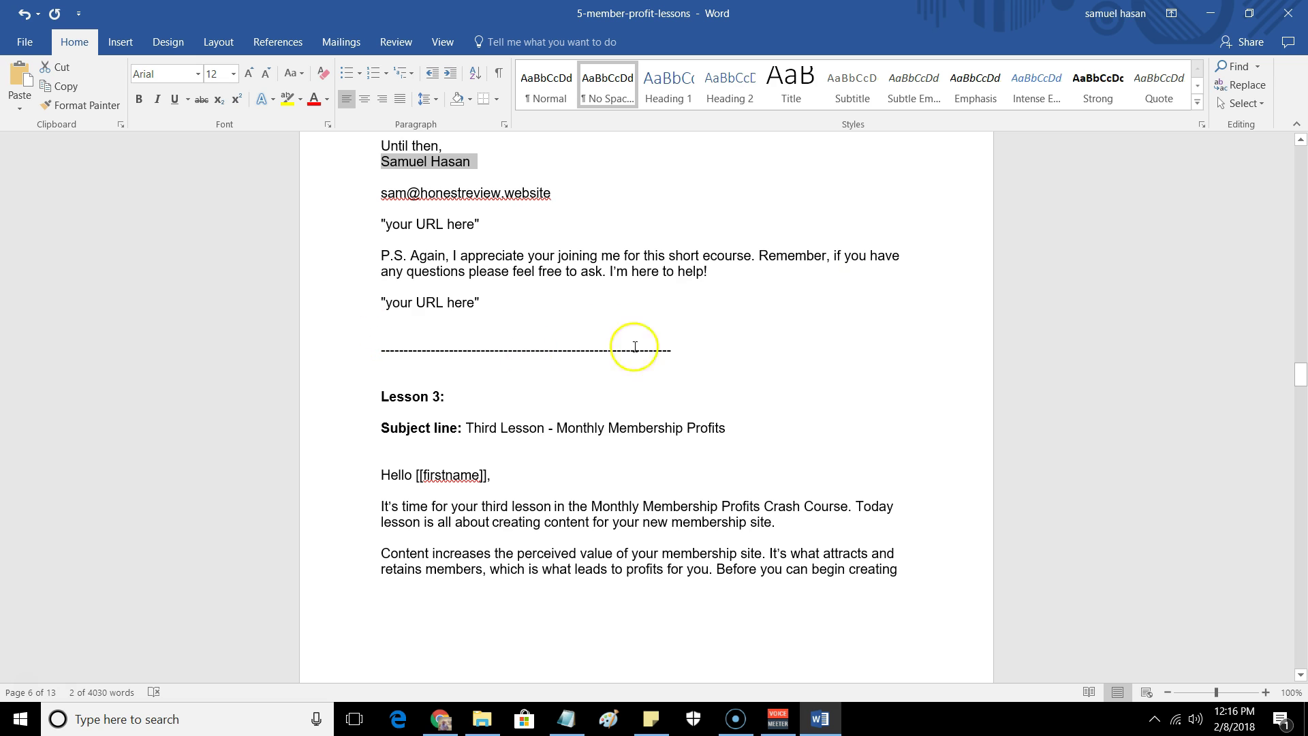
- Review the replaced name and email address and the remaining "your URL here" placeholders in the Lesson 2 sign-off
scroll(517, 303, "up", 2)
scroll(477, 347, "down", 2)
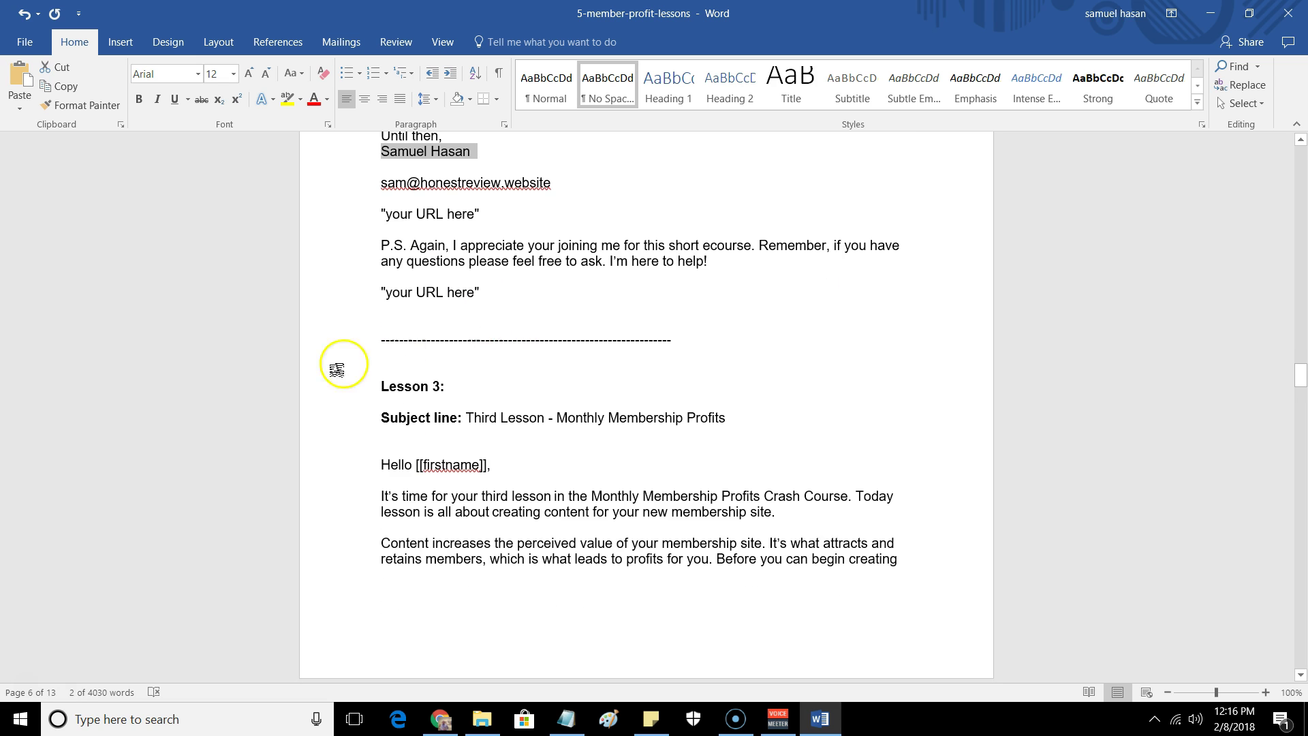
scroll(293, 409, "down", 1)
scroll(517, 331, "up", 4)
scroll(520, 332, "up", 1)
scroll(810, 313, "down", 1)
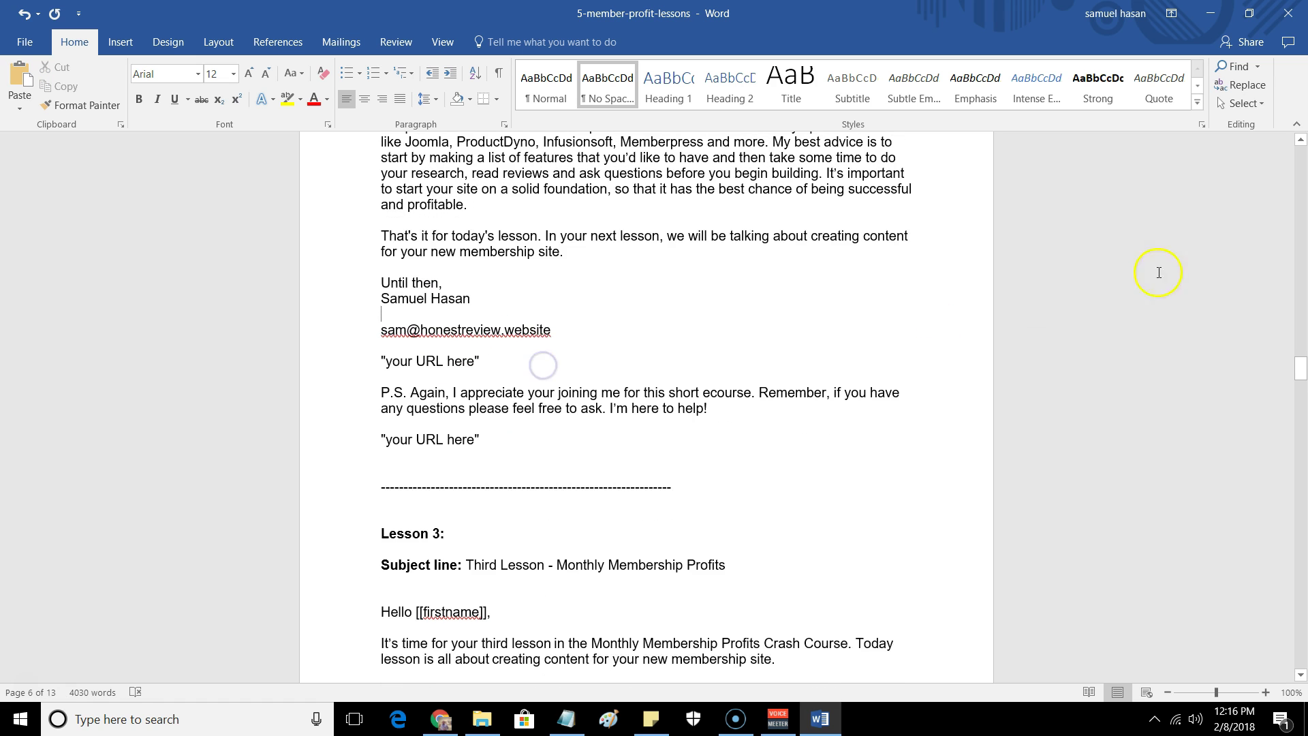
left_click_drag(1297, 371, 1211, 14)
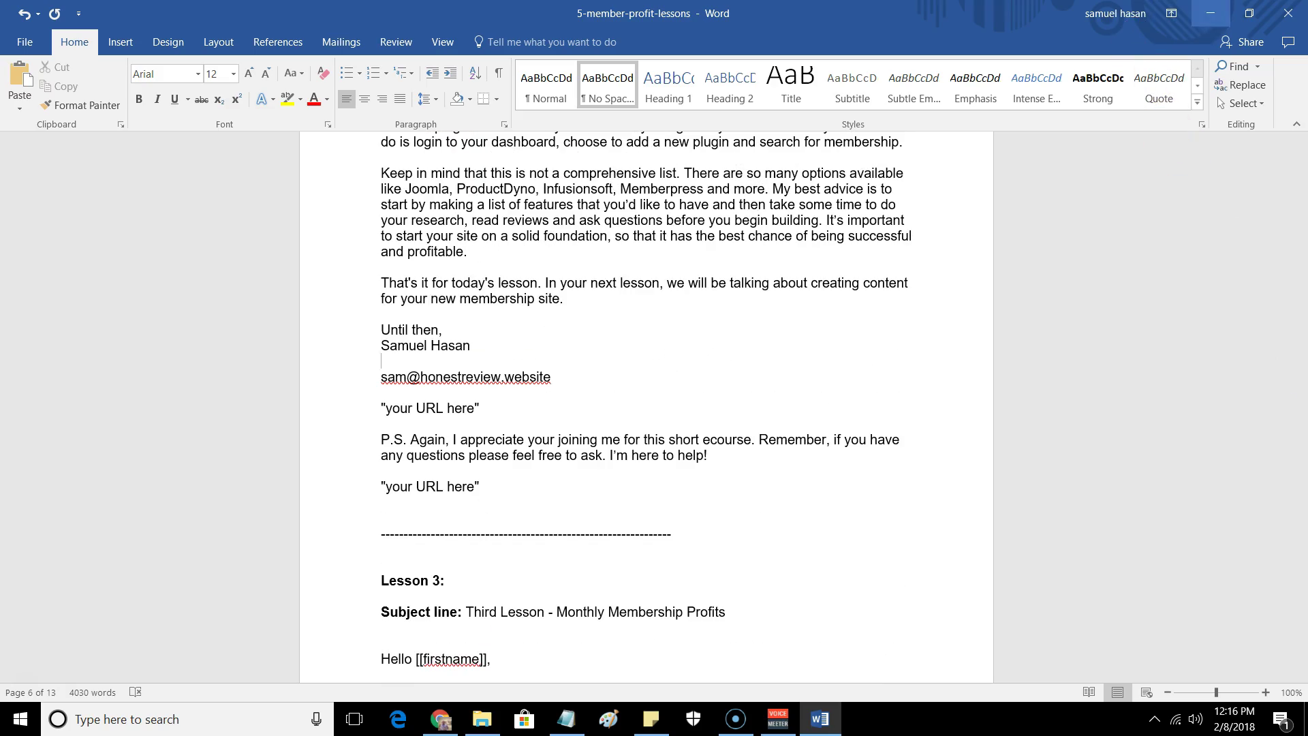
- Switch to Chrome, open the bookmarked GetResponse landing pages site, and log in to the account
left_click(1216, 13)
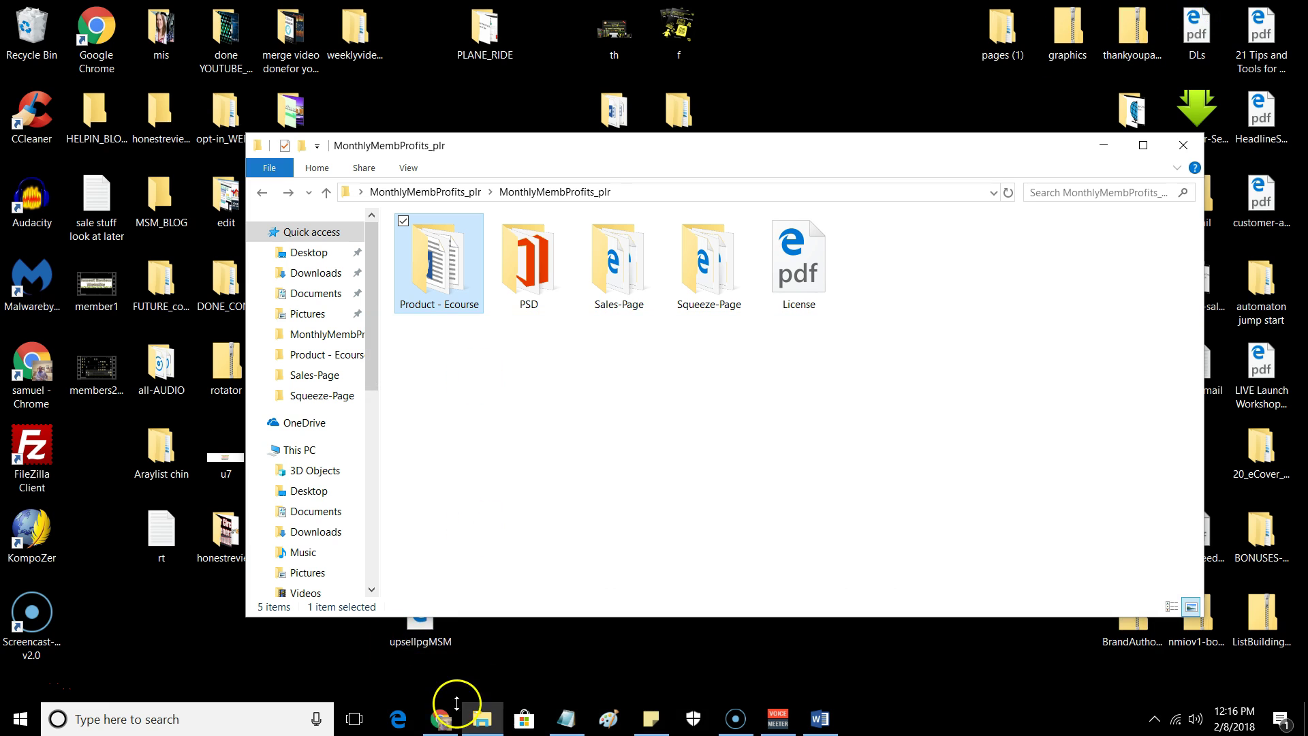
mouse_move(449, 723)
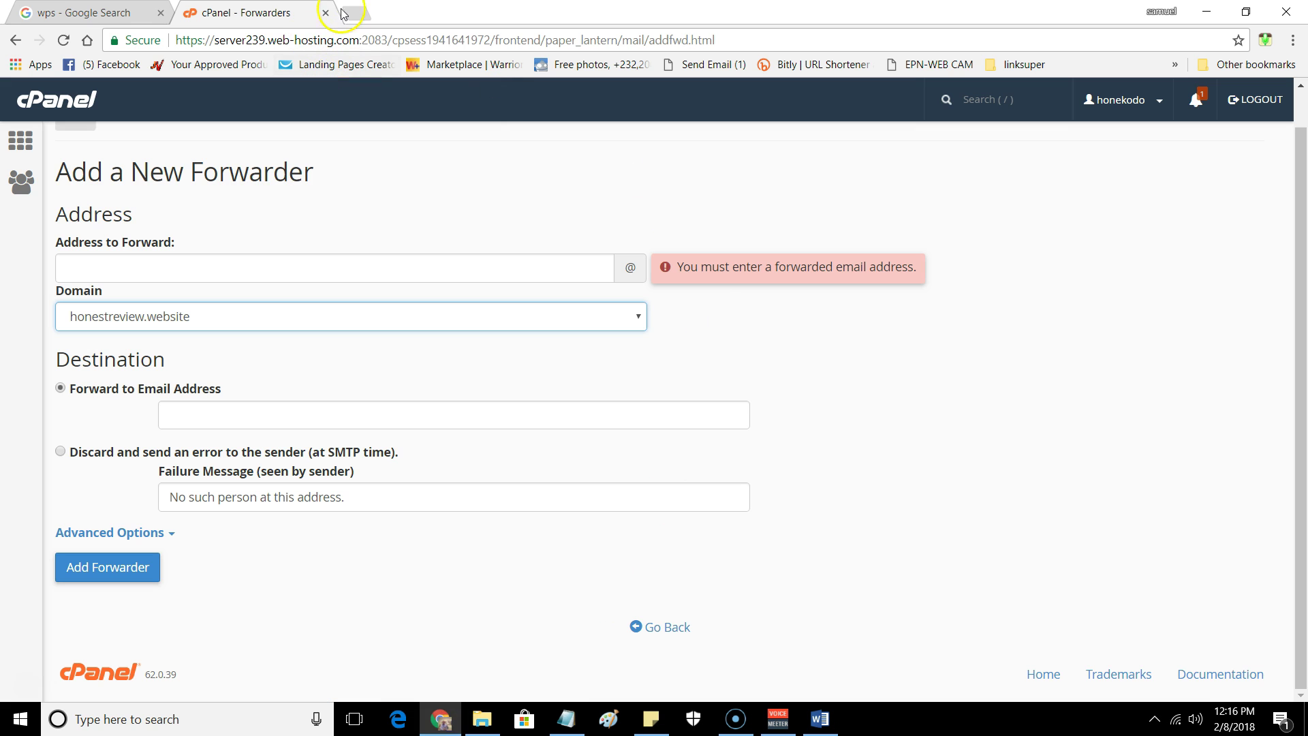
left_click(326, 64)
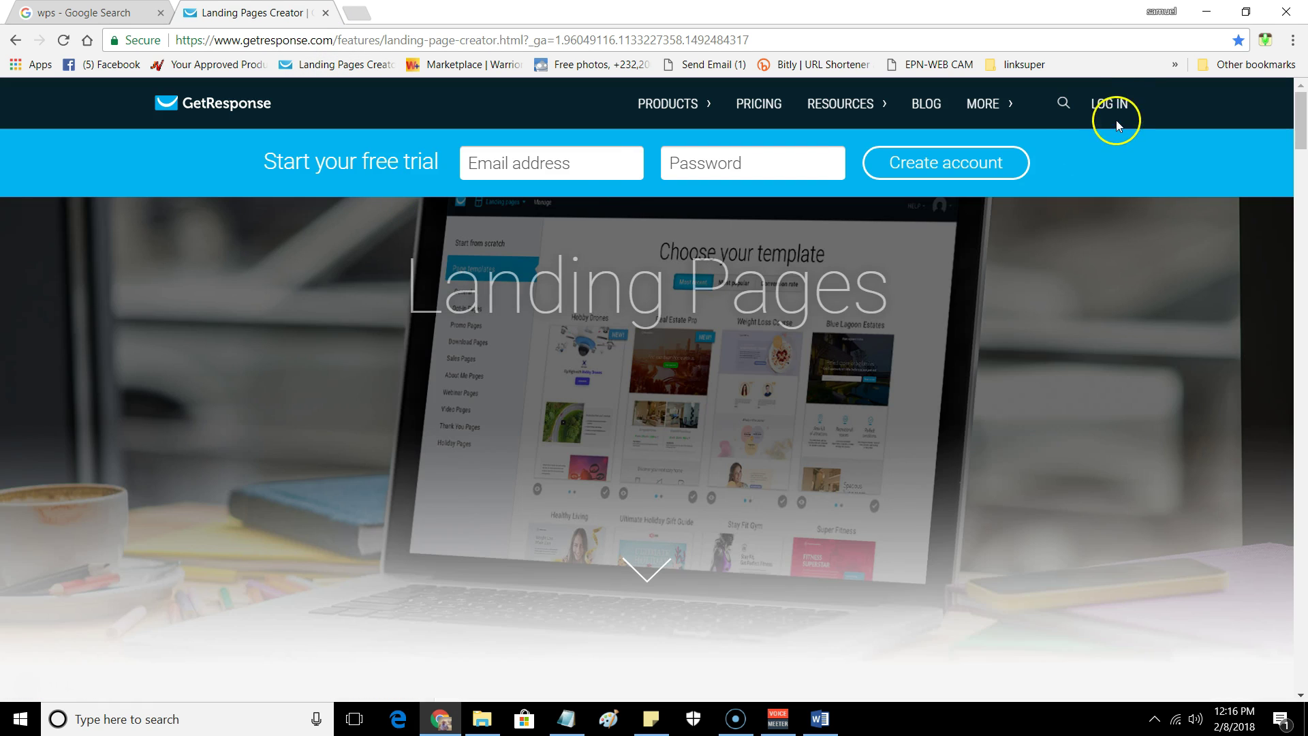
left_click(1119, 102)
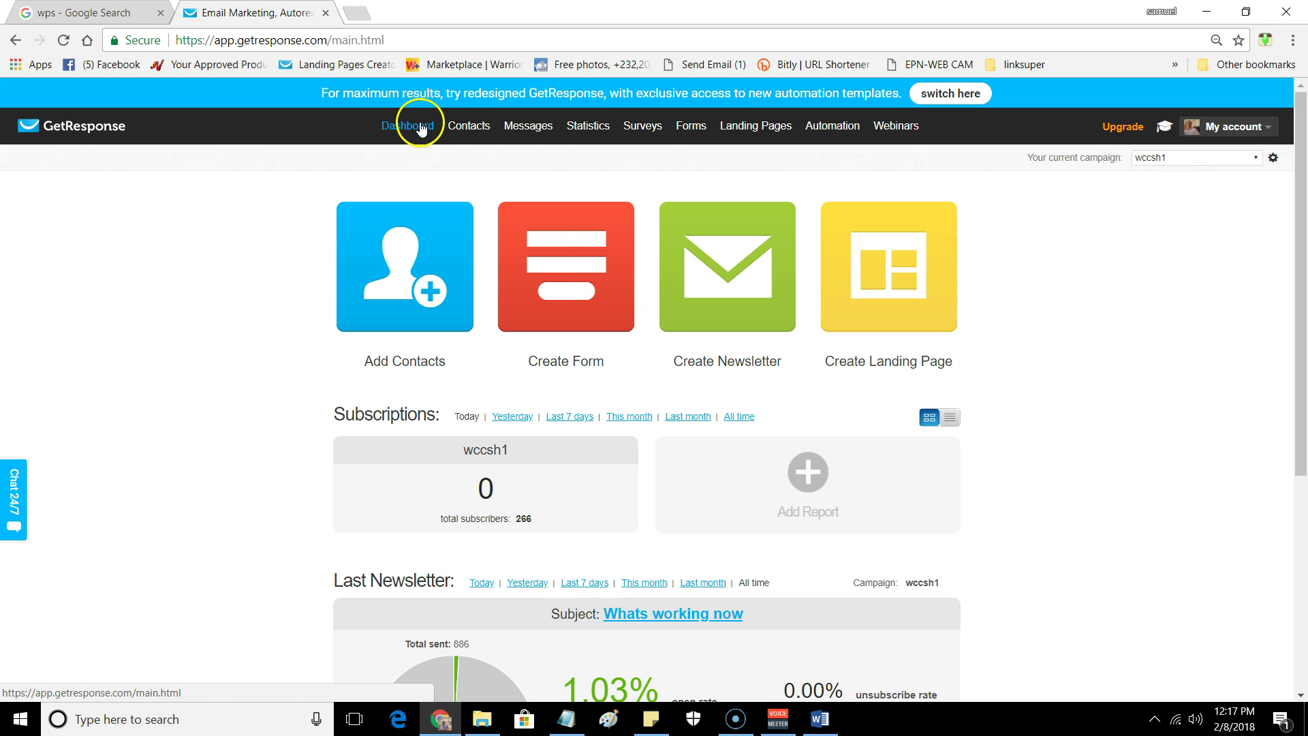
- Start a new GetResponse autoresponder, create a new email for it, and activate the message name field in its settings
mouse_move(566, 126)
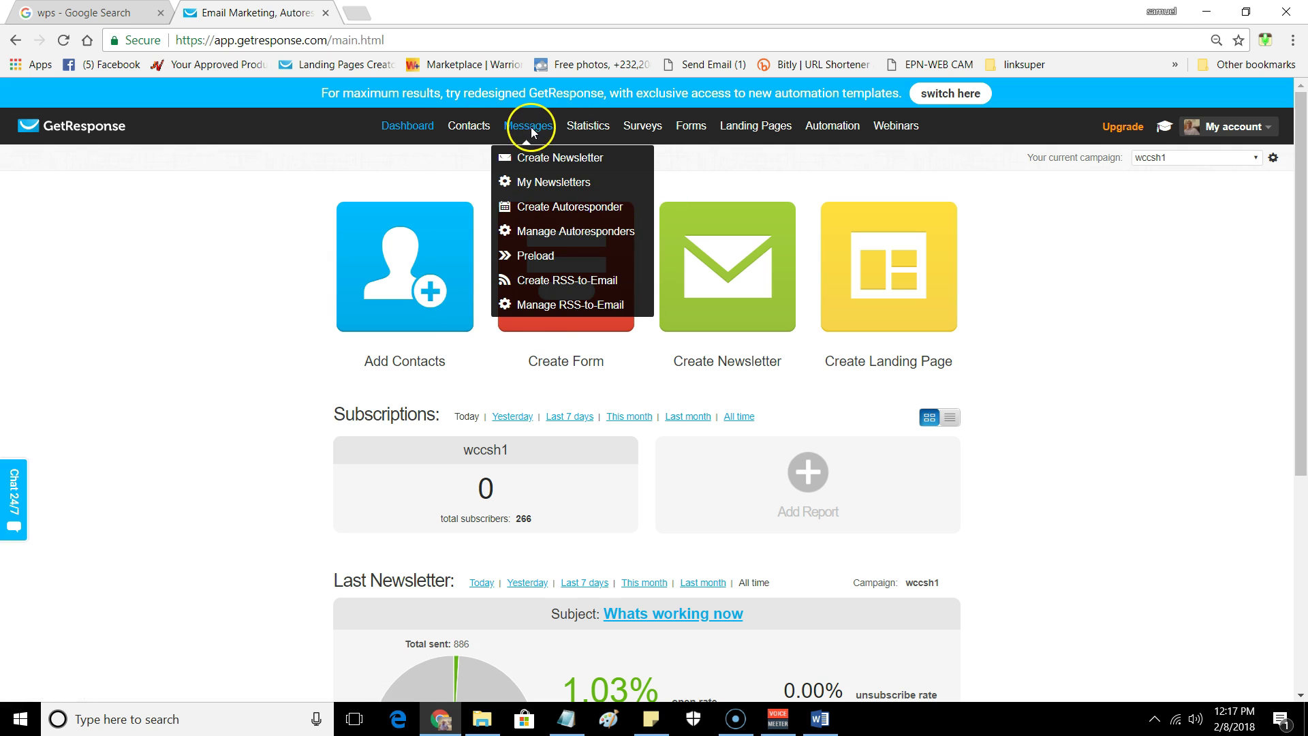
left_click(544, 212)
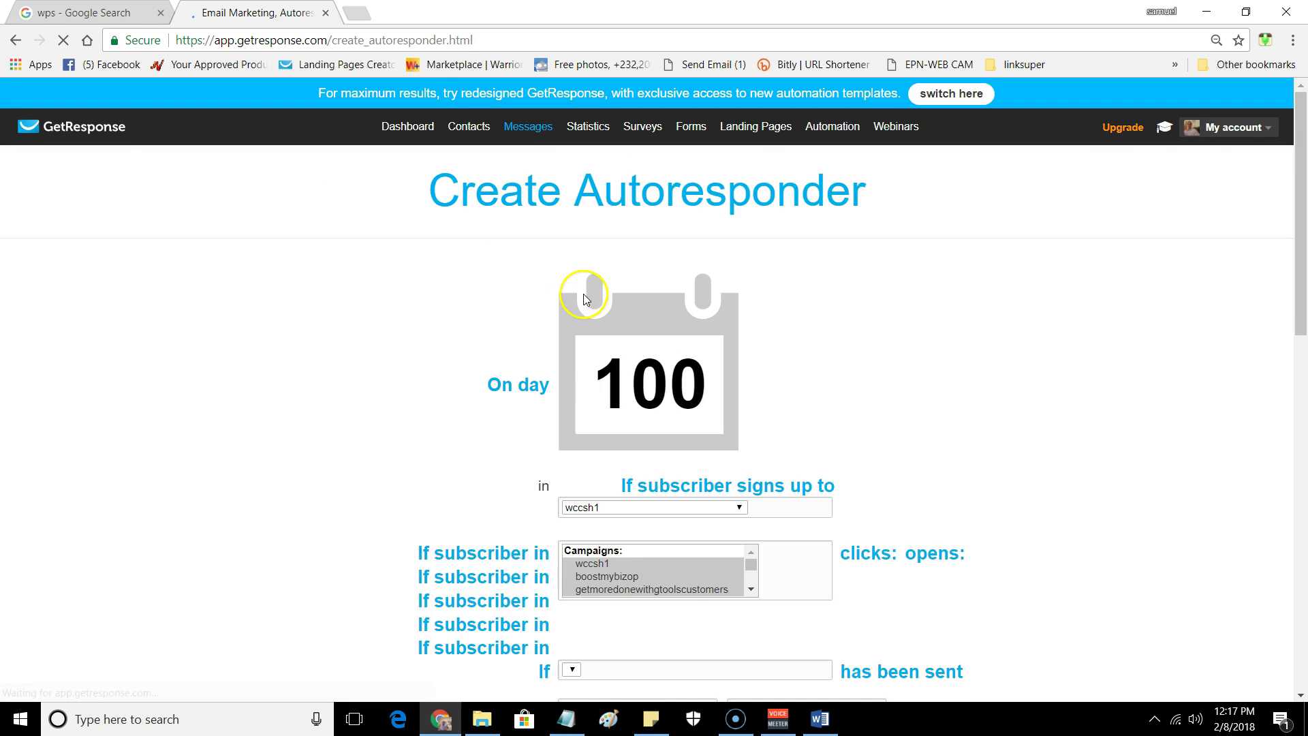
scroll(852, 436, "down", 1)
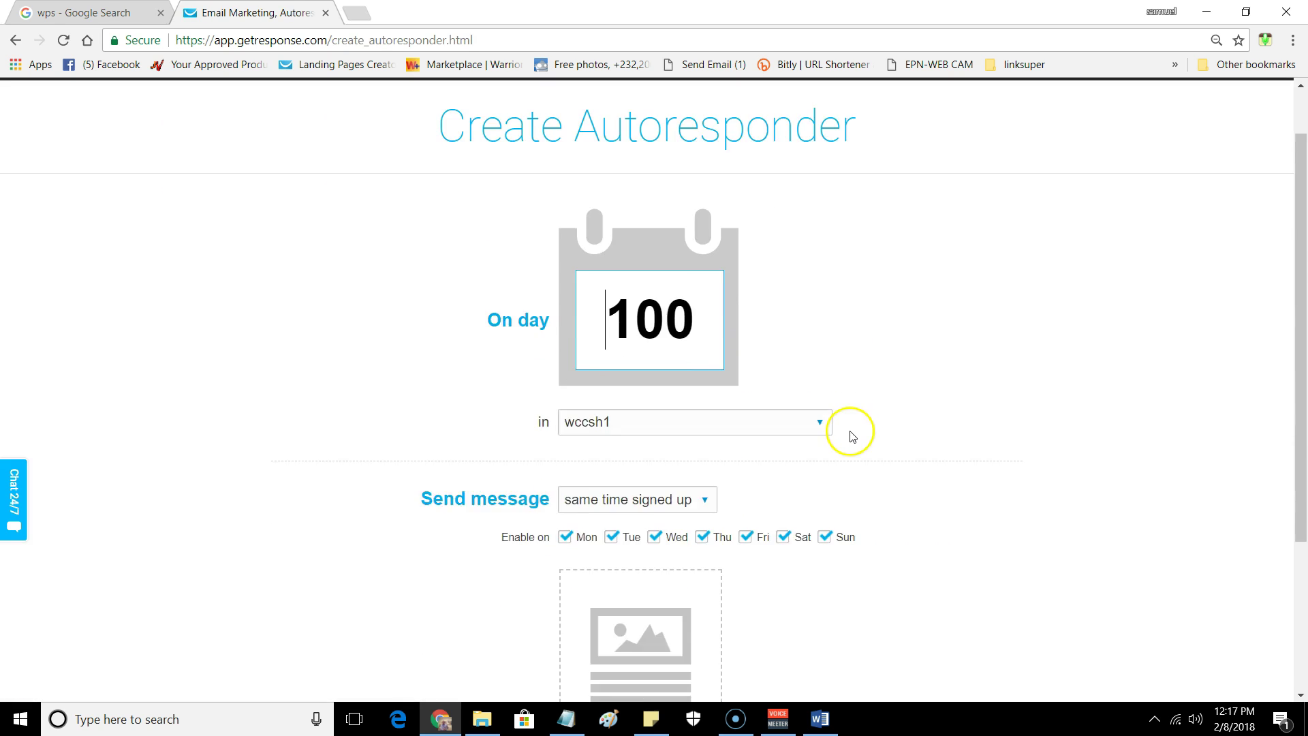
scroll(852, 436, "down", 3)
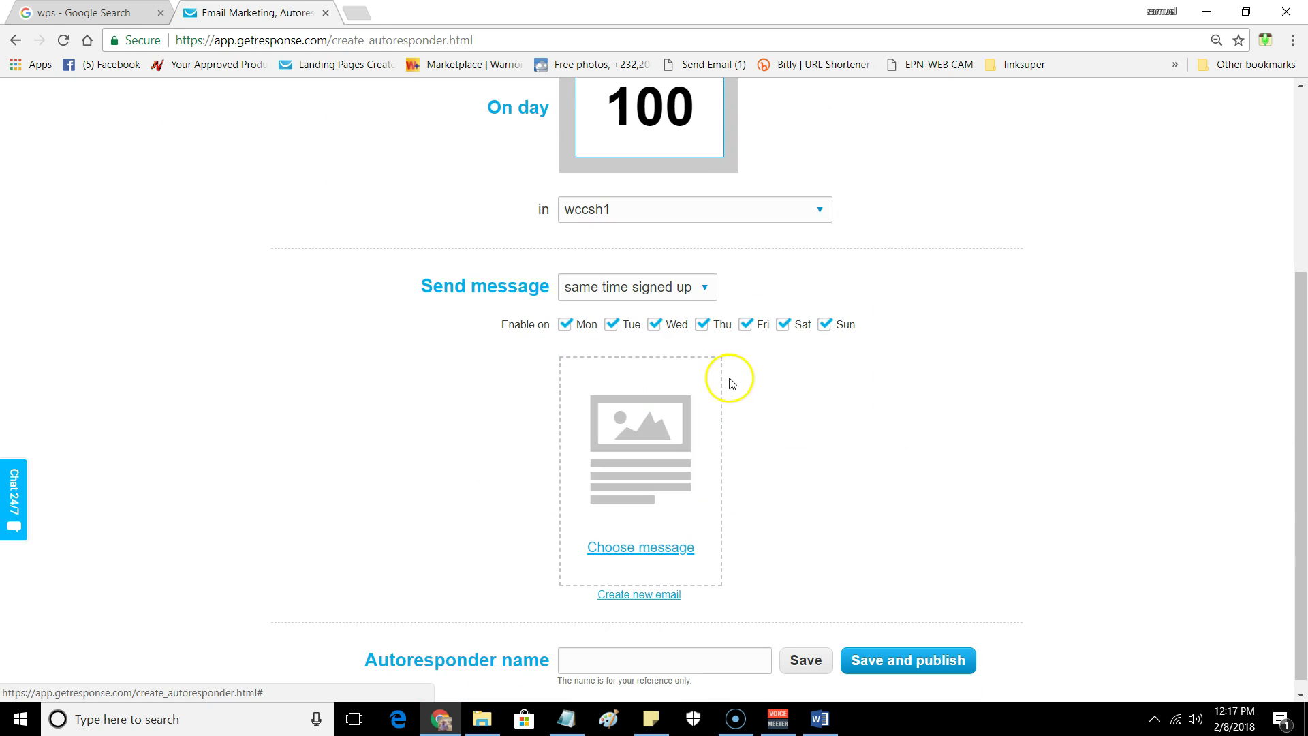
left_click(632, 595)
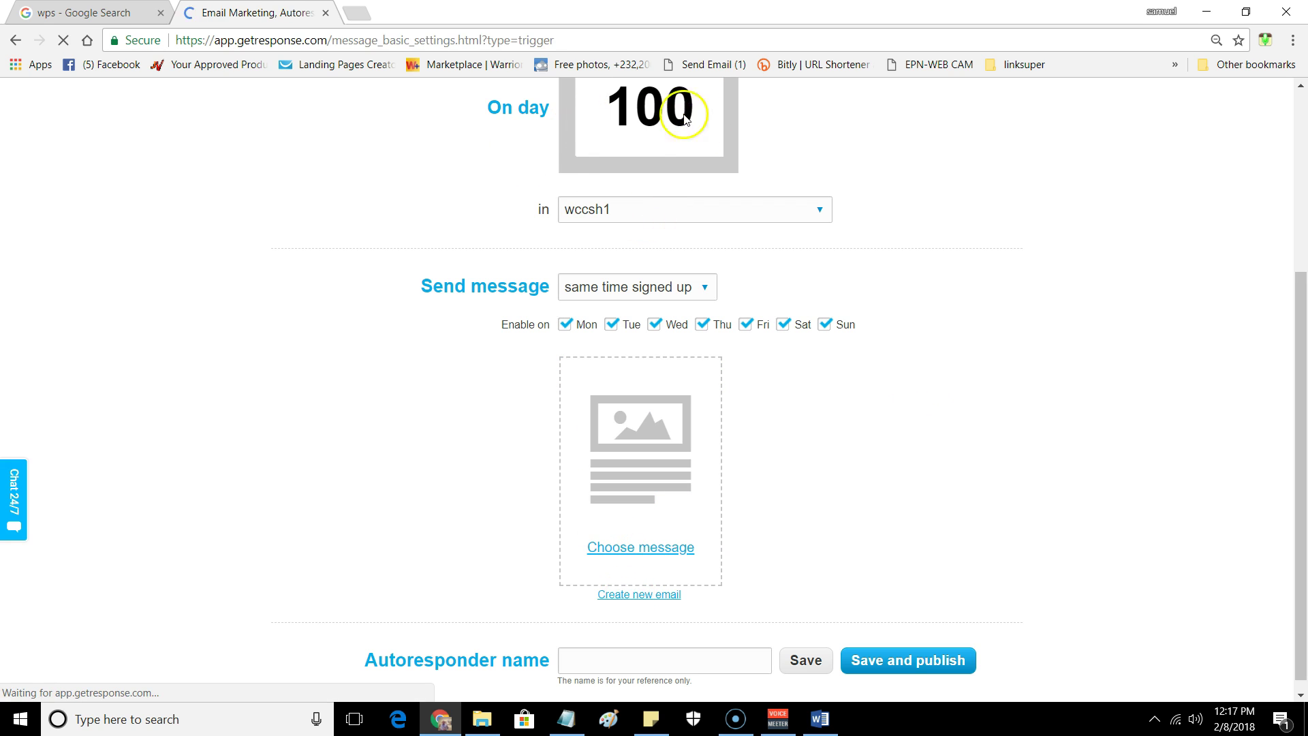
left_click(470, 239)
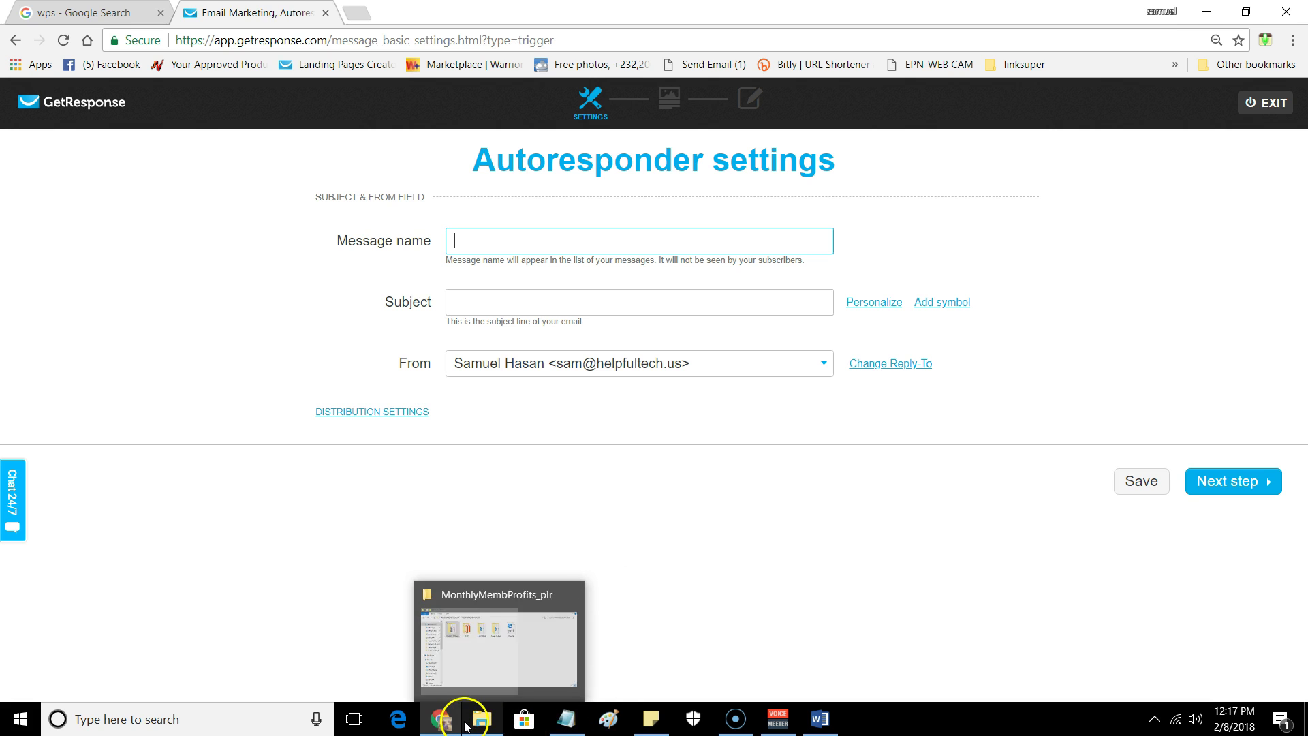
- Switch to the course document in Word and copy the Lesson 1 subject line, "First Lesson - Monthly Membership Profits"
left_click(1210, 11)
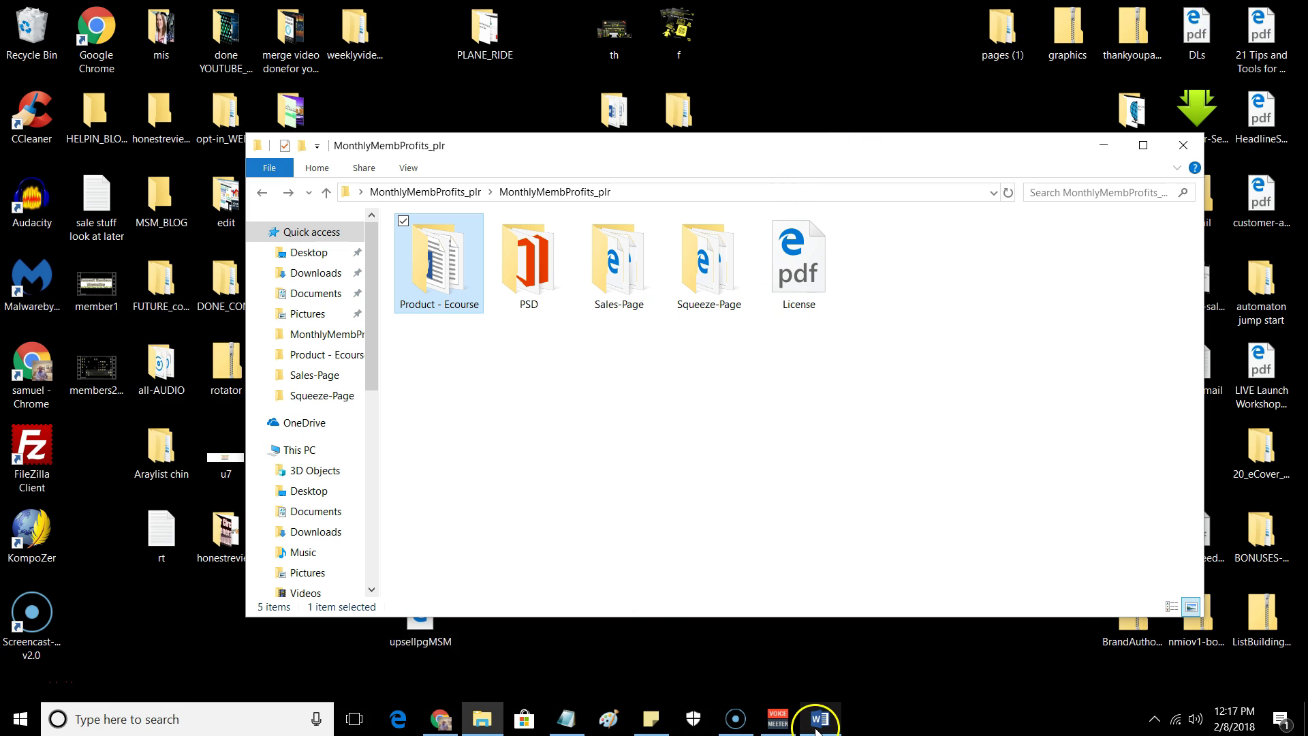
left_click(819, 719)
scroll(1299, 258, "up", 3)
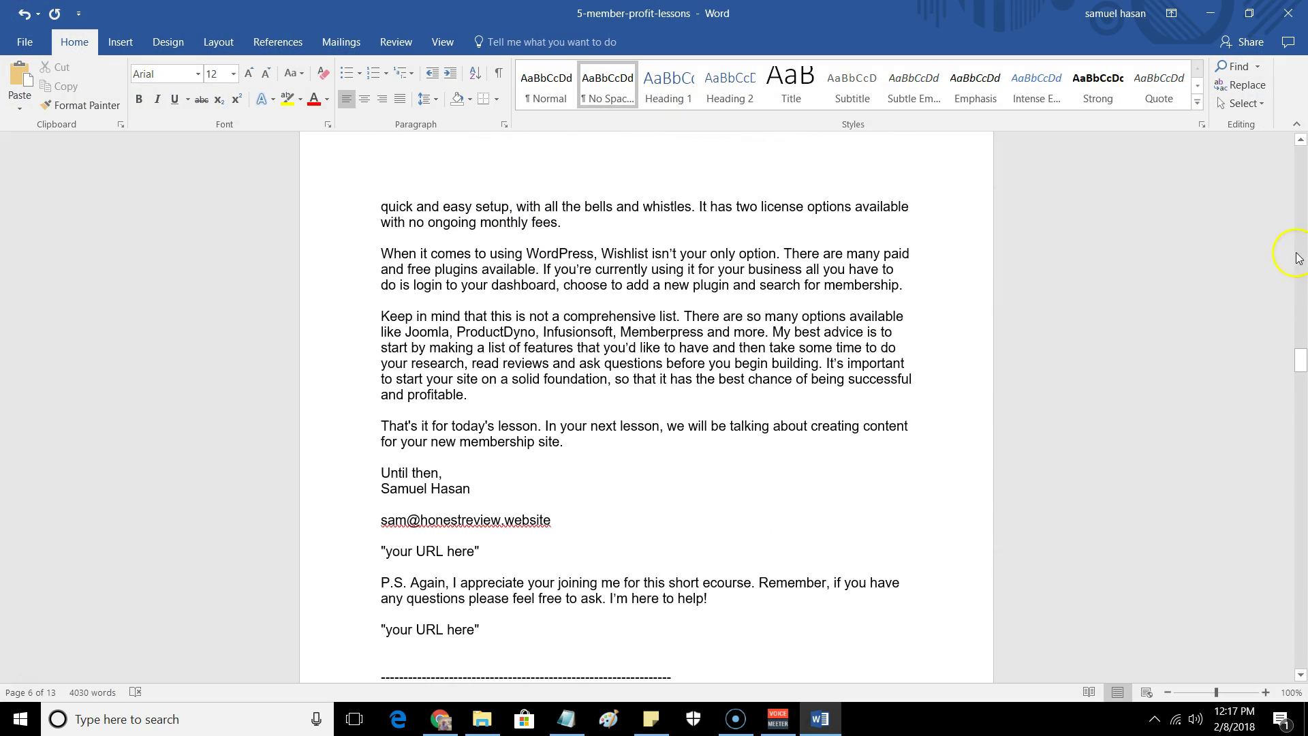
left_click_drag(1299, 361, 1299, 215)
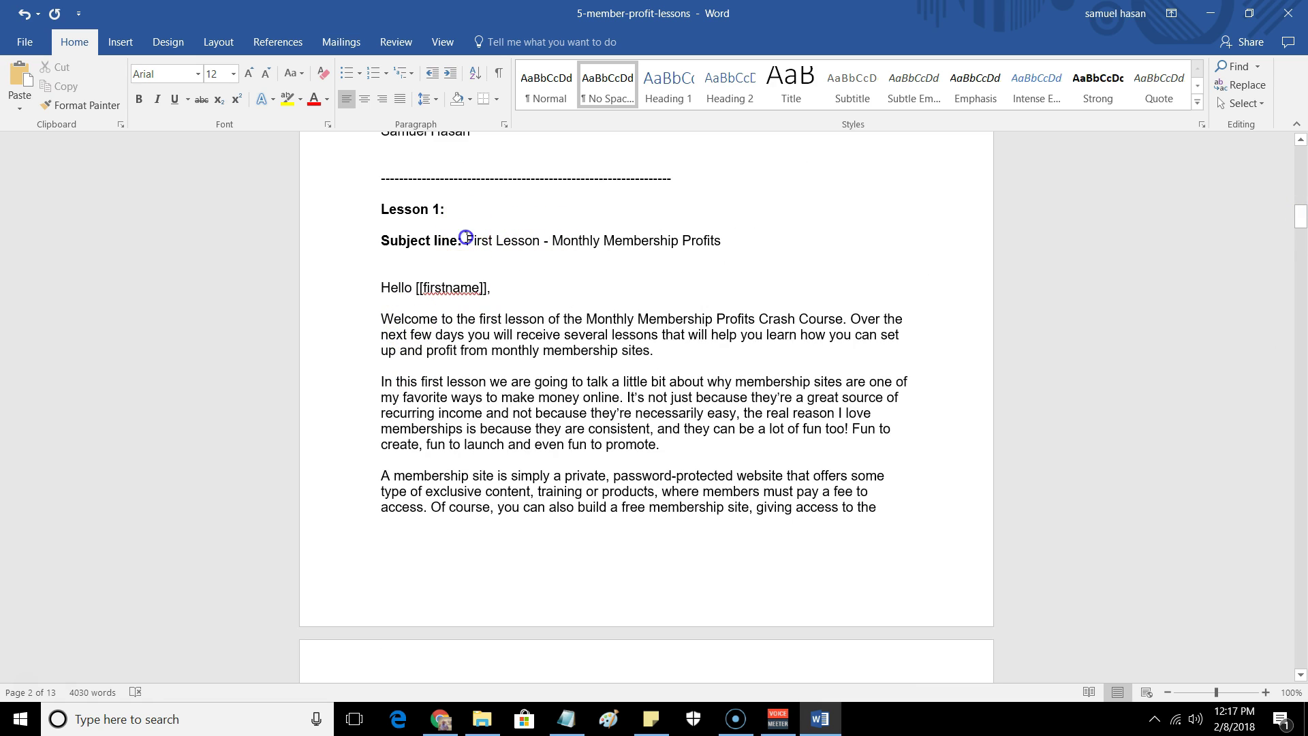
left_click_drag(466, 237, 624, 245)
left_click_drag(707, 245, 707, 246)
right_click(706, 245)
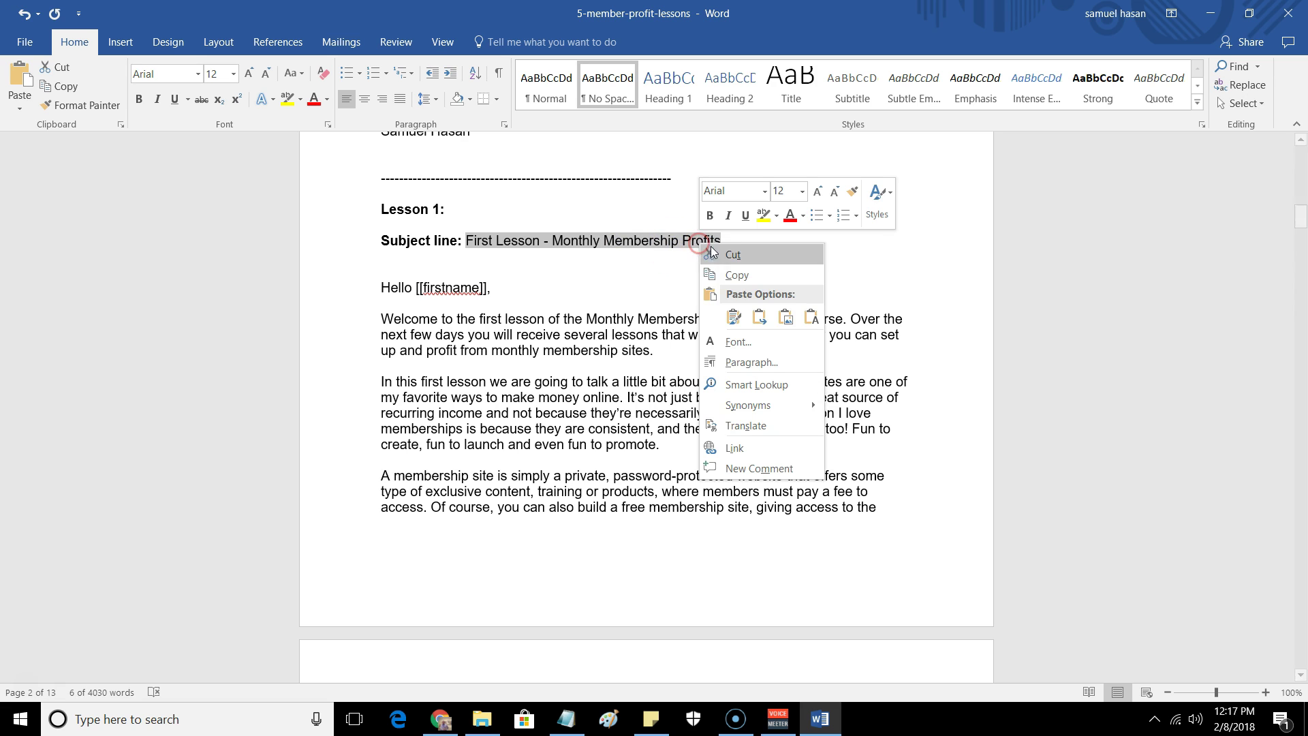
left_click(740, 275)
- Switch to Chrome, paste the copied line as the autoresponder's message name and subject, and remove the hyphen from the subject
left_click(441, 718)
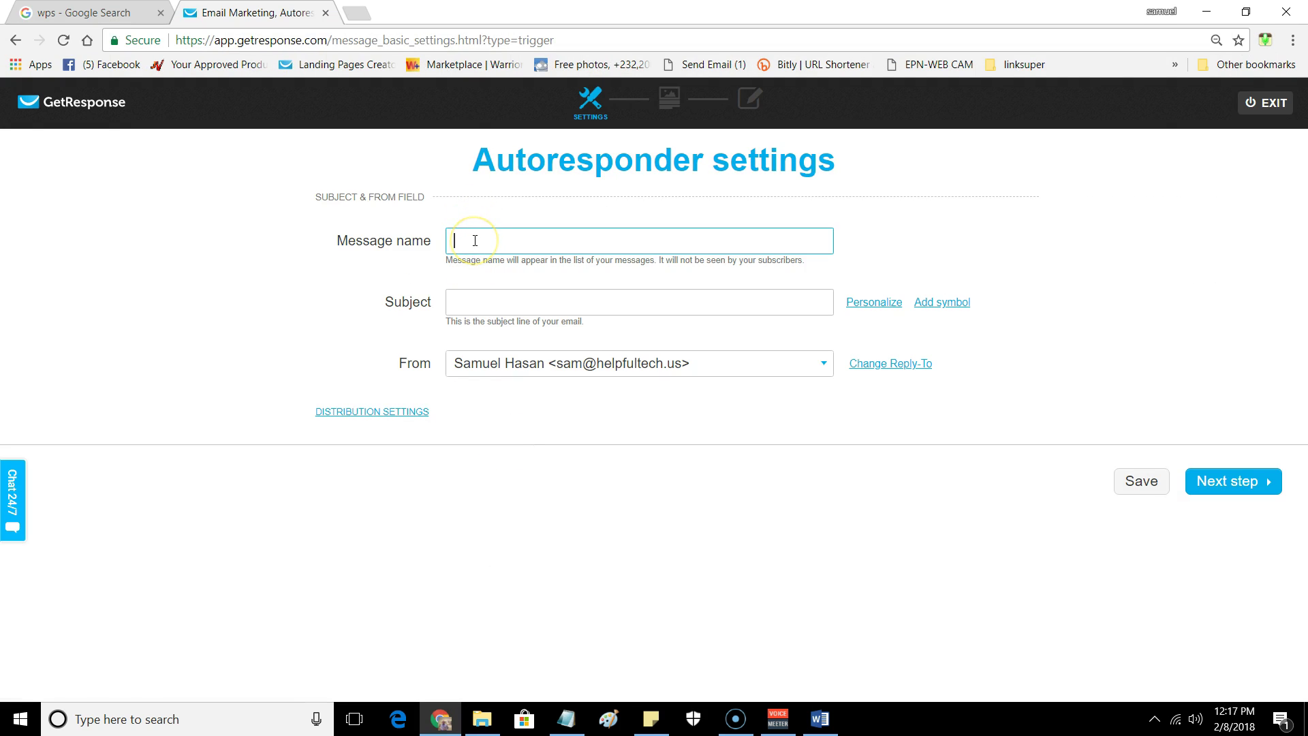
key("ctrl+v")
left_click(475, 302)
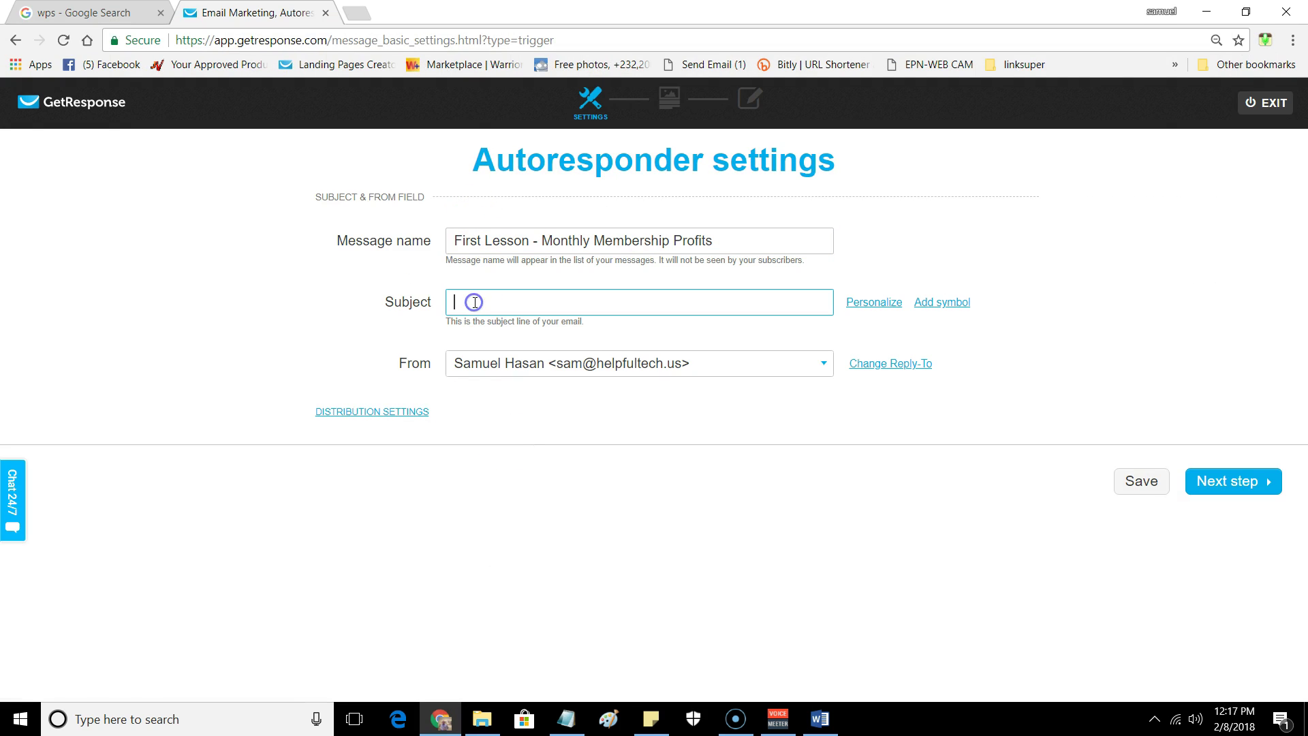
key("ctrl+v")
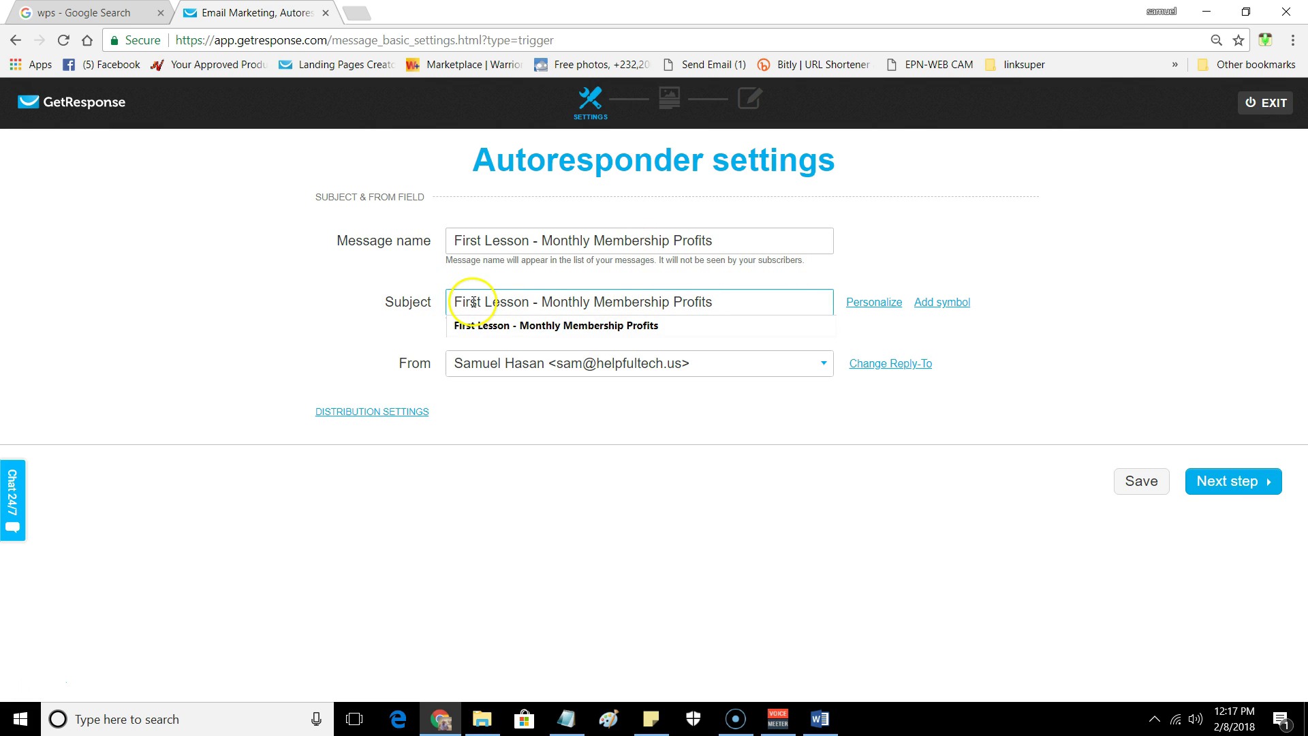
left_click(541, 301)
key("BackSpace")
key("BackSpace")
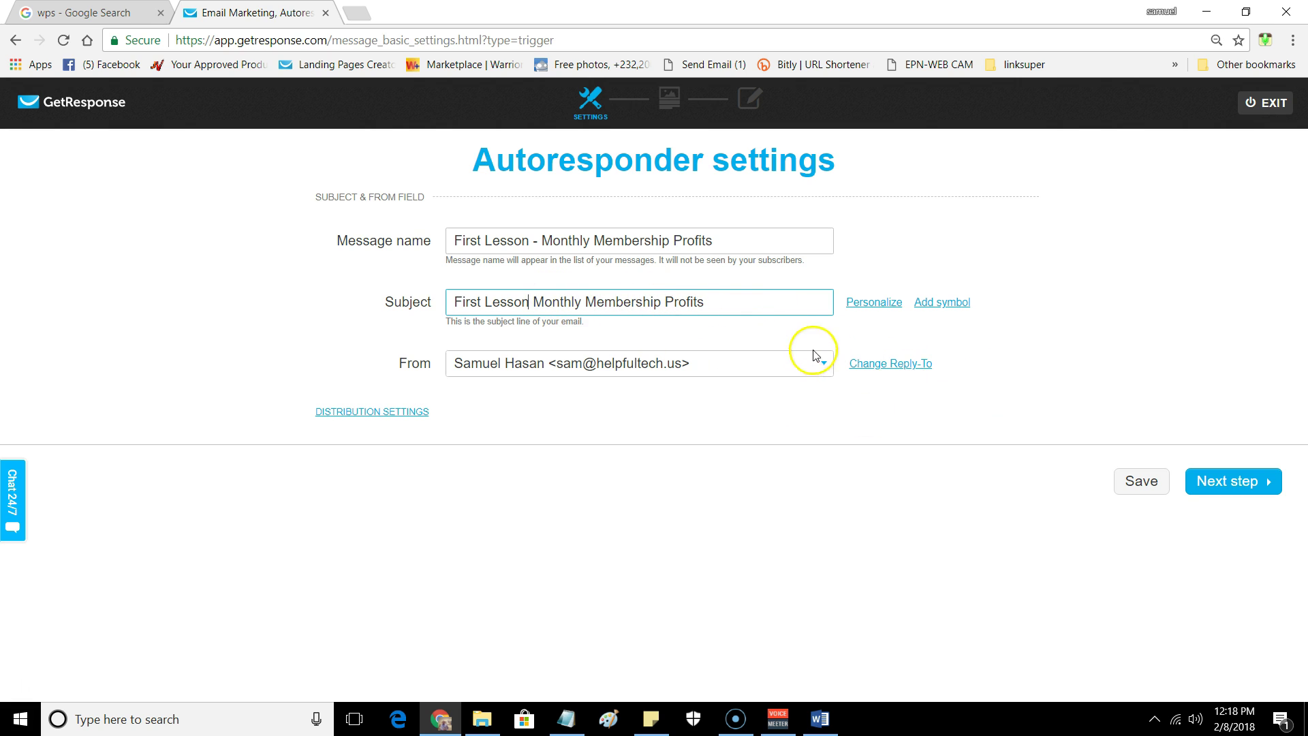
- Examine the personalization fields and the symbols available for the subject line
left_click(861, 310)
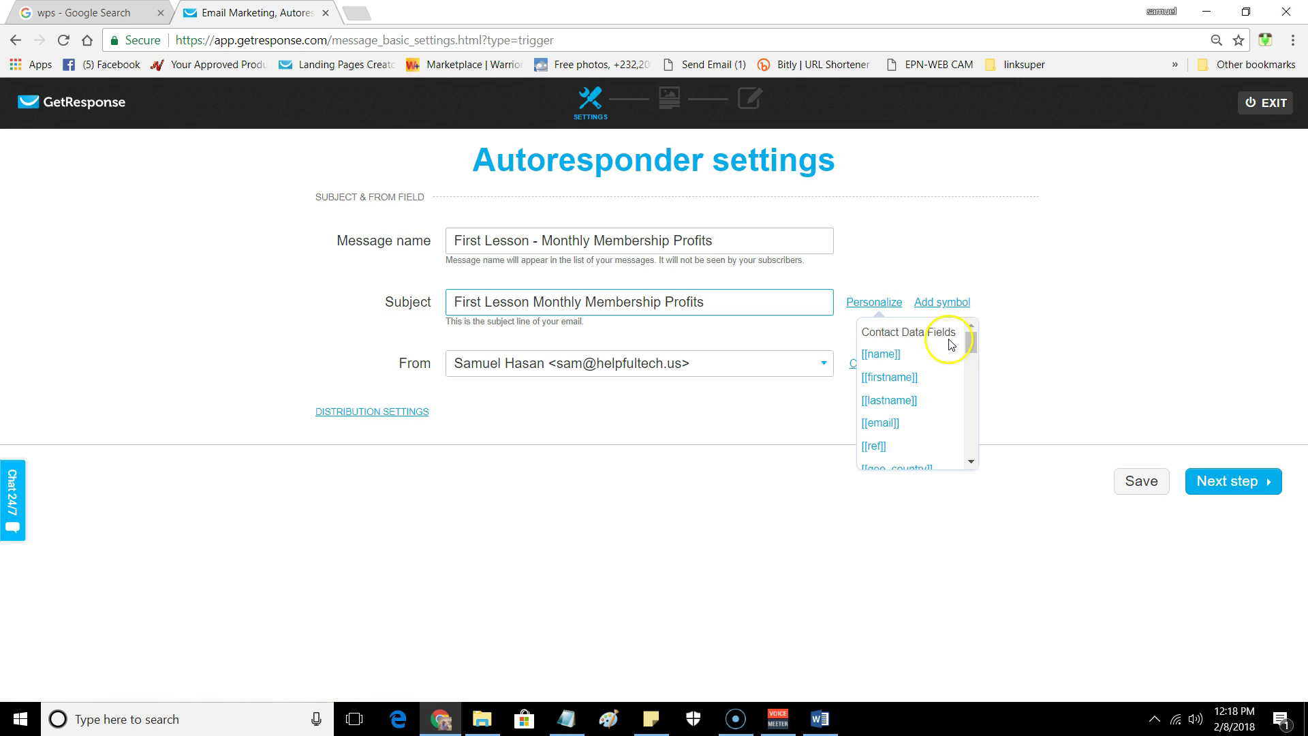
left_click_drag(969, 343, 969, 379)
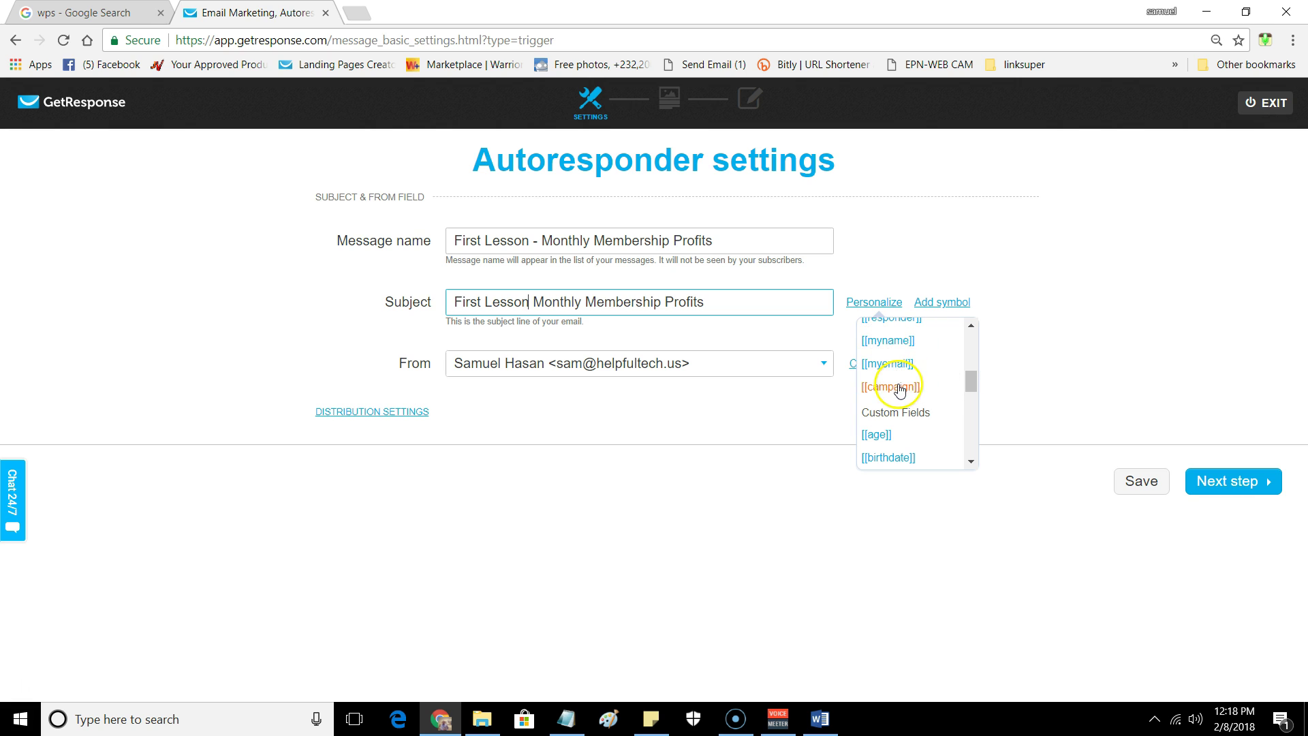
scroll(897, 394, "down", 2)
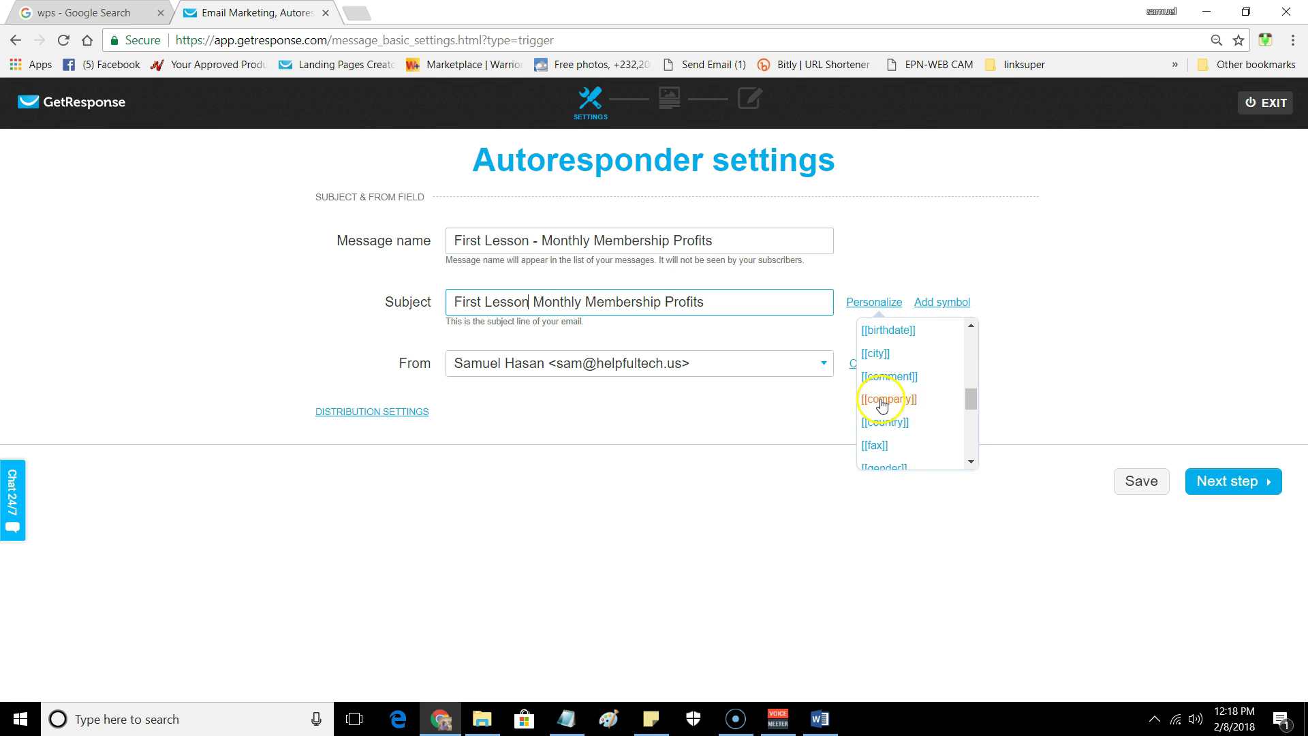
scroll(910, 407, "down", 4)
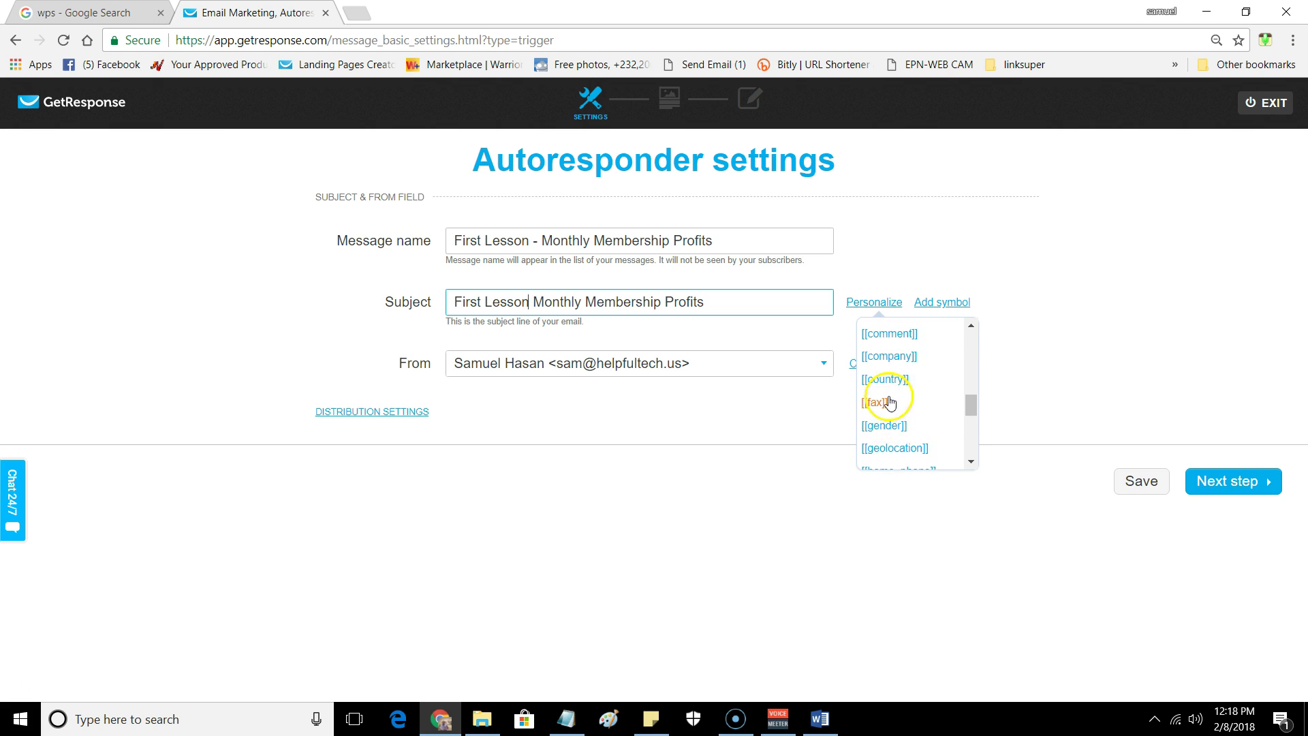
left_click_drag(968, 430, 957, 347)
left_click(829, 276)
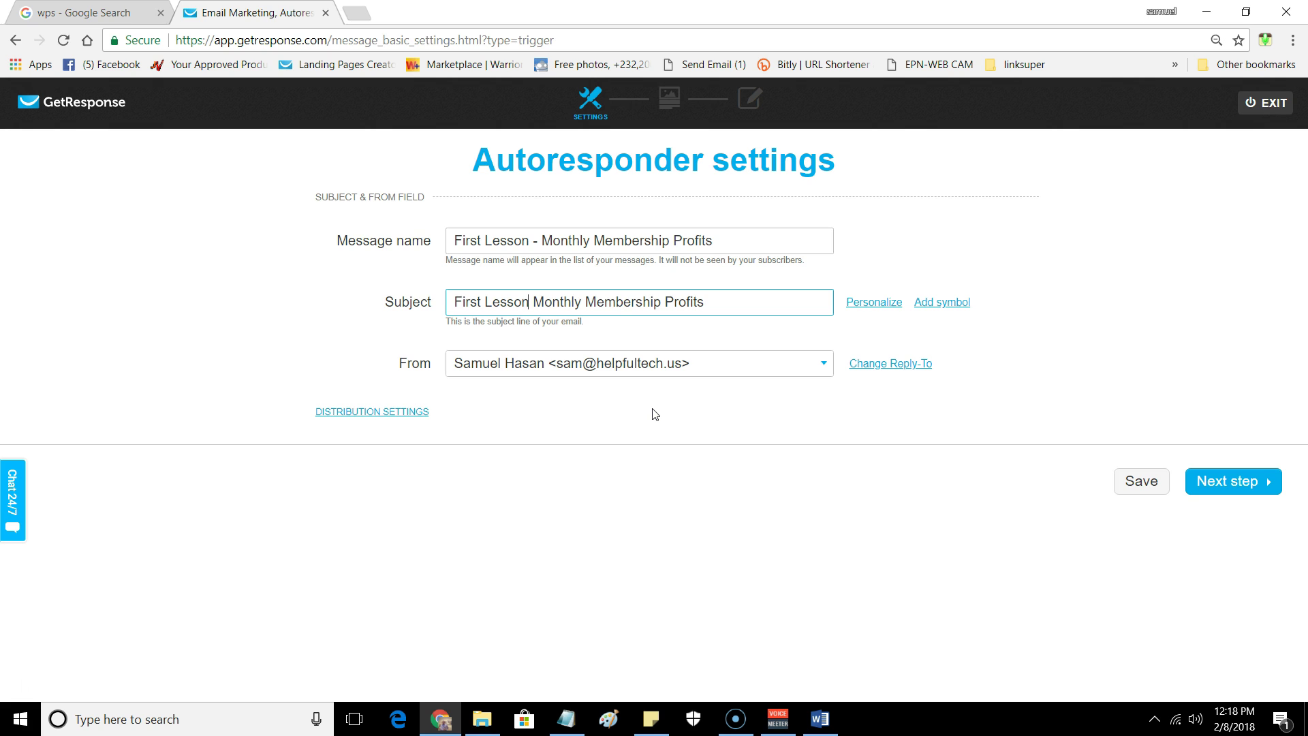
left_click(880, 303)
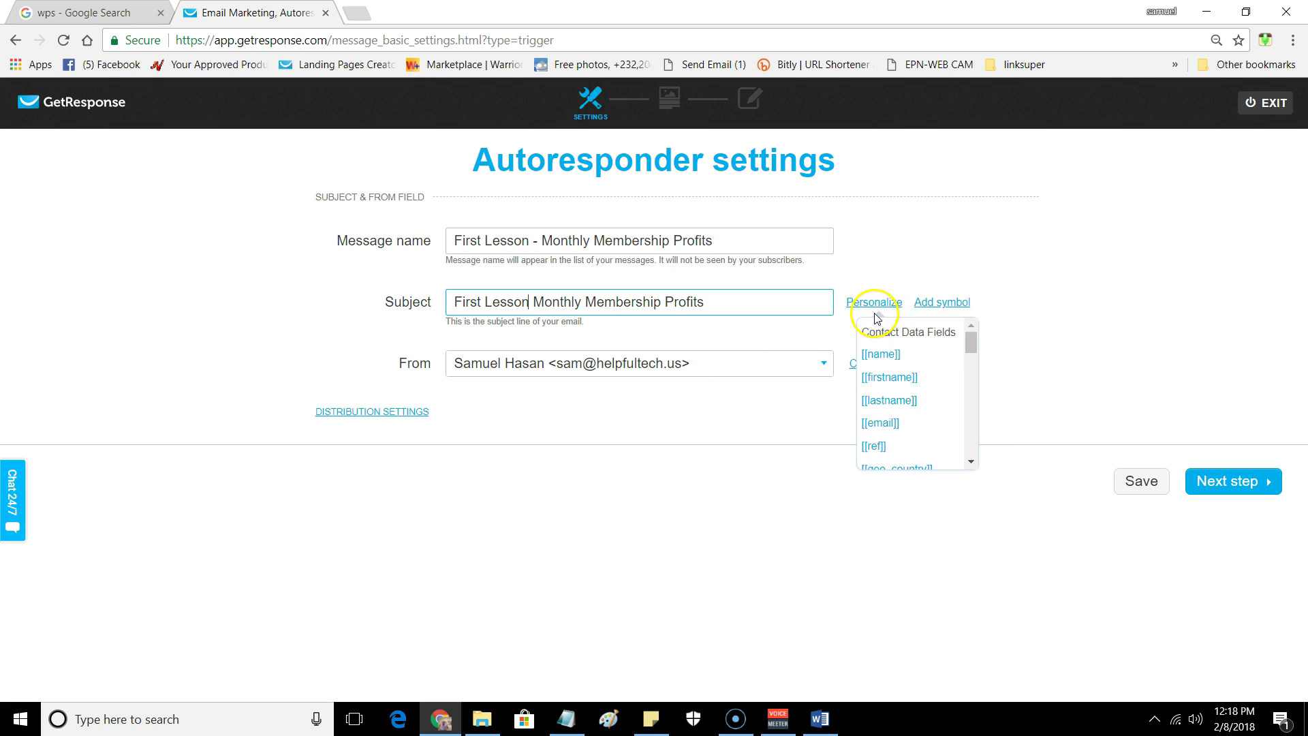
left_click(934, 303)
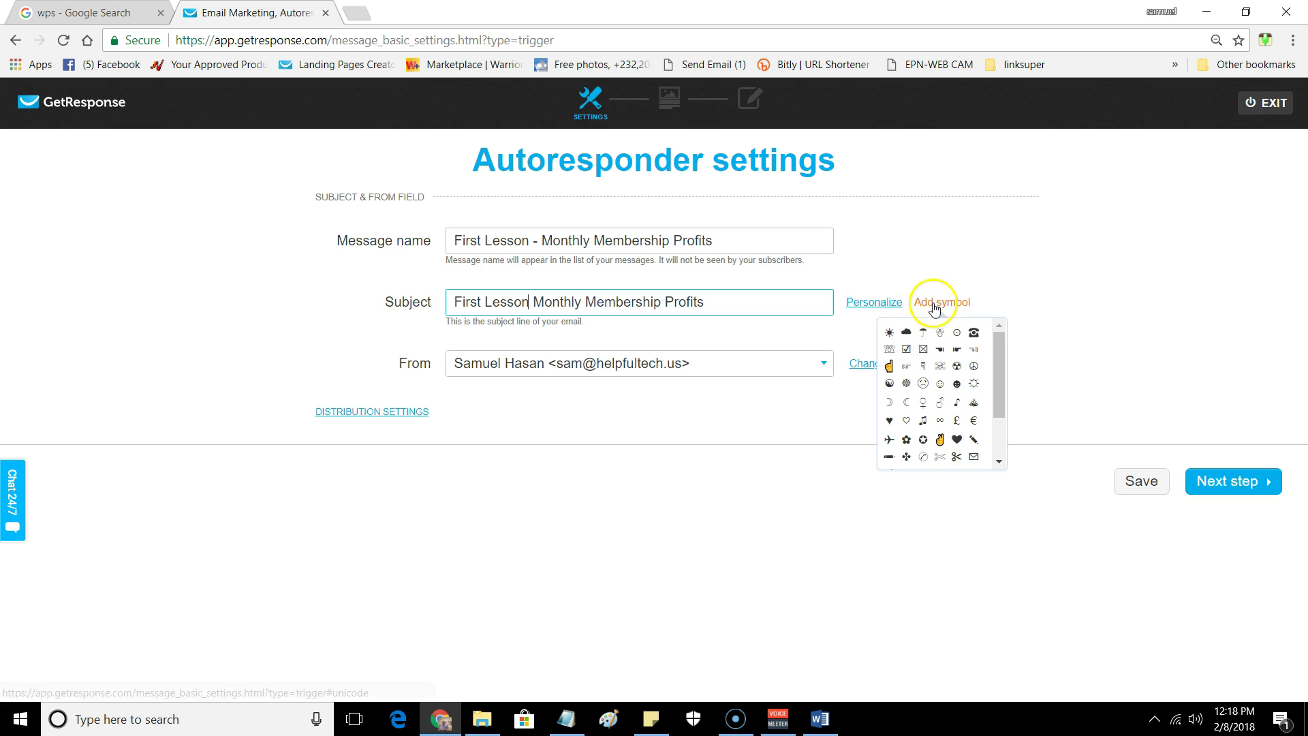
- Set the From field to the sender address on the honestreview.website domain and continue to template selection
left_click(761, 369)
left_click(587, 444)
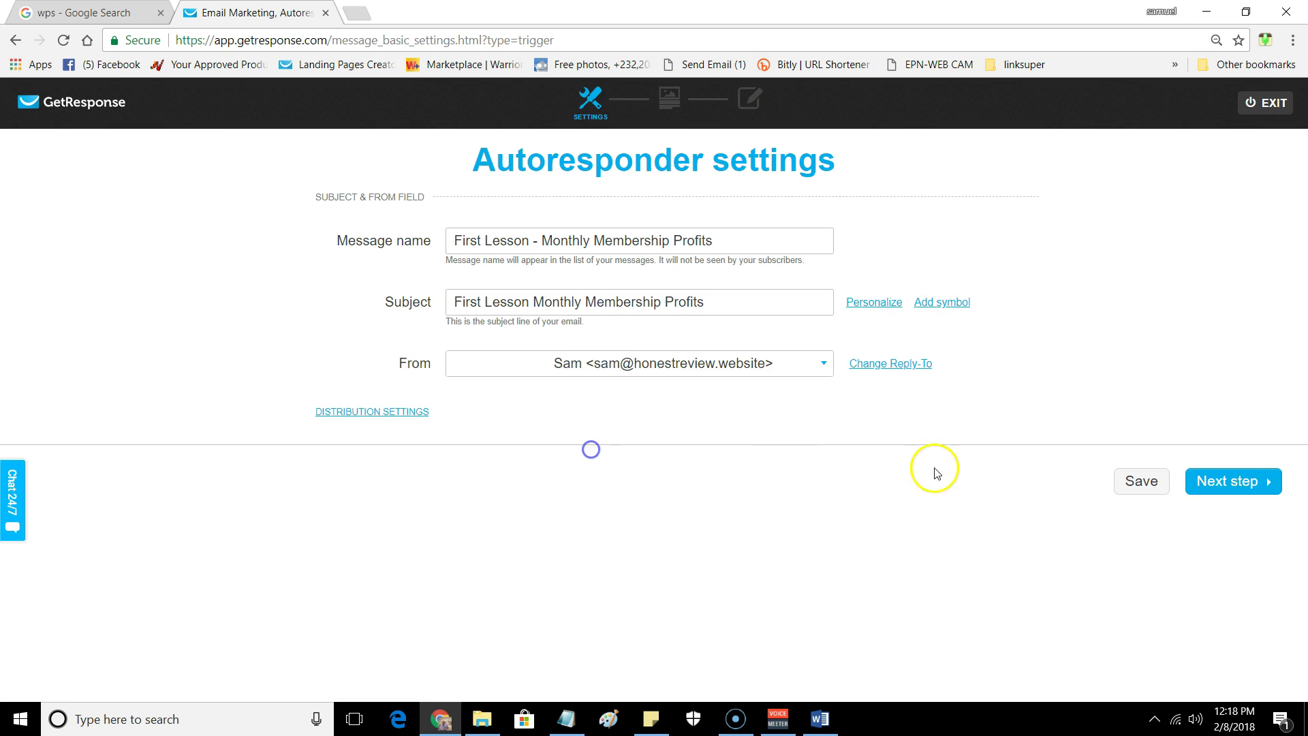
left_click(1206, 481)
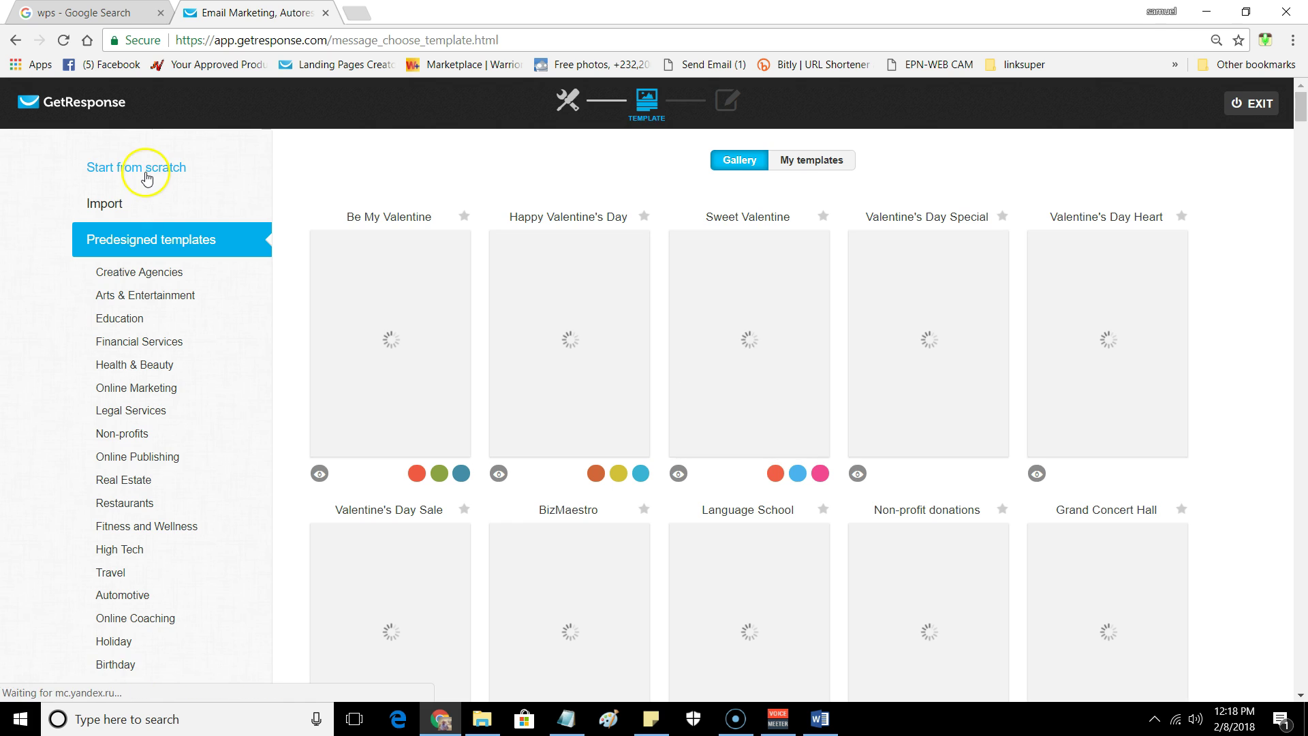
- Start the email from scratch with the 1 column-3 layout and delete its image block
left_click(145, 174)
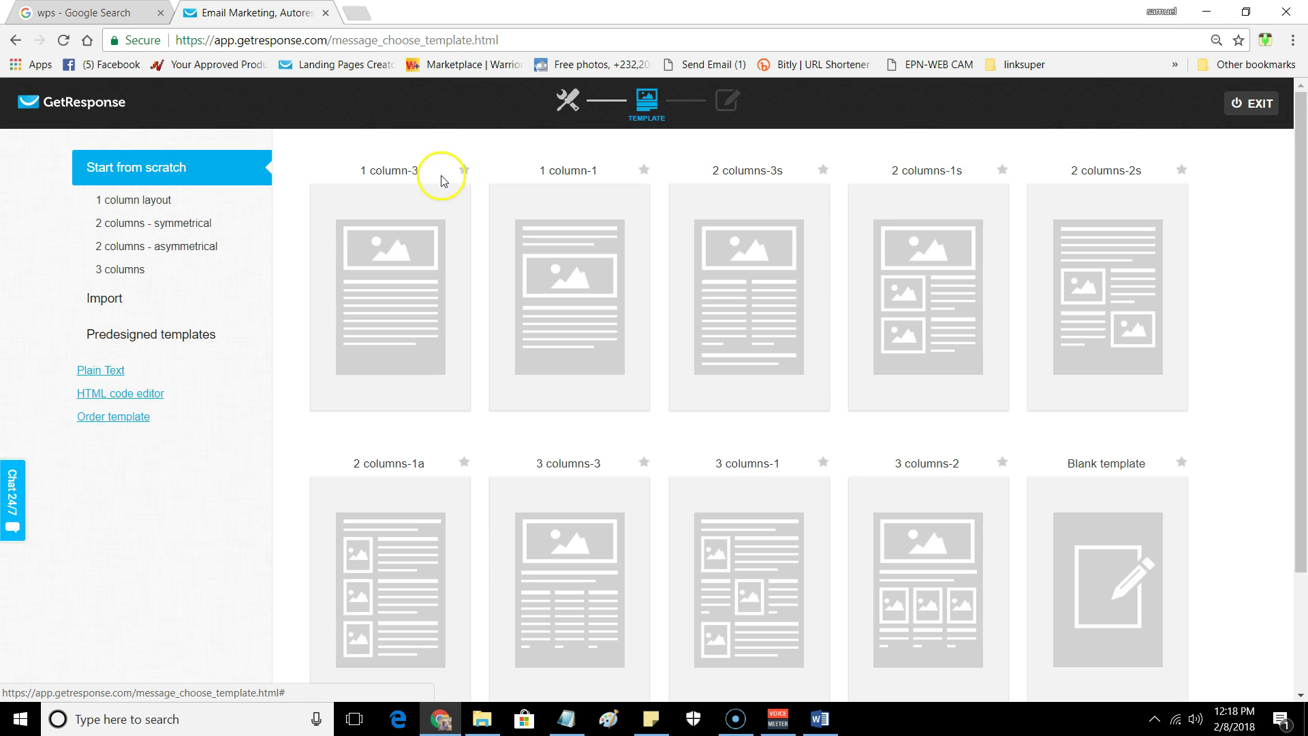
mouse_move(440, 320)
left_click(380, 286)
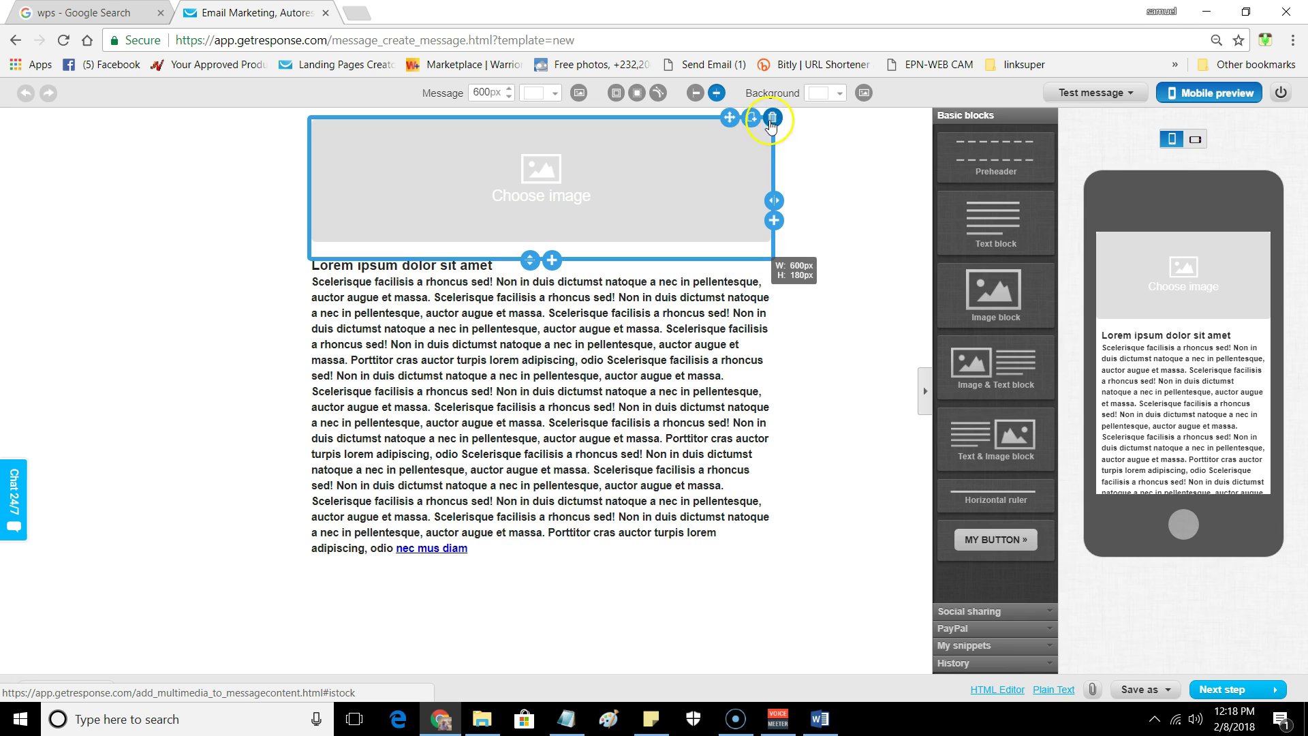
left_click(772, 120)
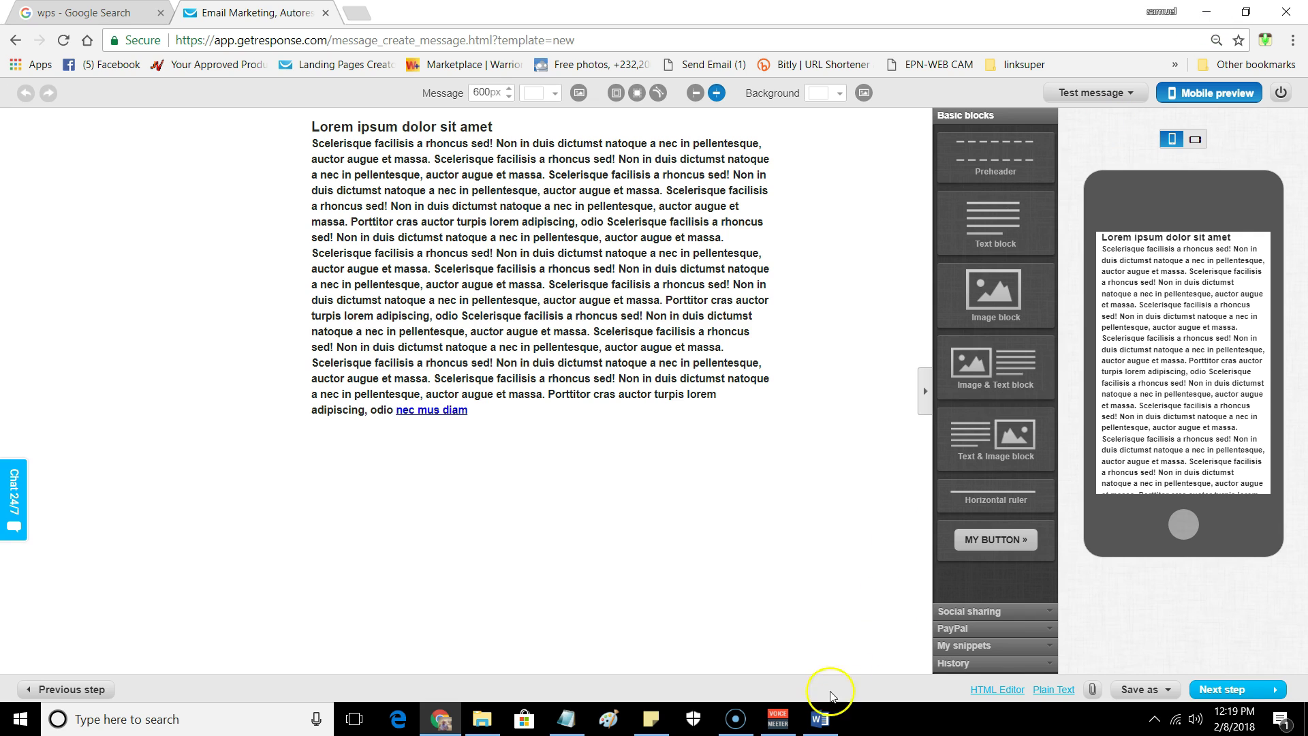
- Switch to Word and copy the Lesson 1 body, from "Hello [[firstname]]," through the P.S. ending in "your URL here"
left_click(819, 719)
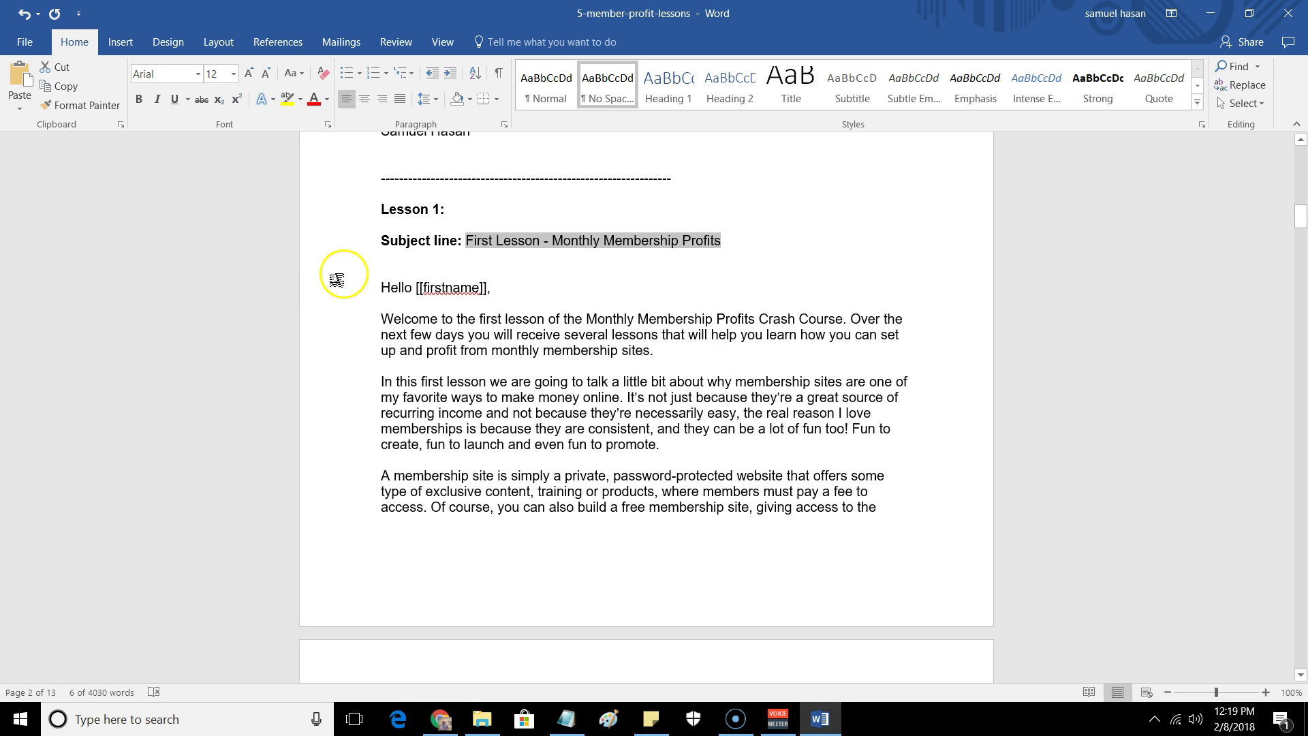
left_click(451, 260)
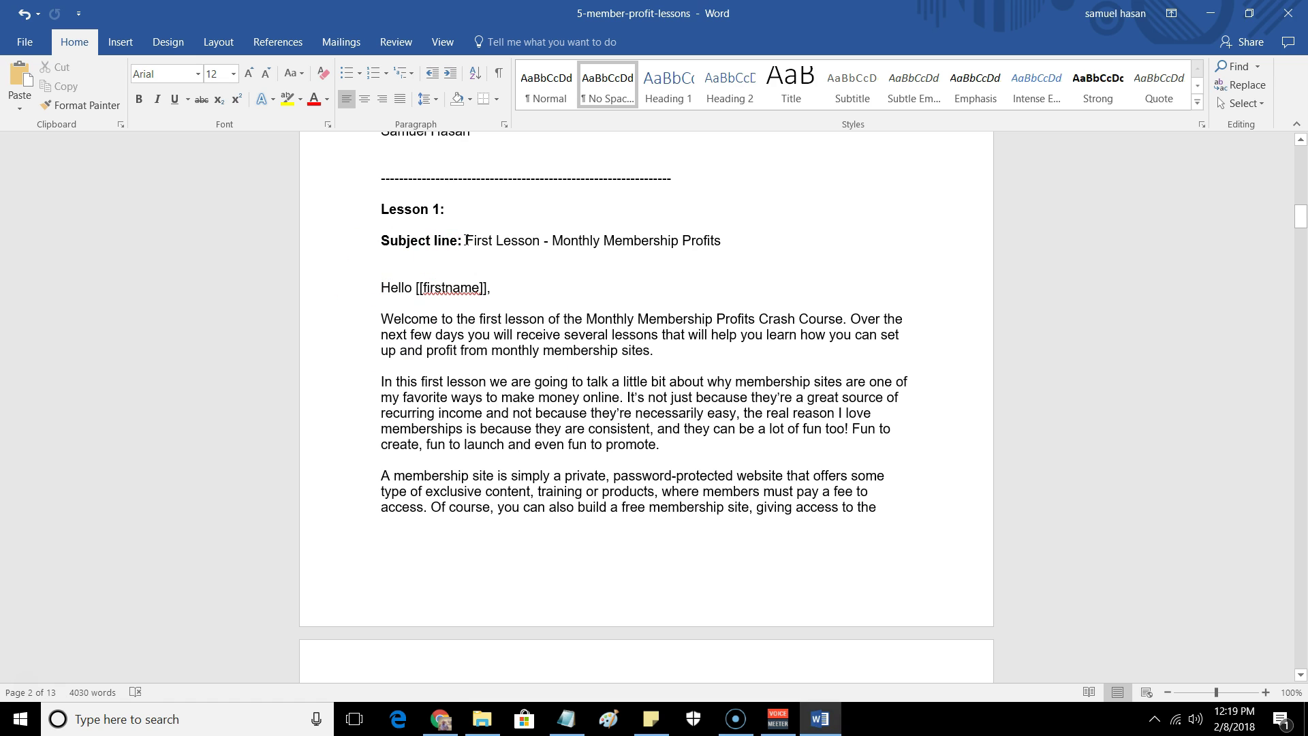
left_click_drag(466, 240, 381, 239)
left_click_drag(381, 288, 745, 538)
scroll(729, 514, "down", 2)
scroll(730, 517, "down", 9)
scroll(740, 535, "down", 10)
scroll(746, 556, "down", 3)
scroll(747, 561, "down", 3)
right_click(486, 470)
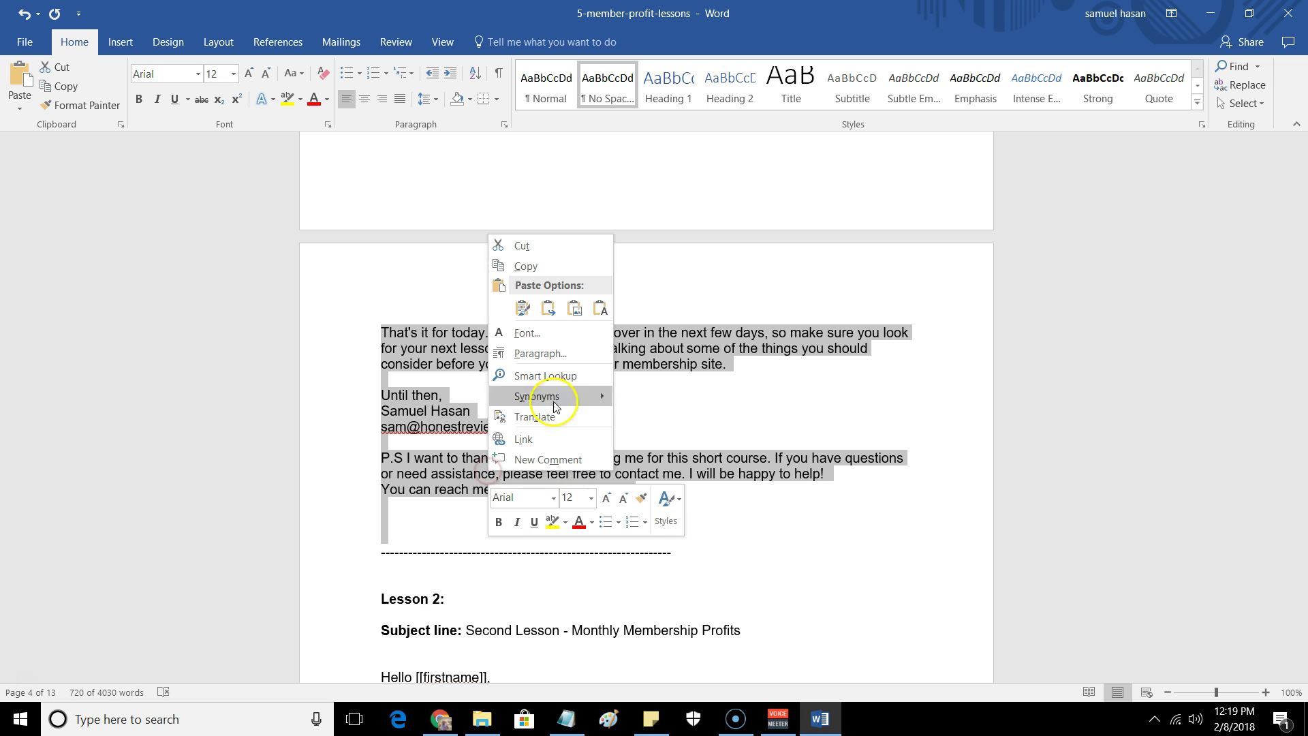
left_click(519, 269)
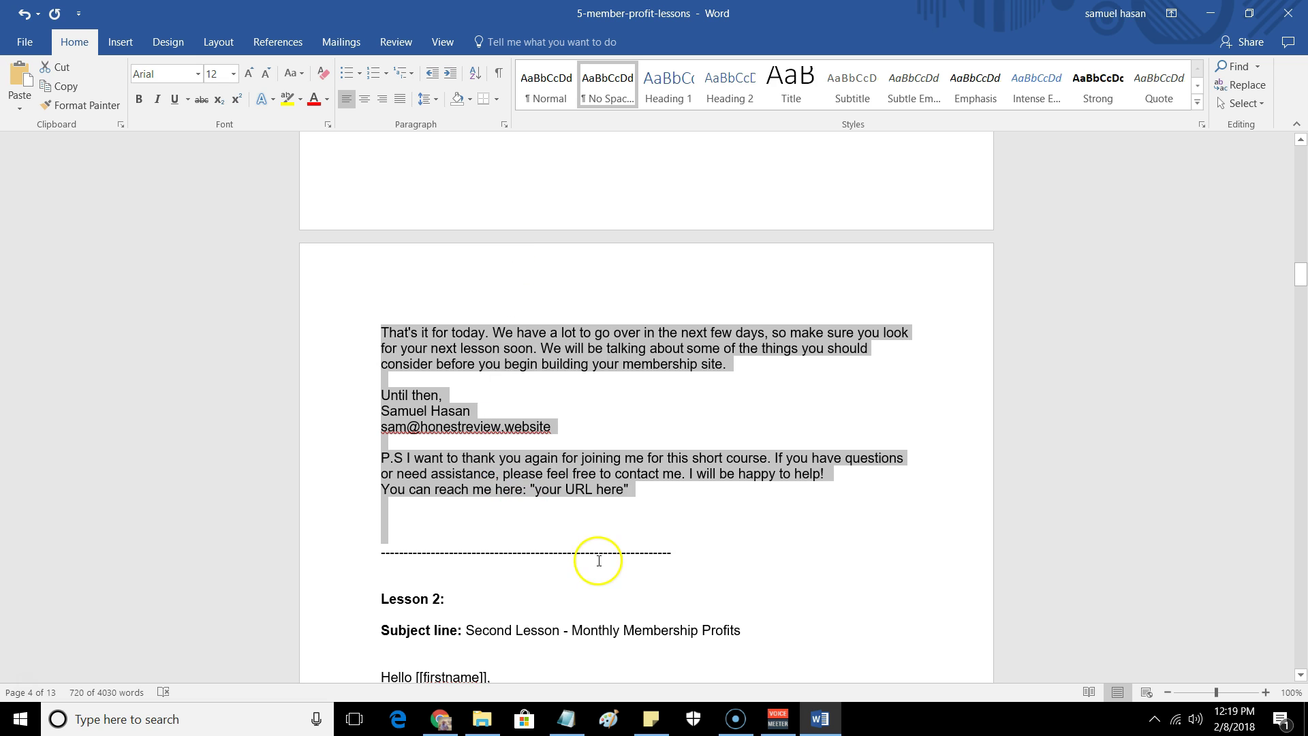
- Switch to Chrome and place the text cursor at the start of the placeholder text in the email's text block
left_click(580, 726)
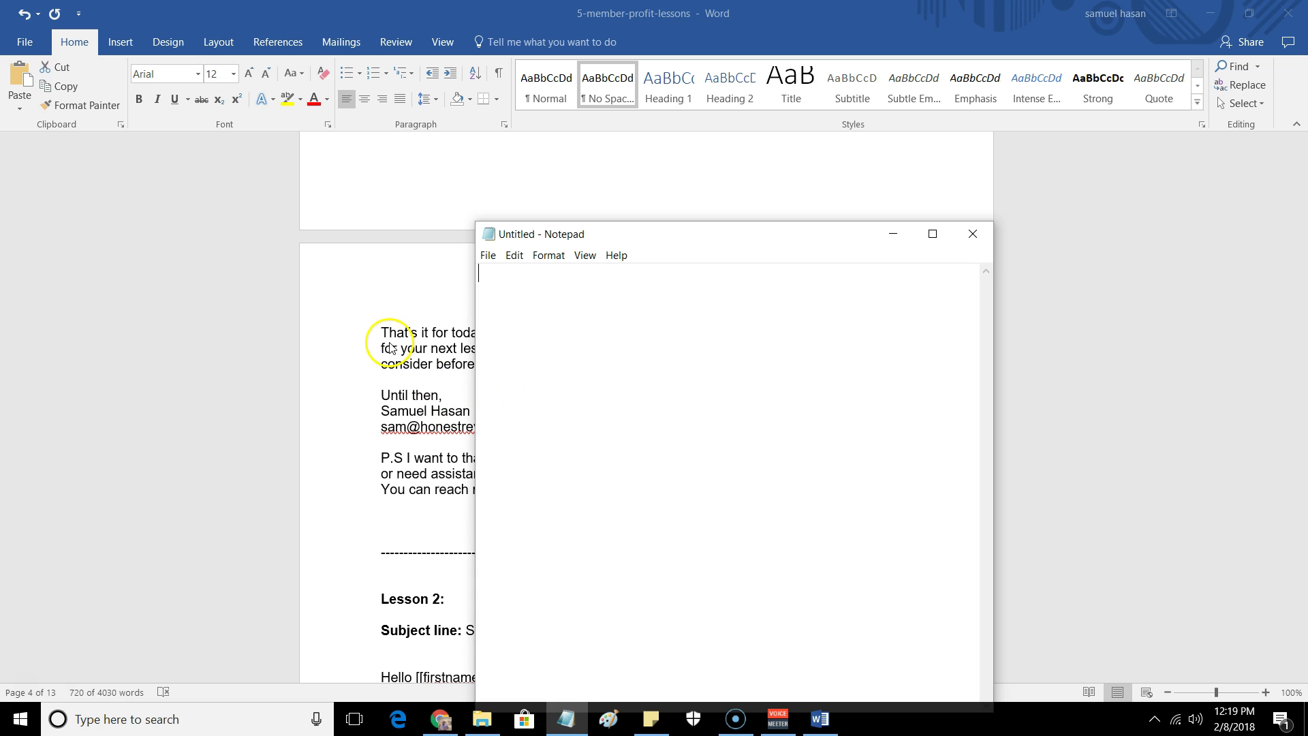
left_click(889, 238)
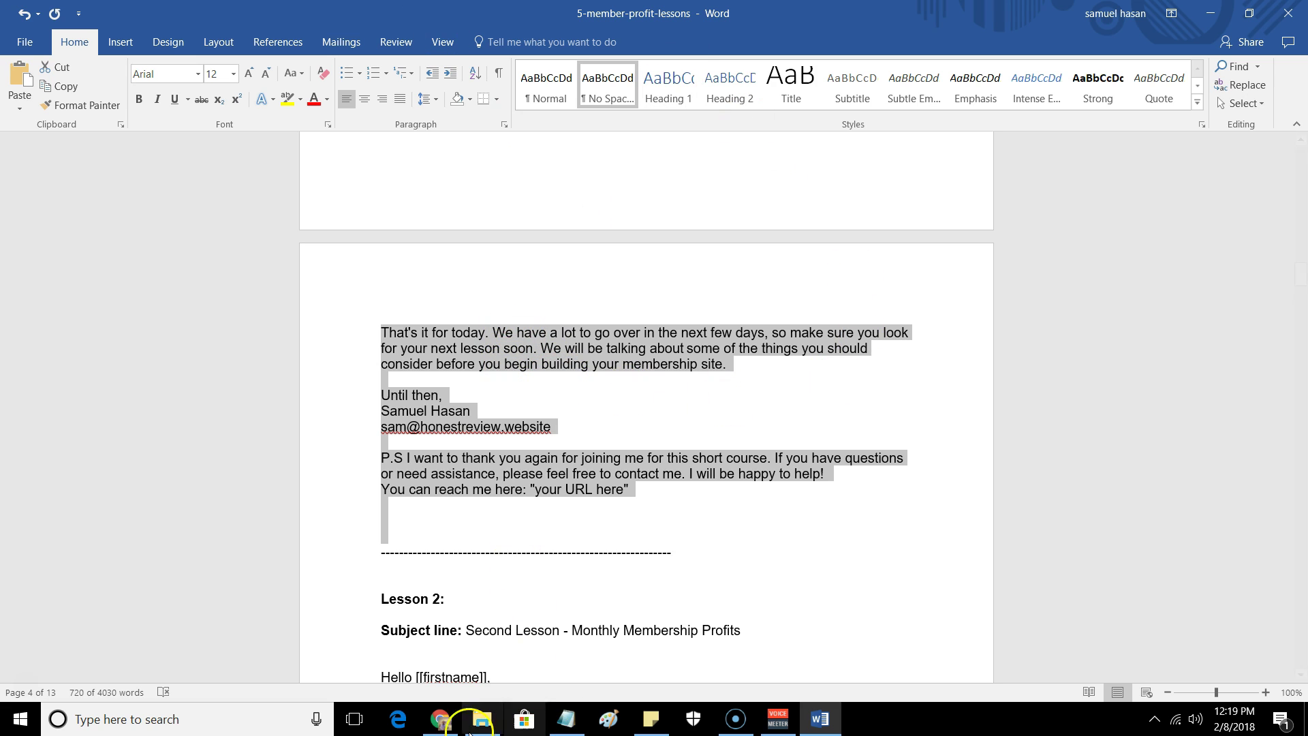
left_click(440, 719)
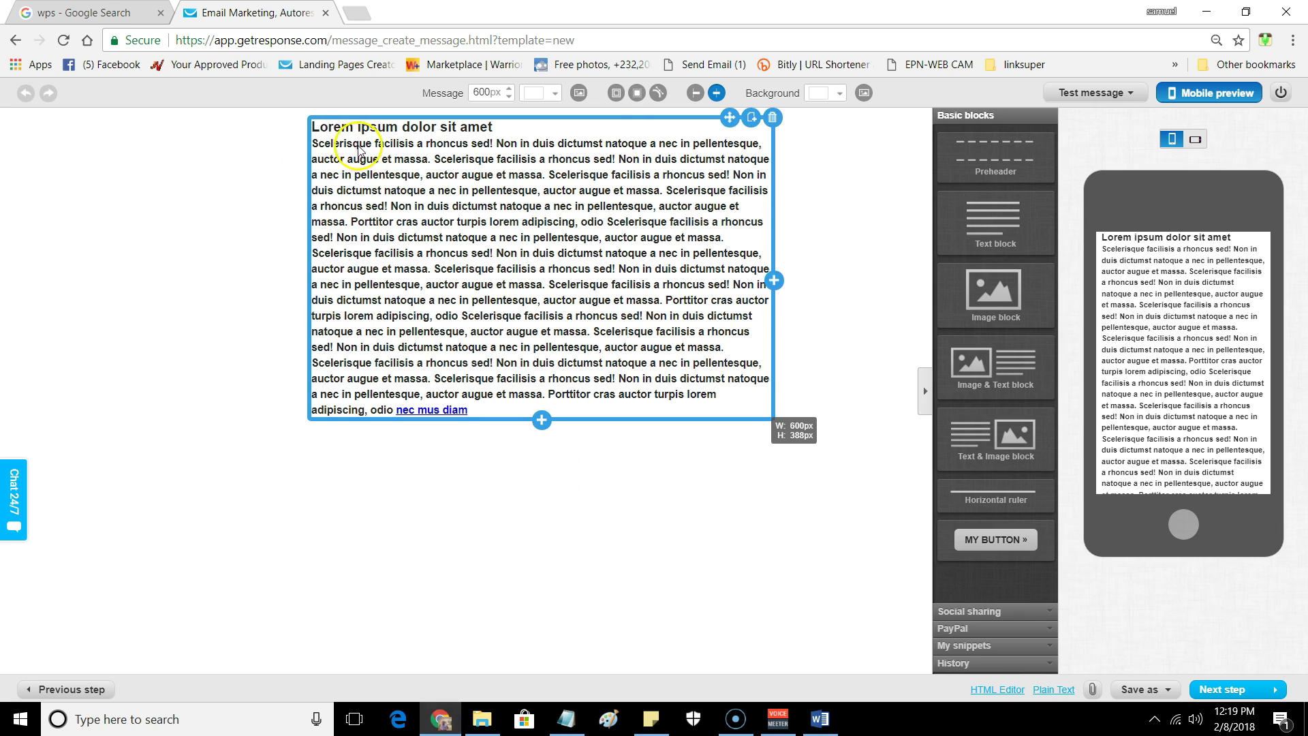
left_click(314, 127)
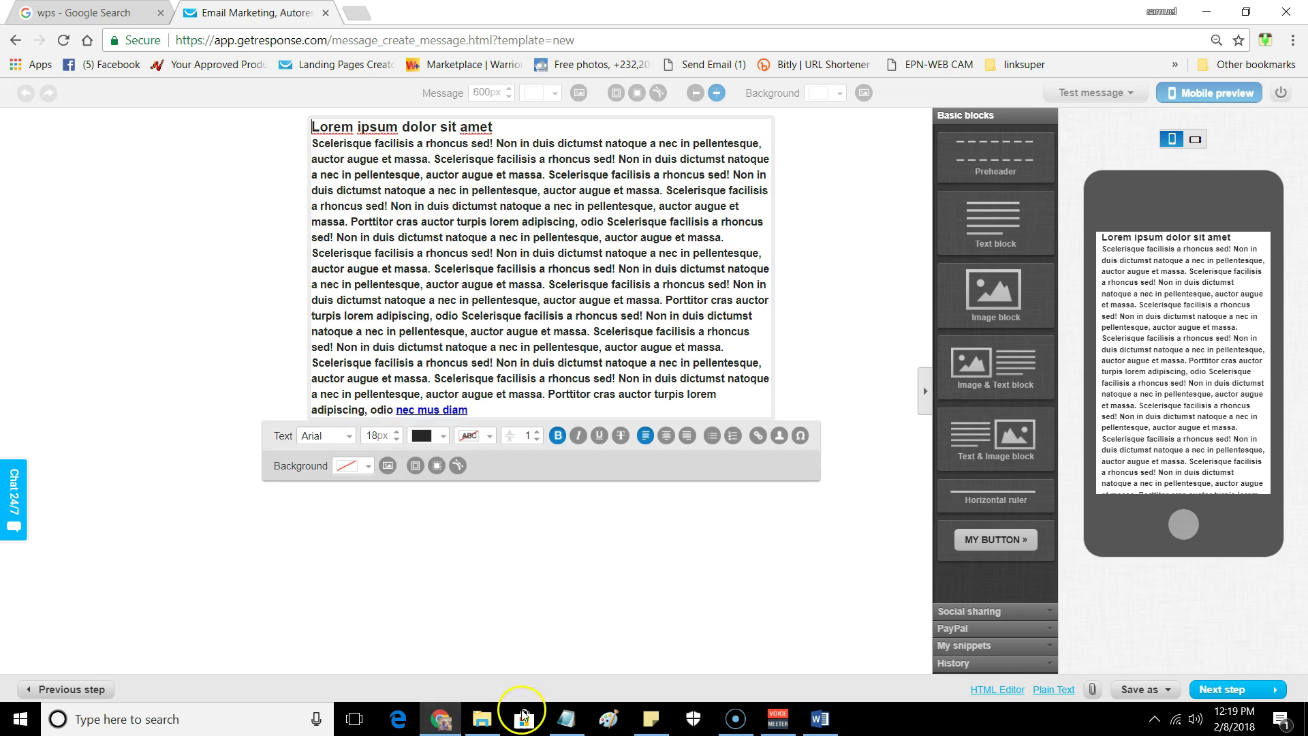
- Paste the copied Lesson 1 text into a blank Notepad document and close it without saving
left_click(567, 719)
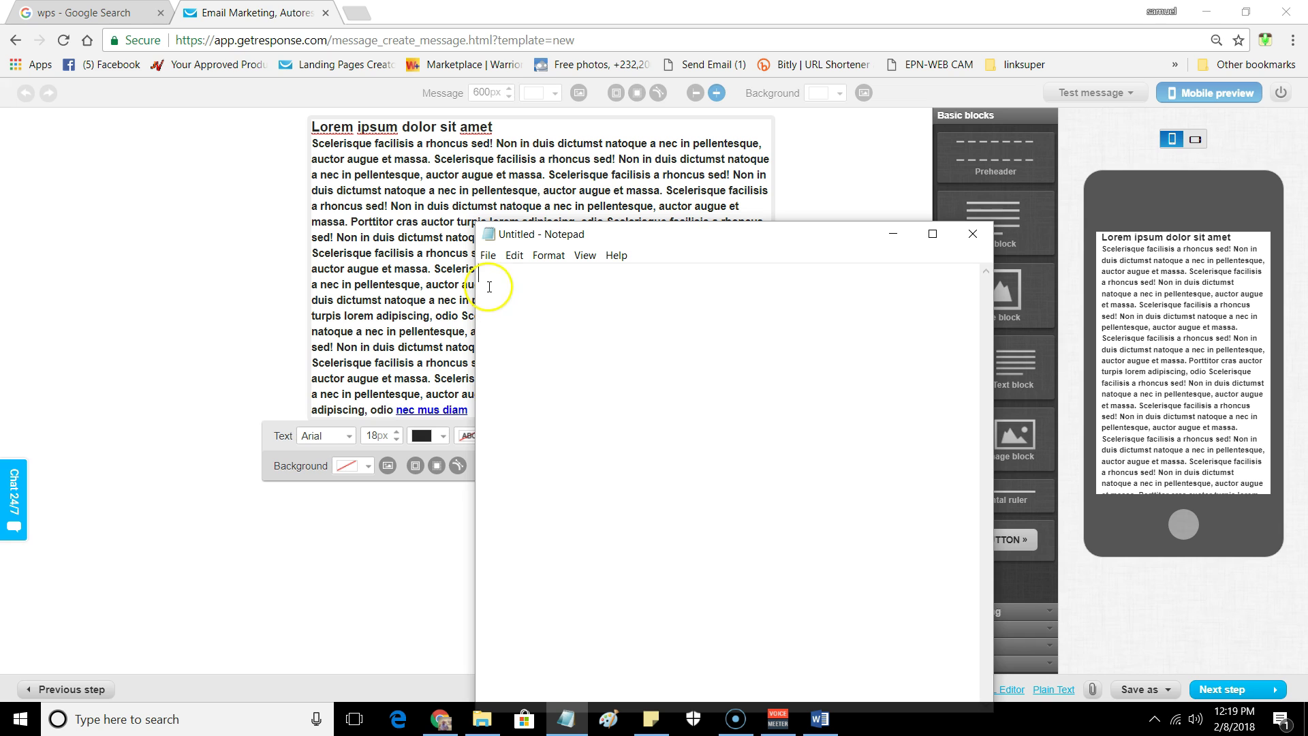
key("ctrl+v")
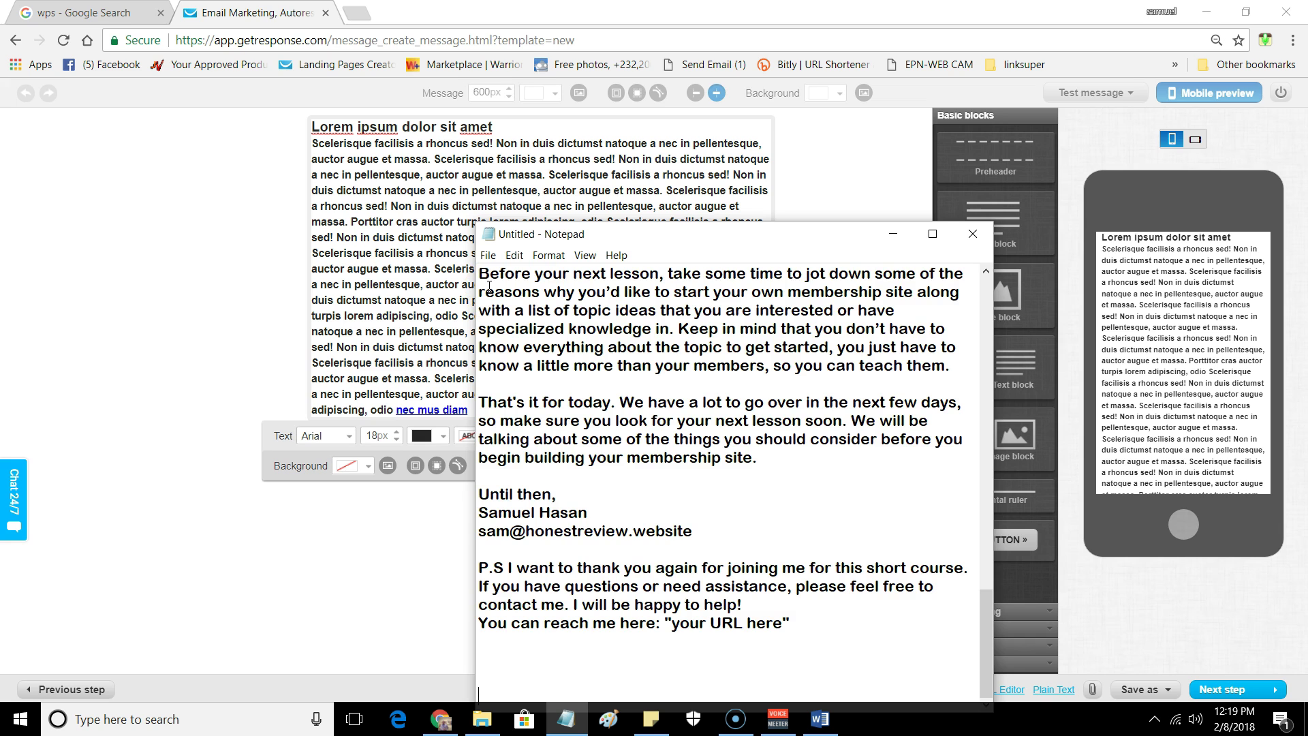
left_click_drag(481, 276, 970, 731)
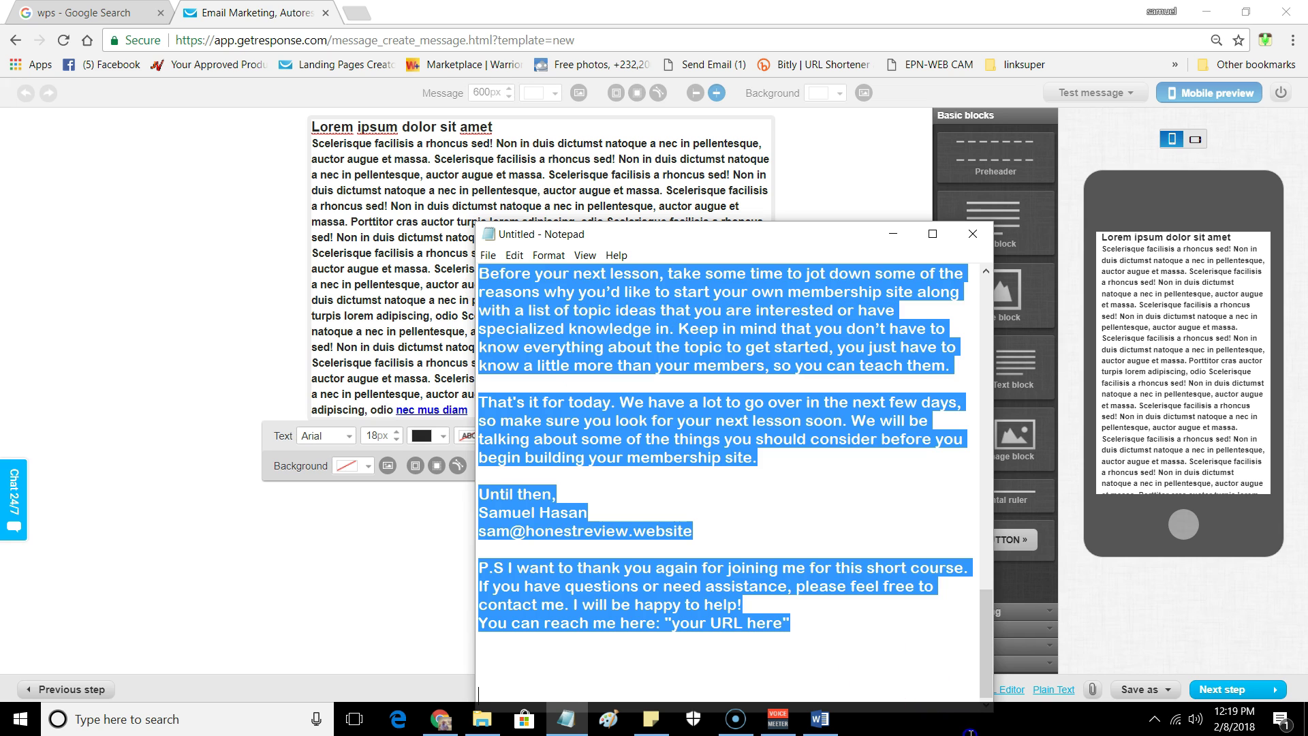
scroll(575, 297, "up", 3)
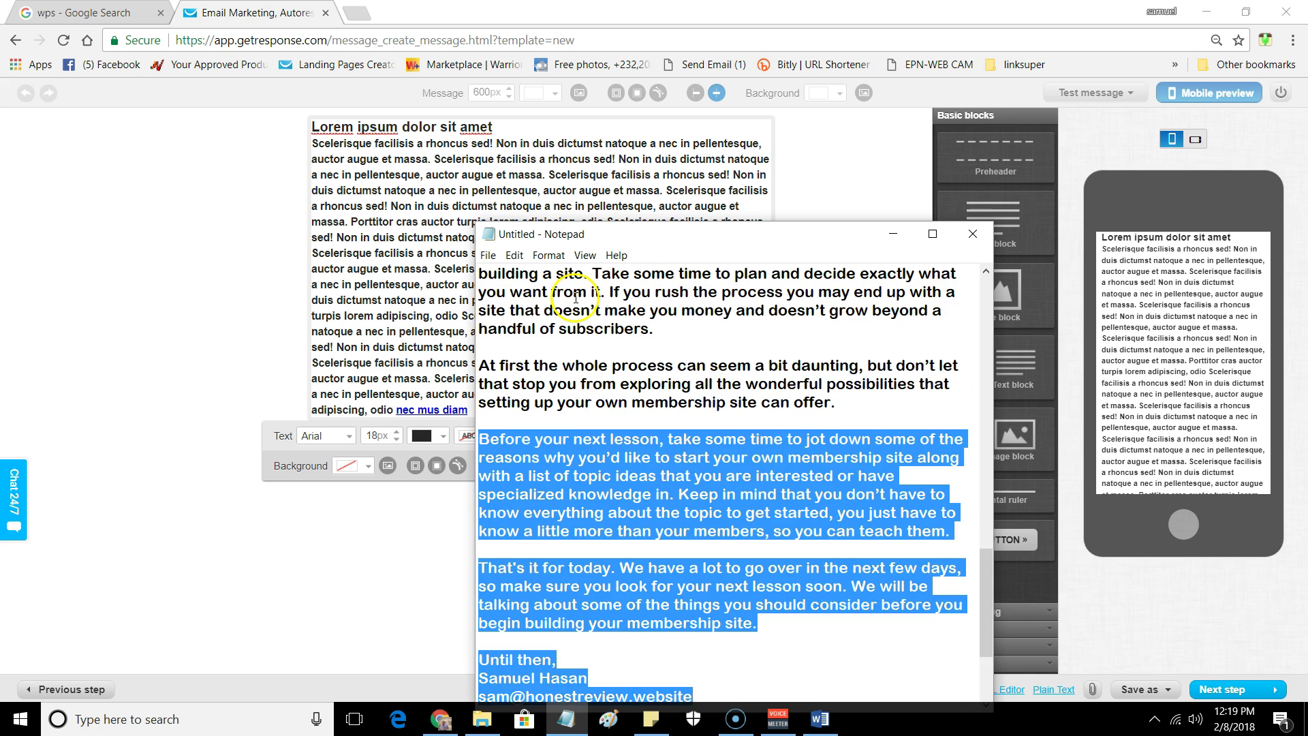
scroll(702, 606, "down", 3)
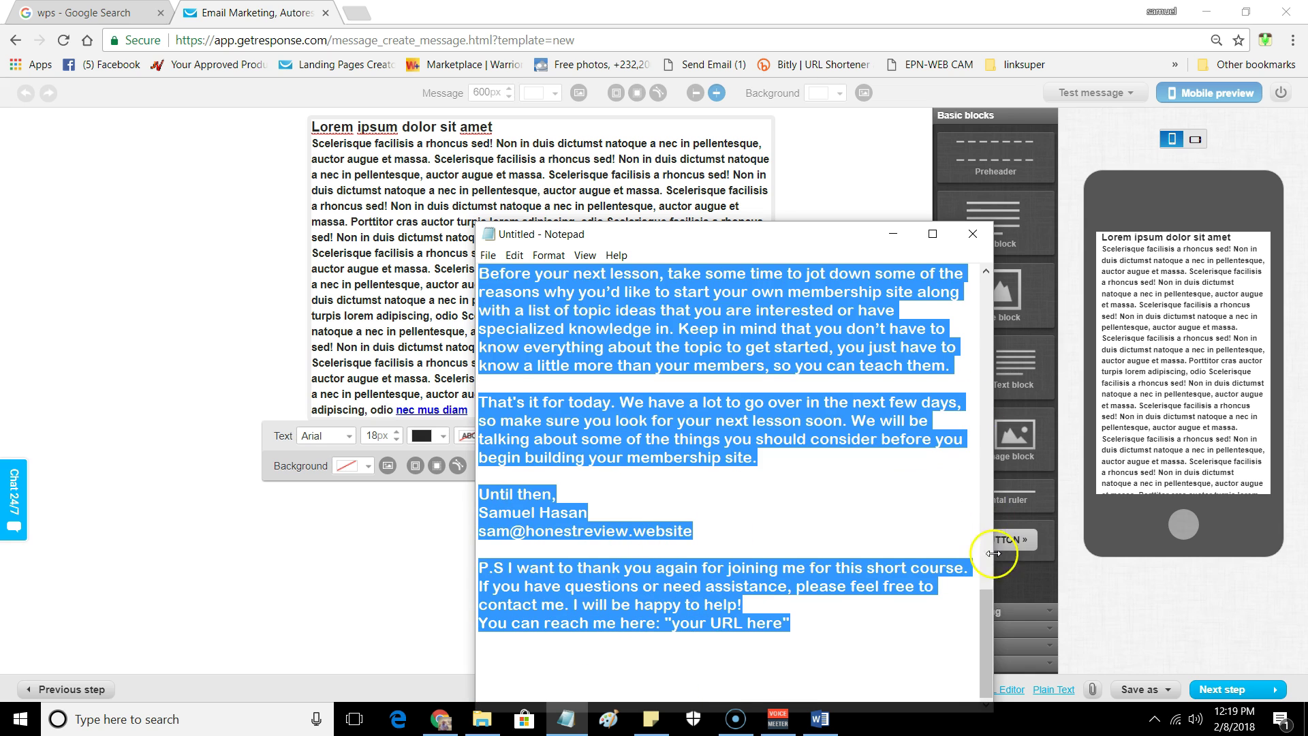
left_click(960, 617)
left_click(973, 233)
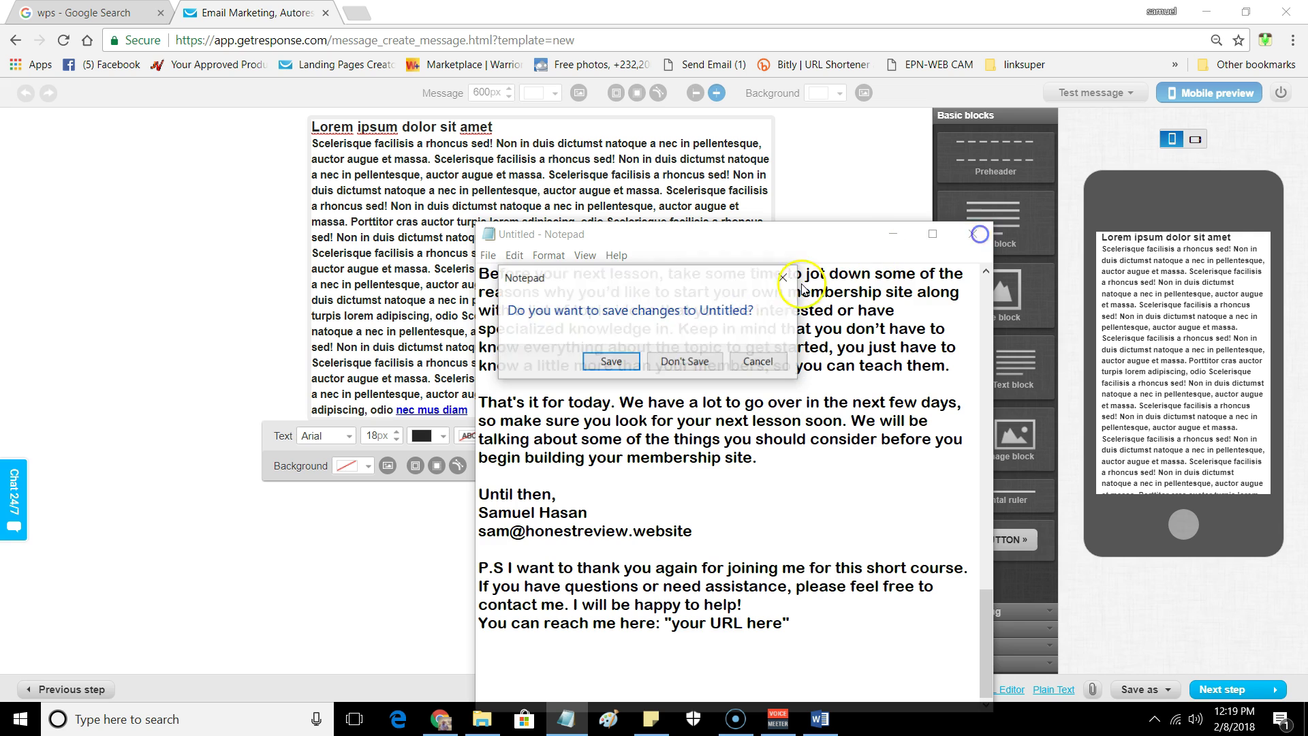
left_click(658, 368)
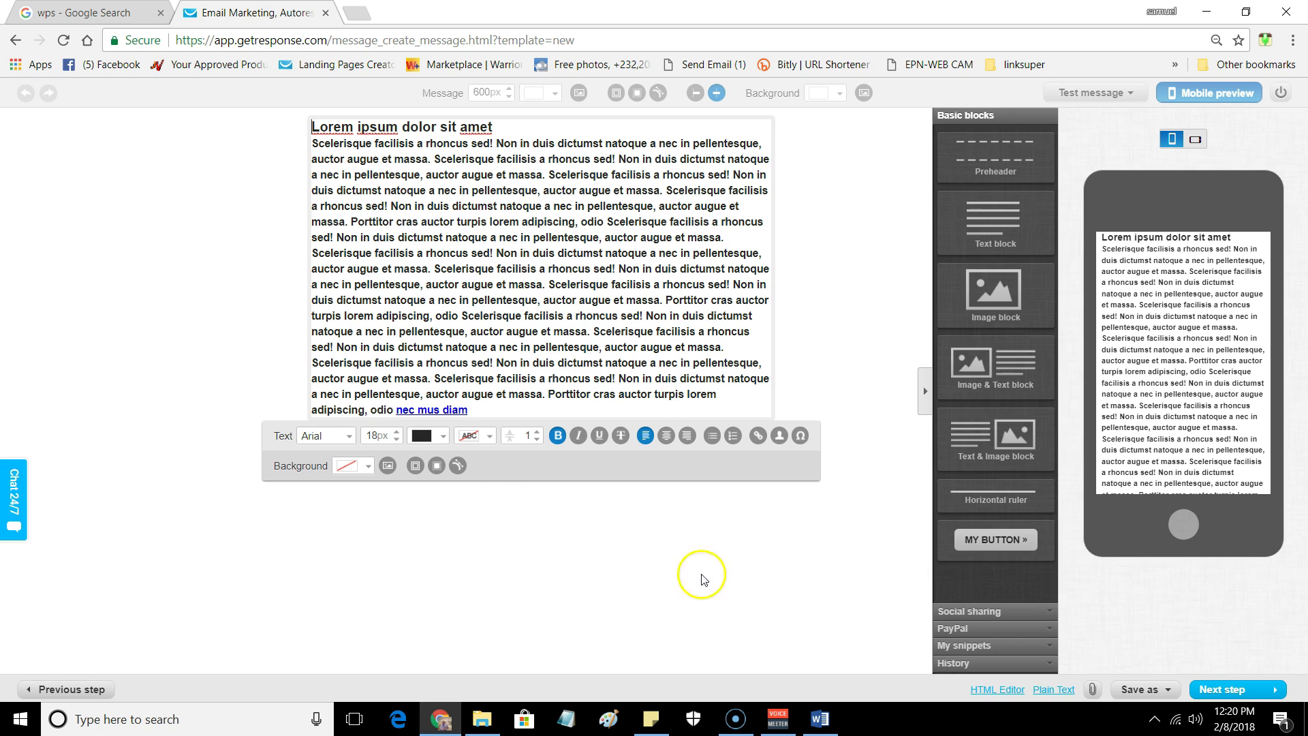
- Switch to Word and copy the phrase "your URL here", including its quotation marks, from the "Copy and paste phrases" list on page 1
left_click(811, 730)
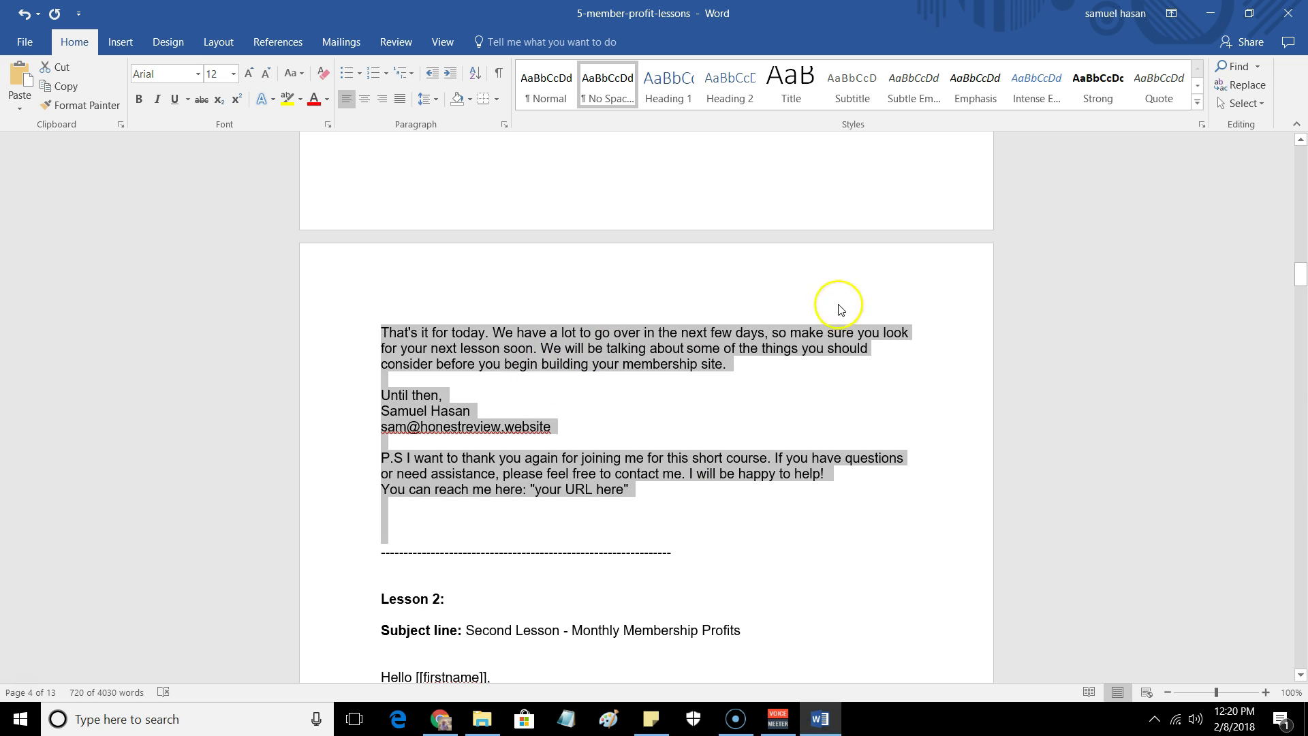
left_click(1249, 280)
scroll(732, 495, "down", 8)
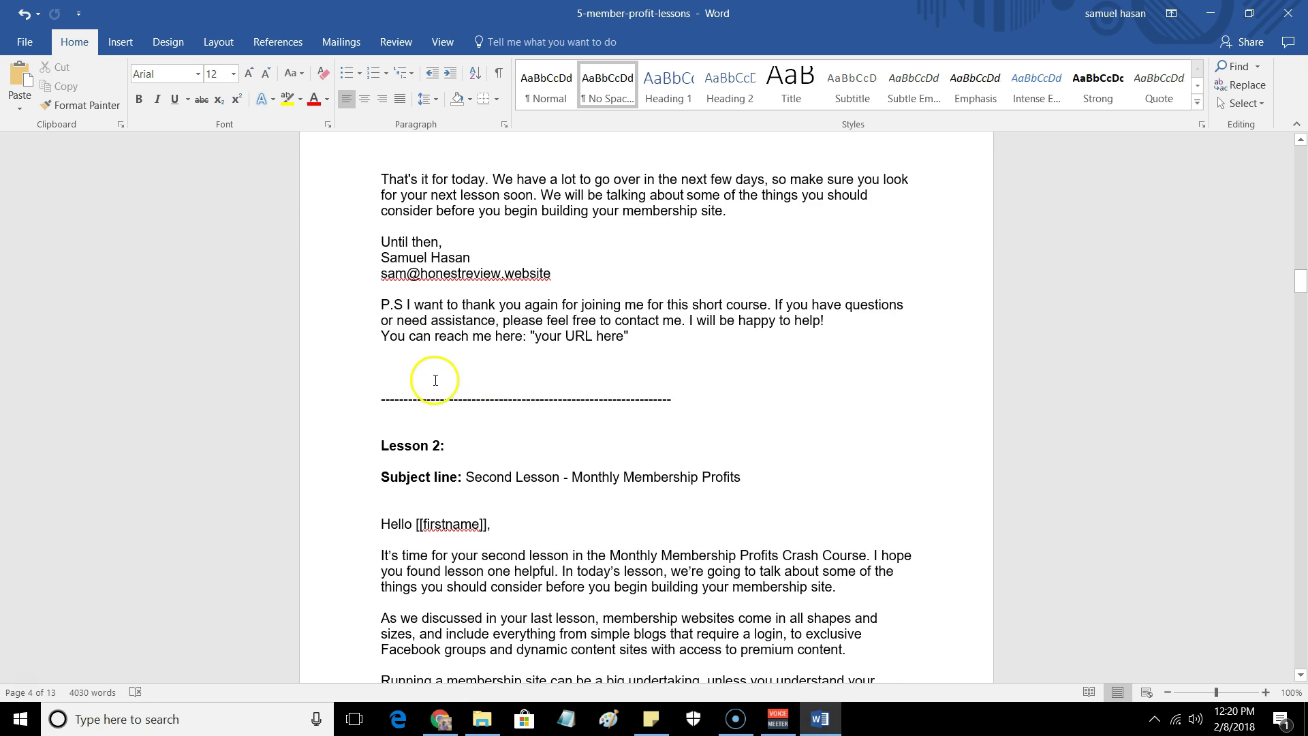
scroll(1124, 304, "up", 8)
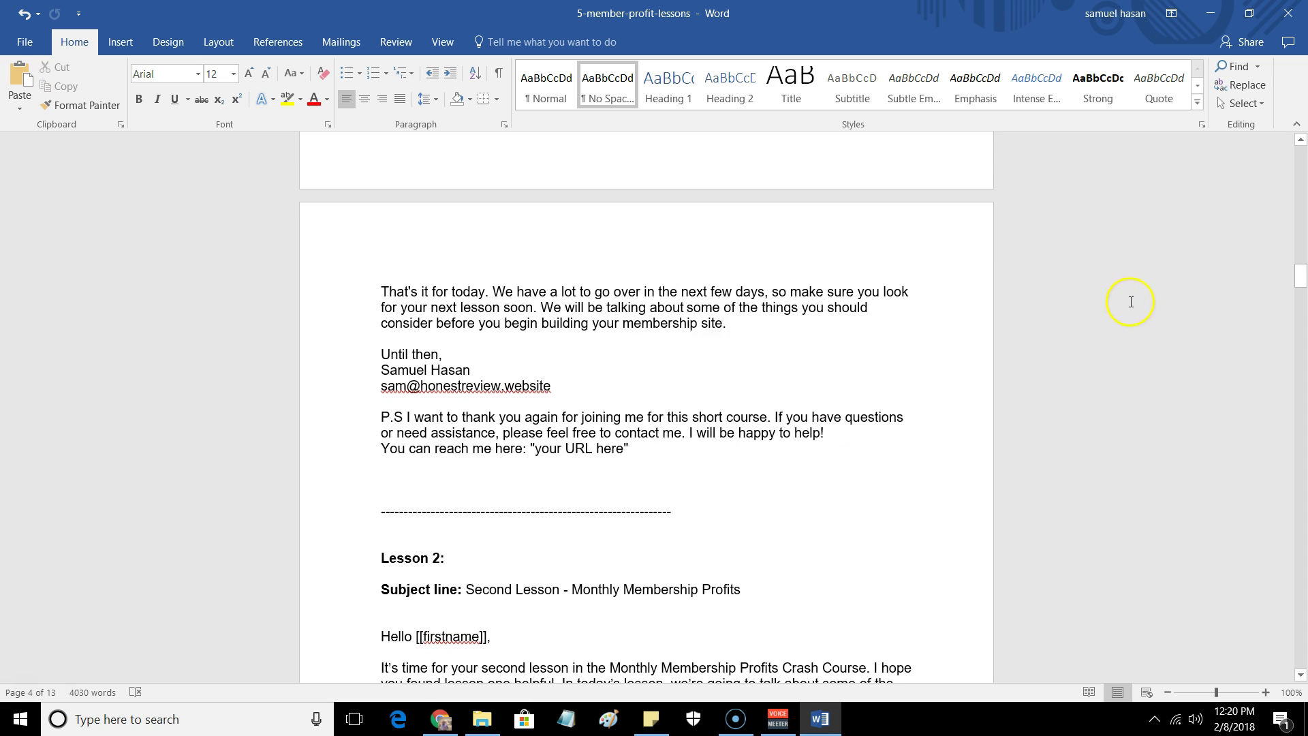
left_click_drag(1301, 286, 1302, 181)
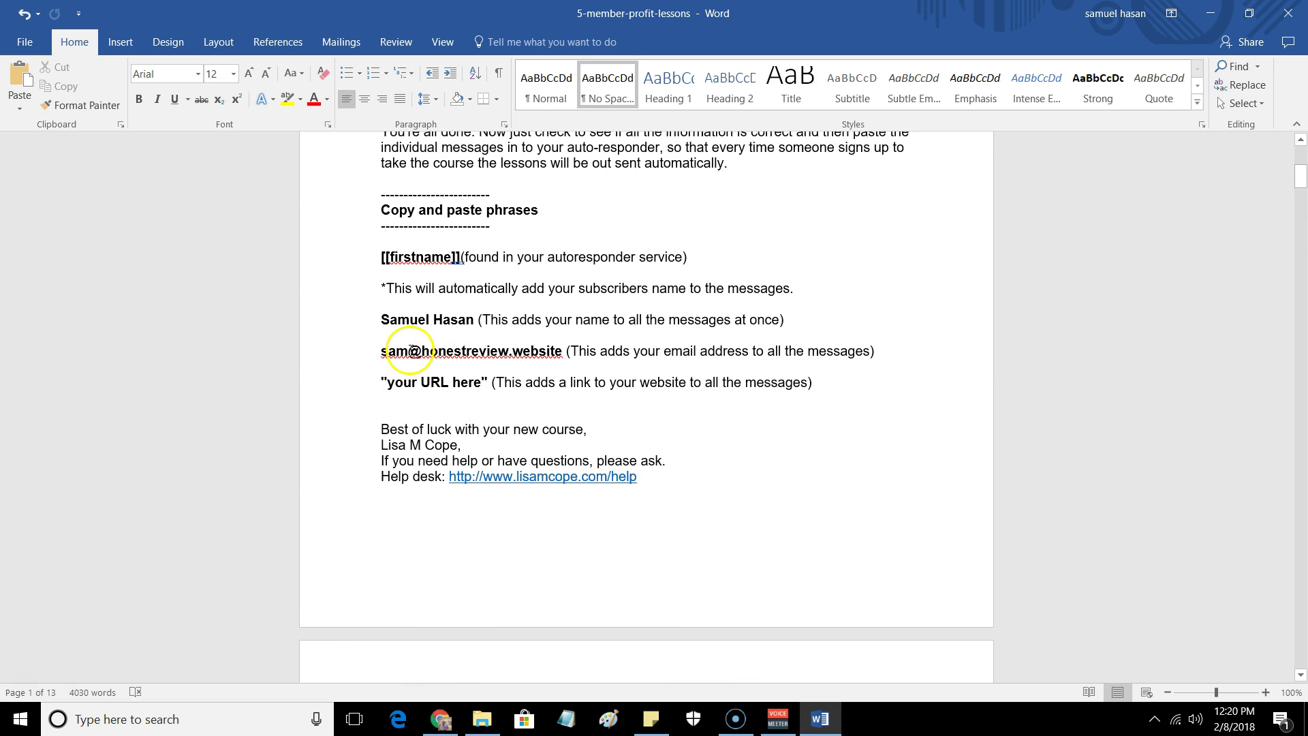
scroll(438, 350, "up", 1)
left_click_drag(382, 402, 483, 403)
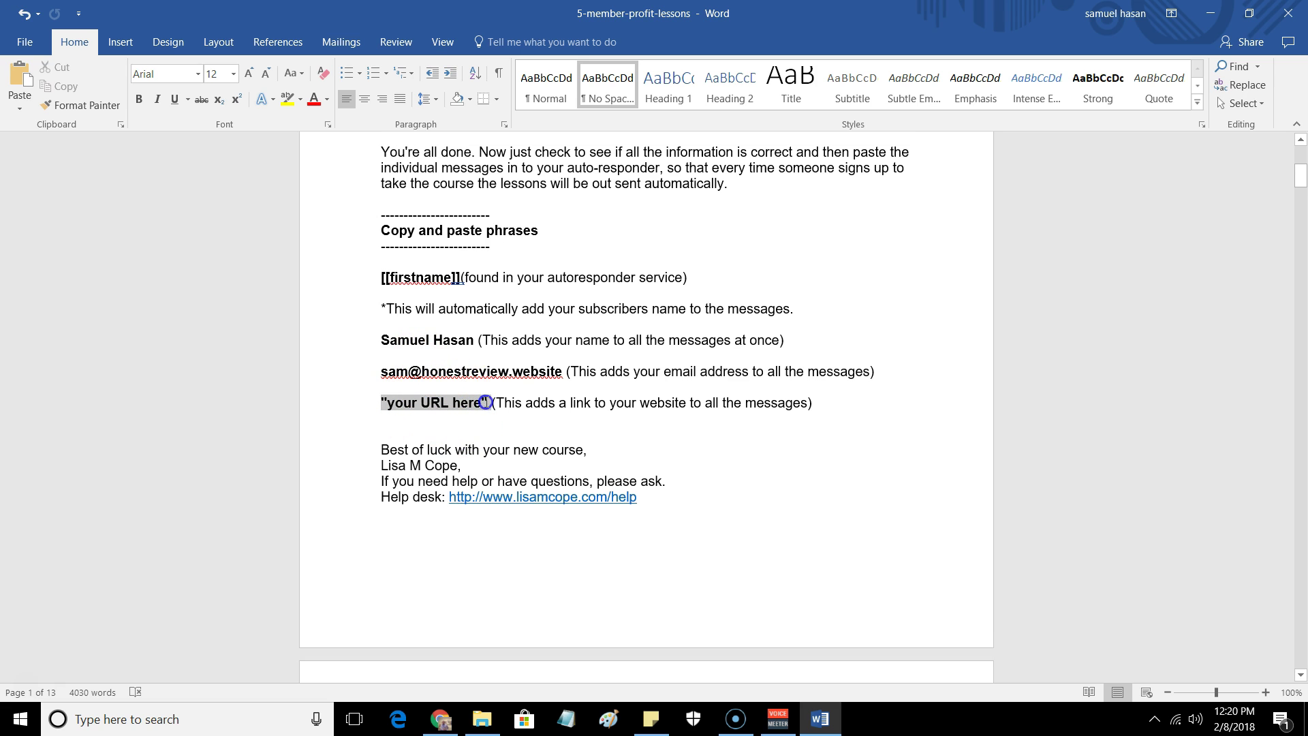
left_click(461, 403)
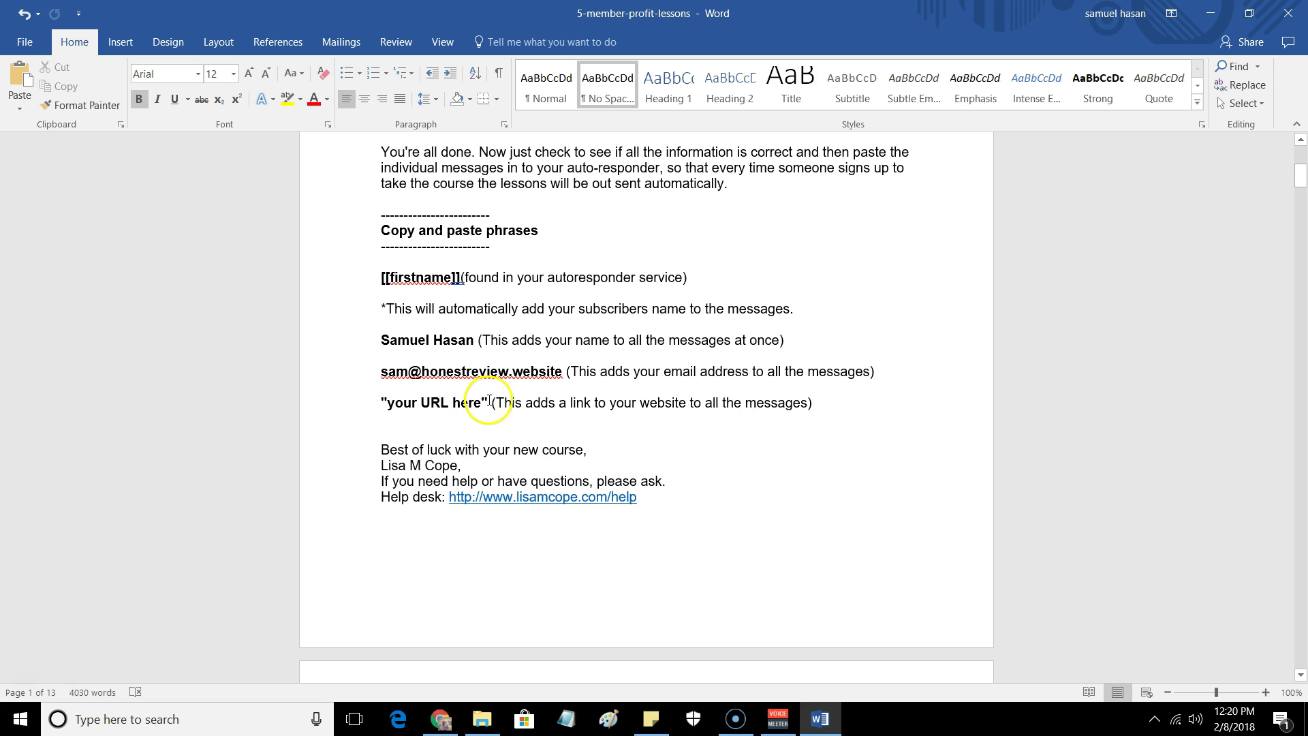
left_click_drag(490, 403, 382, 403)
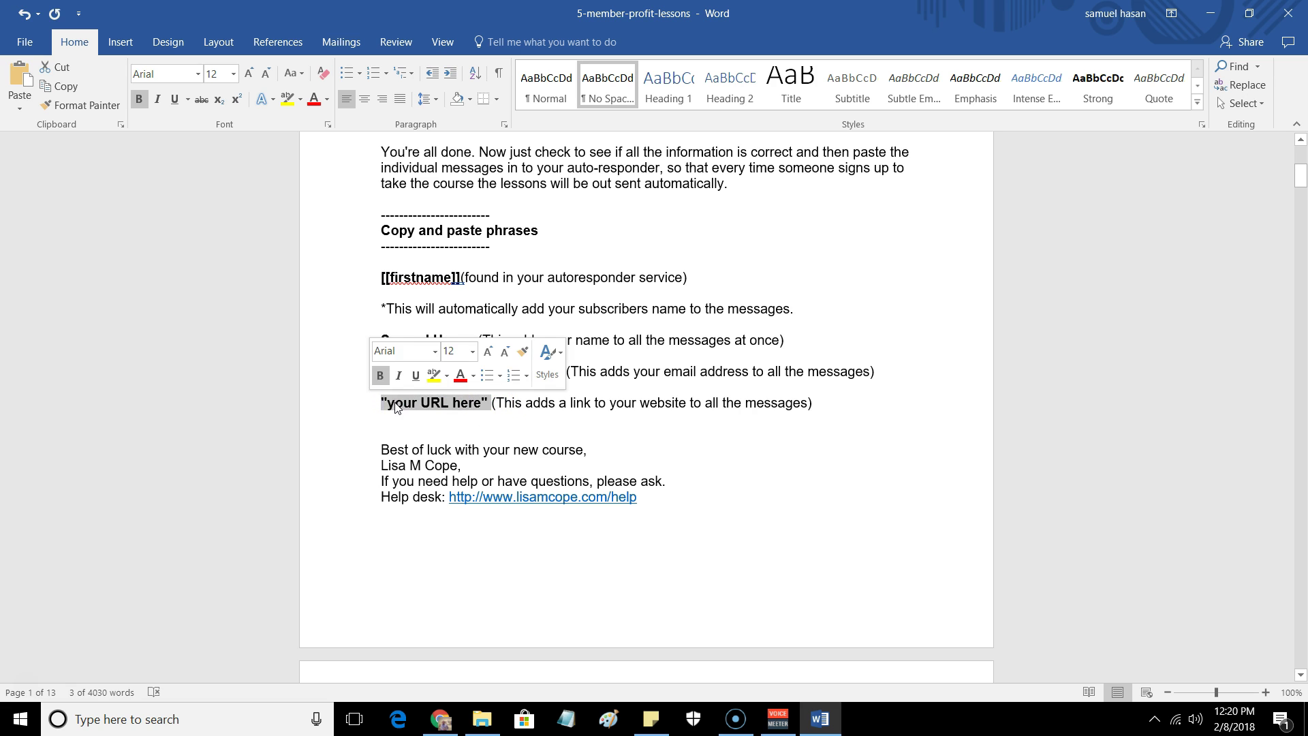
right_click(395, 404)
left_click(430, 434)
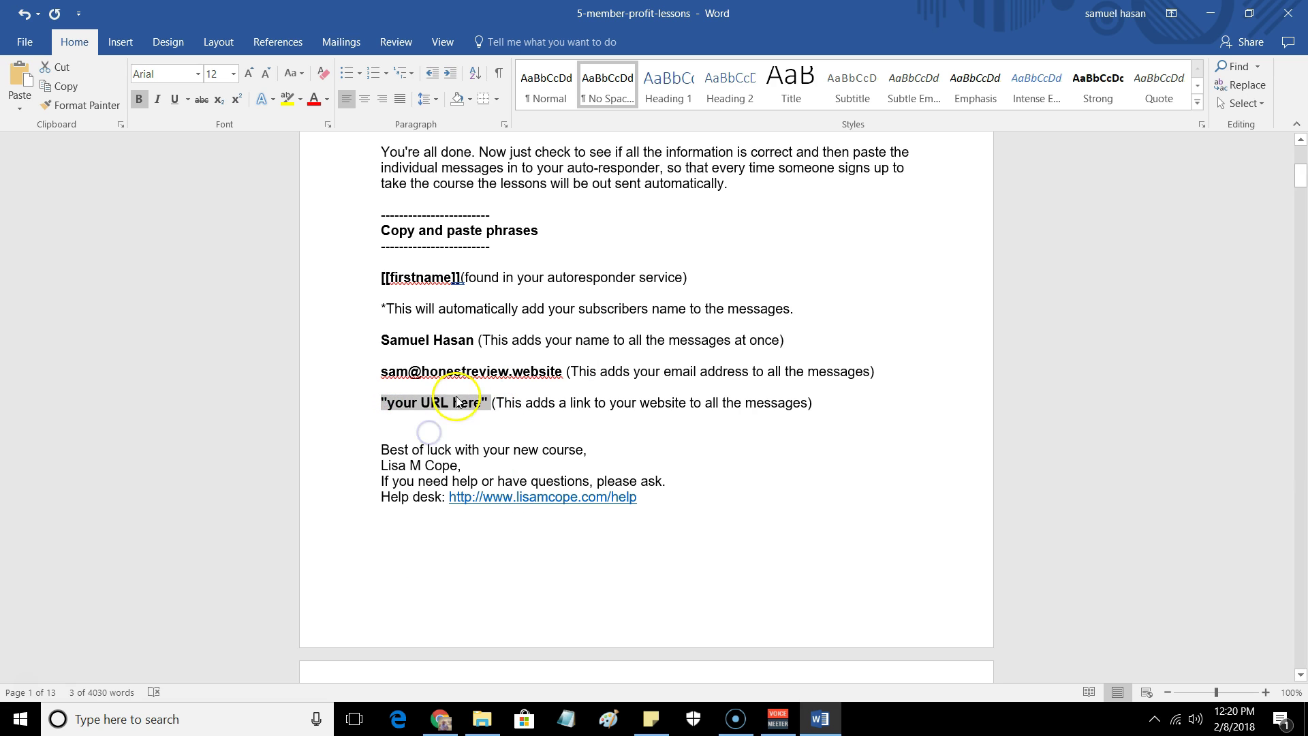
left_click(1242, 87)
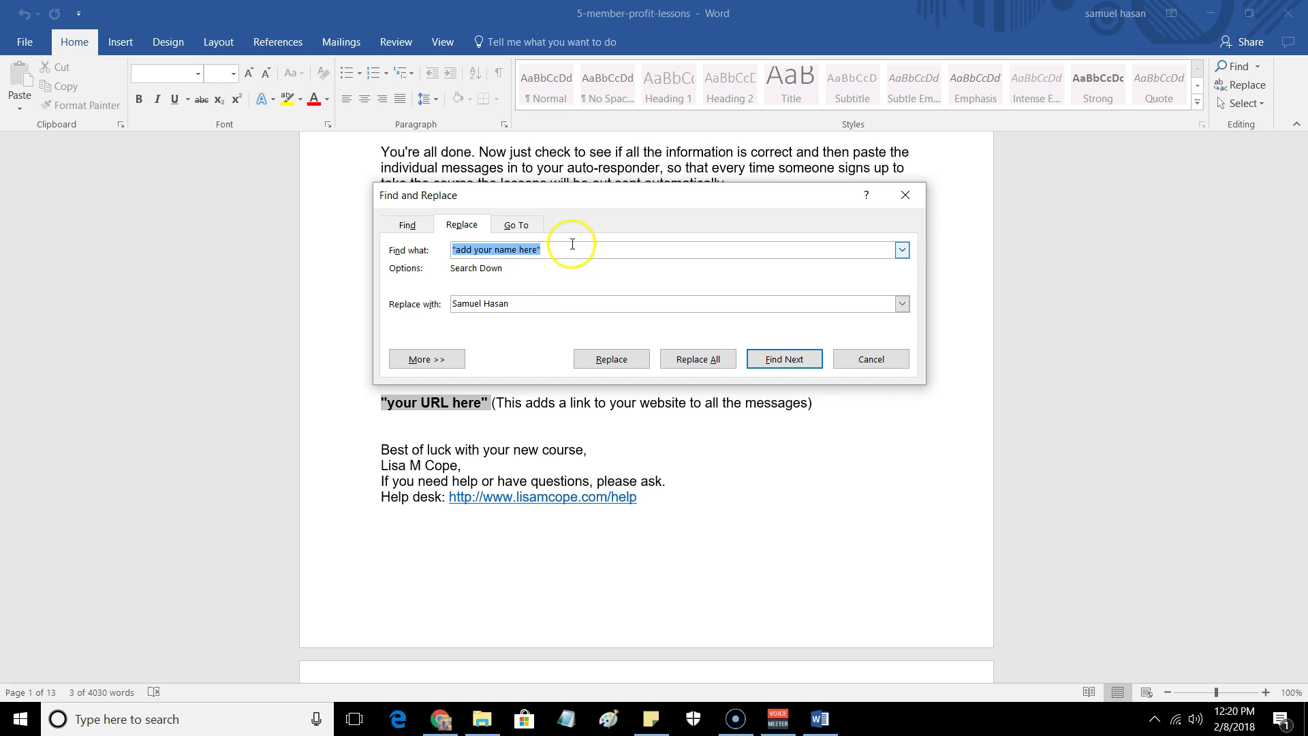
key("ctrl+v")
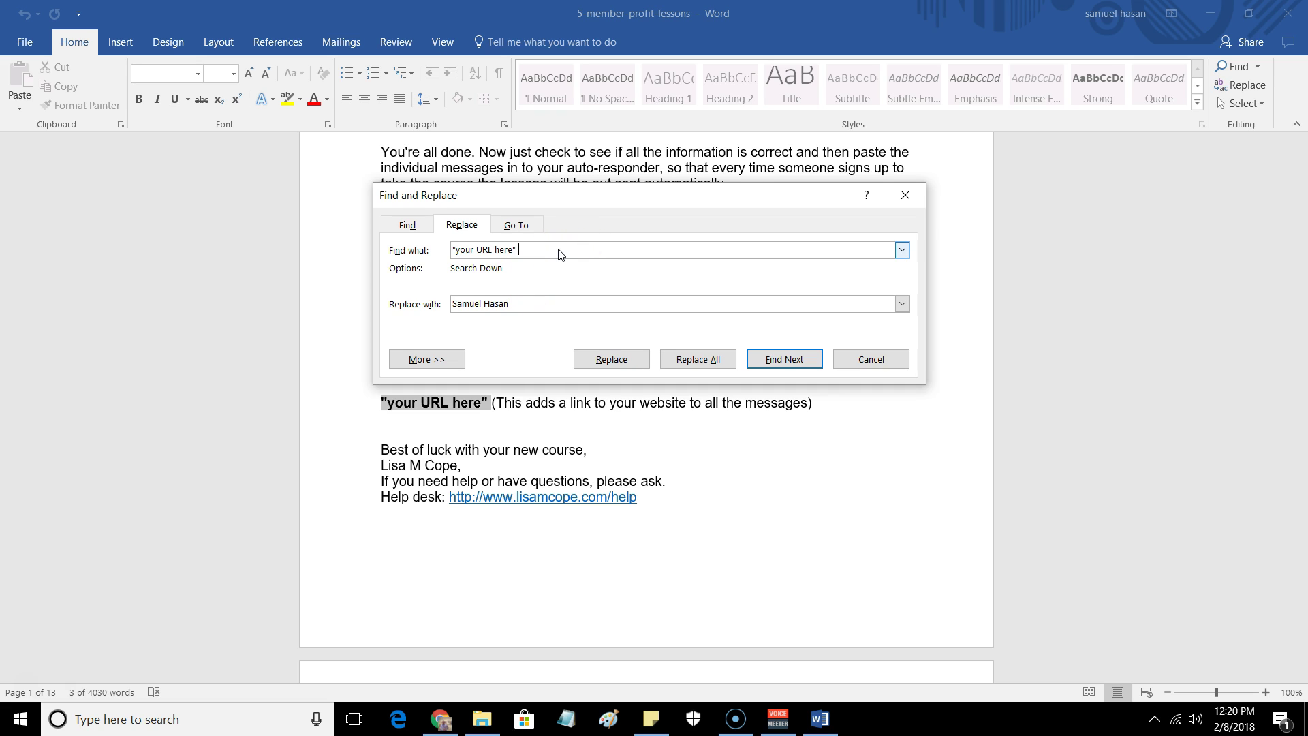
left_click_drag(517, 303, 404, 311)
key("BackSpace")
type("www")
key("BackSpace")
key("BackSpace")
key("BackSpace")
type("http")
key("BackSpace")
left_click(470, 304)
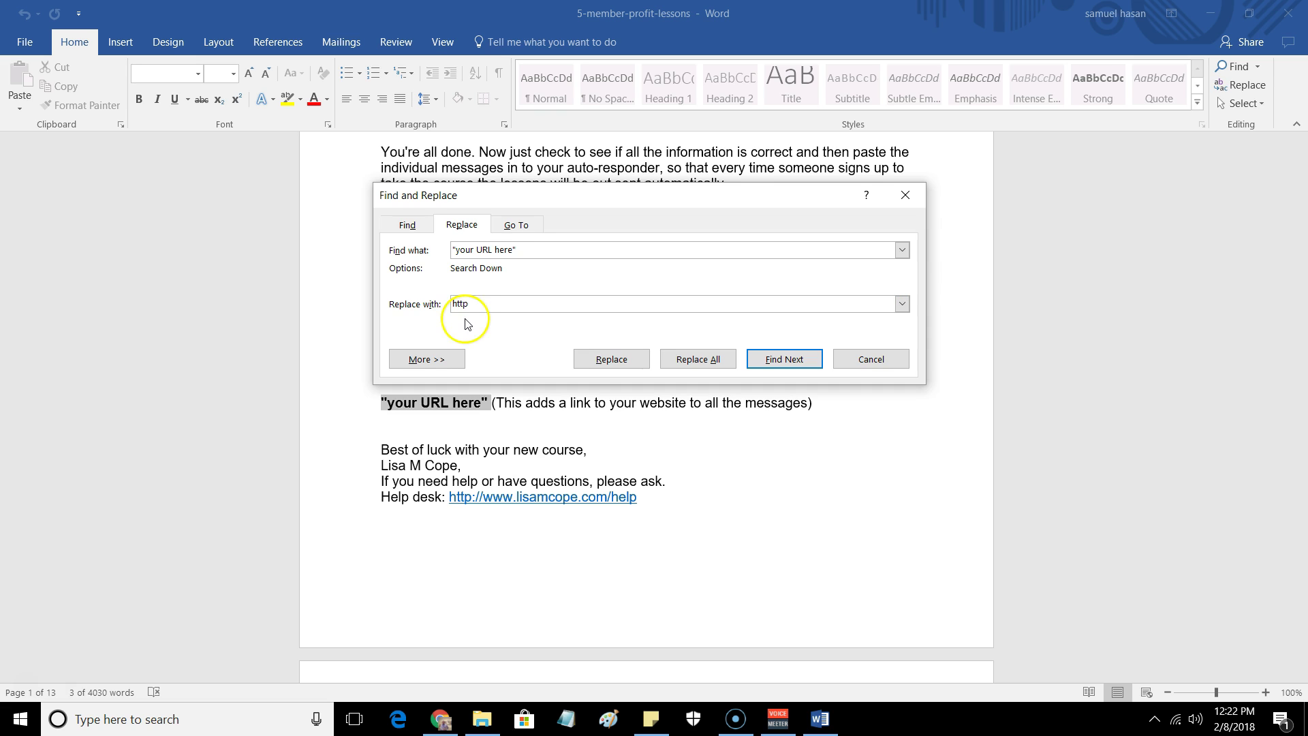
left_click(468, 303)
type("s")
type("://honestreview.website")
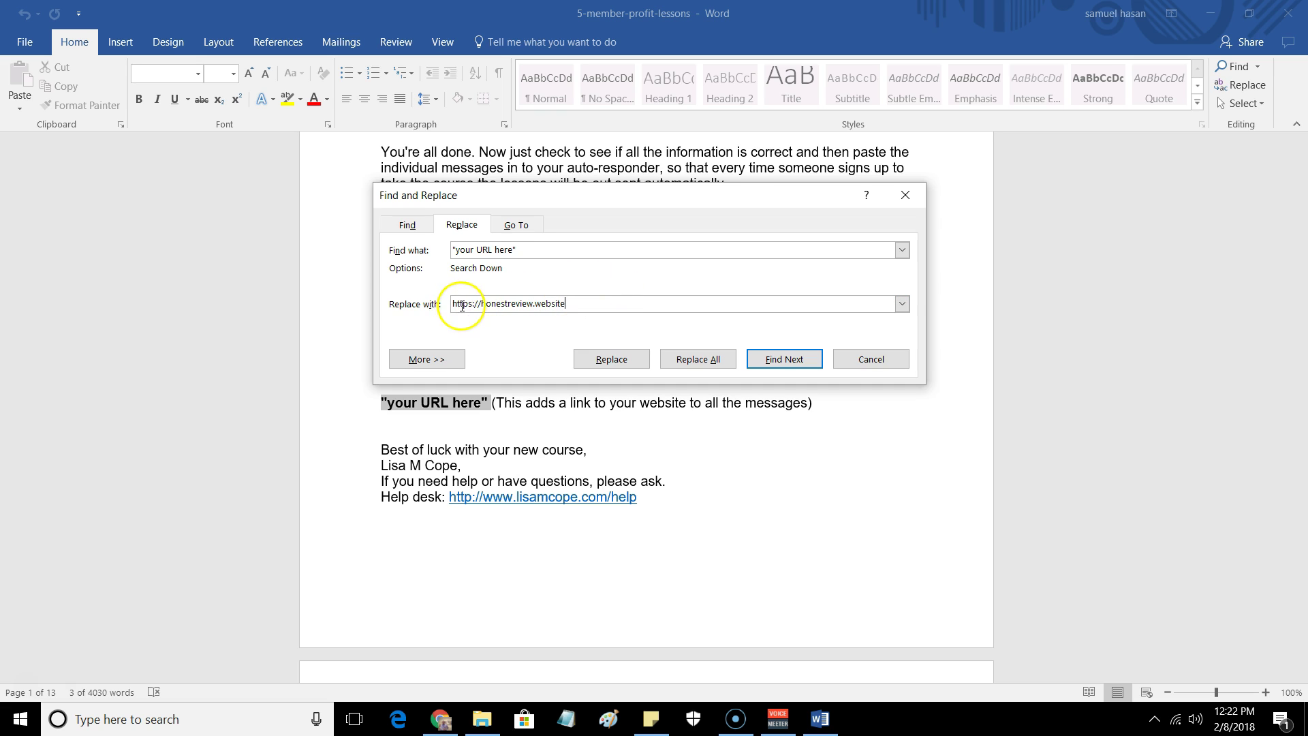
- Replace all matches of the phrase, continuing the search from the beginning of the document, and close Find and Replace
left_click(712, 363)
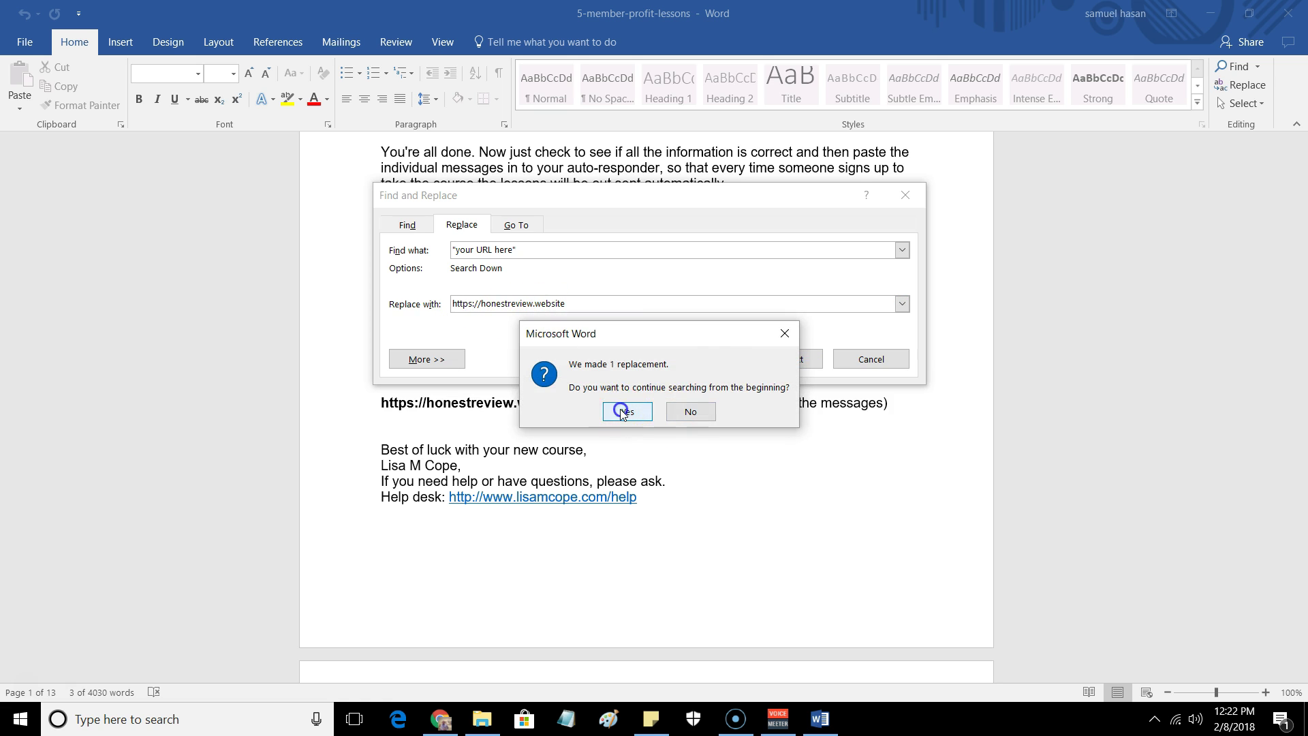
left_click(656, 407)
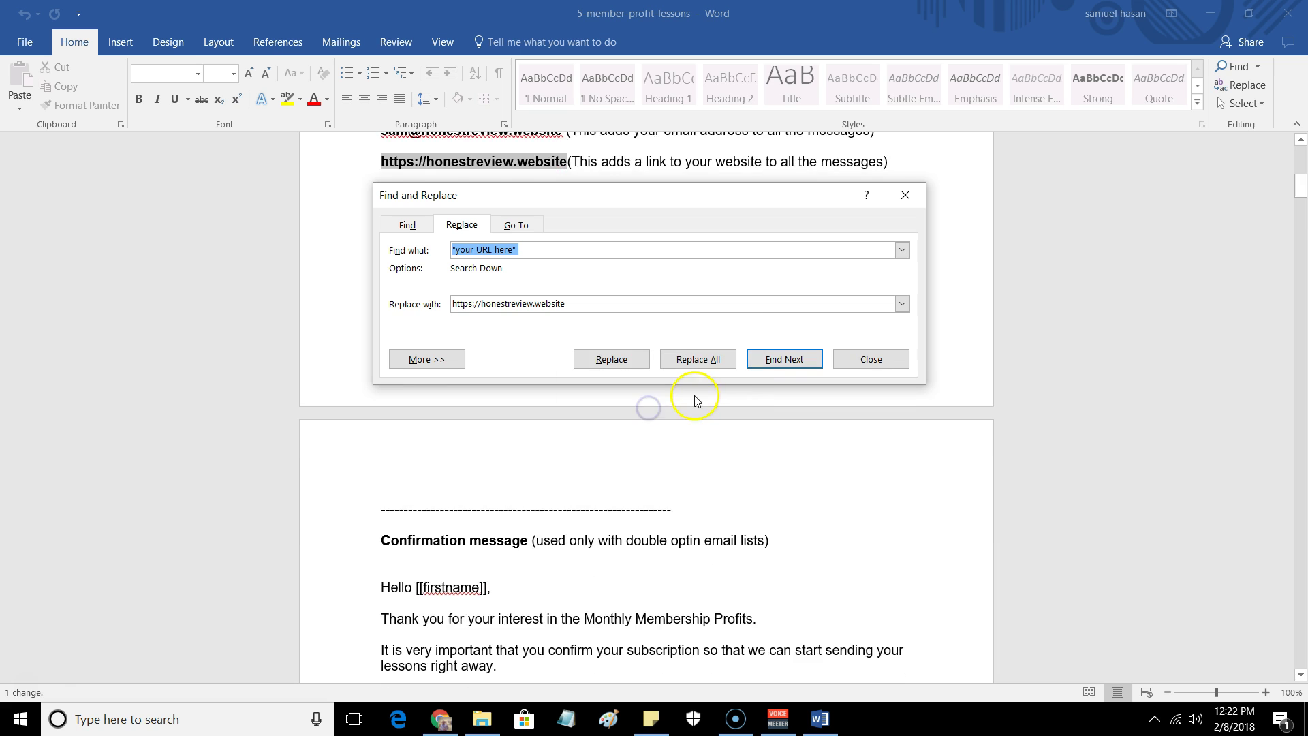
scroll(694, 430, "up", 2)
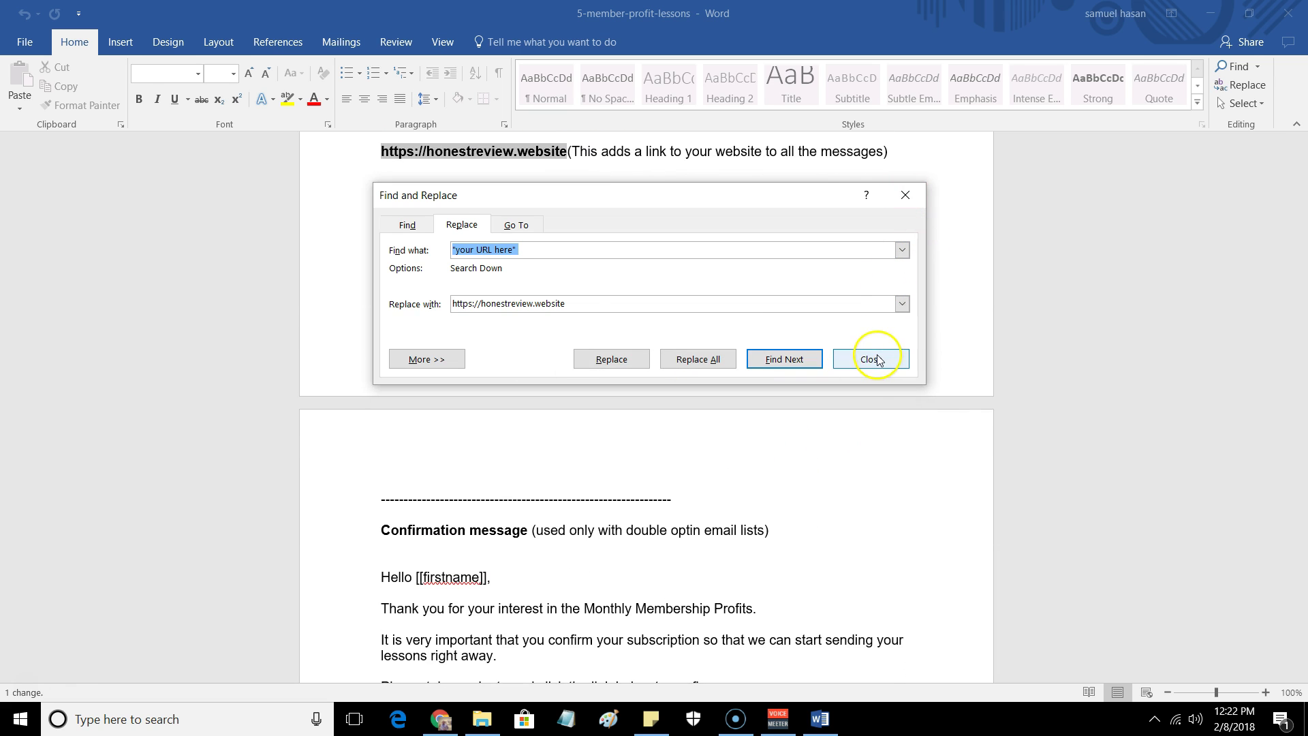
left_click(874, 356)
scroll(578, 432, "down", 1)
scroll(462, 292, "up", 3)
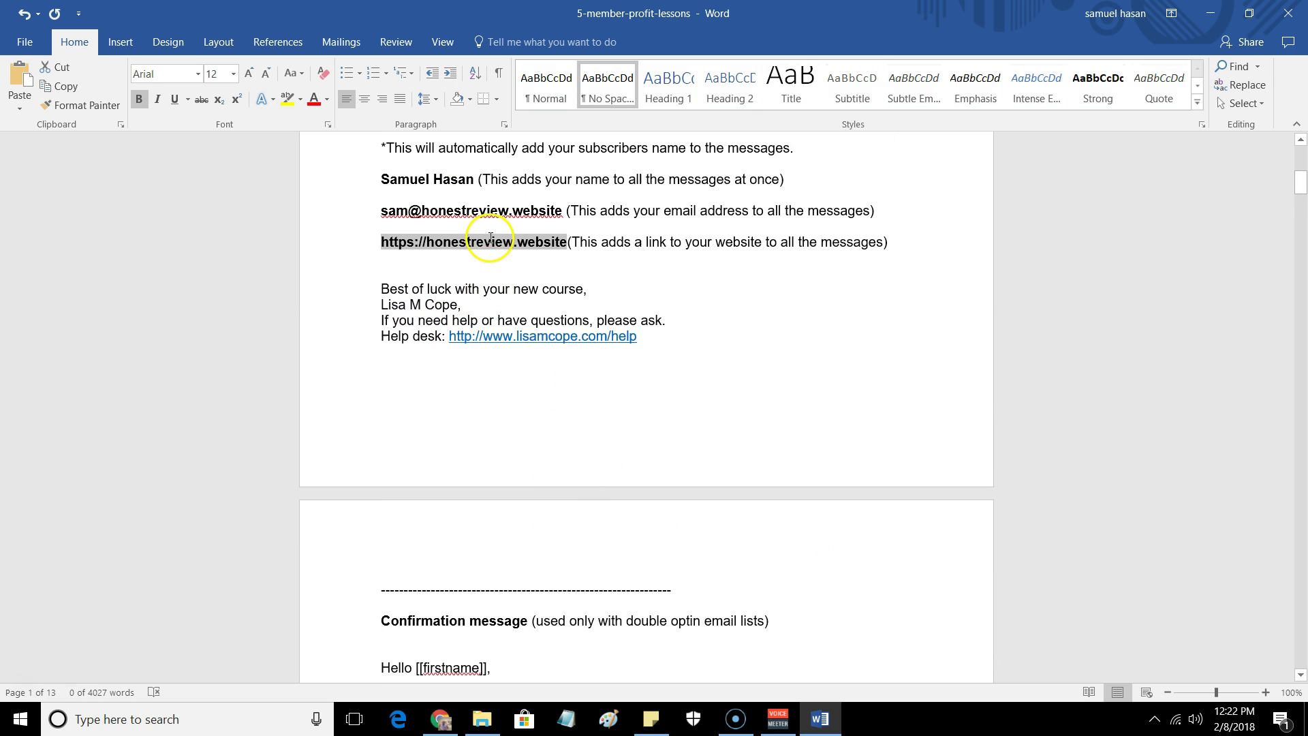
left_click(431, 288)
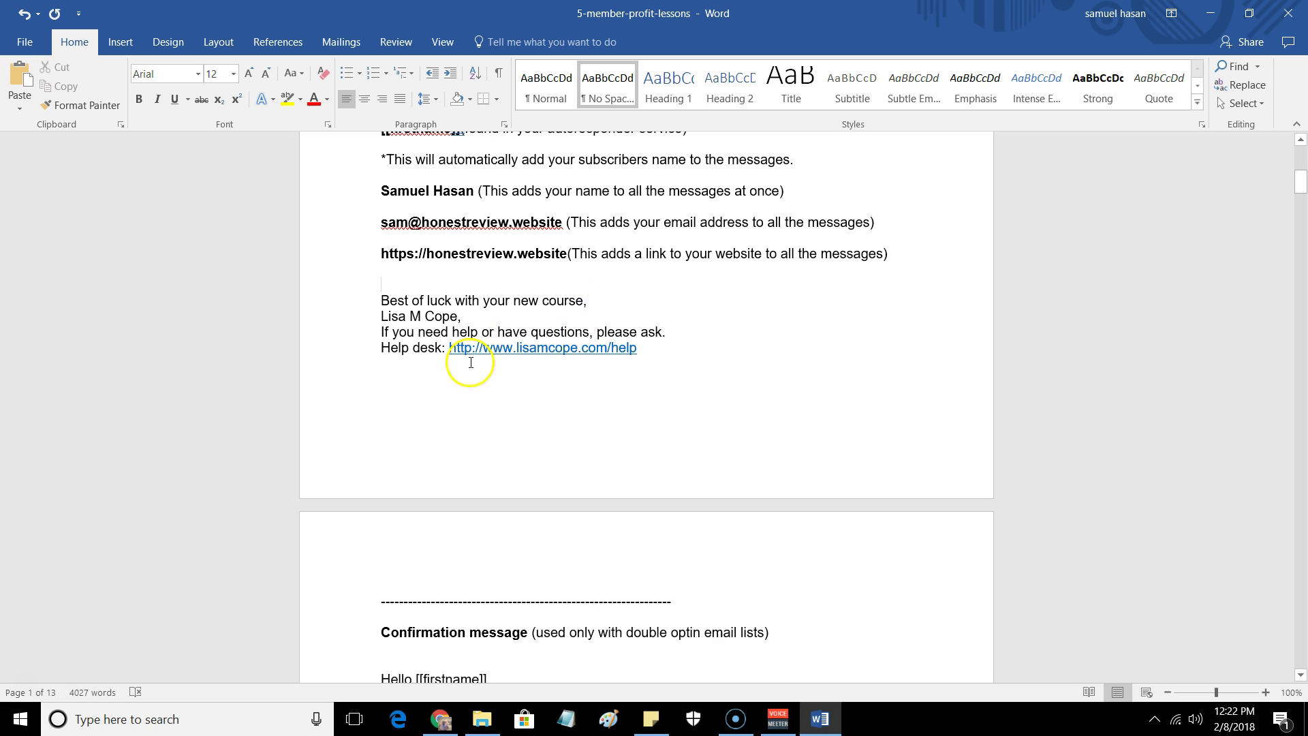
scroll(636, 322, "up", 3)
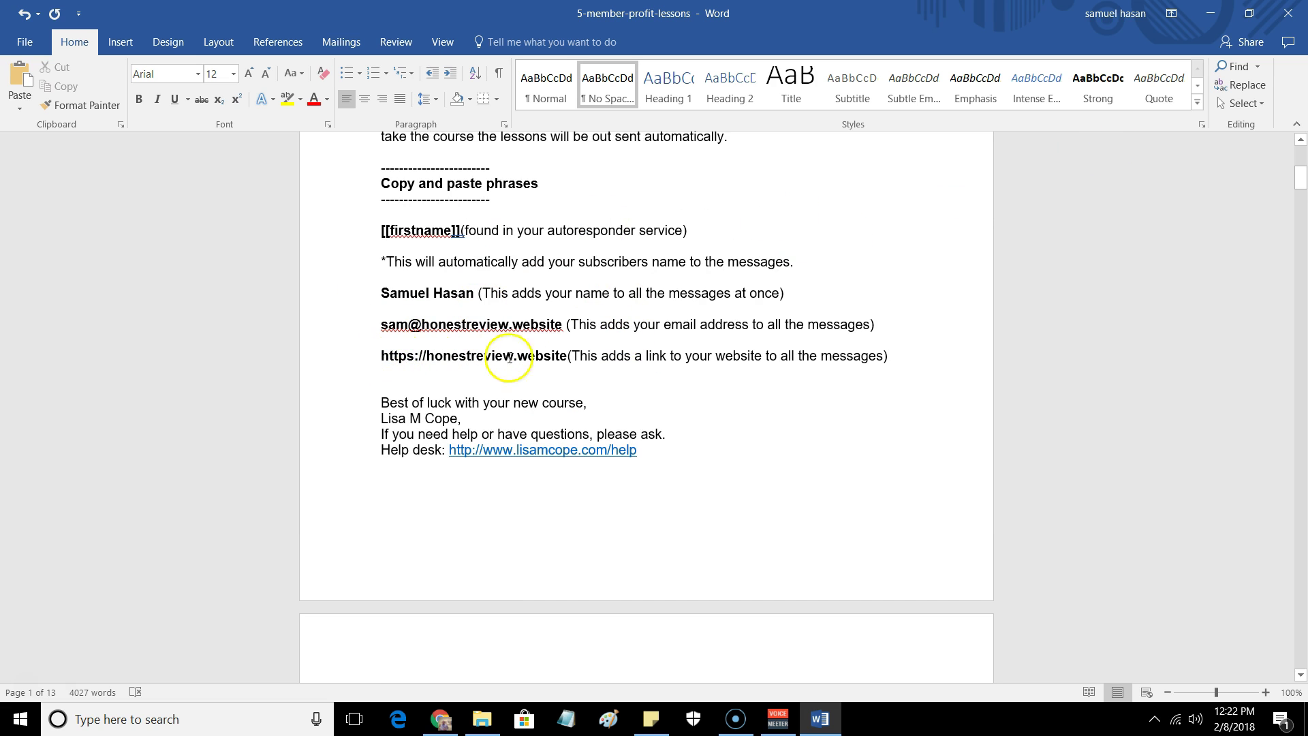
left_click(1211, 15)
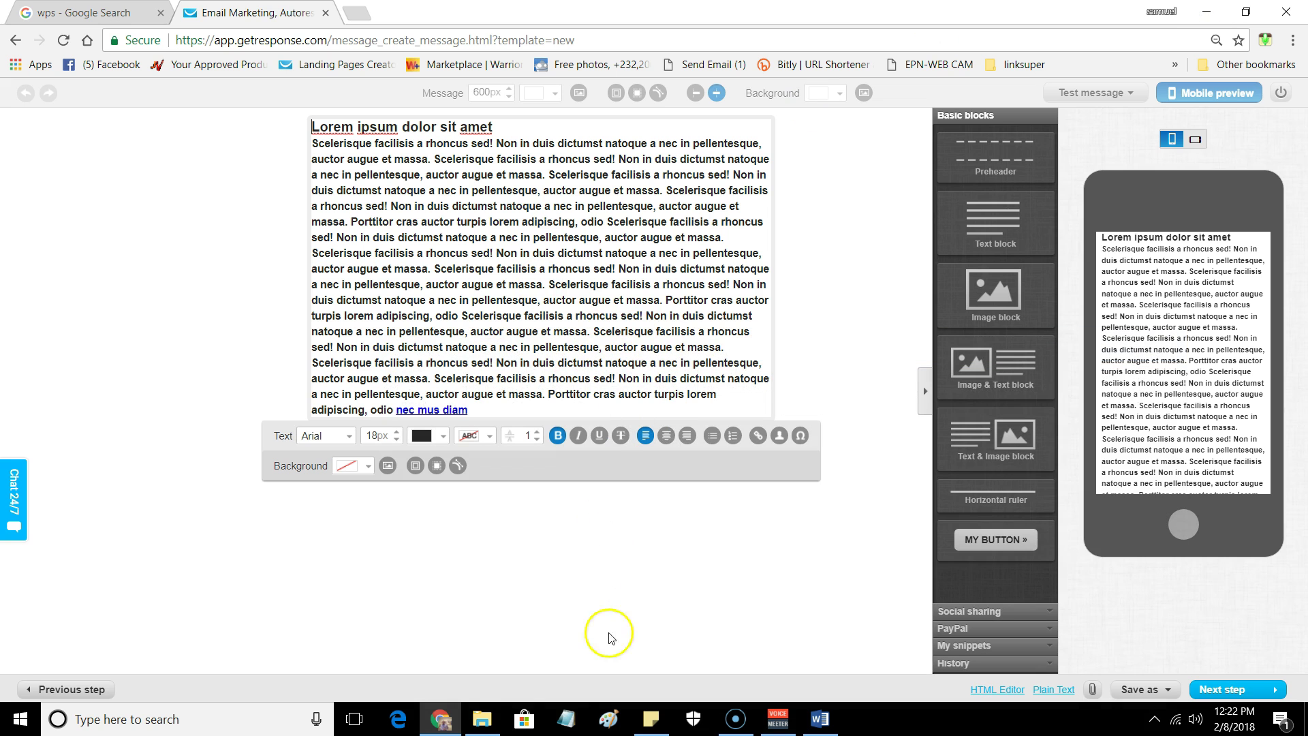
left_click(820, 718)
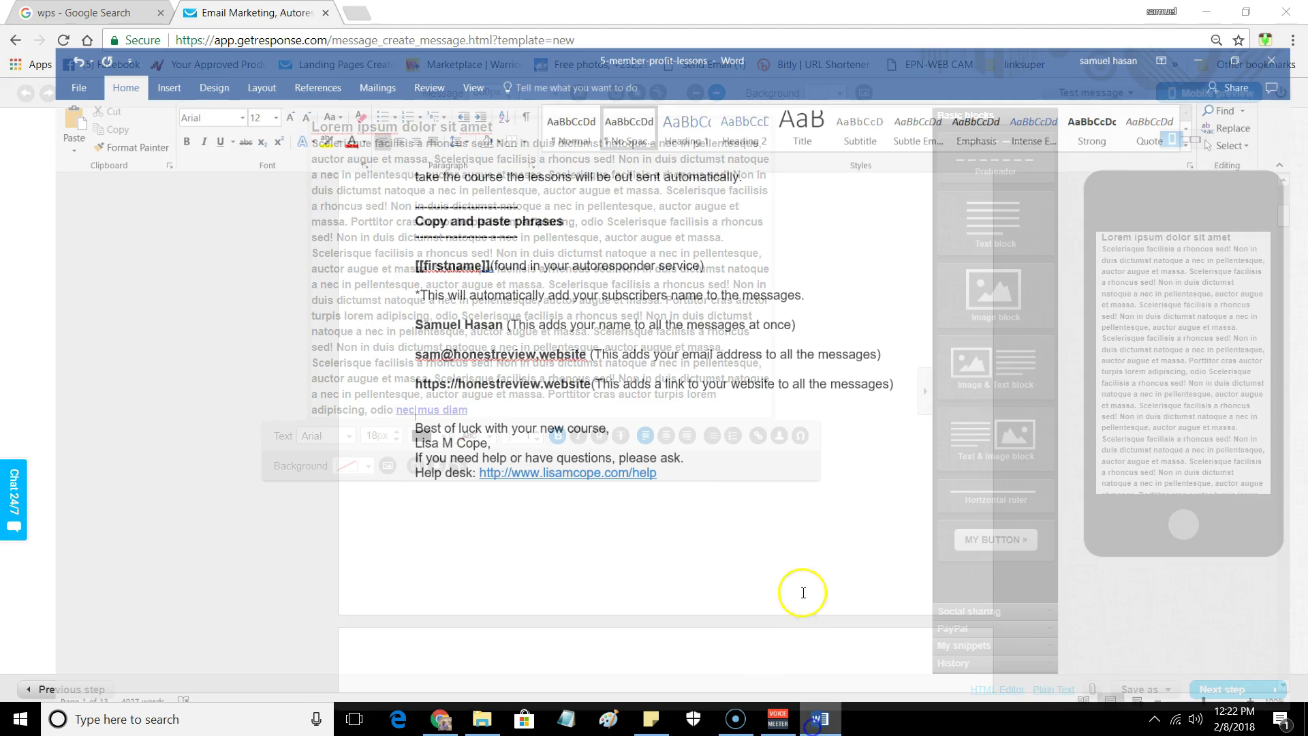
scroll(599, 320, "up", 10)
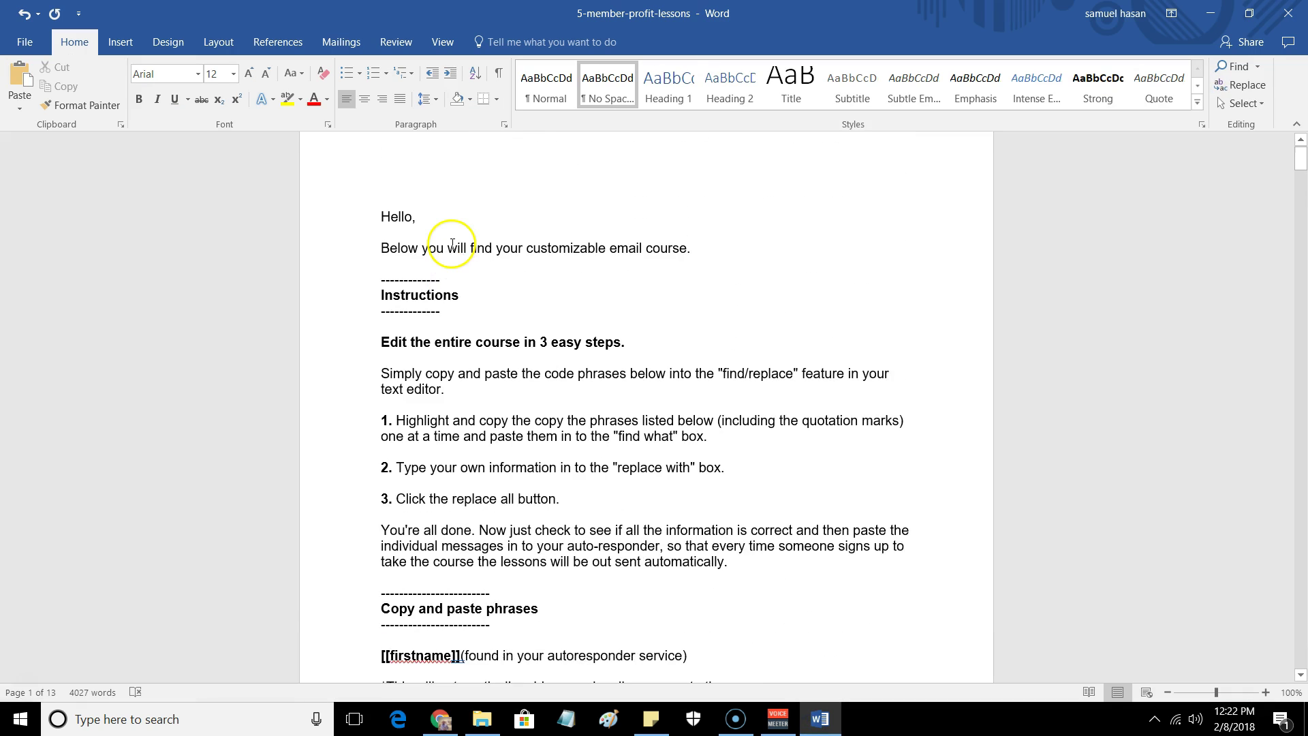
scroll(400, 242, "down", 1)
scroll(406, 244, "down", 6)
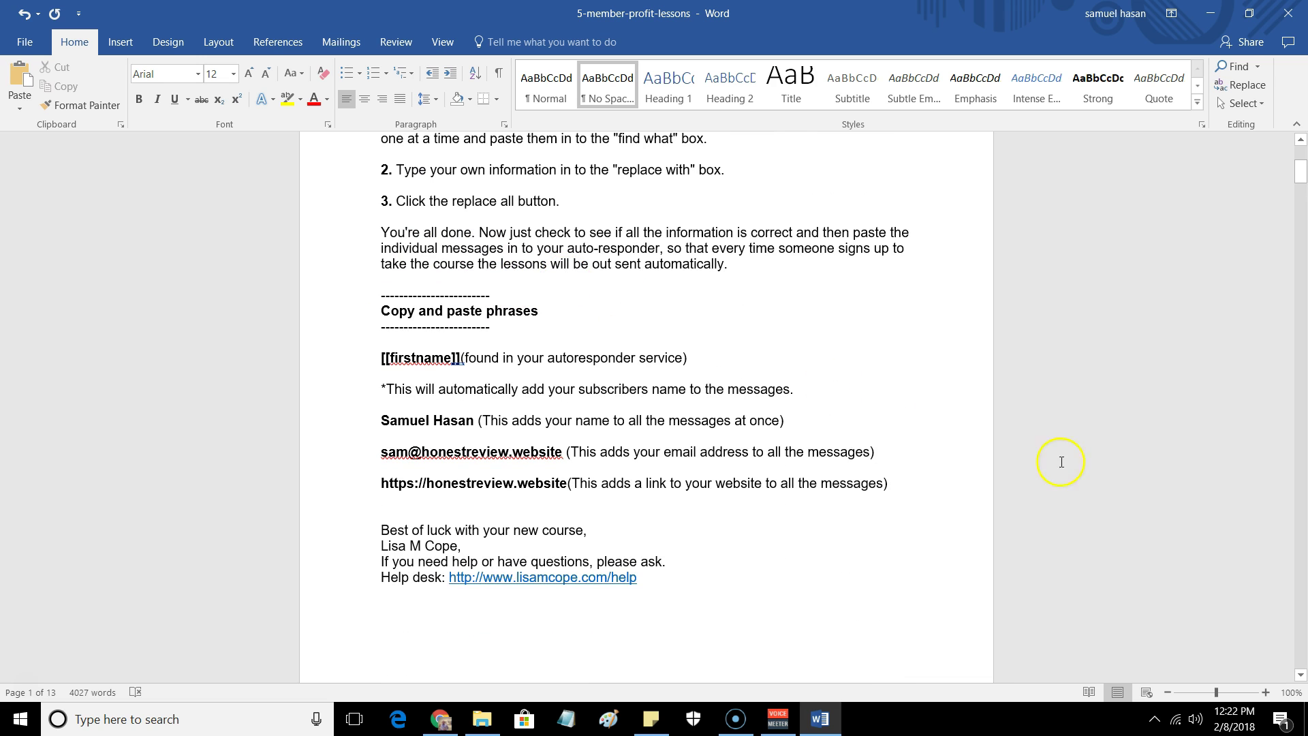
- Copy the Lesson 1 body again, from "Hello [[firstname]]," through the end of the P.S. above the Lesson 2 divider
left_click_drag(1301, 181, 1300, 226)
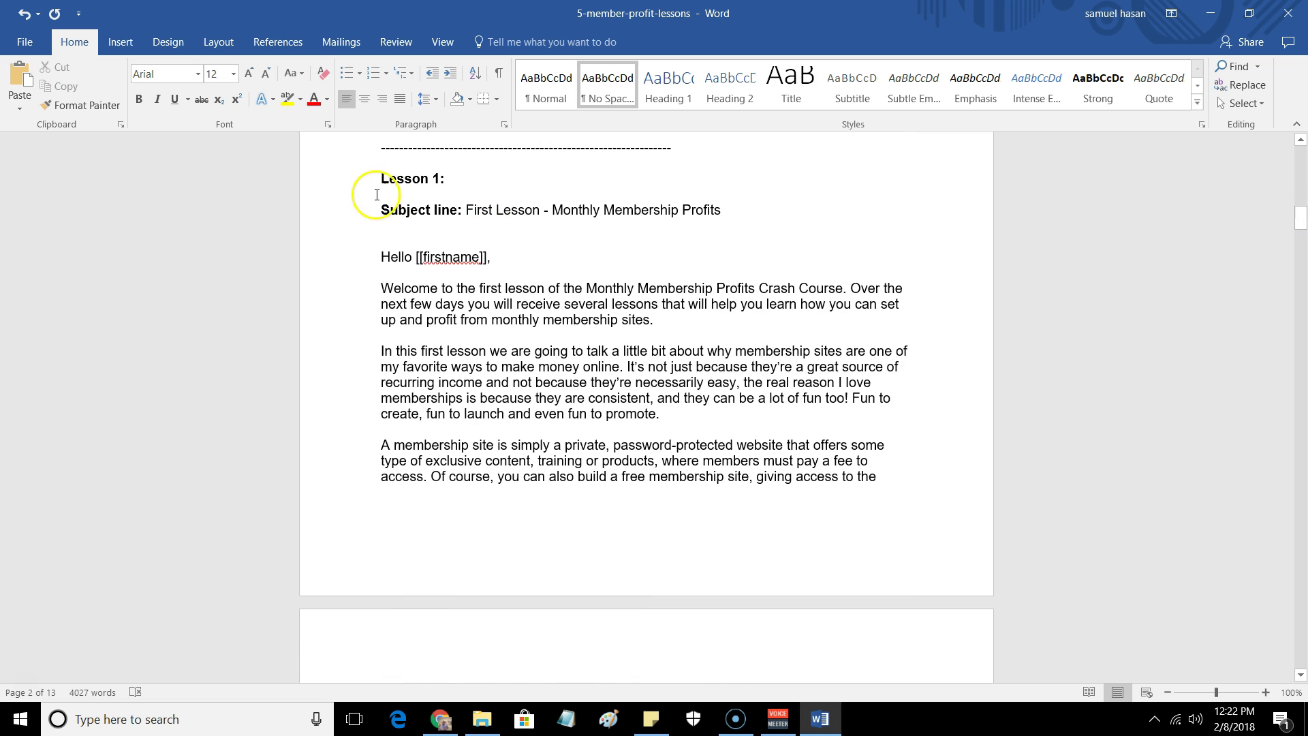
left_click(379, 262)
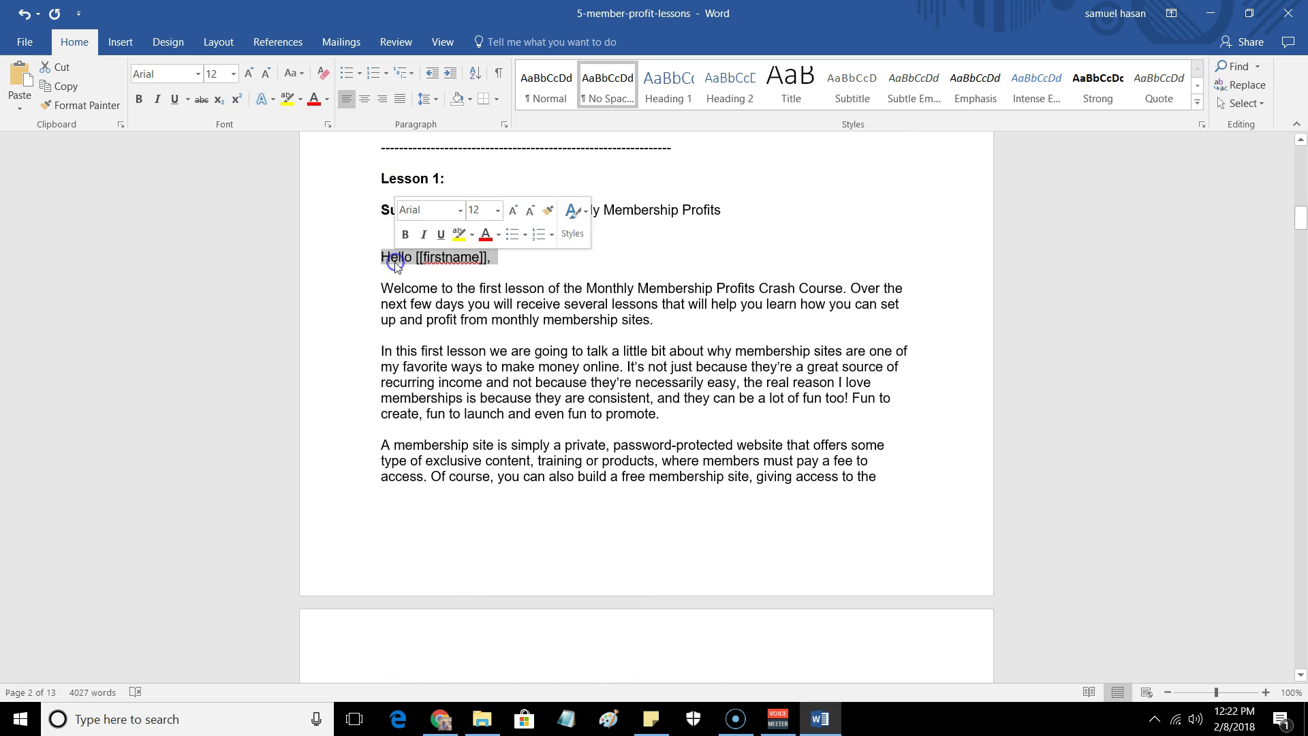
left_click(381, 260)
left_click_drag(438, 290, 789, 525)
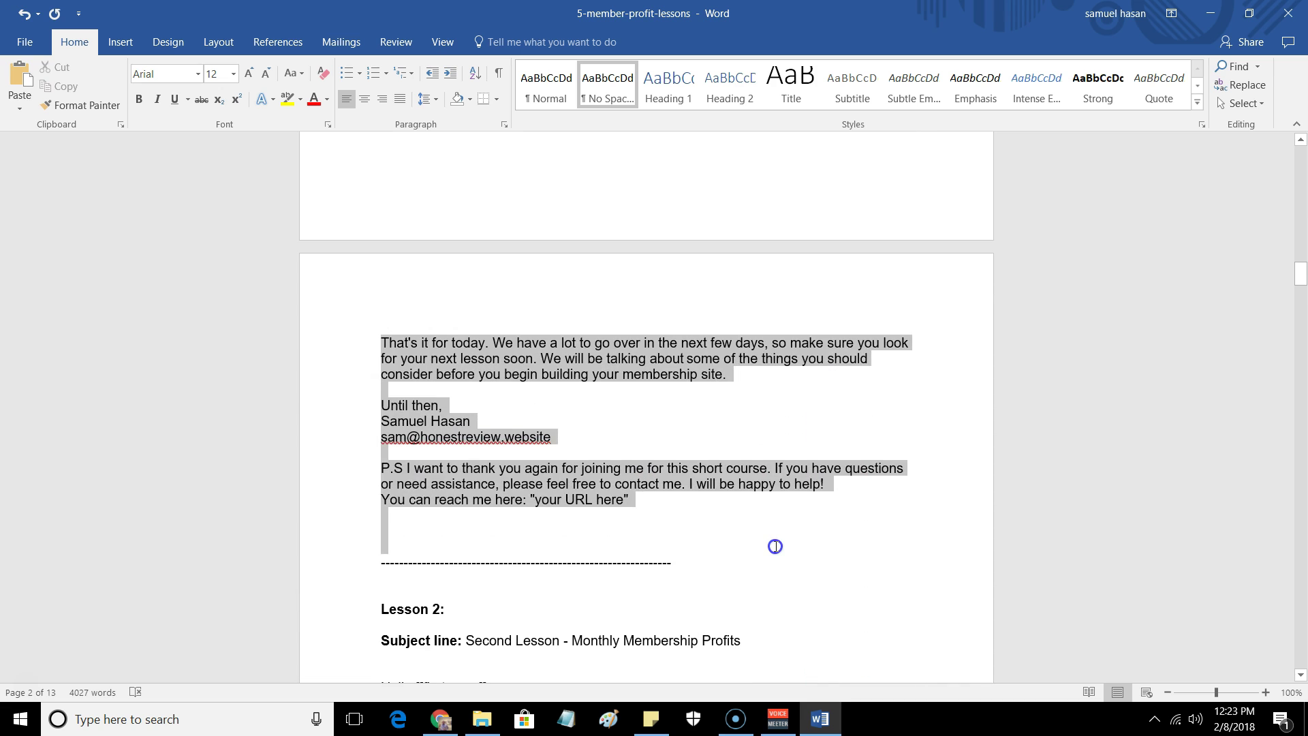
right_click(498, 485)
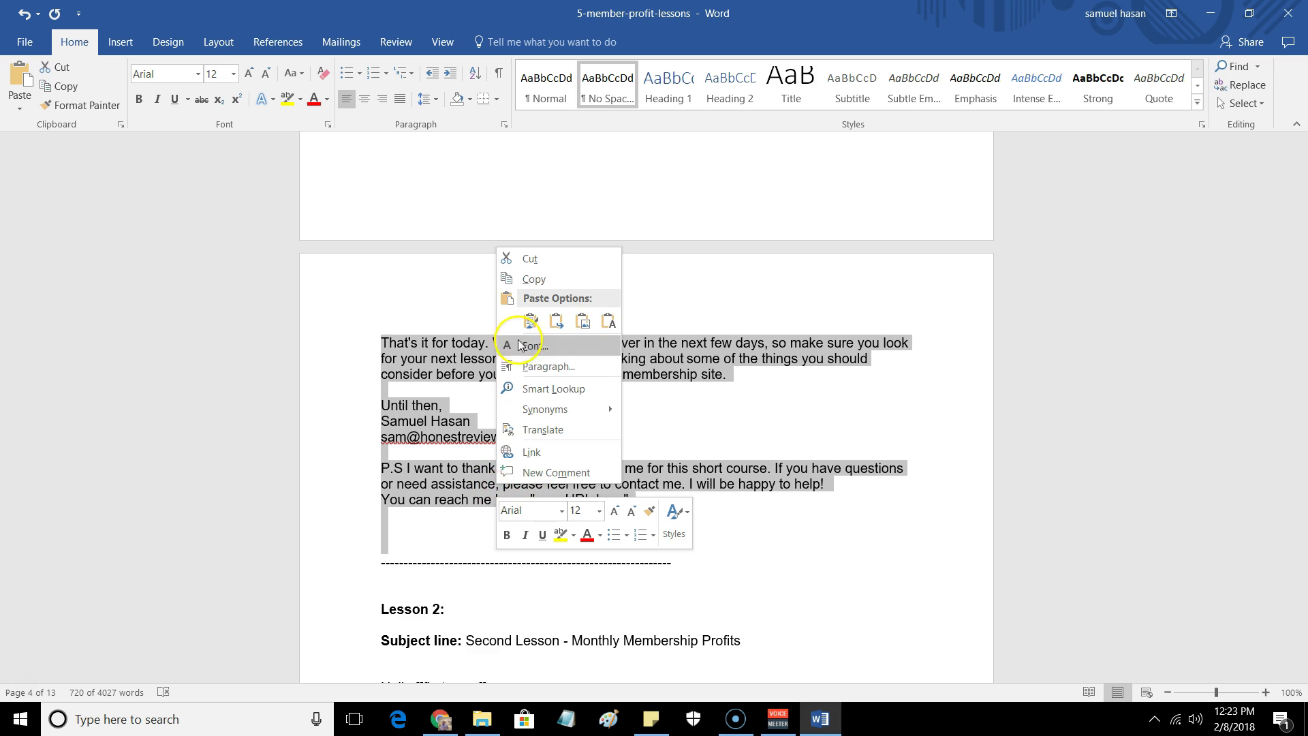
left_click(532, 279)
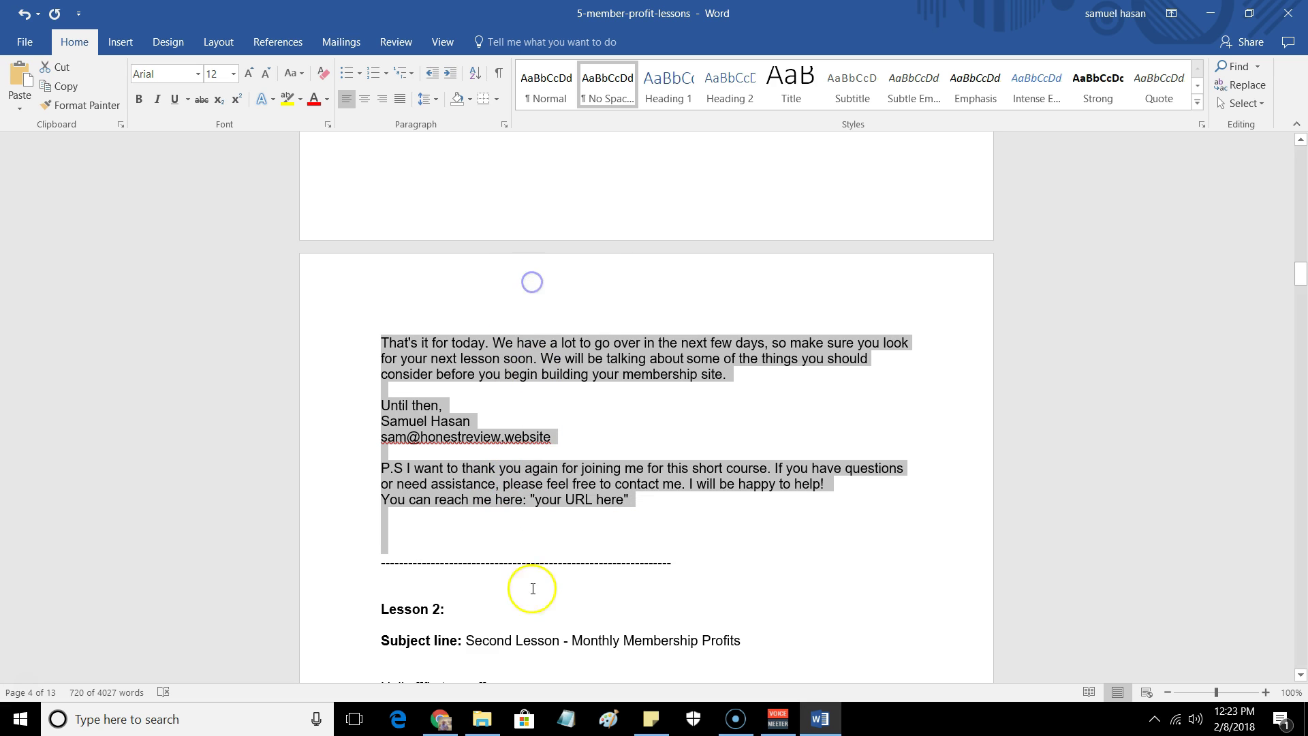
- Switch to Chrome and replace all the placeholder text in the email's text block with the copied Lesson 1 text
left_click(440, 718)
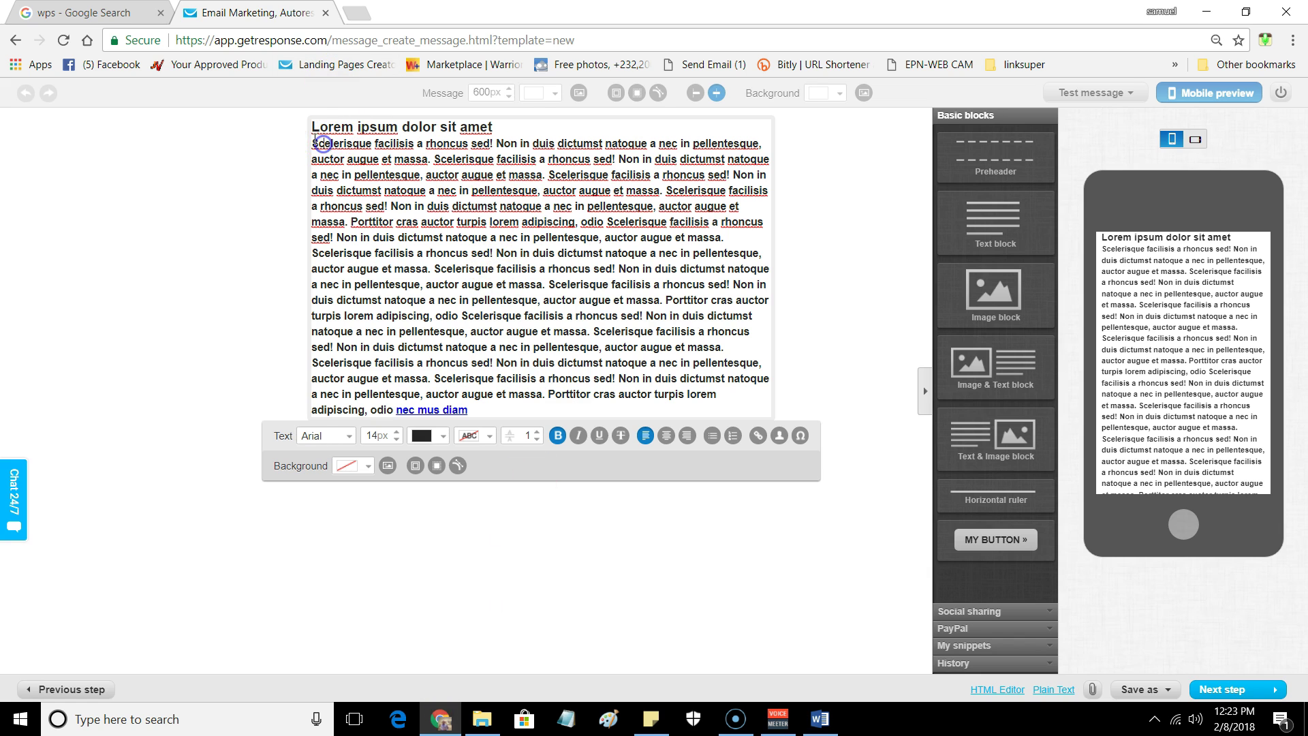
left_click(316, 127)
left_click_drag(315, 128, 490, 416)
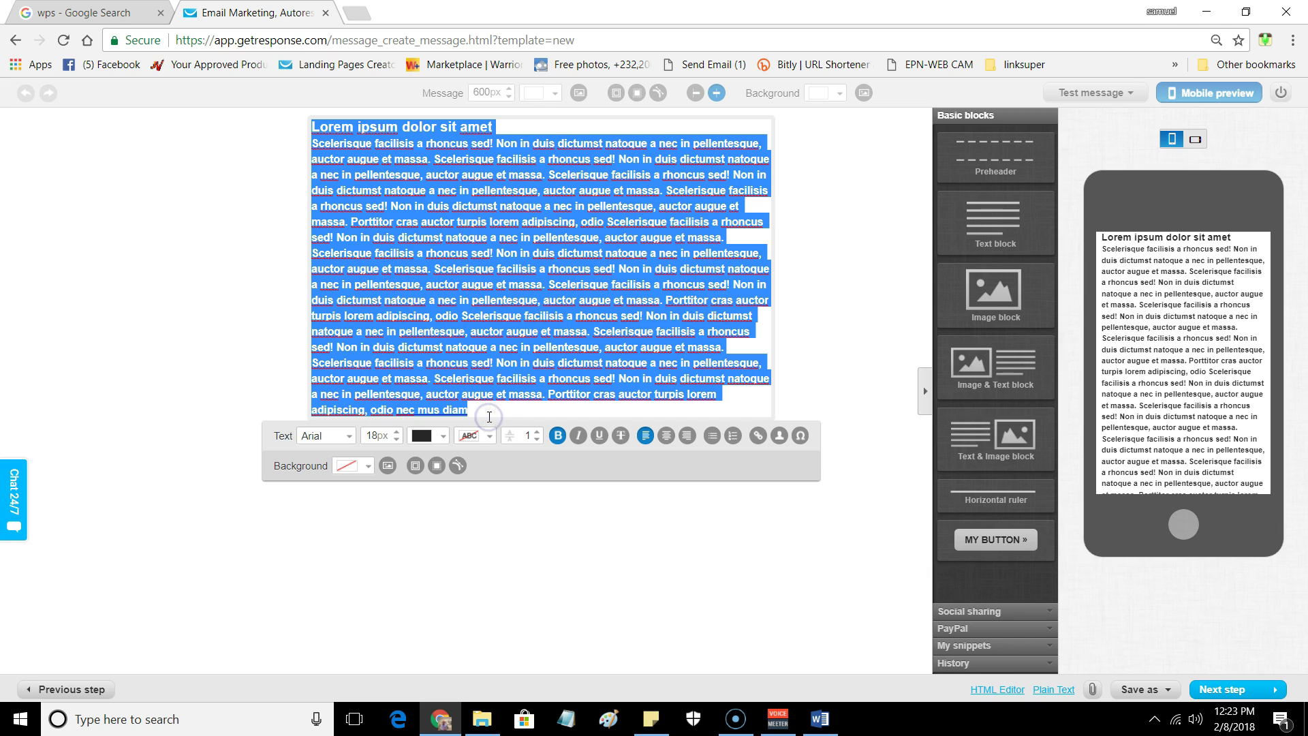
key("ctrl+v")
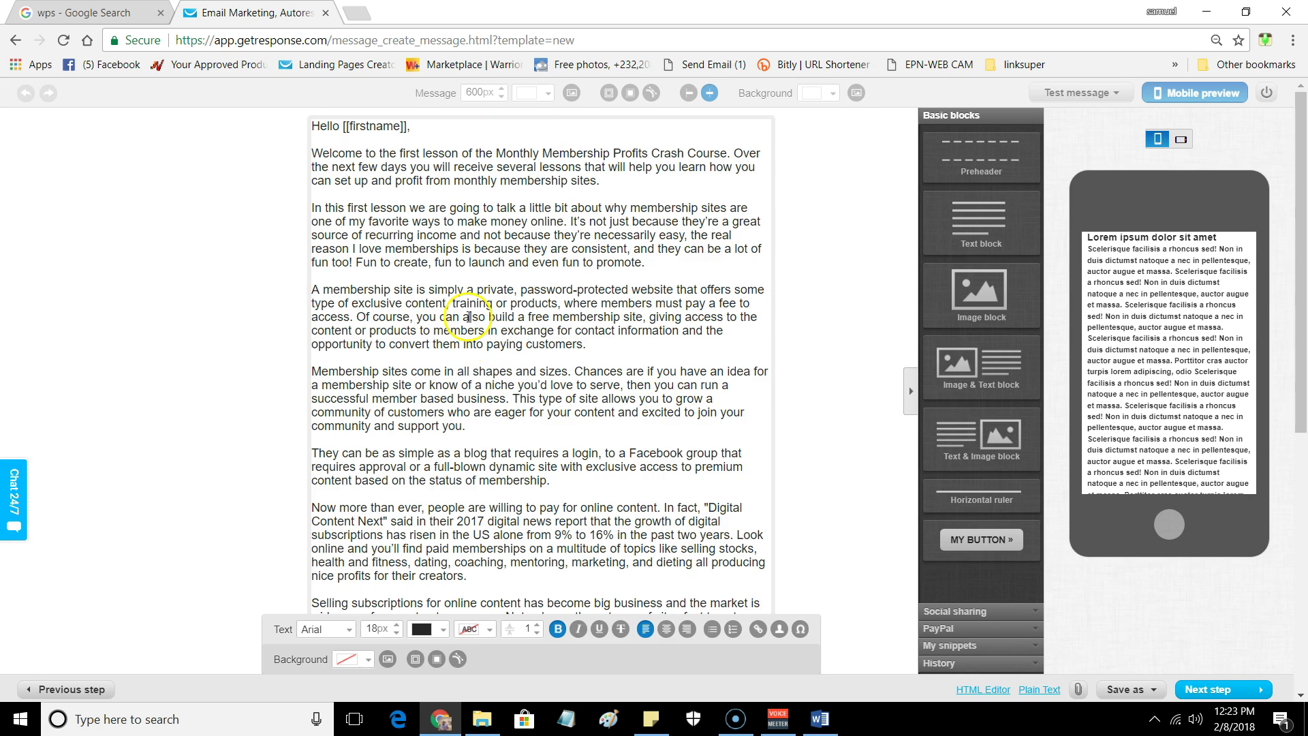
- Format the pasted lesson text in Courier at 14px and review it down to the P.S
left_click(436, 668)
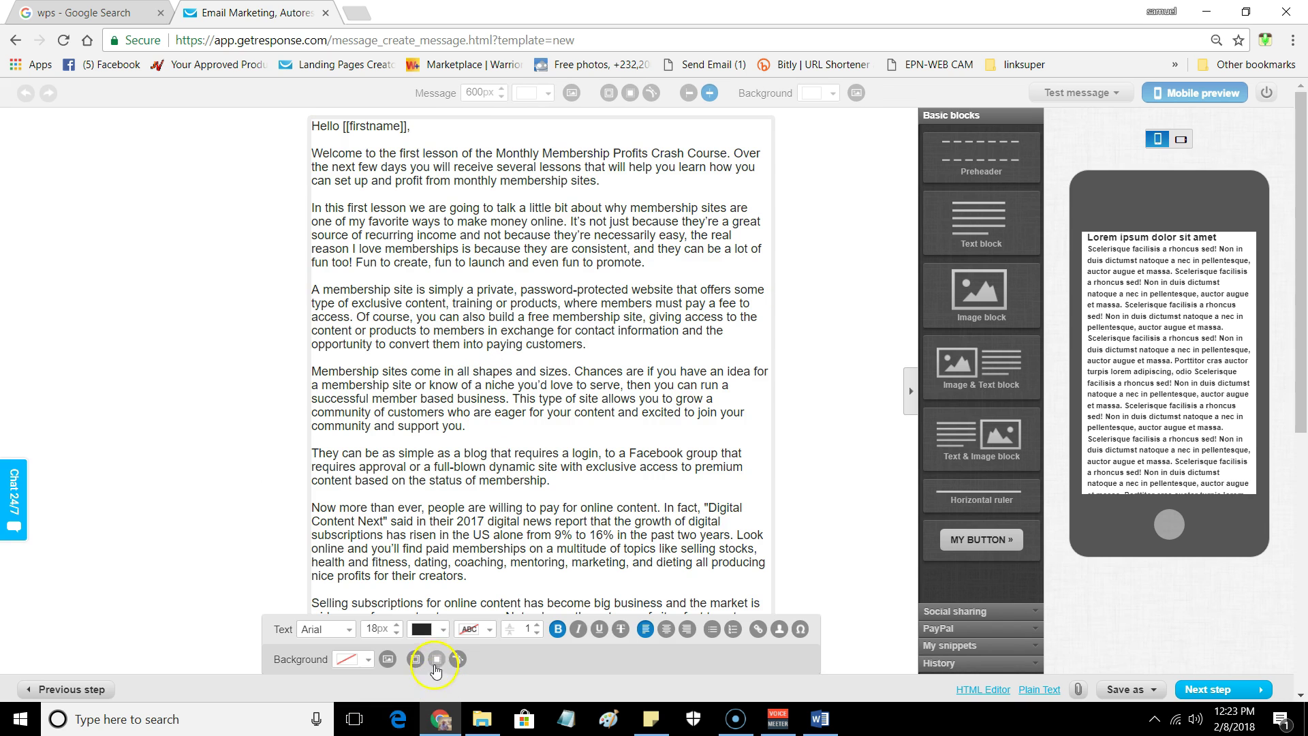
left_click(346, 635)
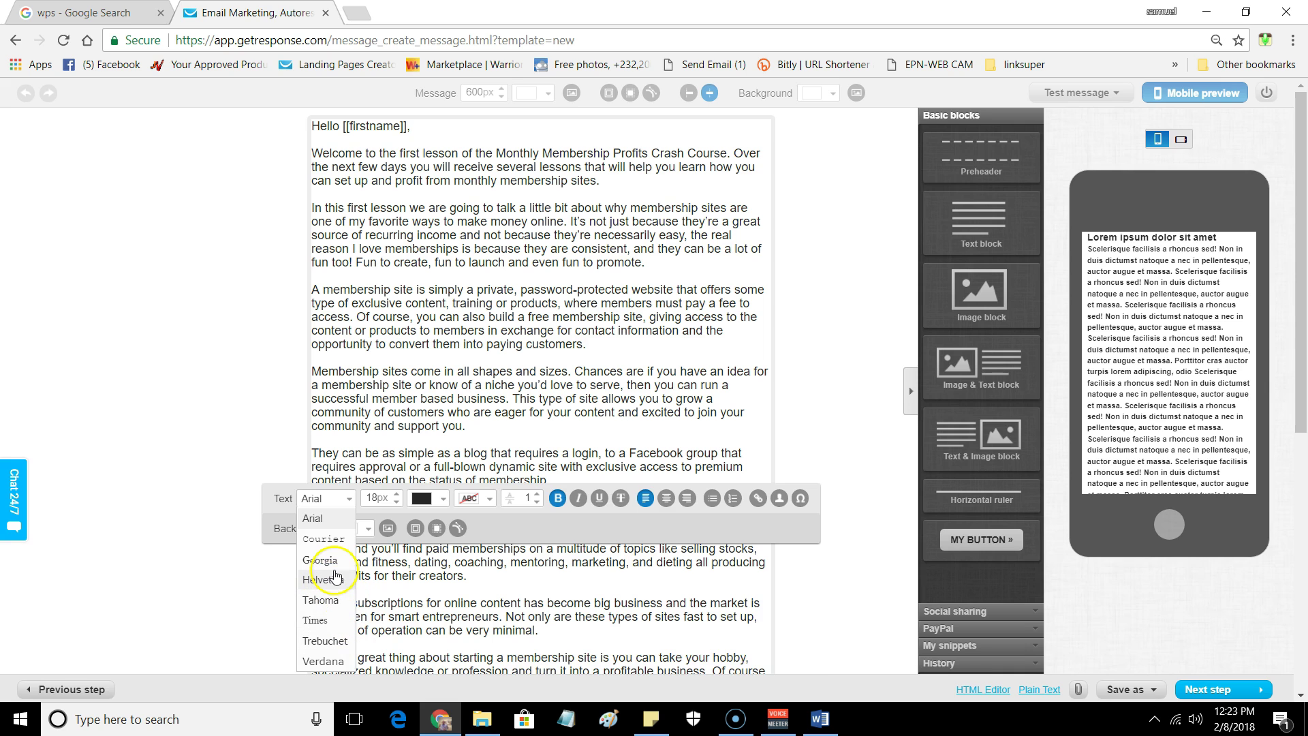
left_click(305, 537)
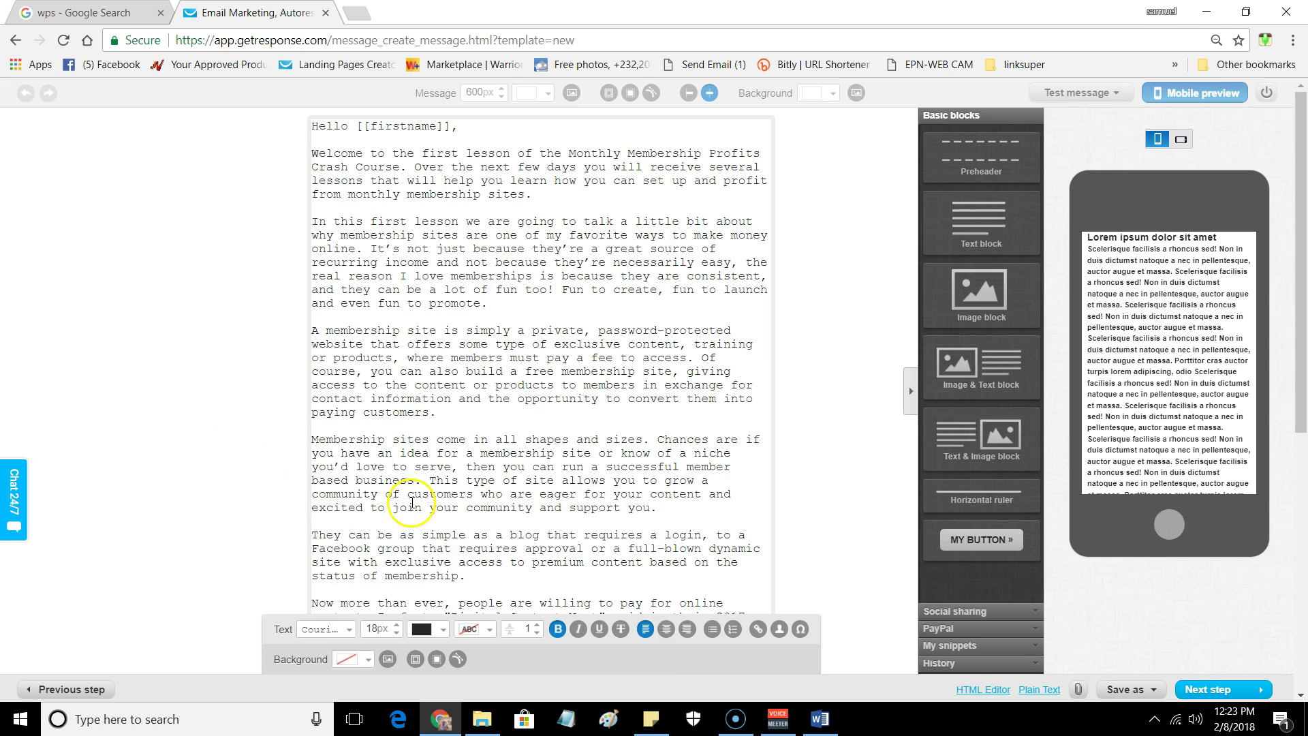
left_click(397, 634)
left_click(396, 633)
left_click(397, 634)
left_click(396, 634)
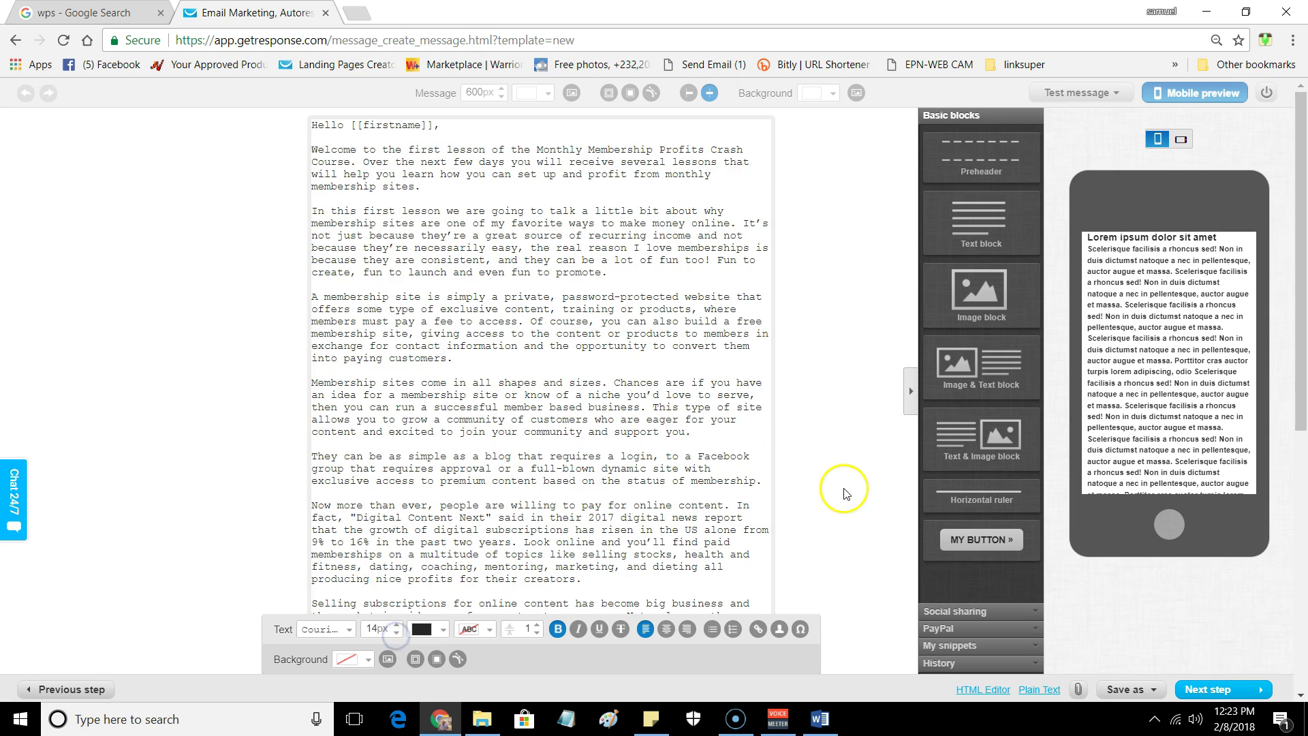
left_click(839, 481)
scroll(533, 346, "down", 4)
scroll(528, 353, "down", 4)
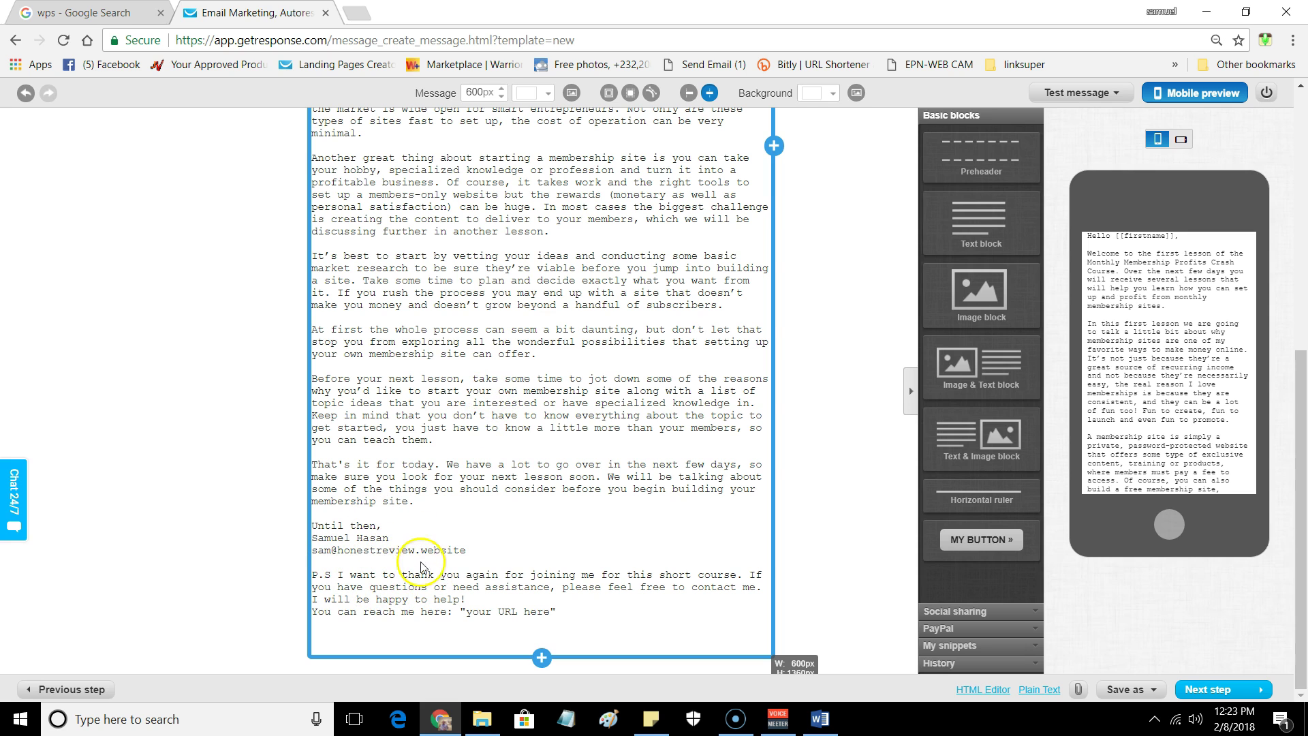
- Replace the "your URL here" placeholder in the P.S. contact line with "honestreview.webste"
left_click(564, 617)
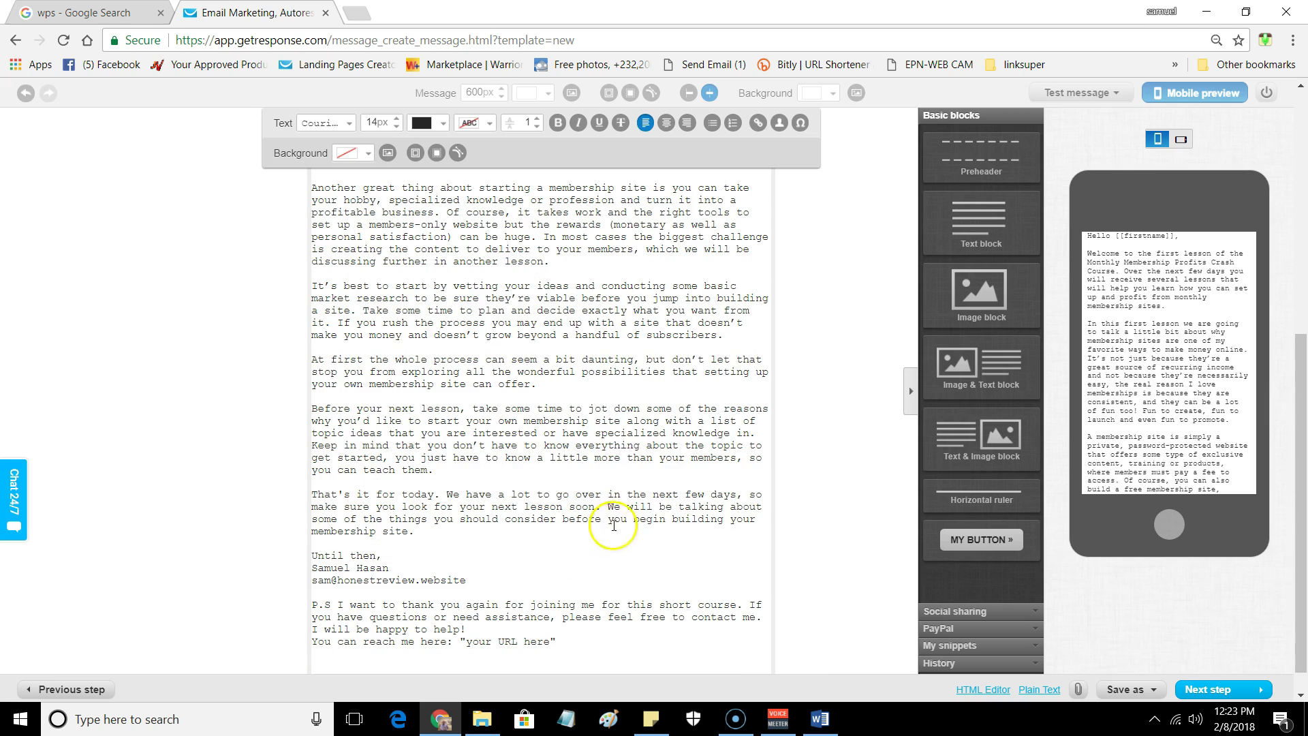
left_click(862, 558)
scroll(528, 628, "down", 1)
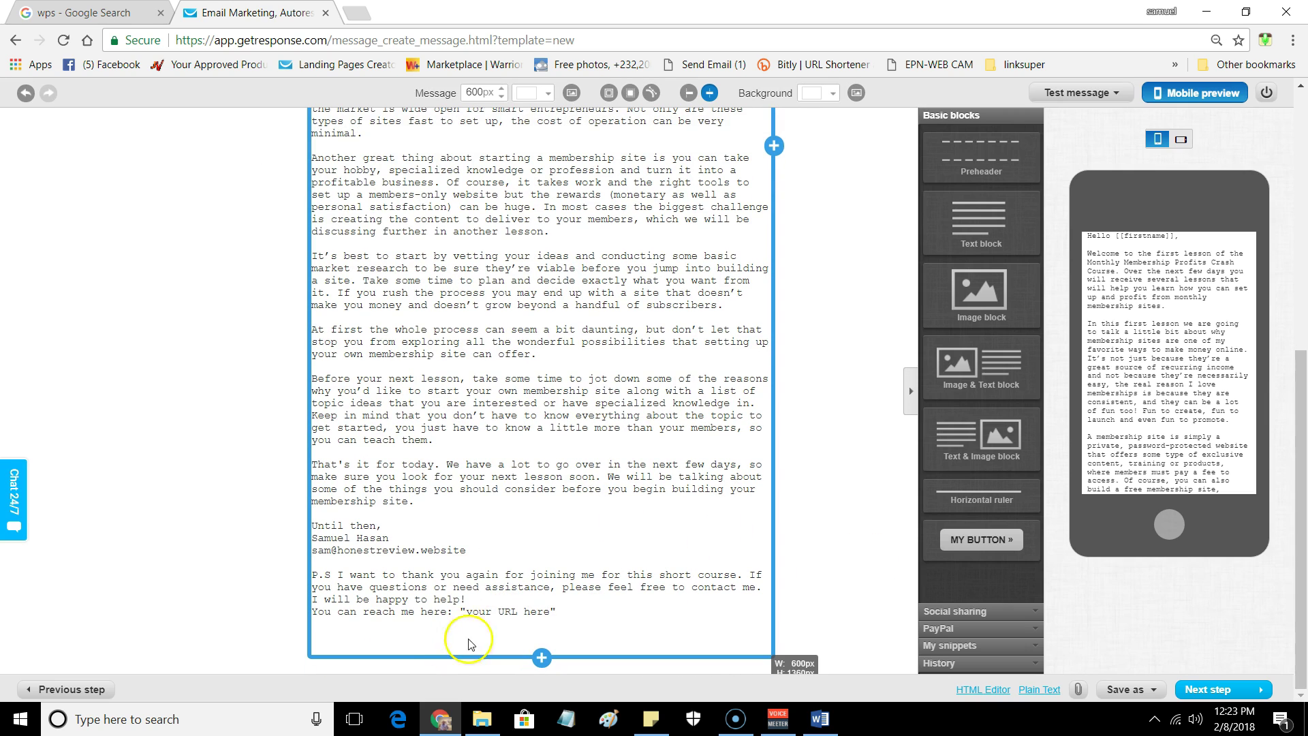
left_click(462, 614)
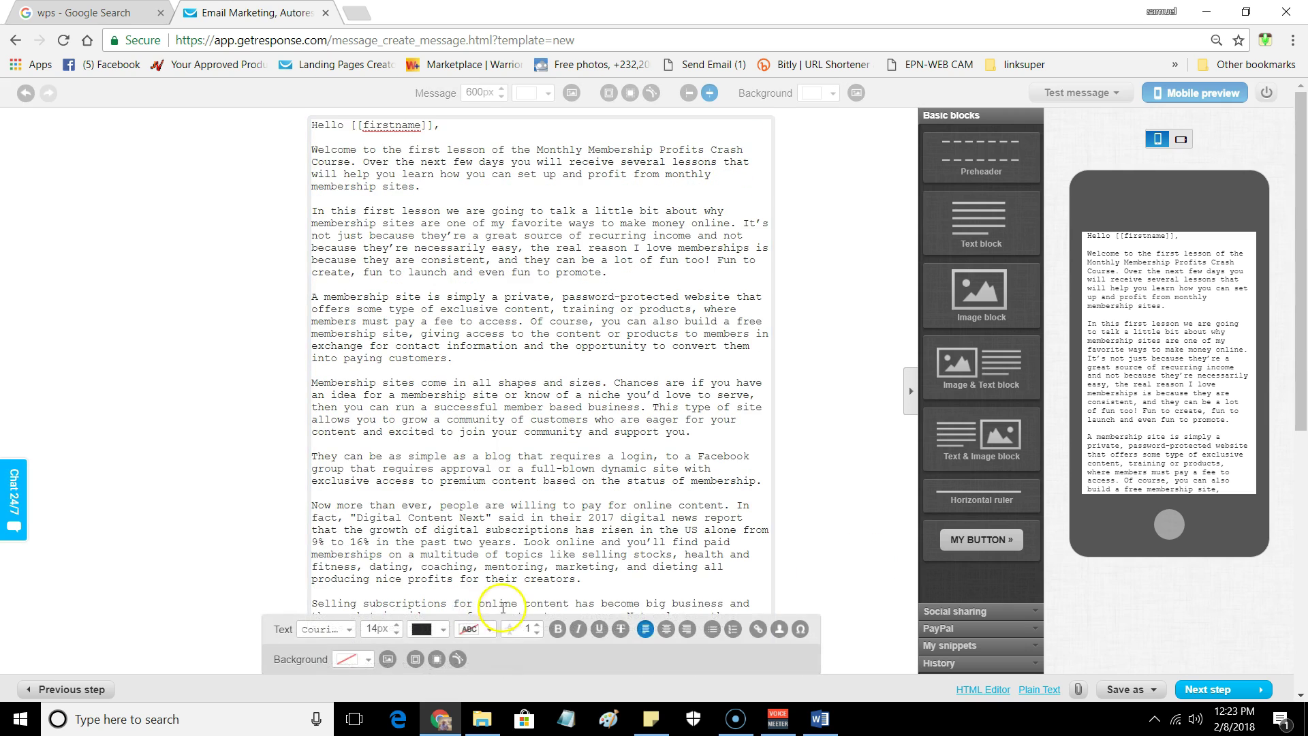
scroll(522, 631, "down", 3)
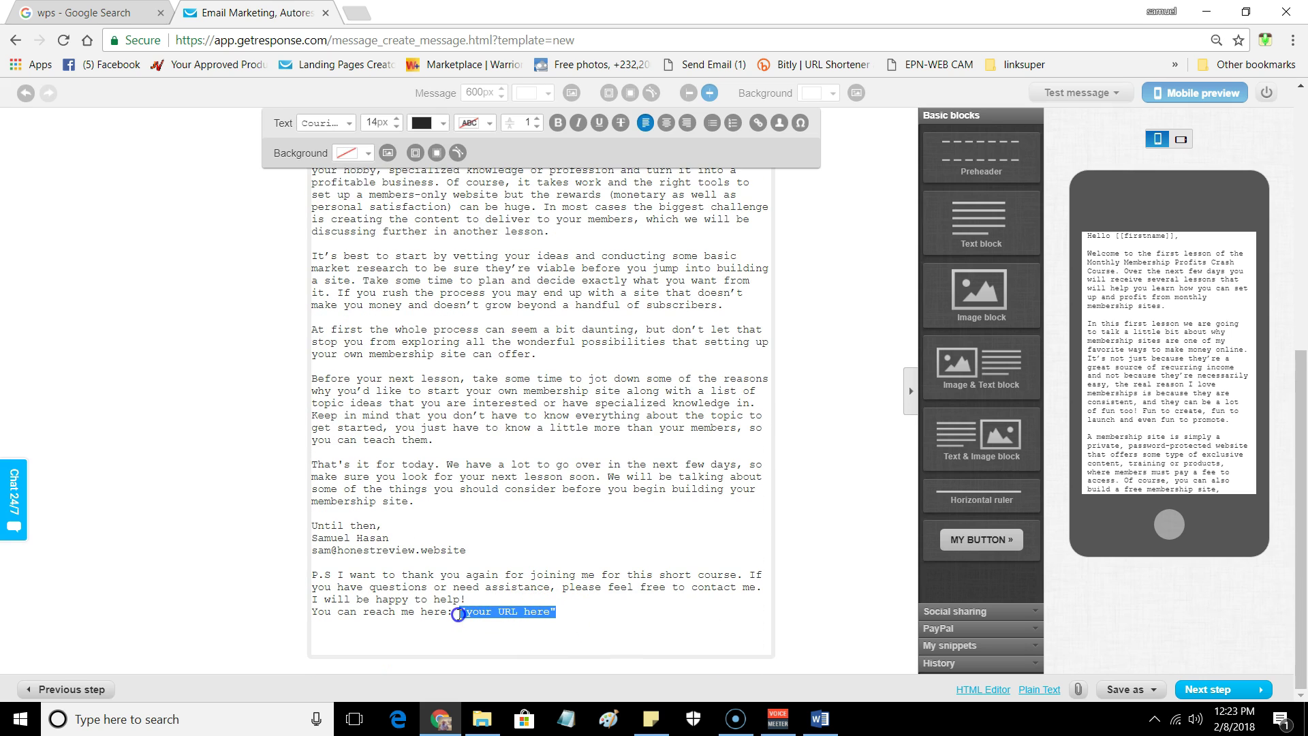
key("BackSpace")
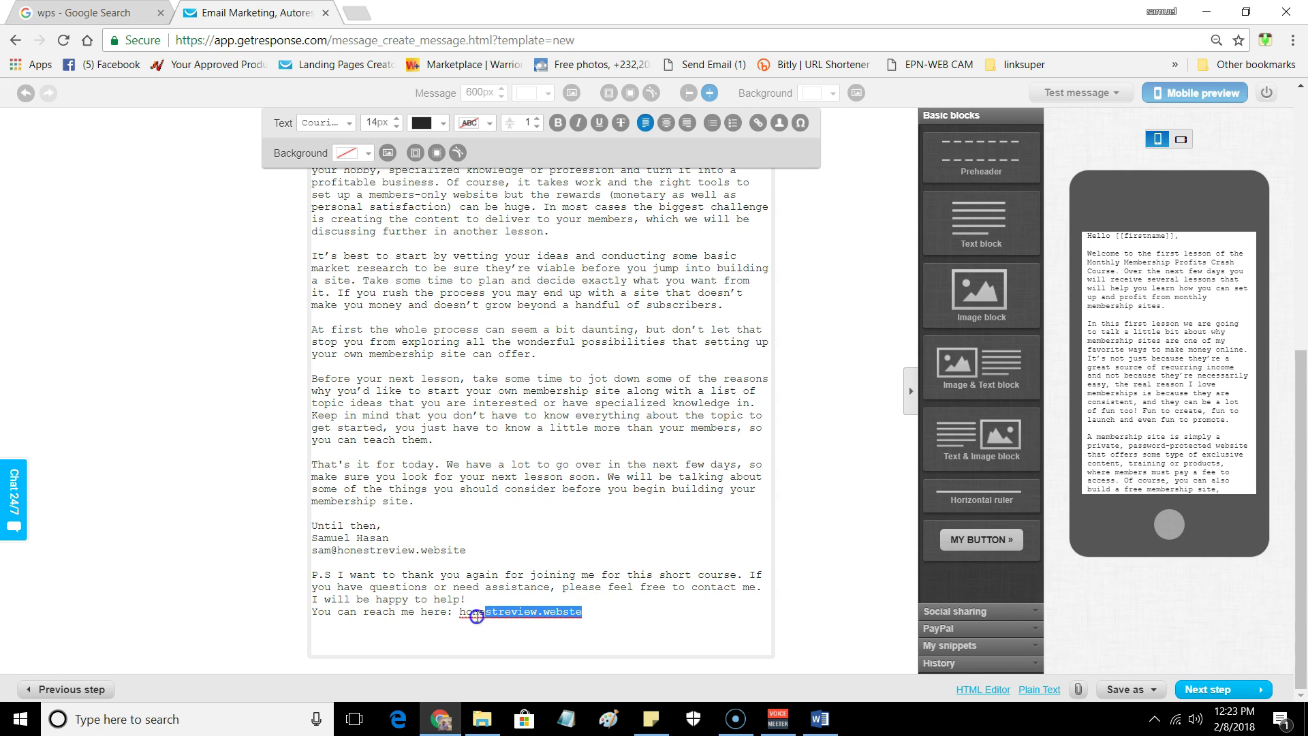
left_click(753, 127)
left_click(531, 364)
type("h")
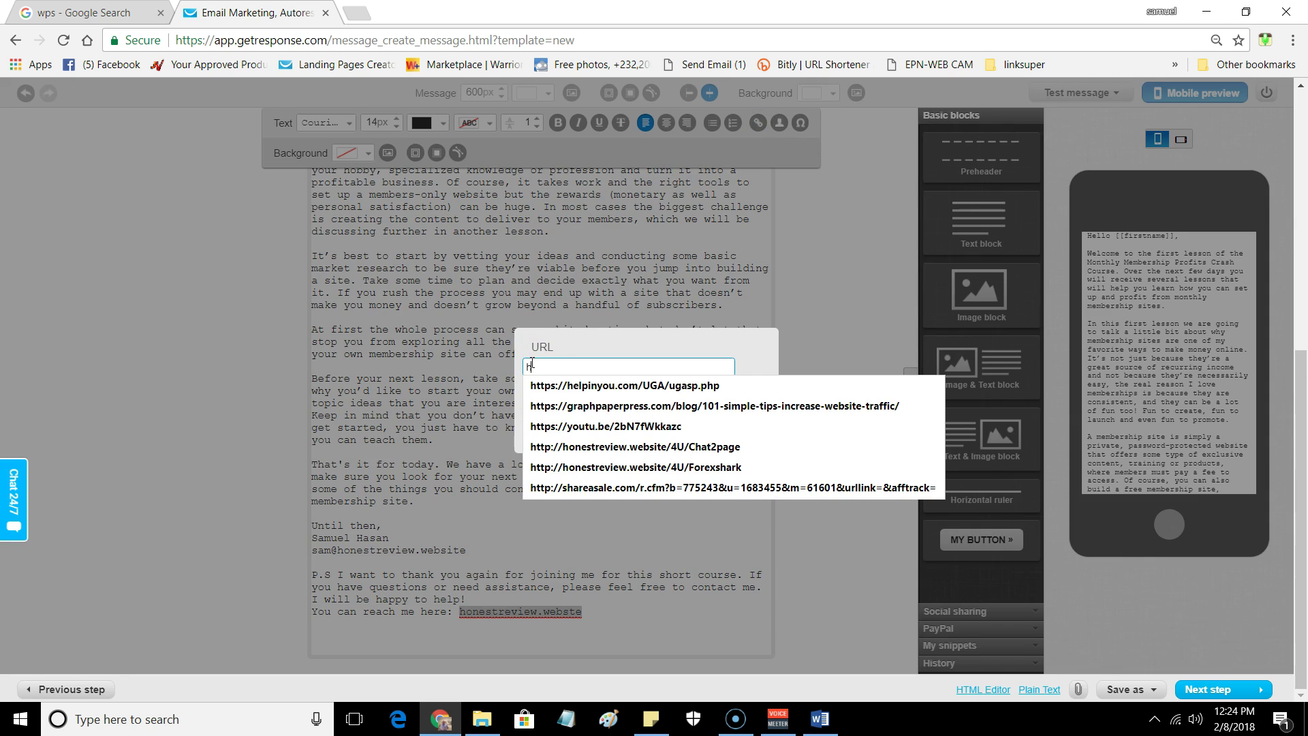
left_click(606, 452)
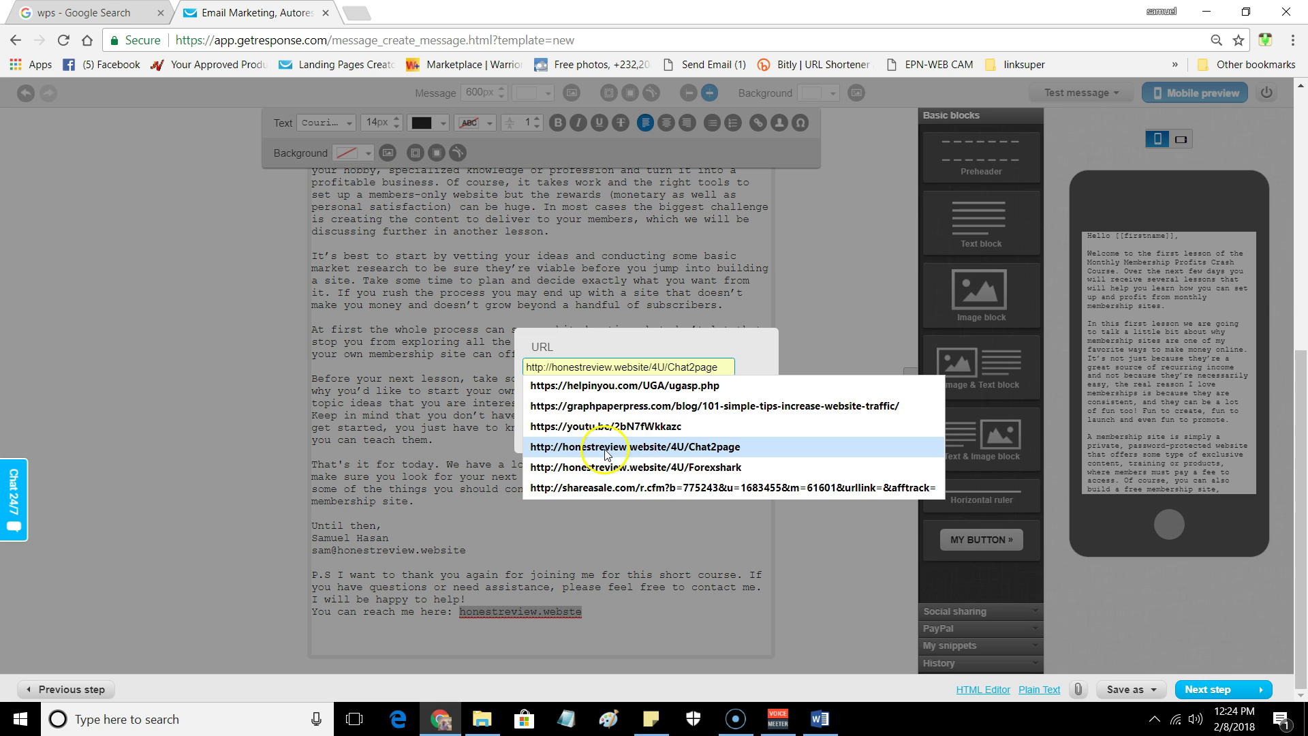
left_click(749, 434)
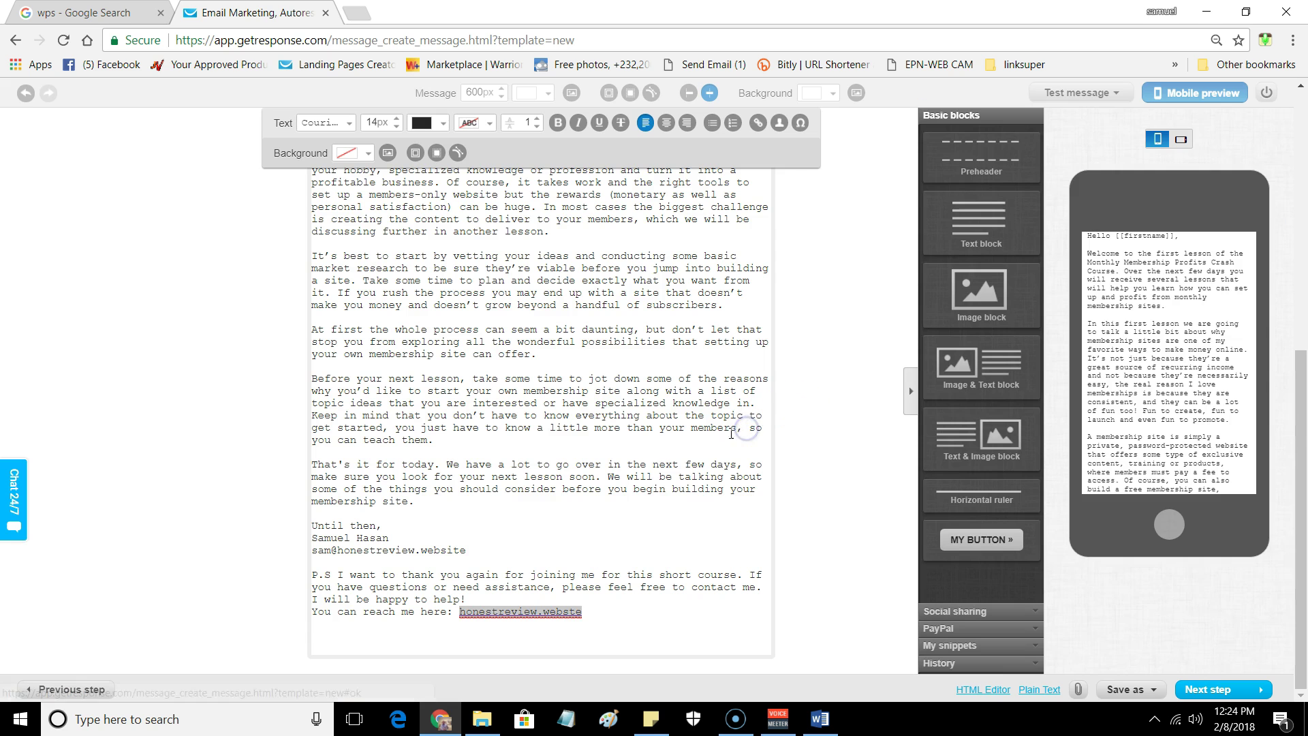
left_click(606, 576)
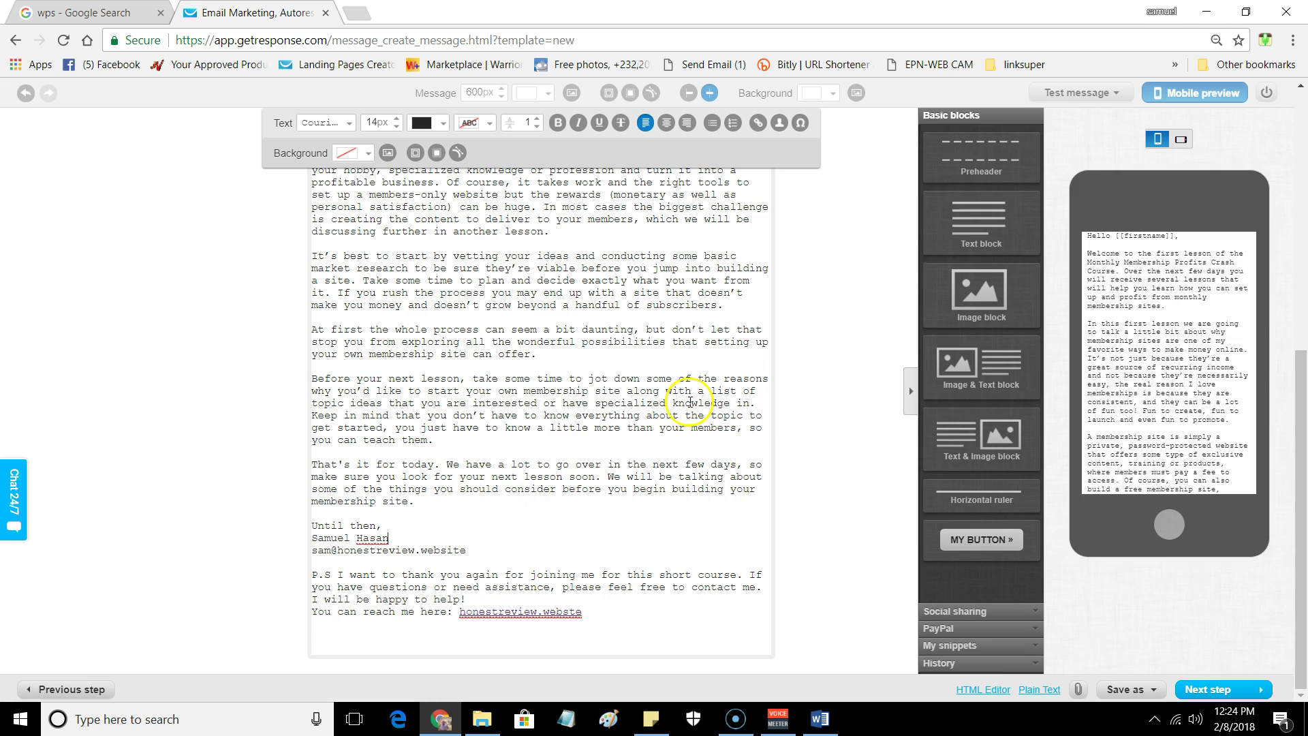
- Review the email from the [[firstname]] greeting to the P.S. and check its SpamScore
scroll(701, 357, "up", 4)
scroll(430, 266, "up", 4)
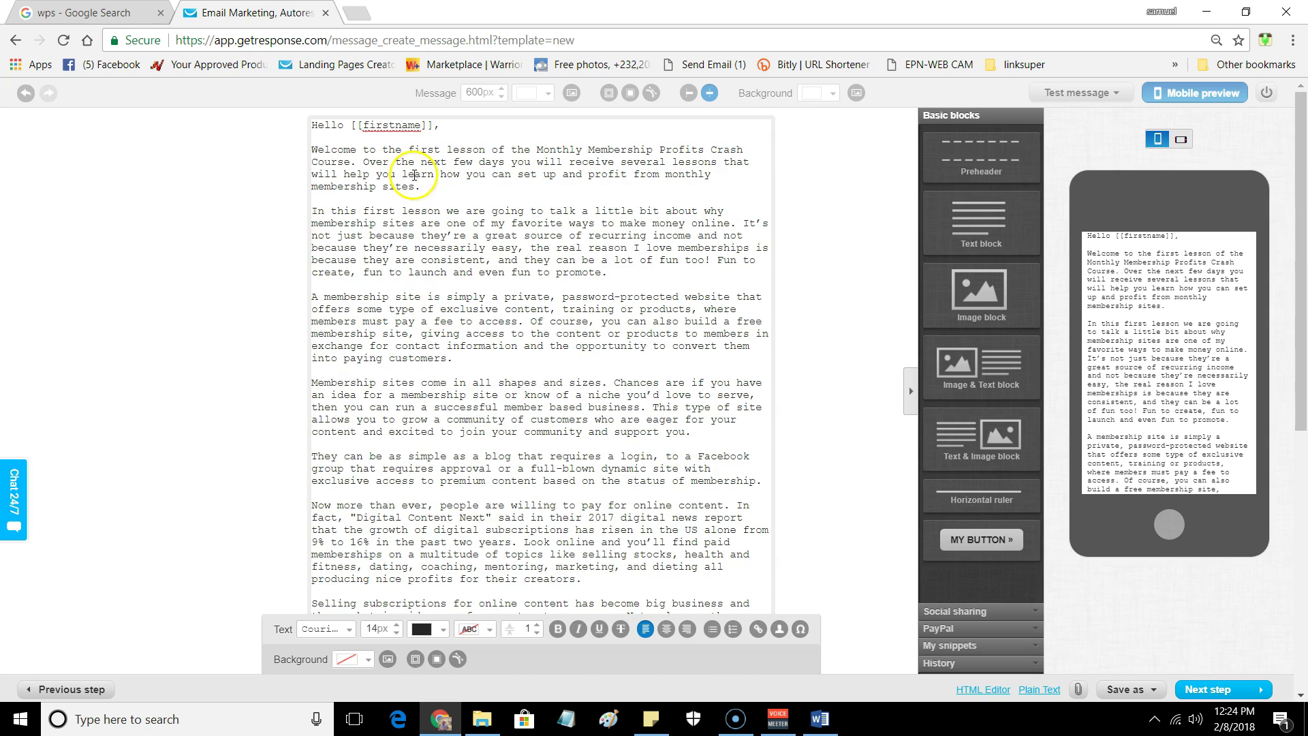
scroll(661, 211, "down", 6)
scroll(663, 222, "up", 6)
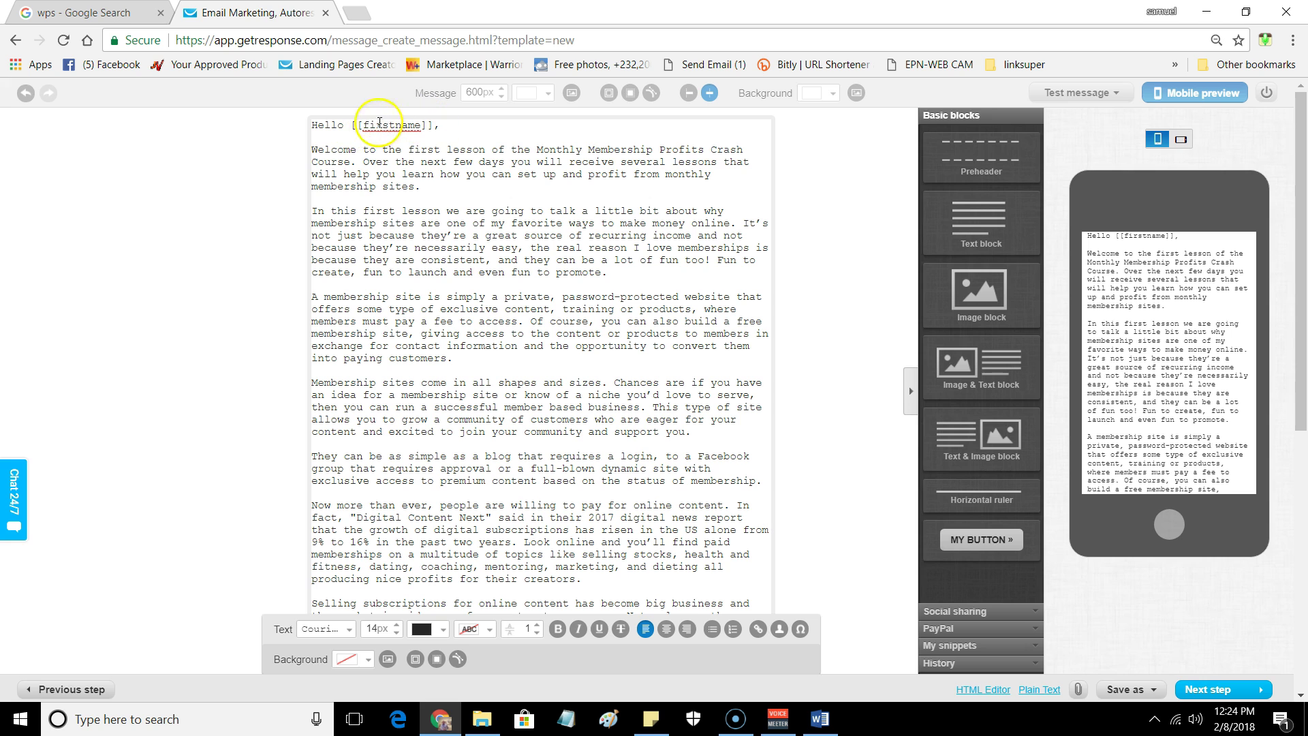
scroll(592, 246, "down", 6)
scroll(523, 300, "down", 2)
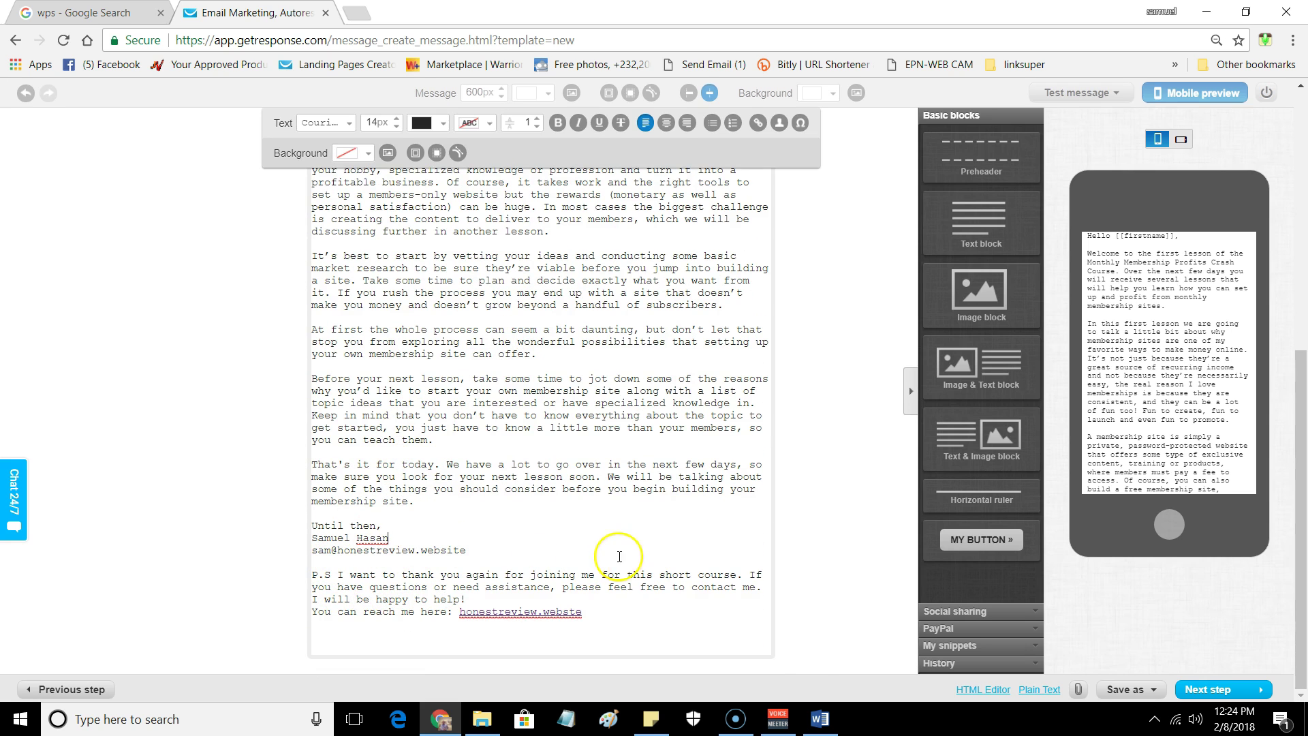
left_click(822, 192)
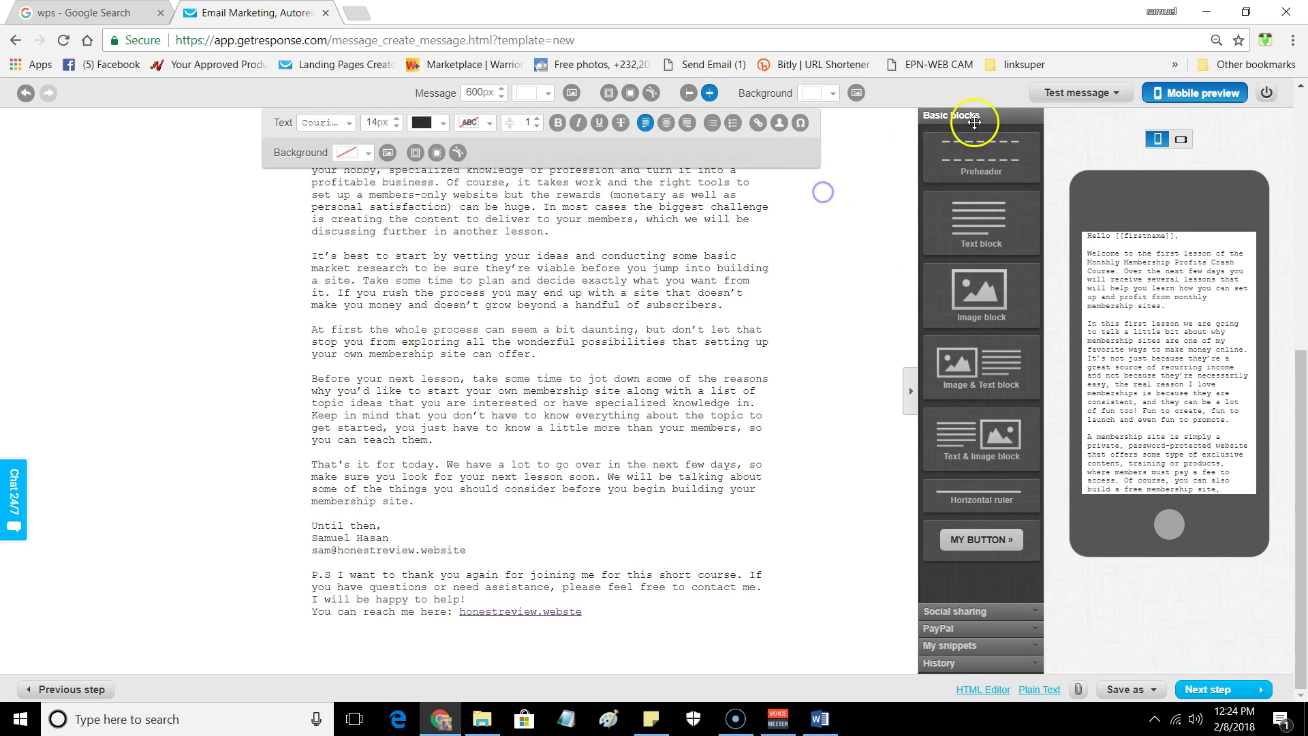
left_click(1082, 93)
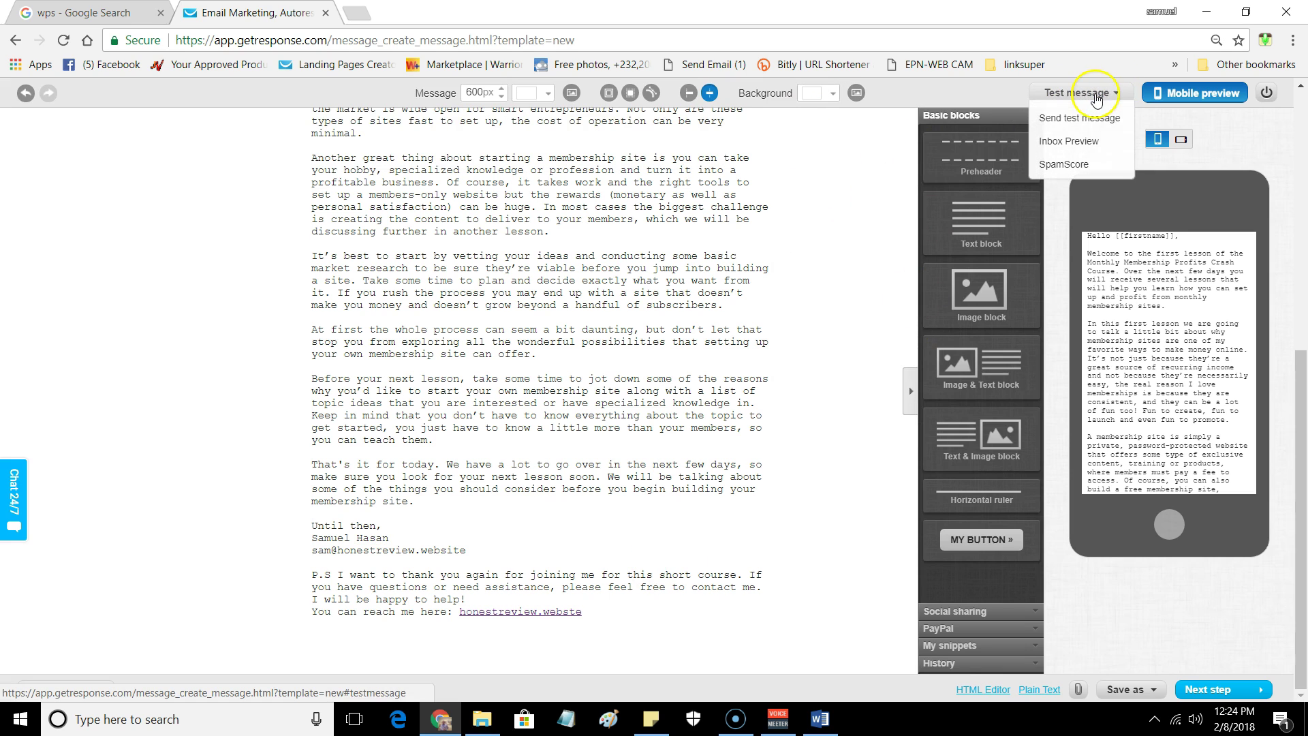
left_click(1064, 164)
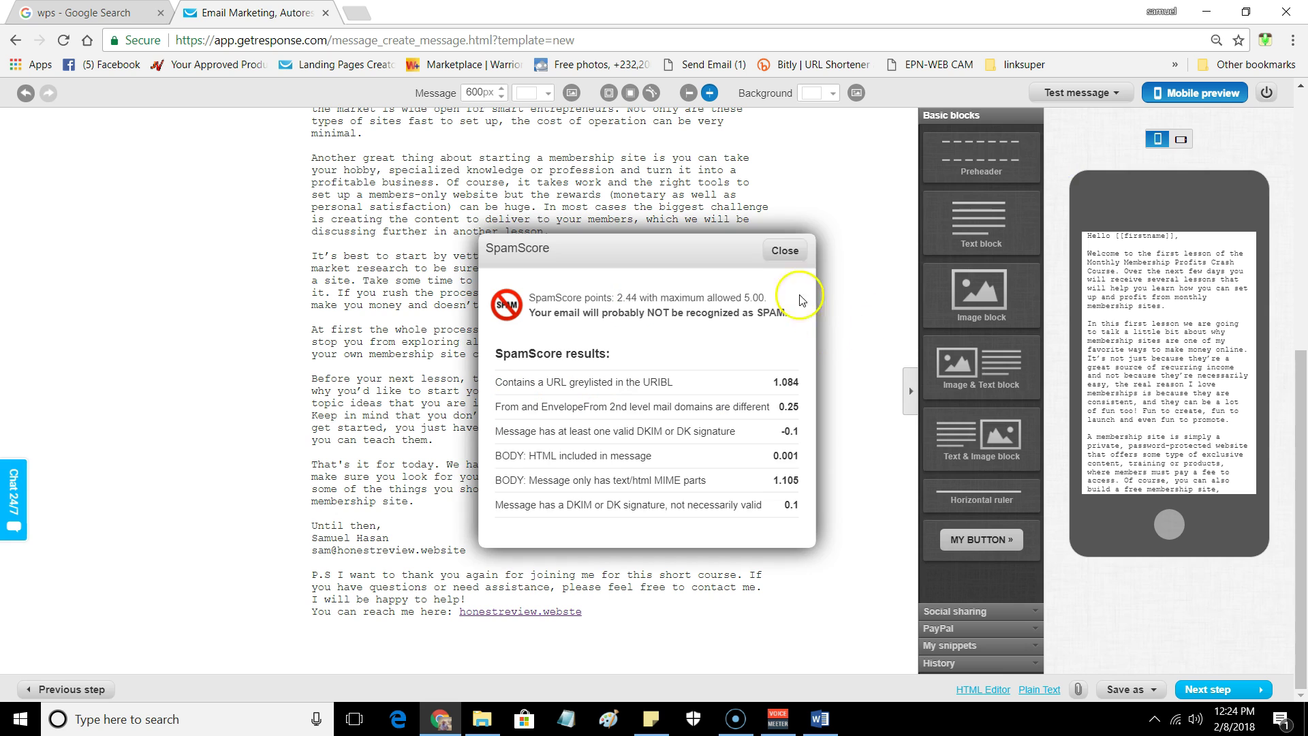
left_click(785, 257)
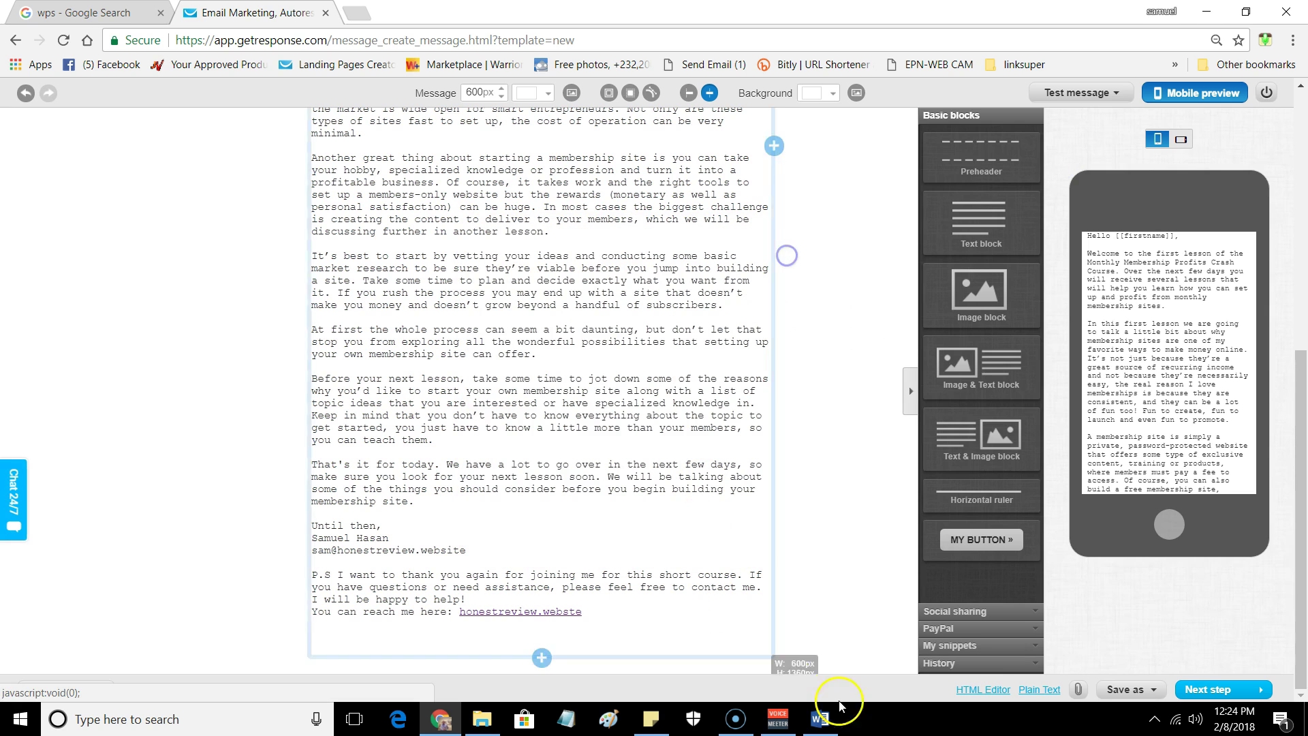
- Generate the email's plain text version from its HTML content and wrap its long lines
left_click(1032, 691)
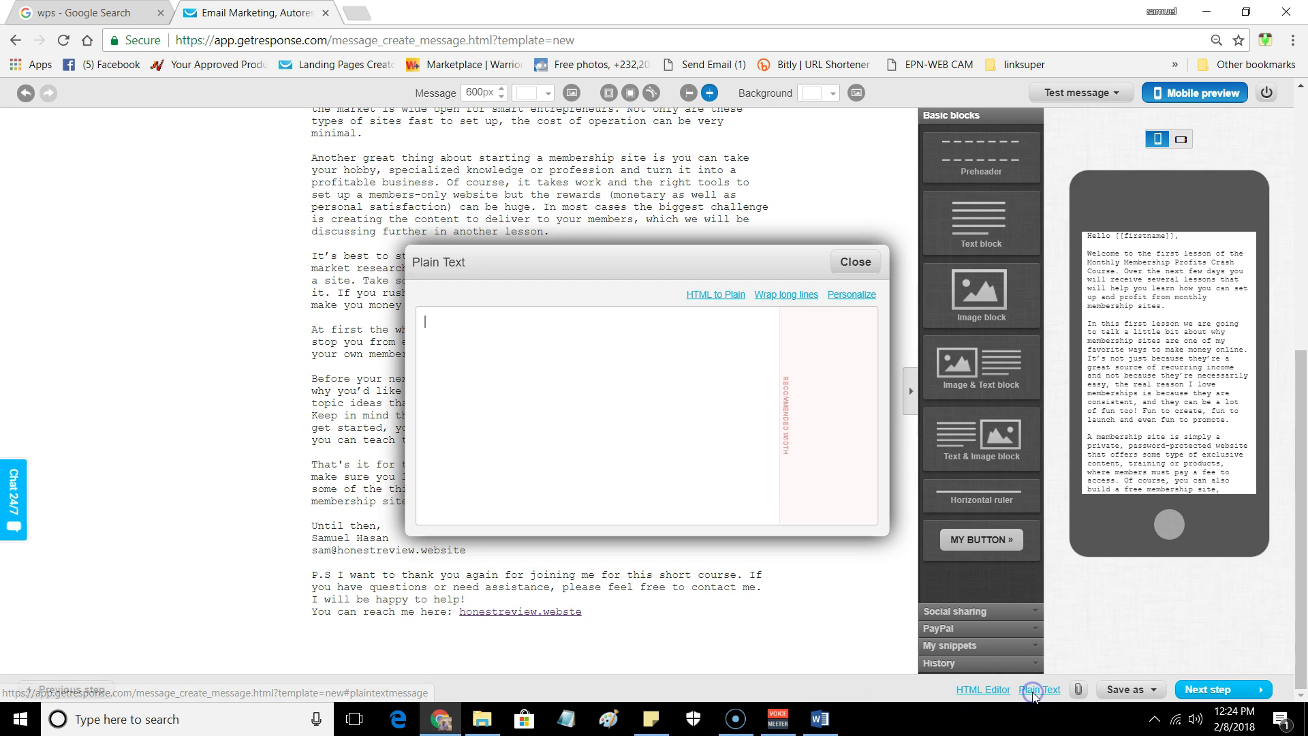
left_click(725, 295)
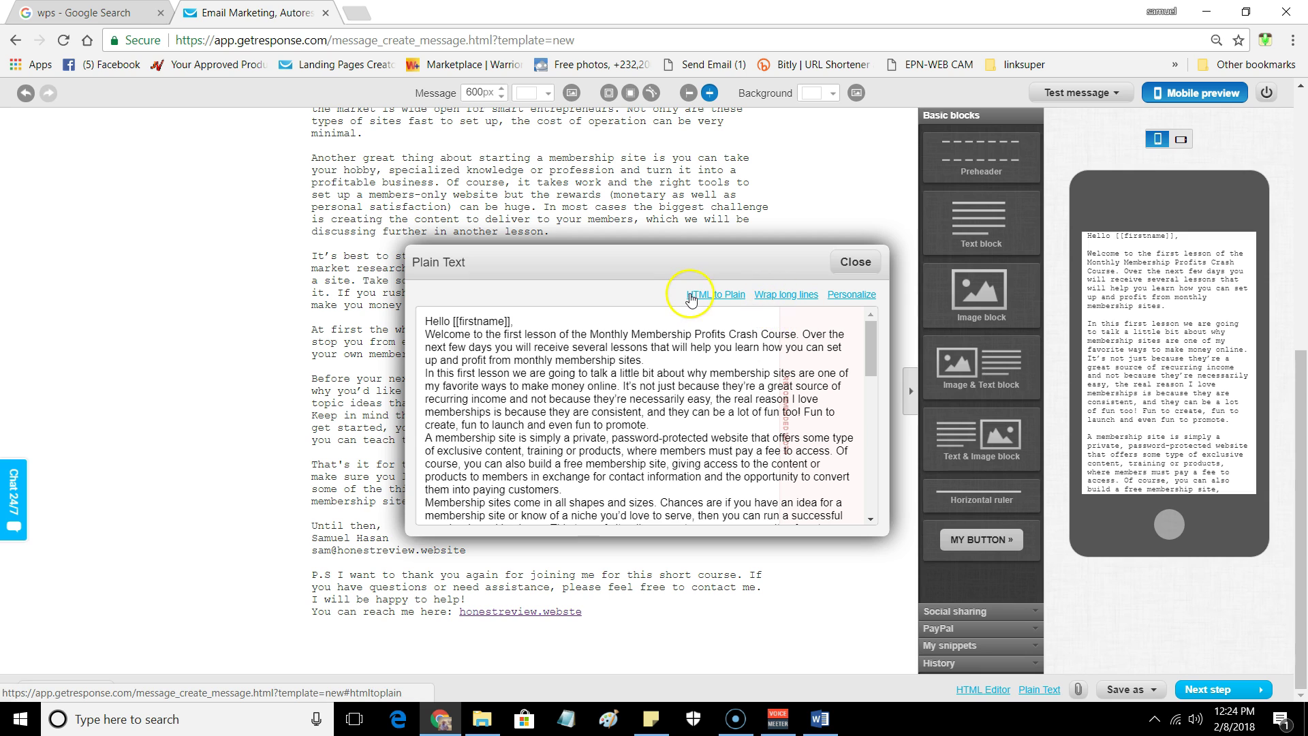
left_click(785, 295)
left_click(852, 263)
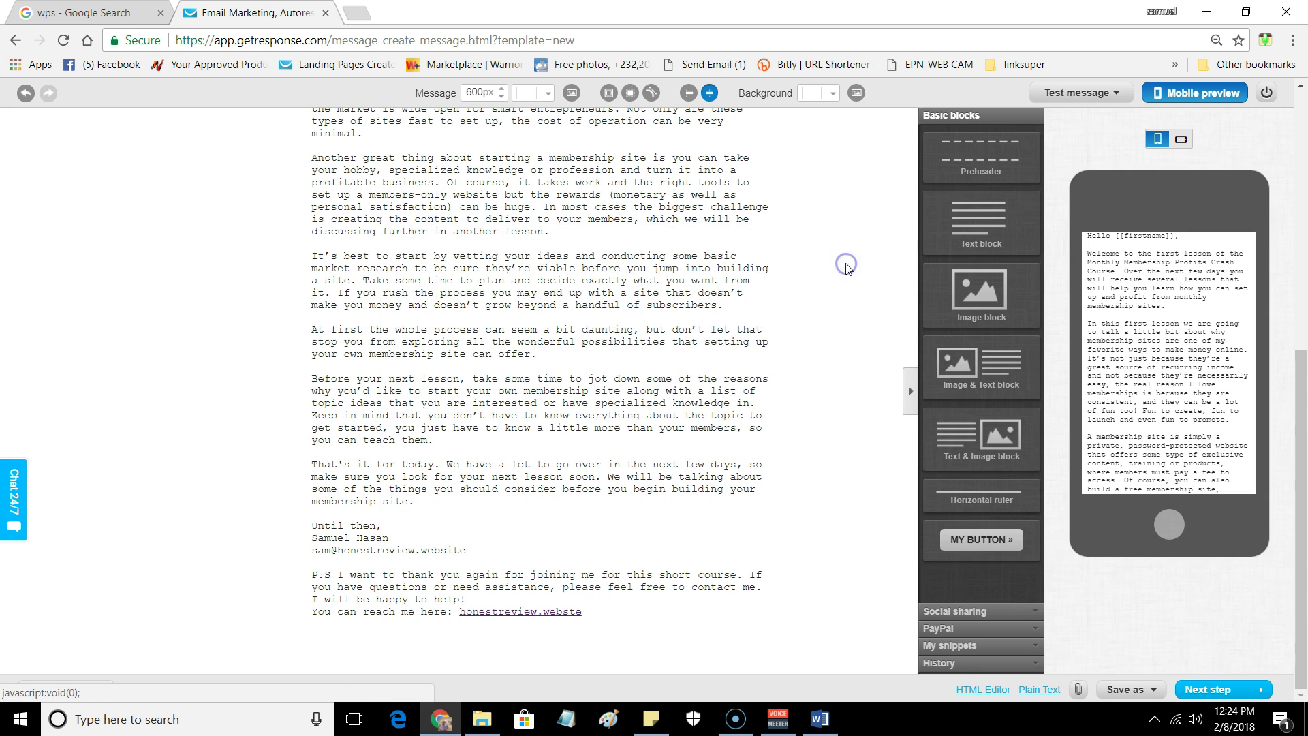
- Check the SpamScore again with the plain text version included, and close the results
left_click(1080, 92)
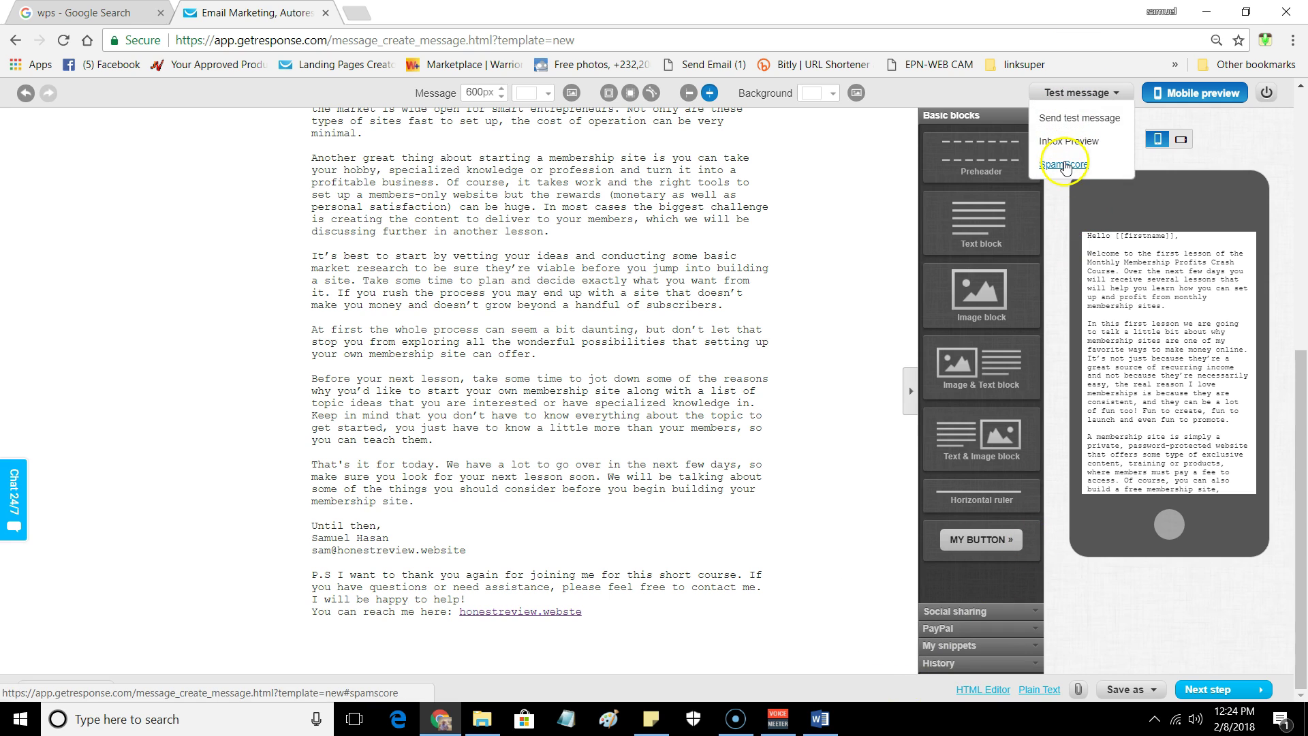
left_click(1064, 163)
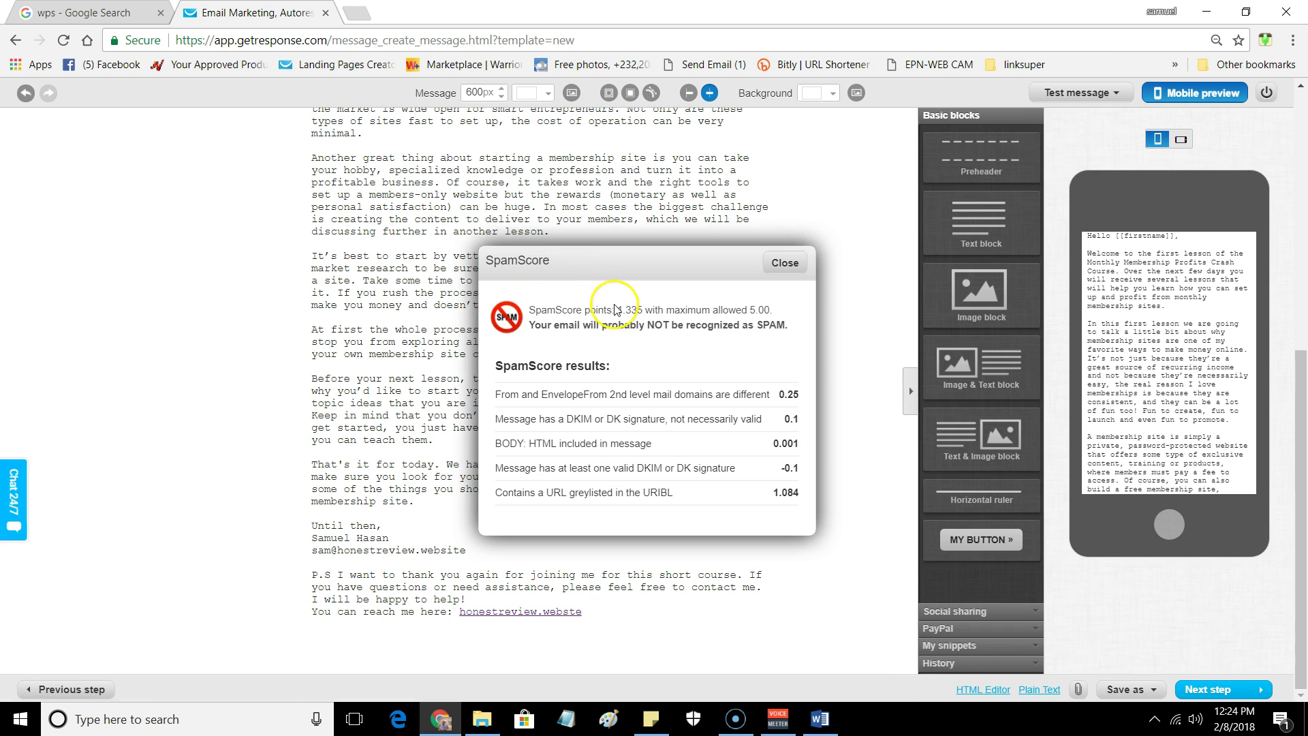
left_click(787, 262)
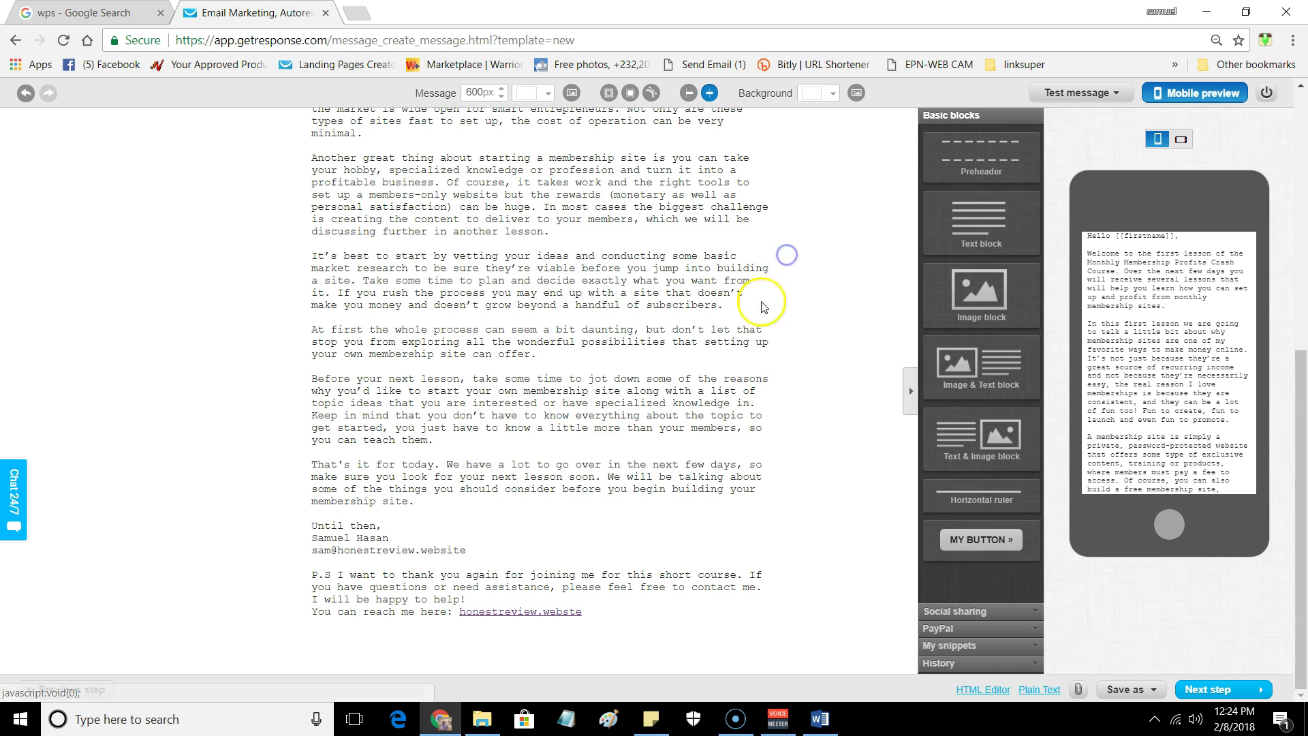
- Send a test message of the lesson email to the Gmail address and close the send dialog
left_click(1112, 94)
left_click(1079, 118)
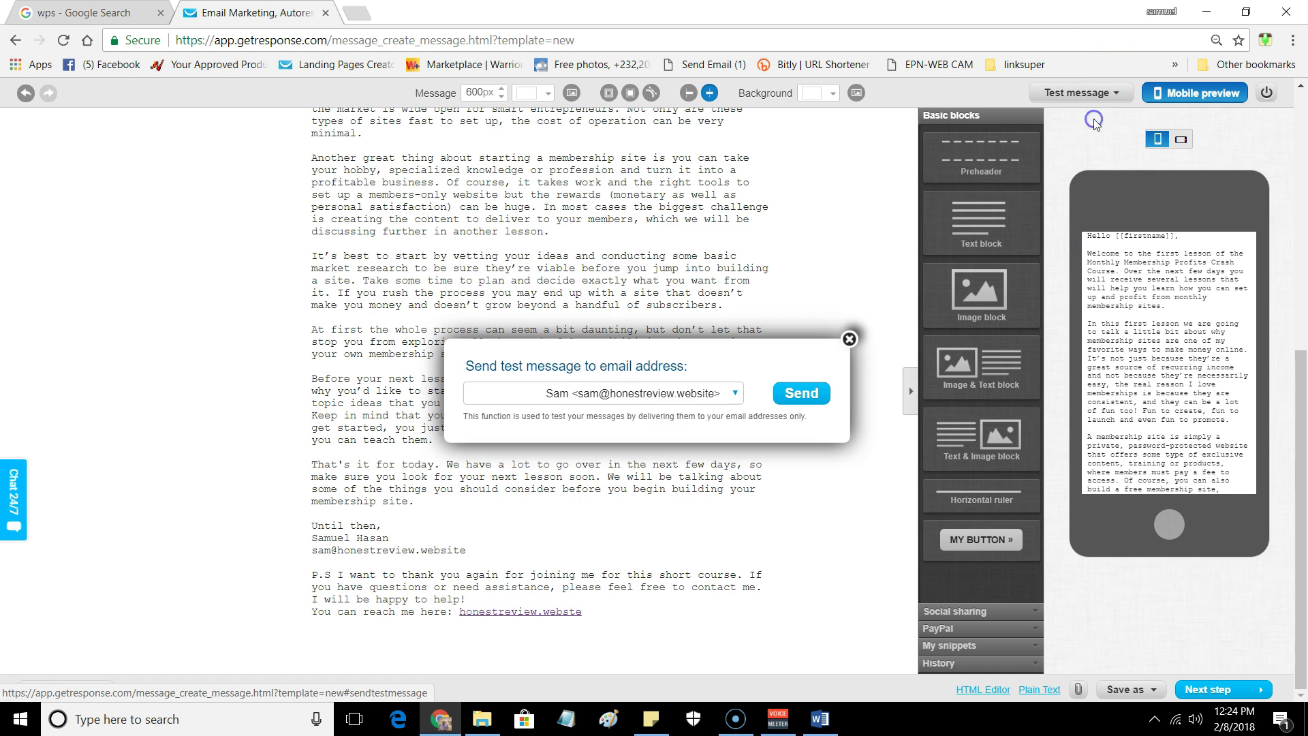
left_click(731, 404)
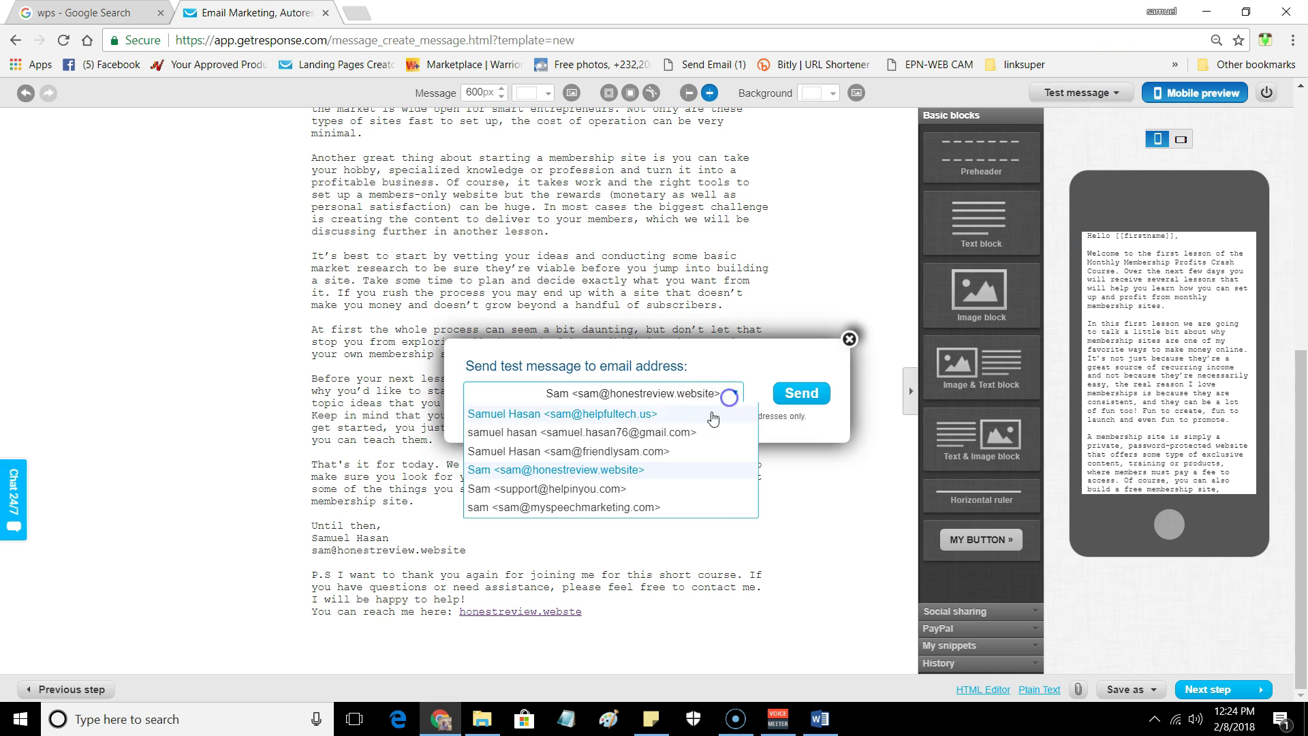
left_click(632, 432)
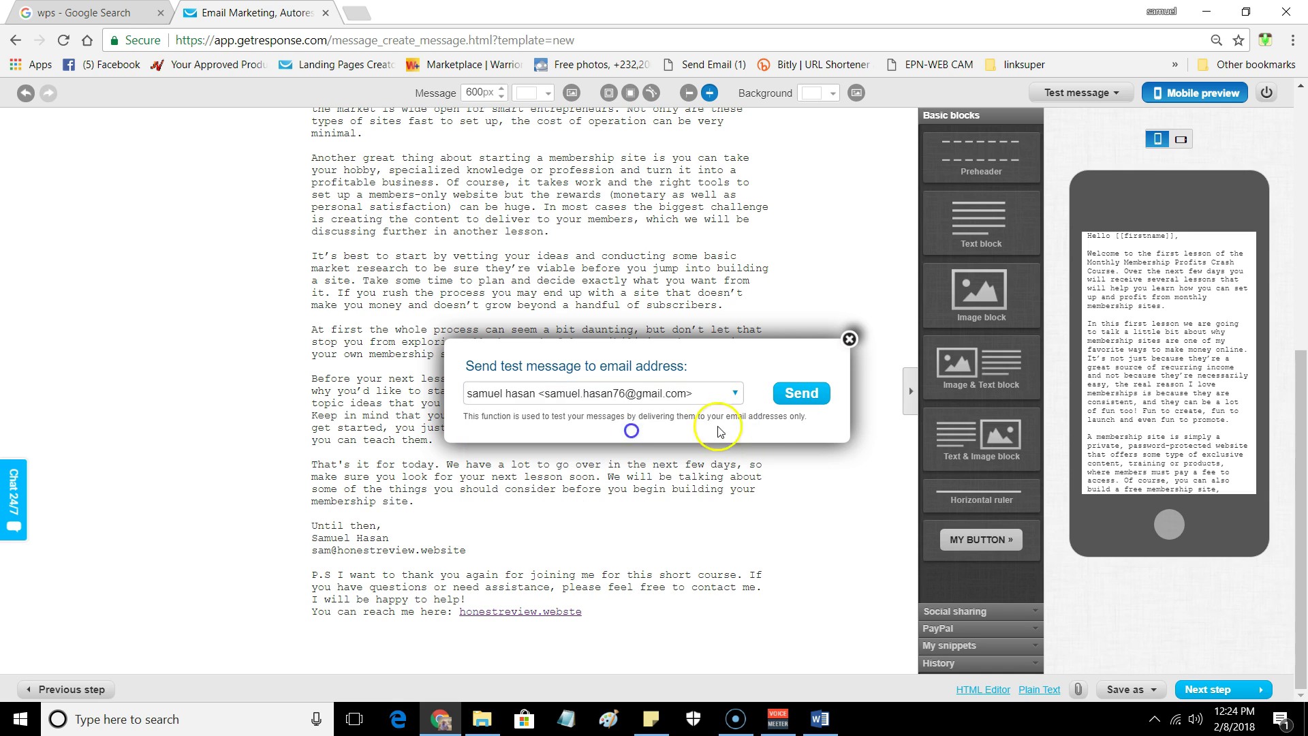
left_click(802, 393)
left_click(849, 340)
- Send the test message a second time to the same Gmail address
left_click(1079, 93)
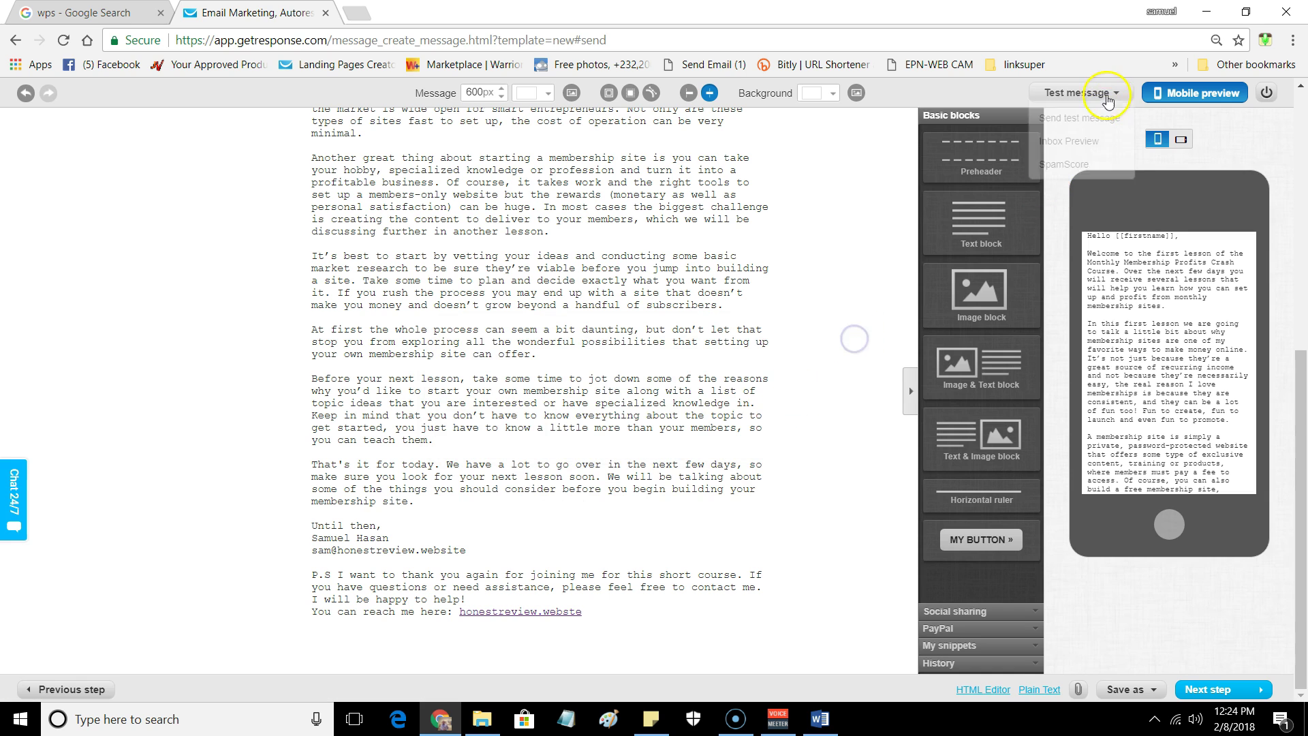
left_click(1081, 121)
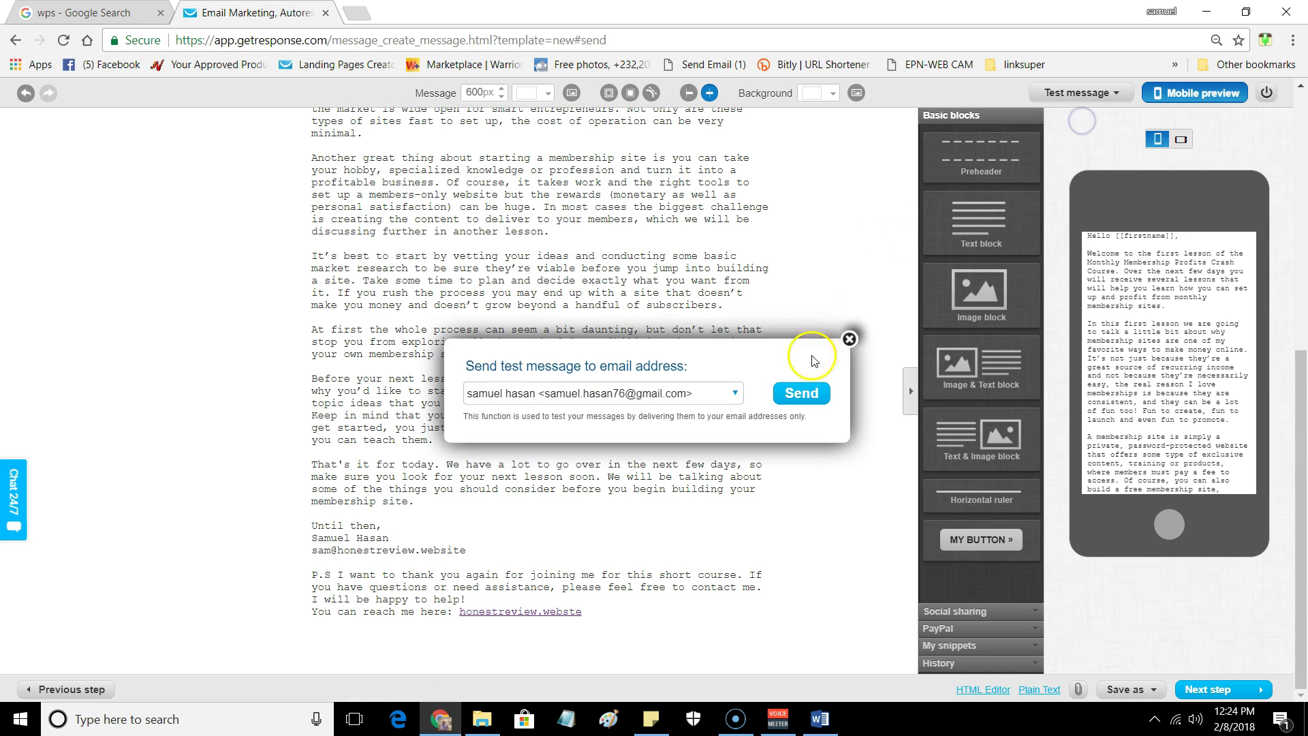
left_click(801, 391)
left_click(849, 340)
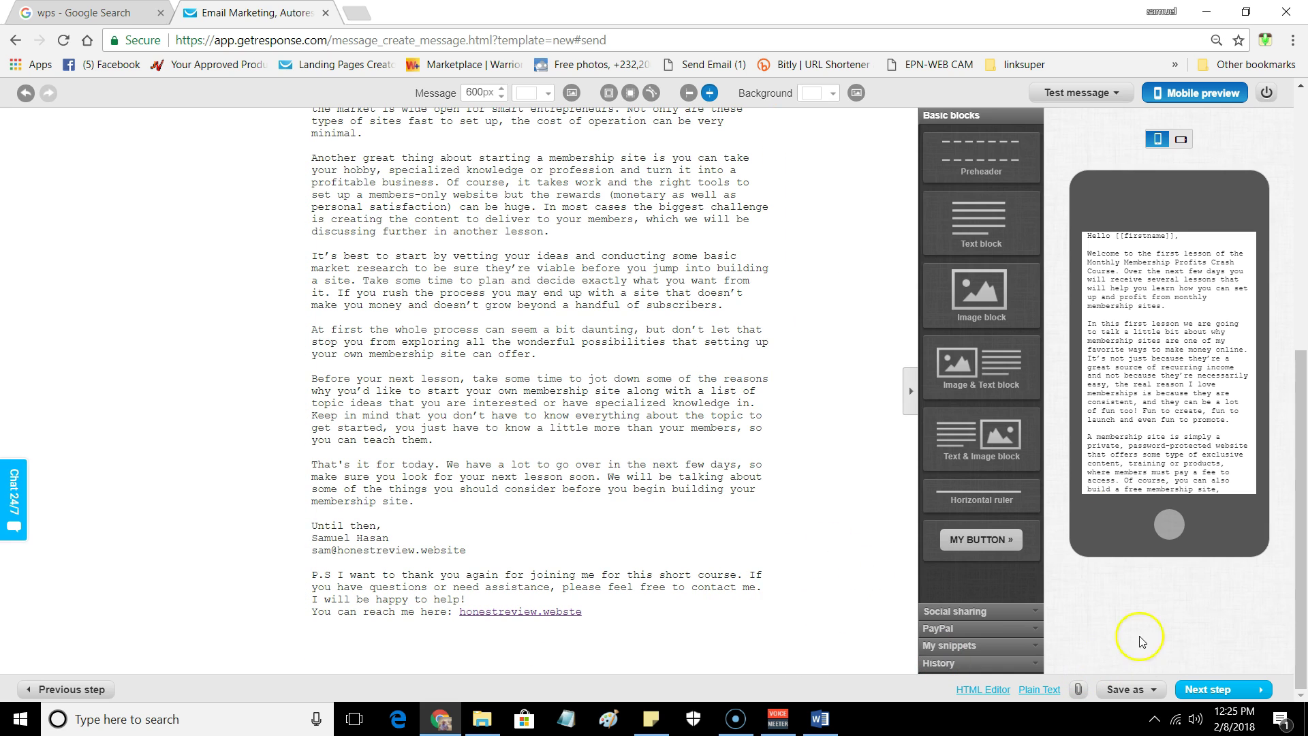
- Open Gmail in a new browser tab, read the received "First Lesson Monthly Membership Profits" email down to its link, and return to GetResponse
left_click(356, 13)
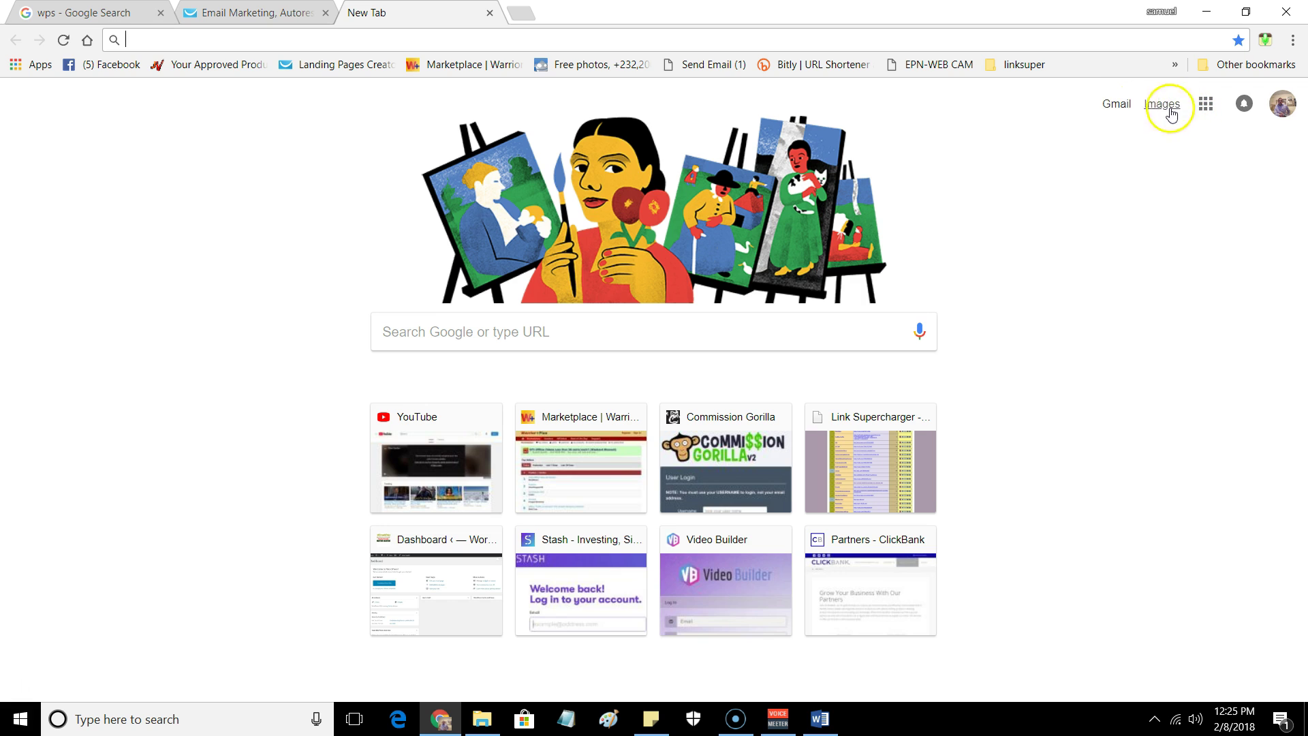
left_click(1114, 104)
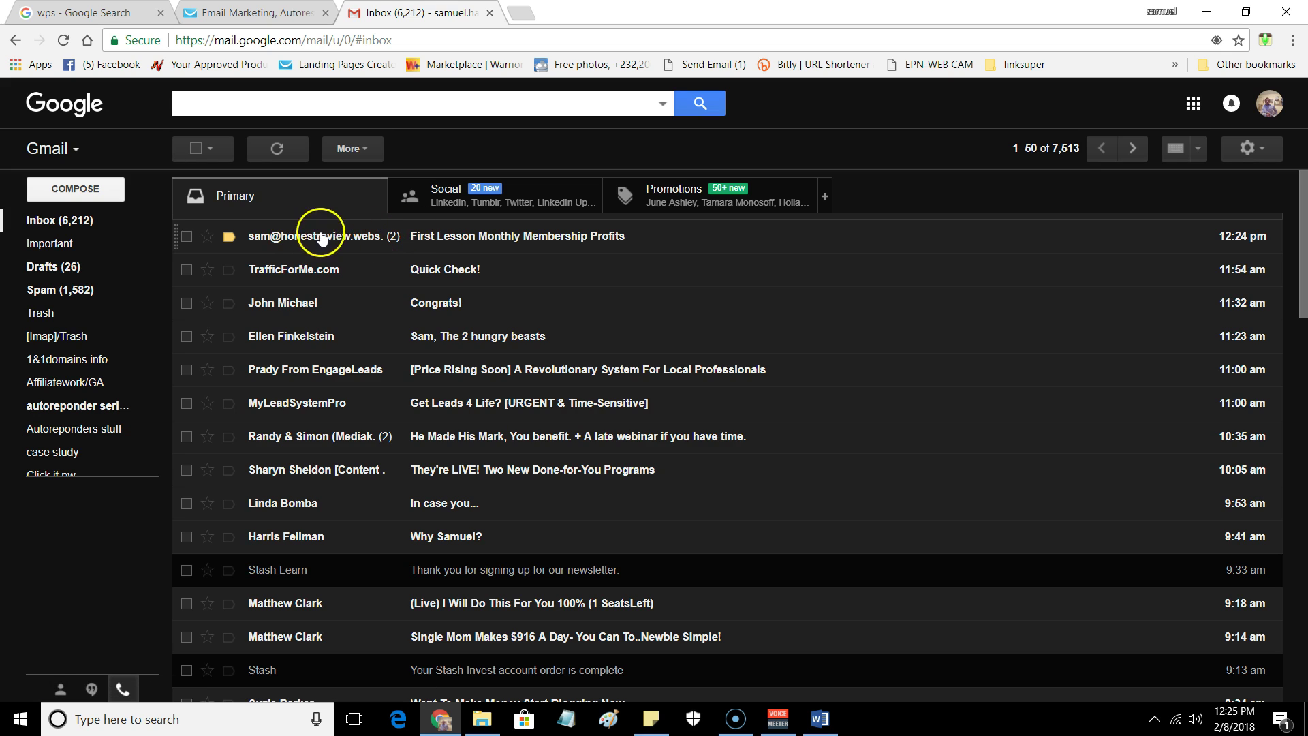
left_click(470, 236)
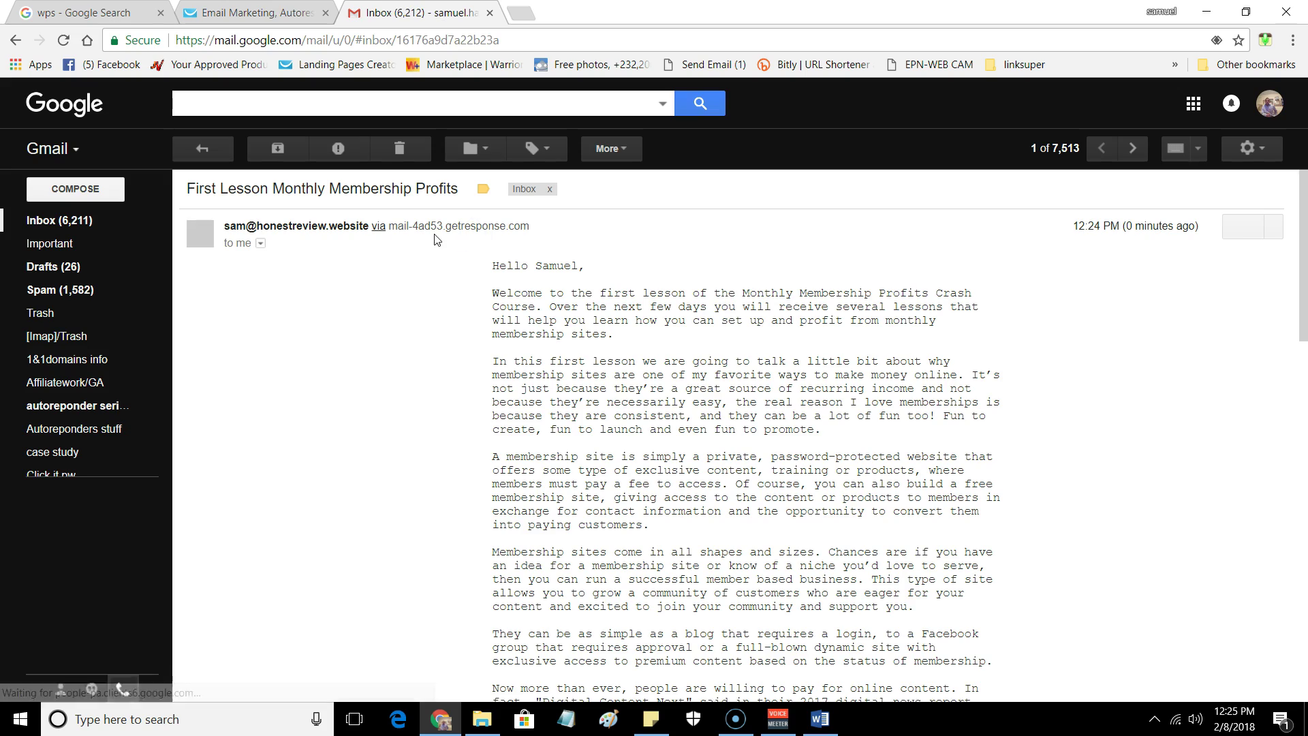
scroll(423, 309, "down", 4)
scroll(504, 329, "up", 4)
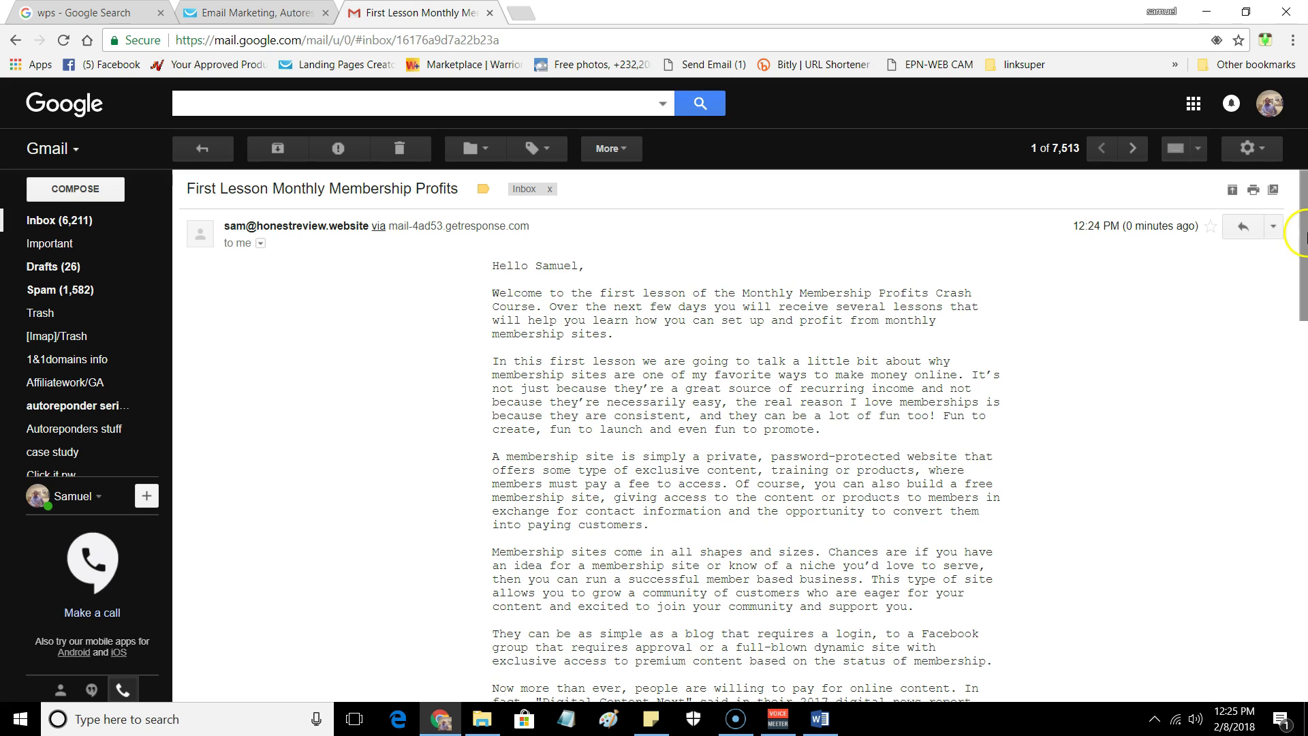
left_click_drag(1303, 231, 1303, 457)
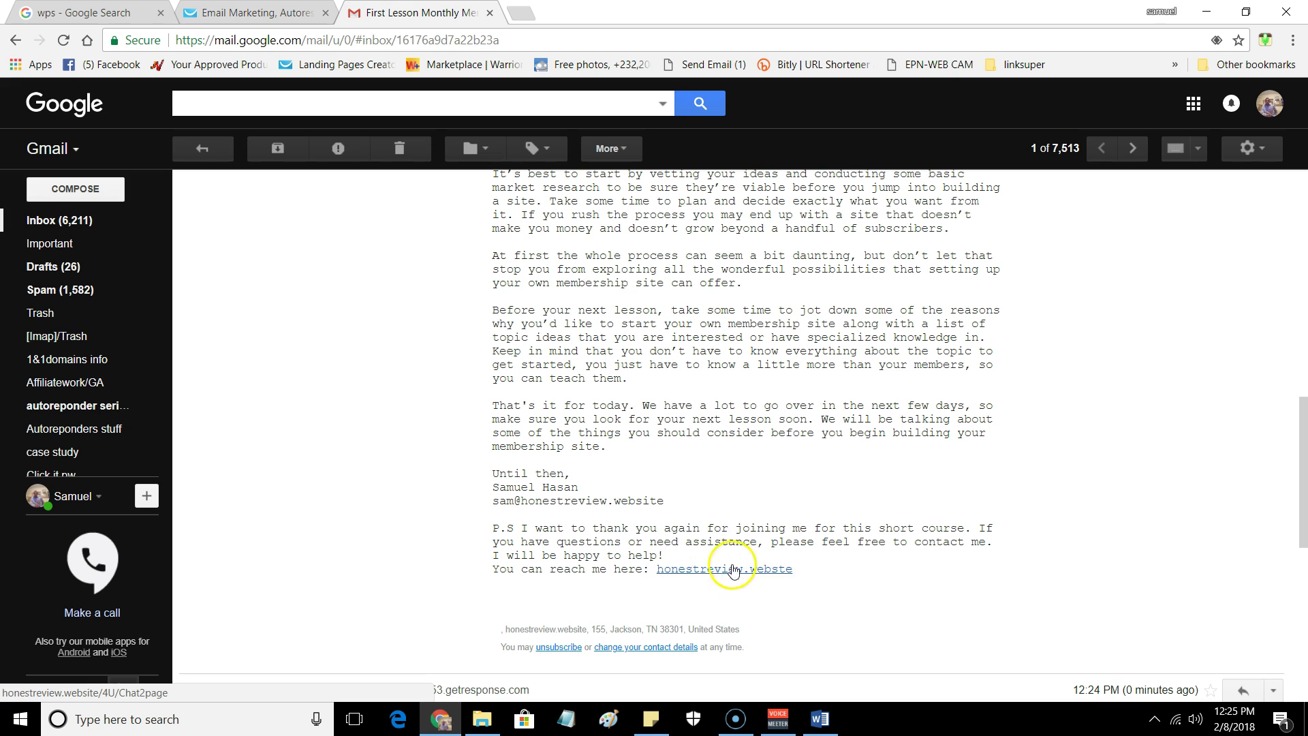
scroll(598, 315, "up", 15)
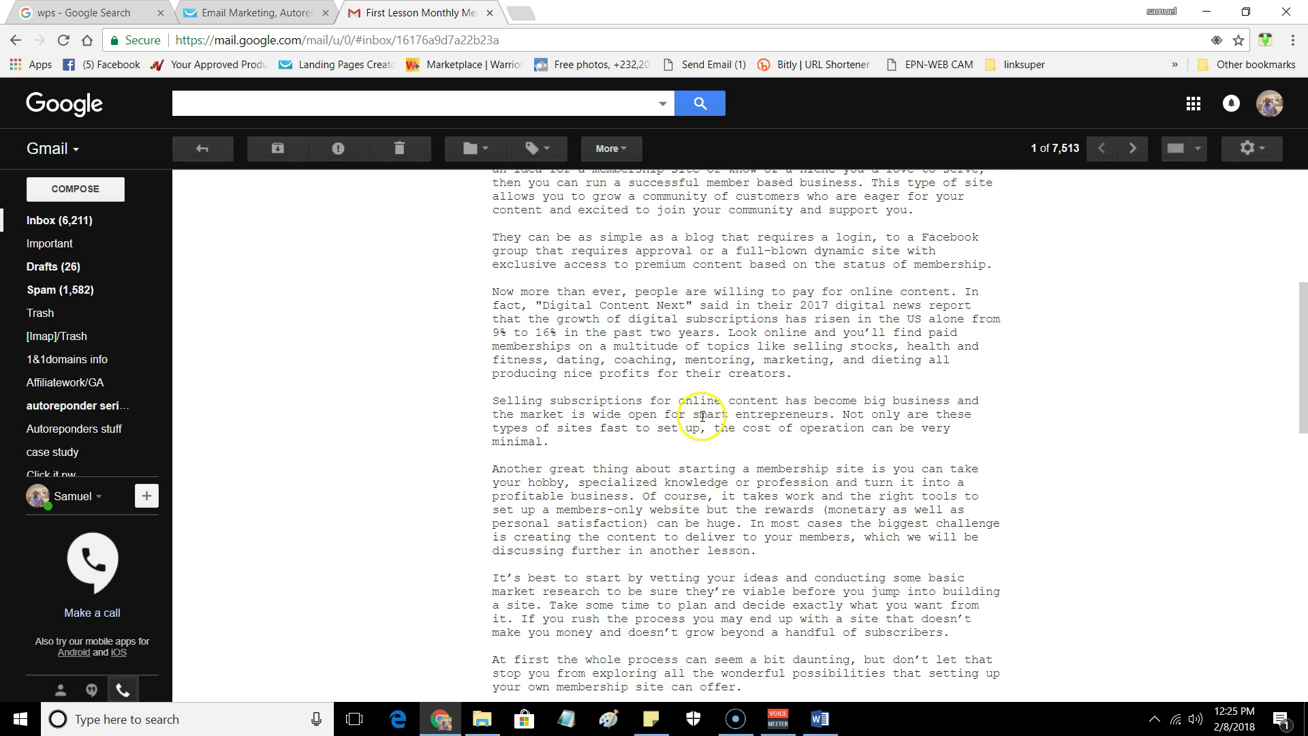
left_click(252, 12)
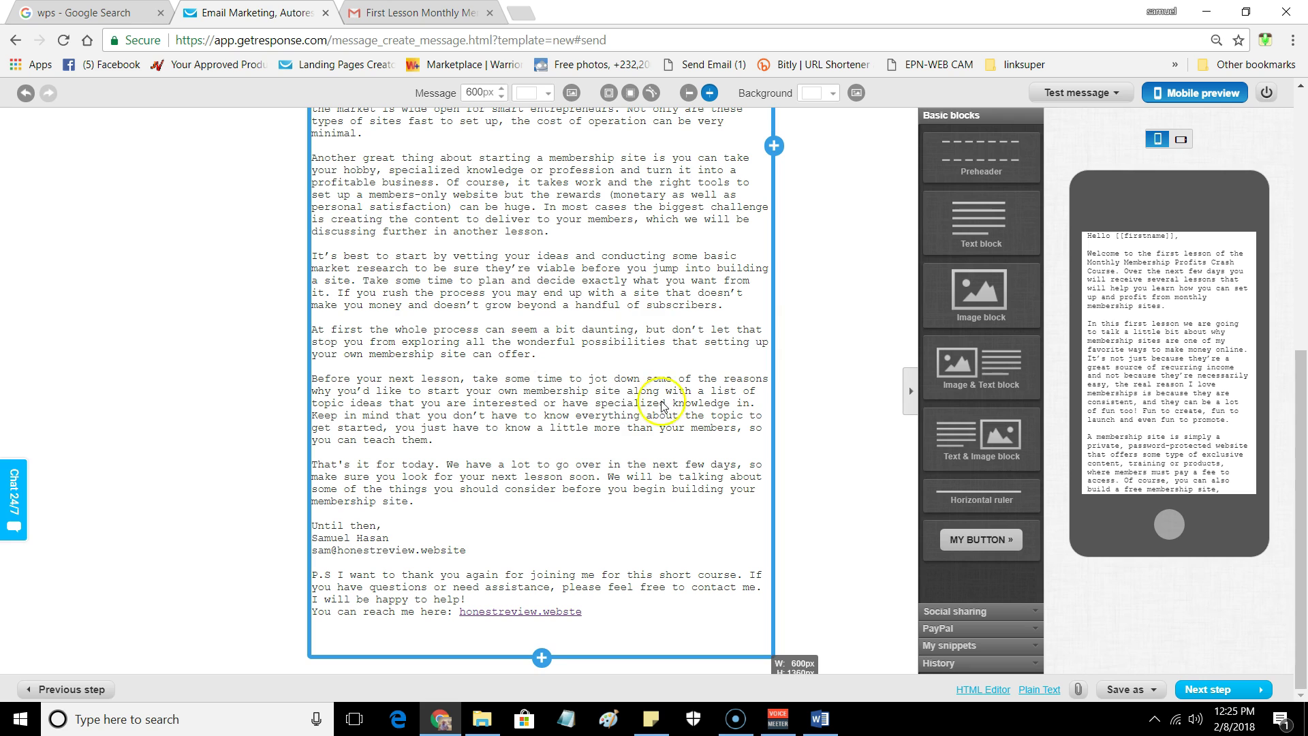
- Proceed from the lesson email to the autoresponder settings and save "First Lesson - Monthly Membership Profits" without publishing it
left_click(819, 291)
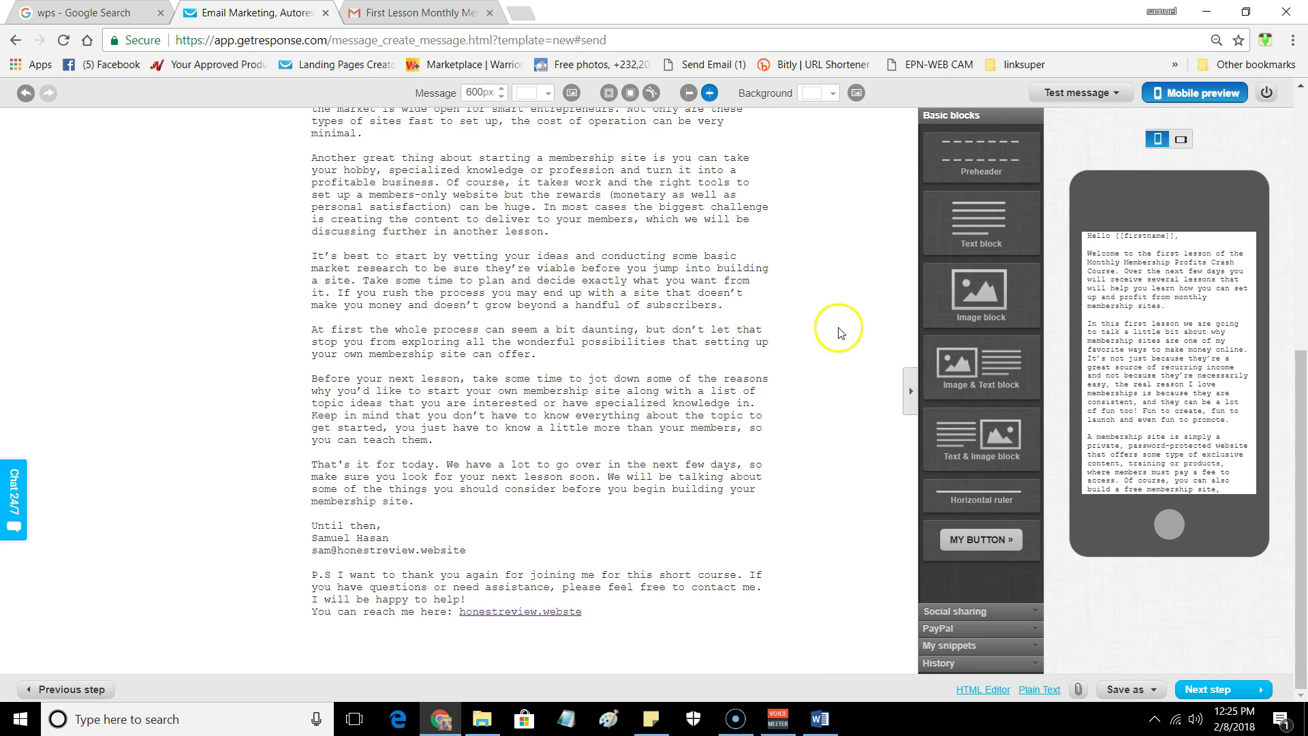
left_click(1204, 690)
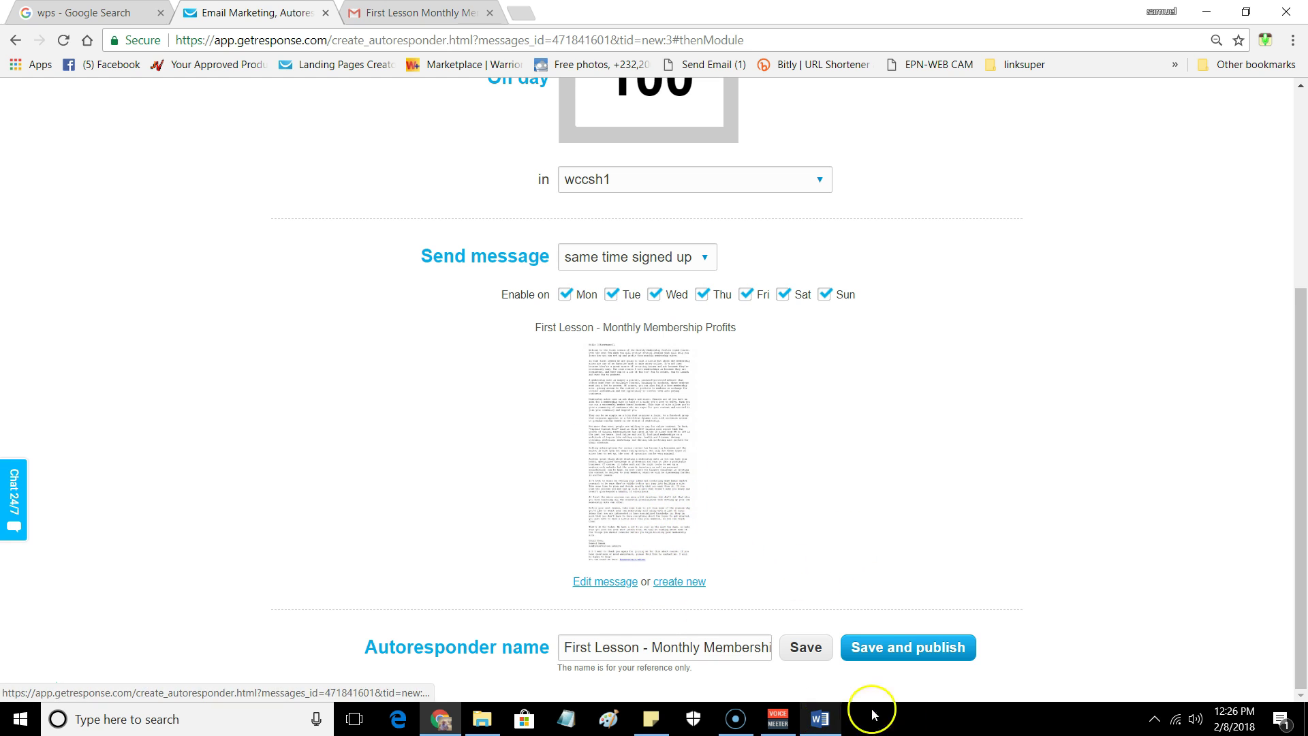
left_click(806, 649)
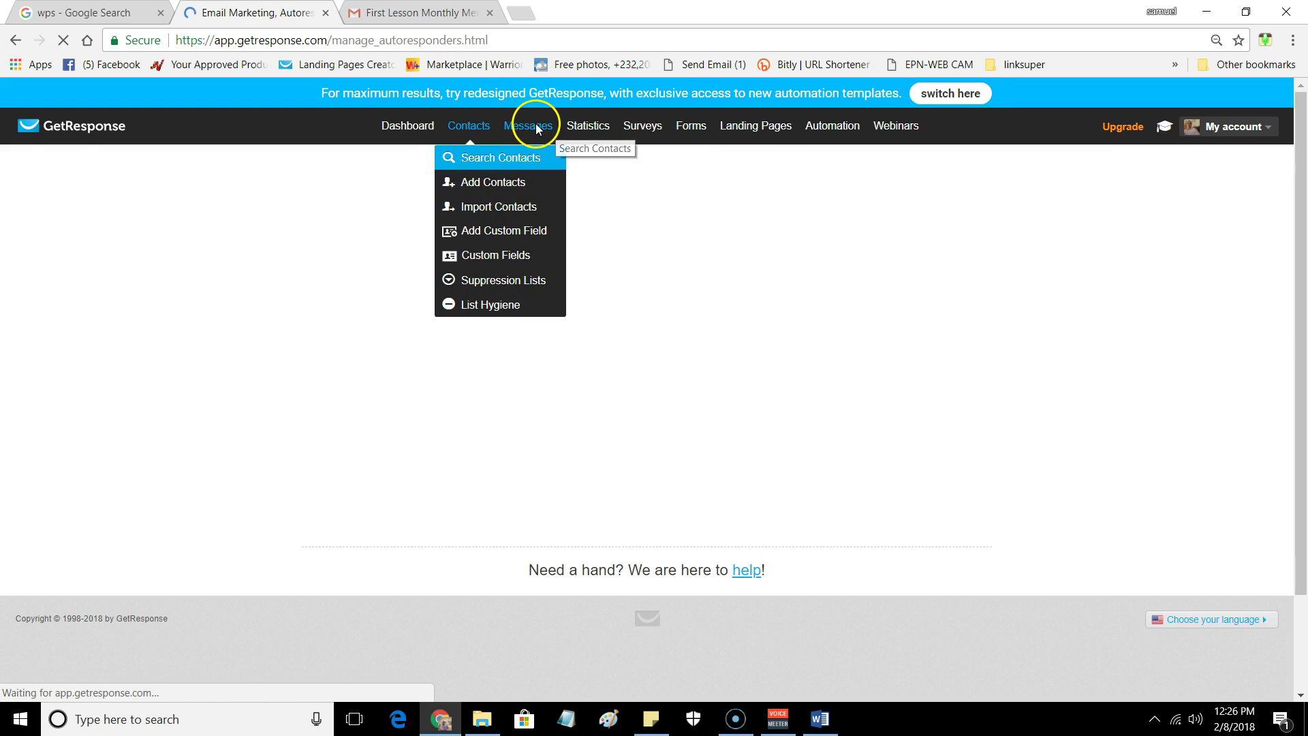
- Show the newsletter drafts of the wccsh1 campaign in the message management area
mouse_move(581, 126)
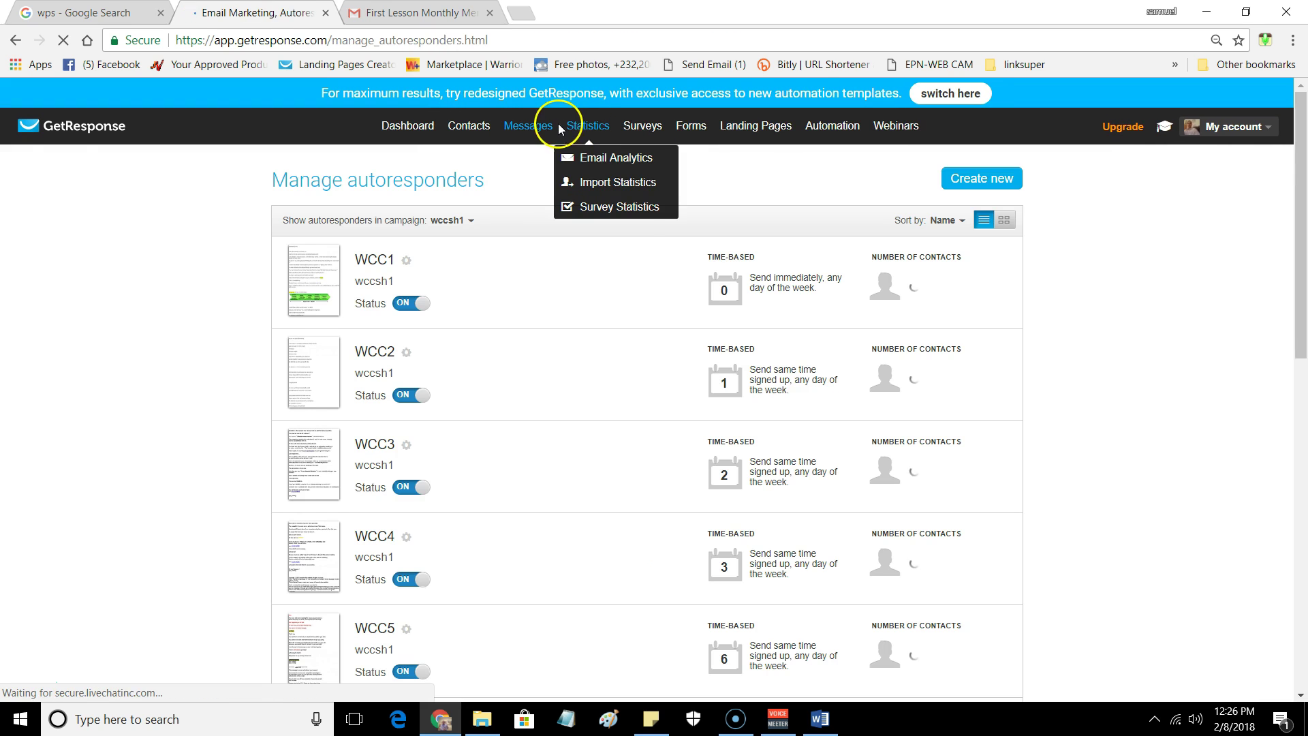
mouse_move(528, 125)
left_click(534, 183)
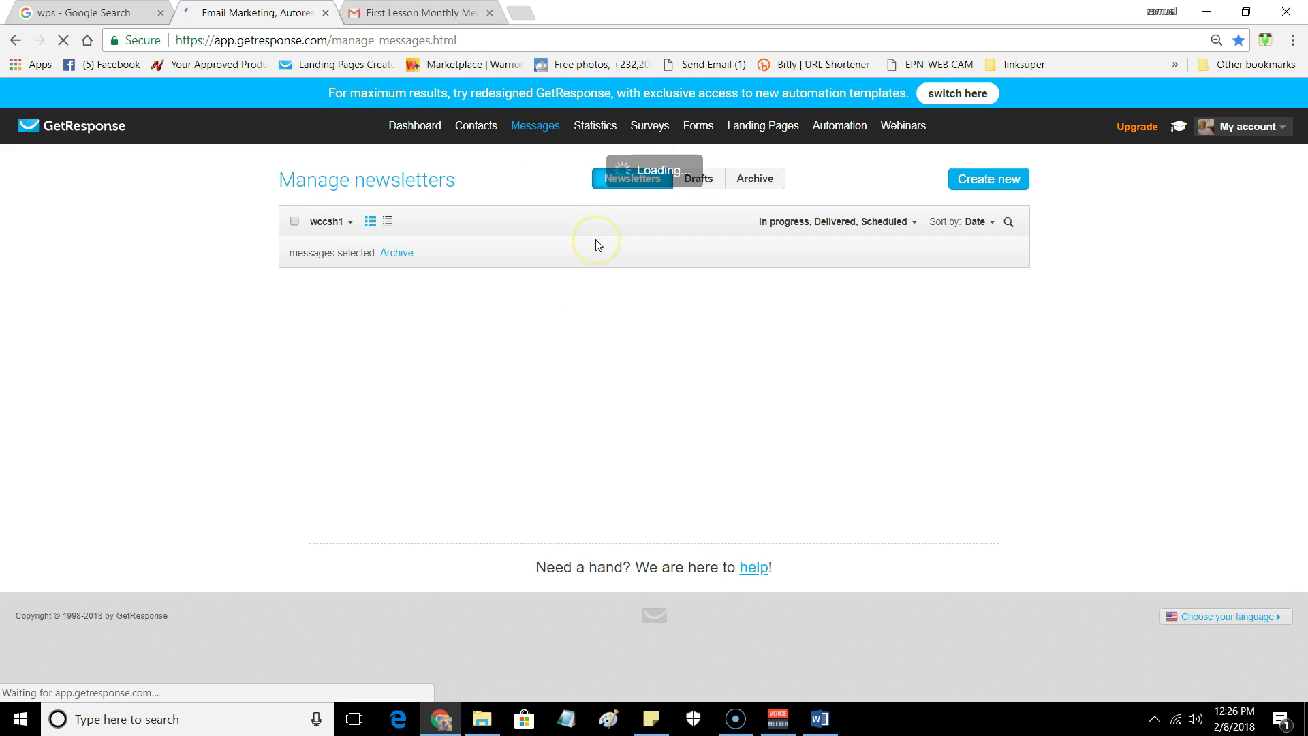
left_click(693, 181)
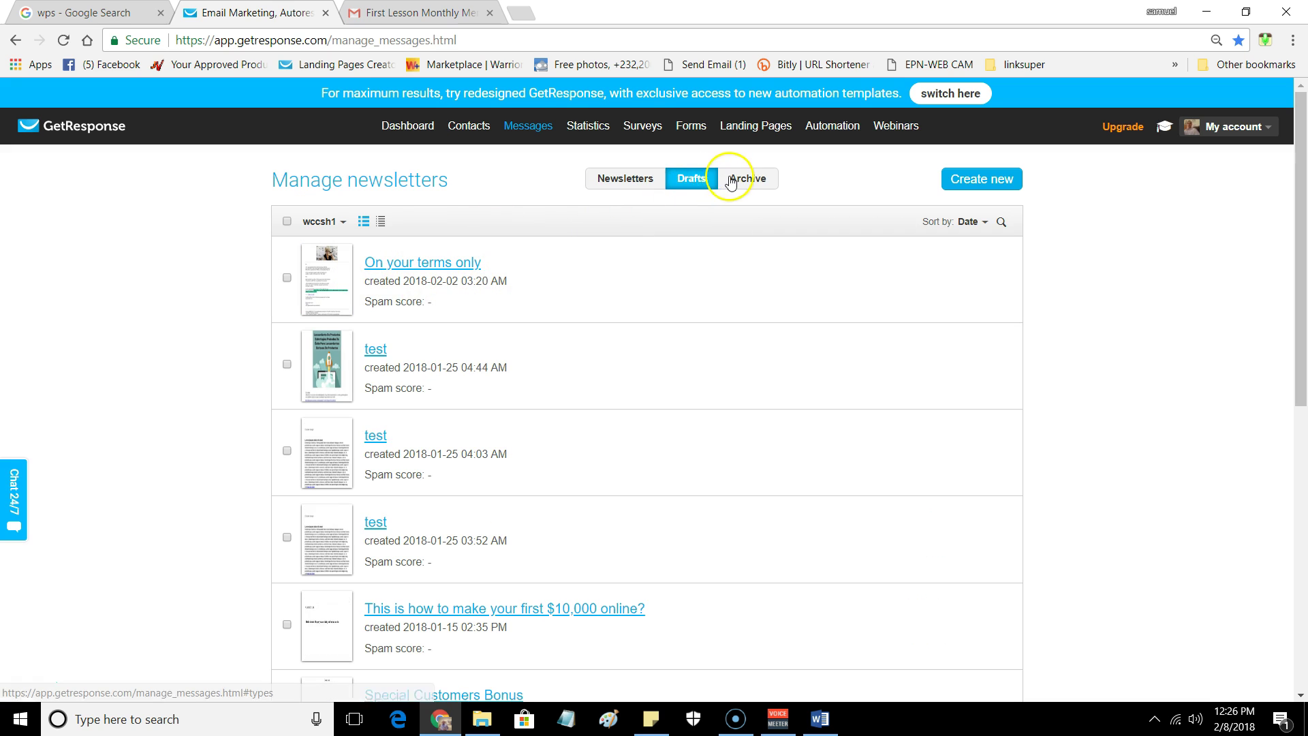
mouse_move(582, 133)
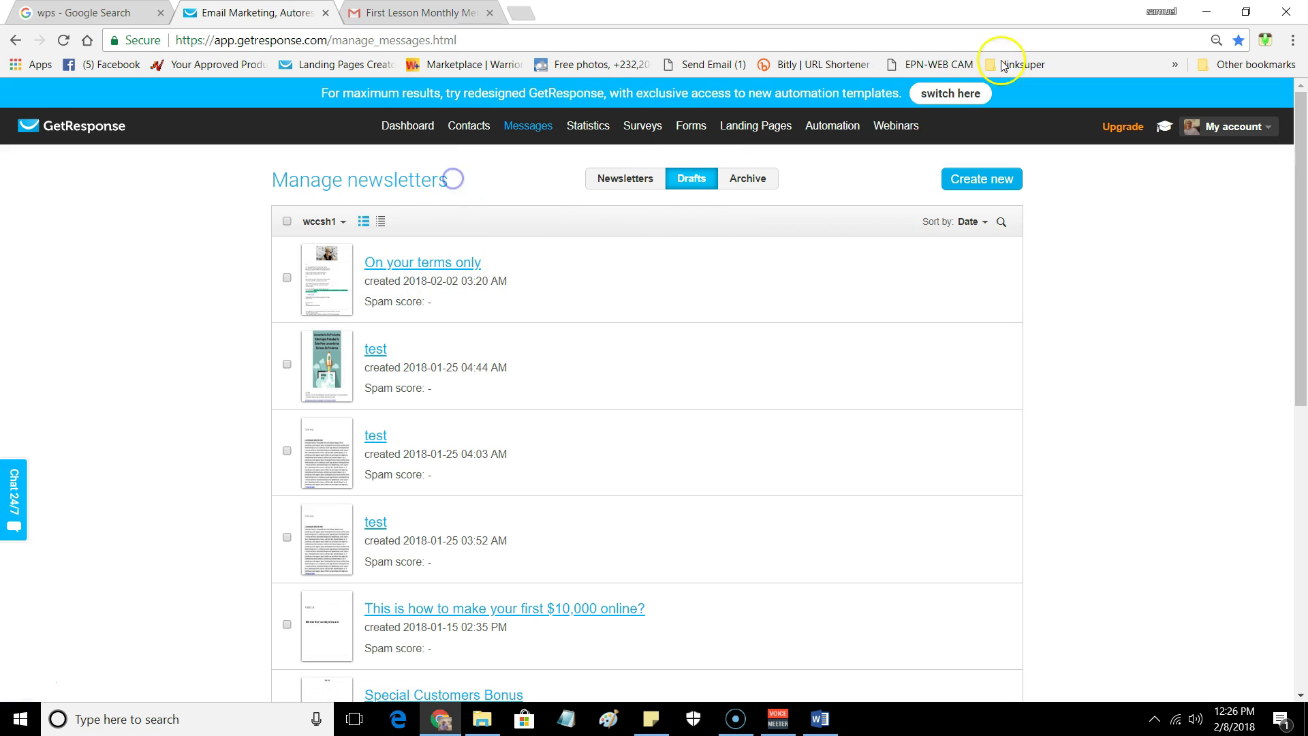
- Switch to the course document in Word, look over the start of Lesson 2, and minimize the document
left_click(469, 10)
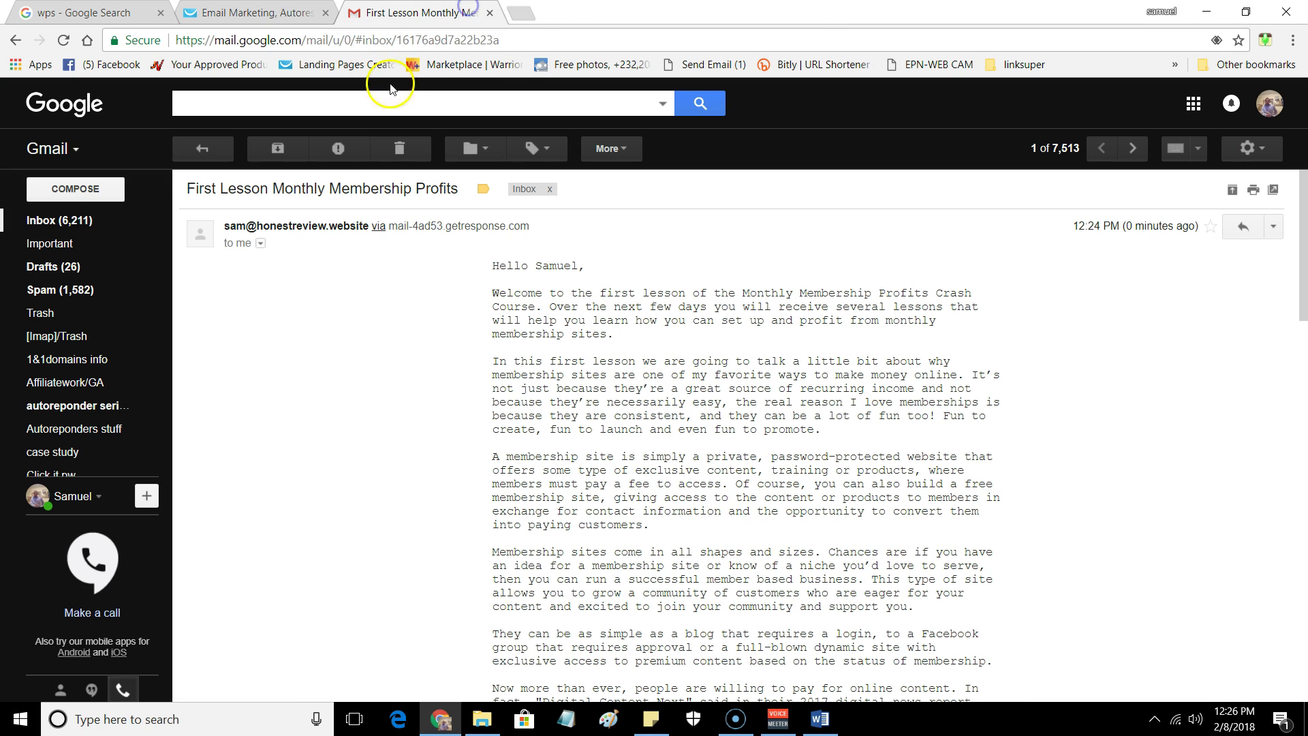
left_click(1204, 12)
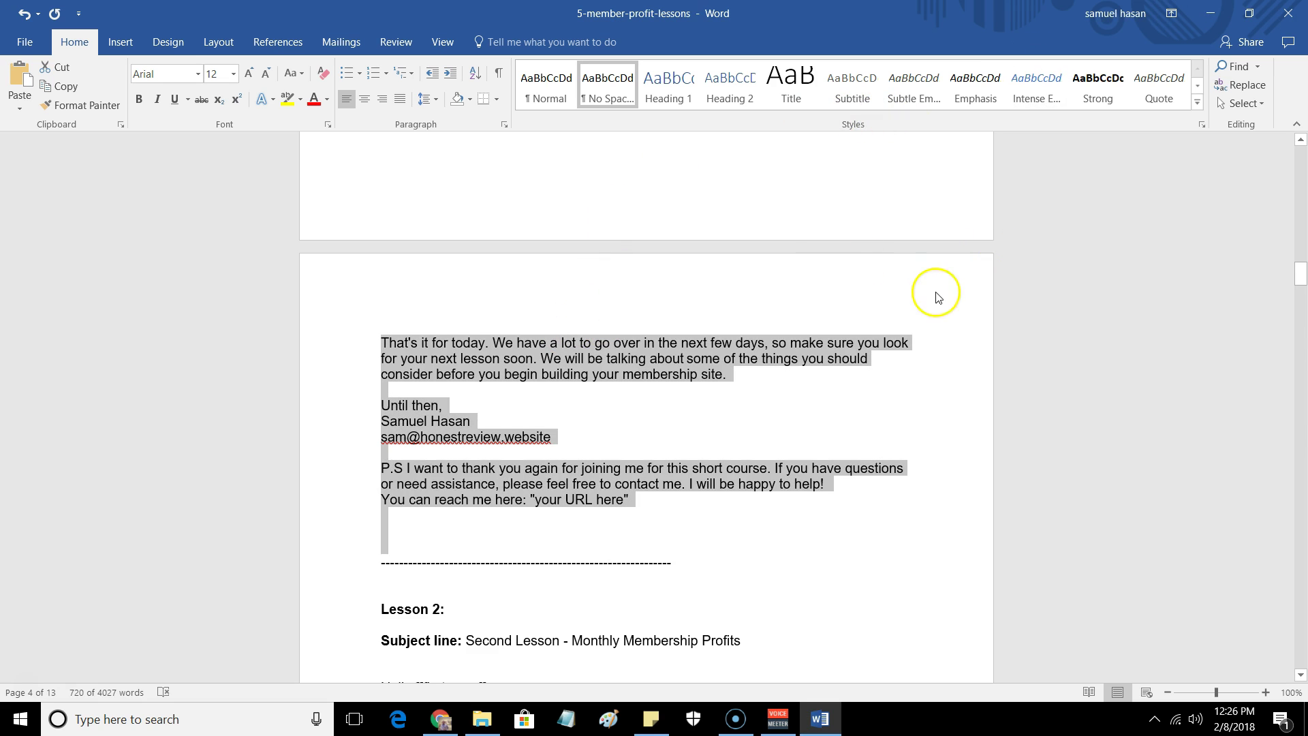
left_click(966, 294)
scroll(440, 267, "down", 3)
scroll(440, 267, "down", 5)
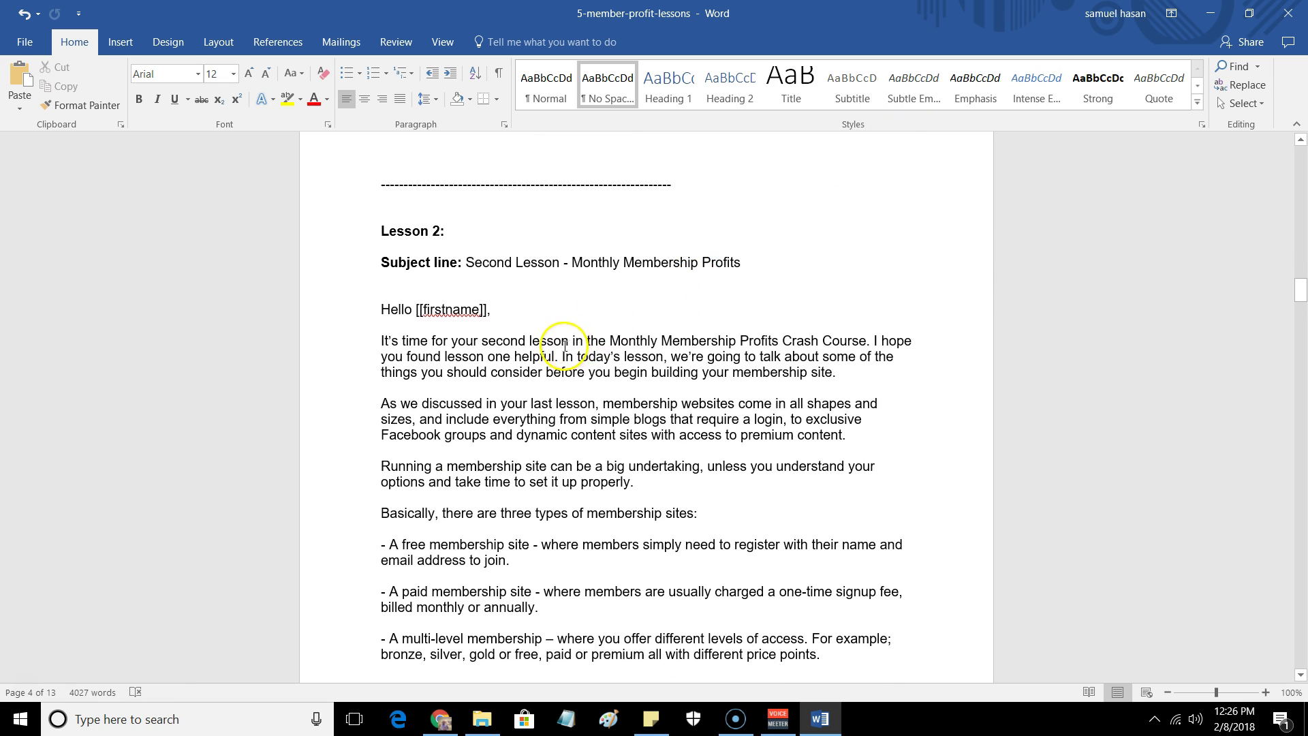
left_click(1208, 12)
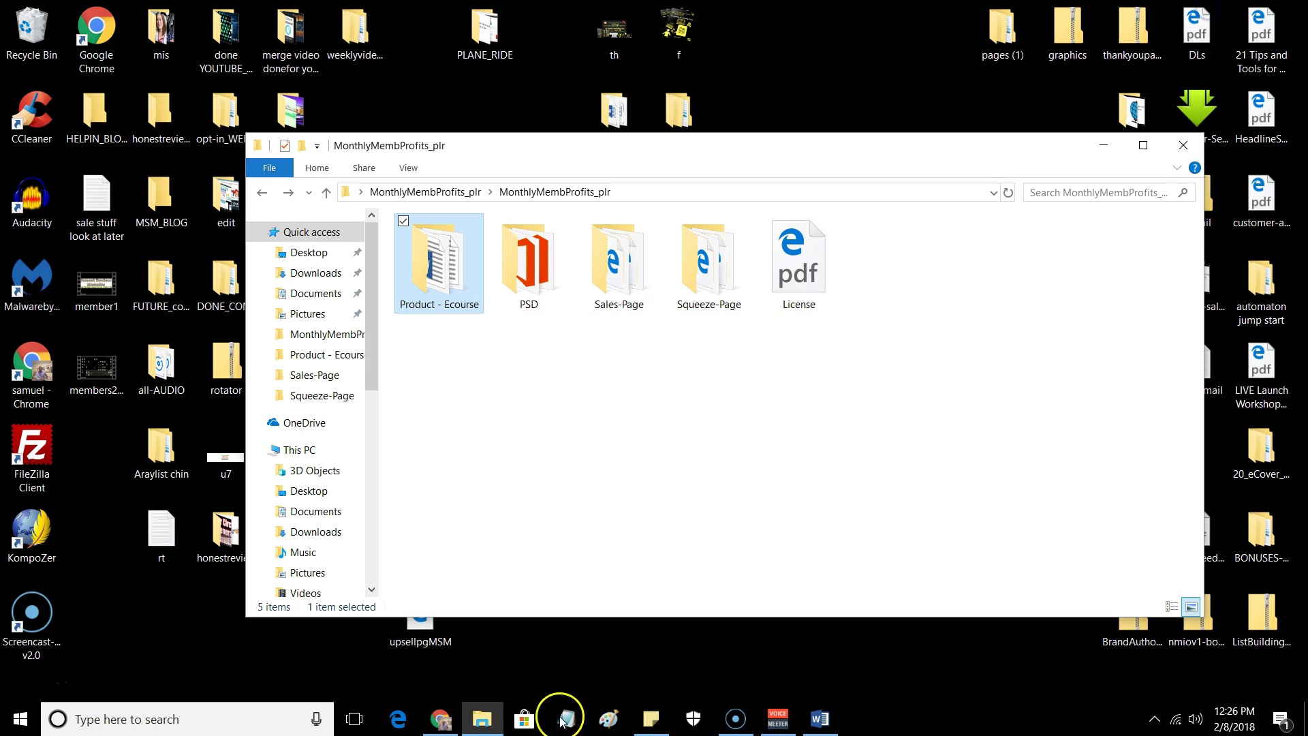
- Reopen the MonthlyMembProfits_plr folder from the desktop, enter Squeeze-Page, and open squeeze-index in Google Chrome
left_click(1178, 140)
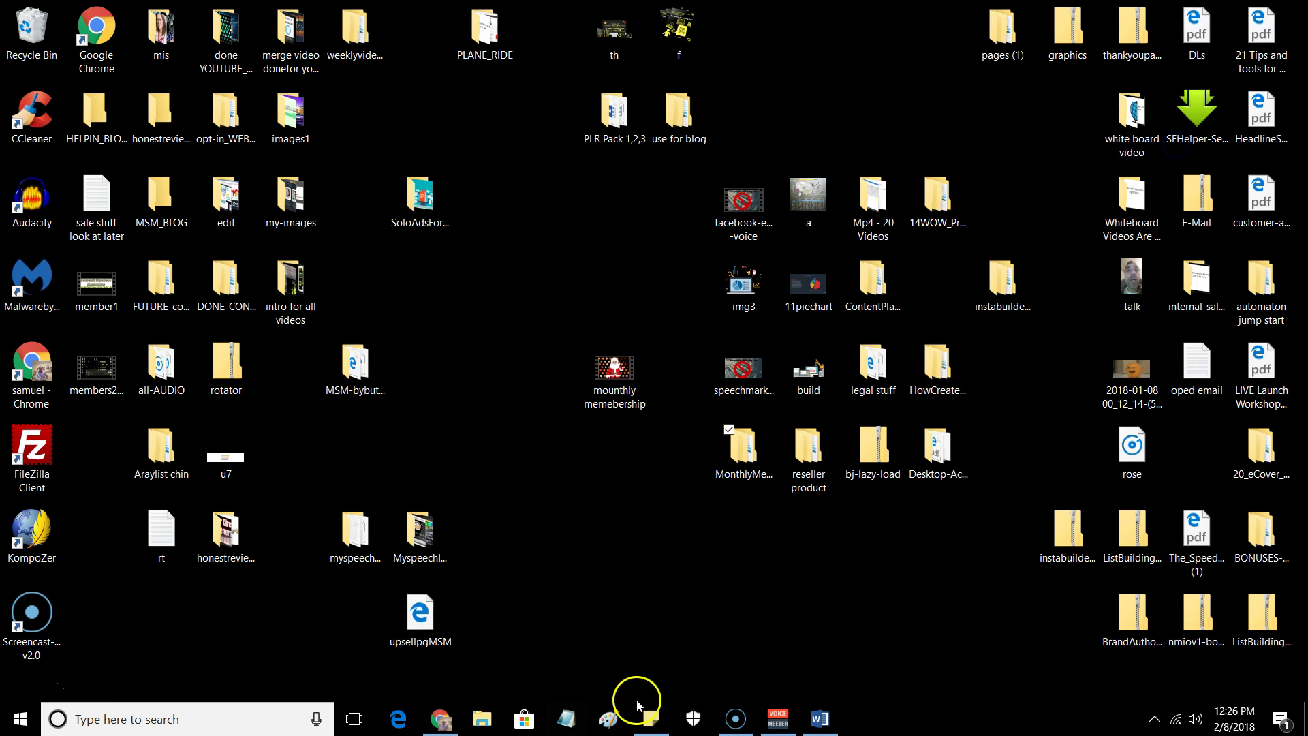
double_click(744, 444)
double_click(436, 262)
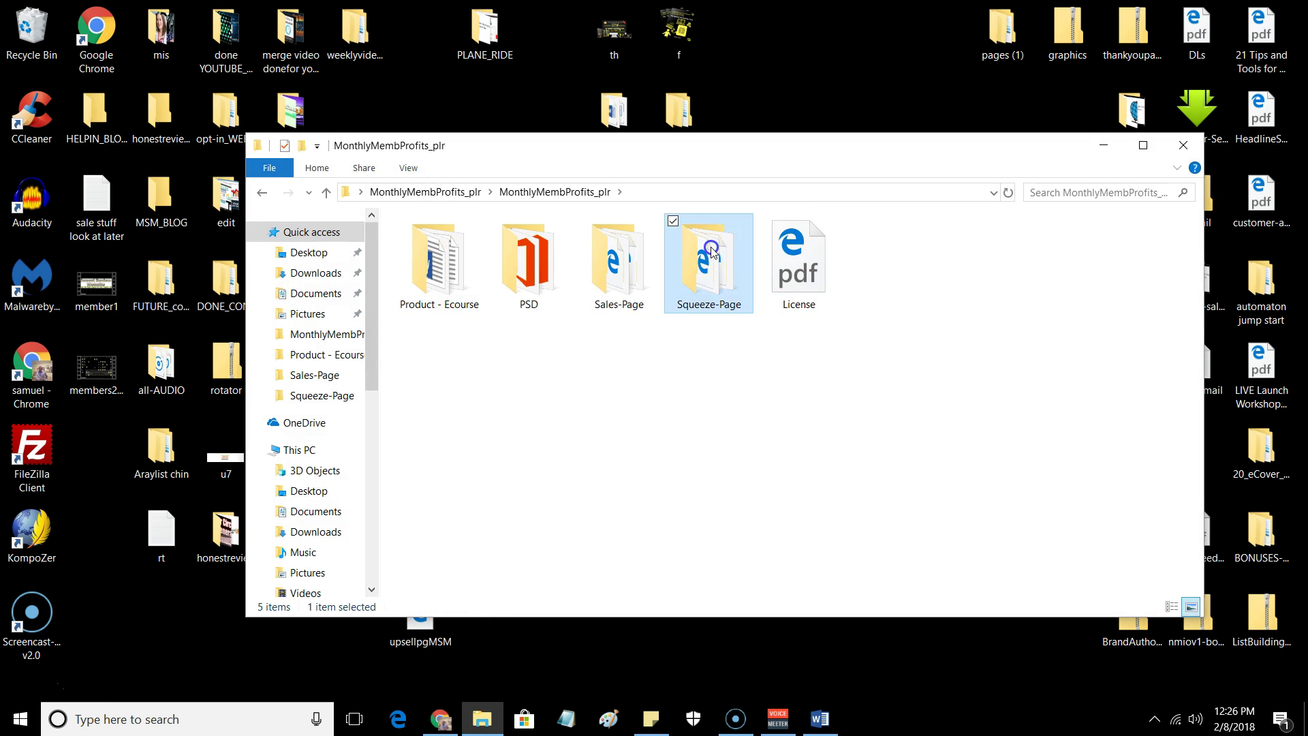
double_click(712, 252)
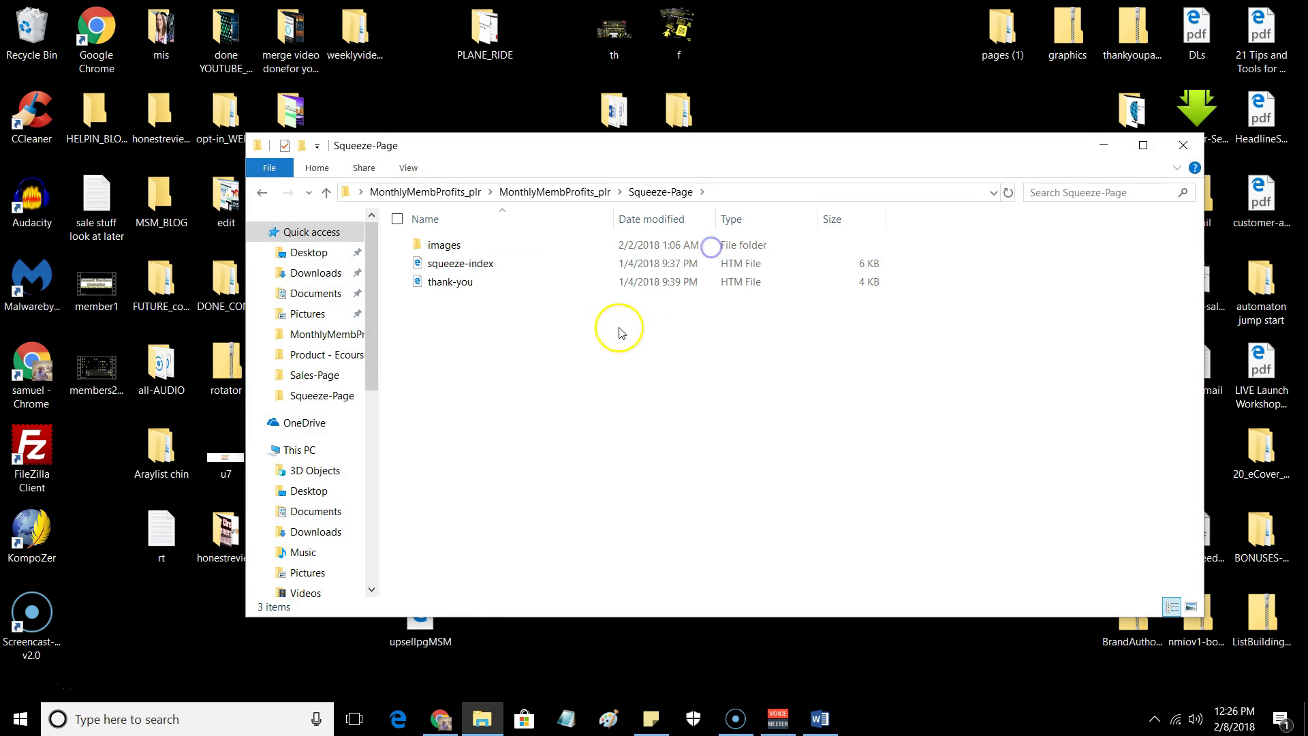
left_click(472, 270)
right_click(470, 268)
mouse_move(668, 339)
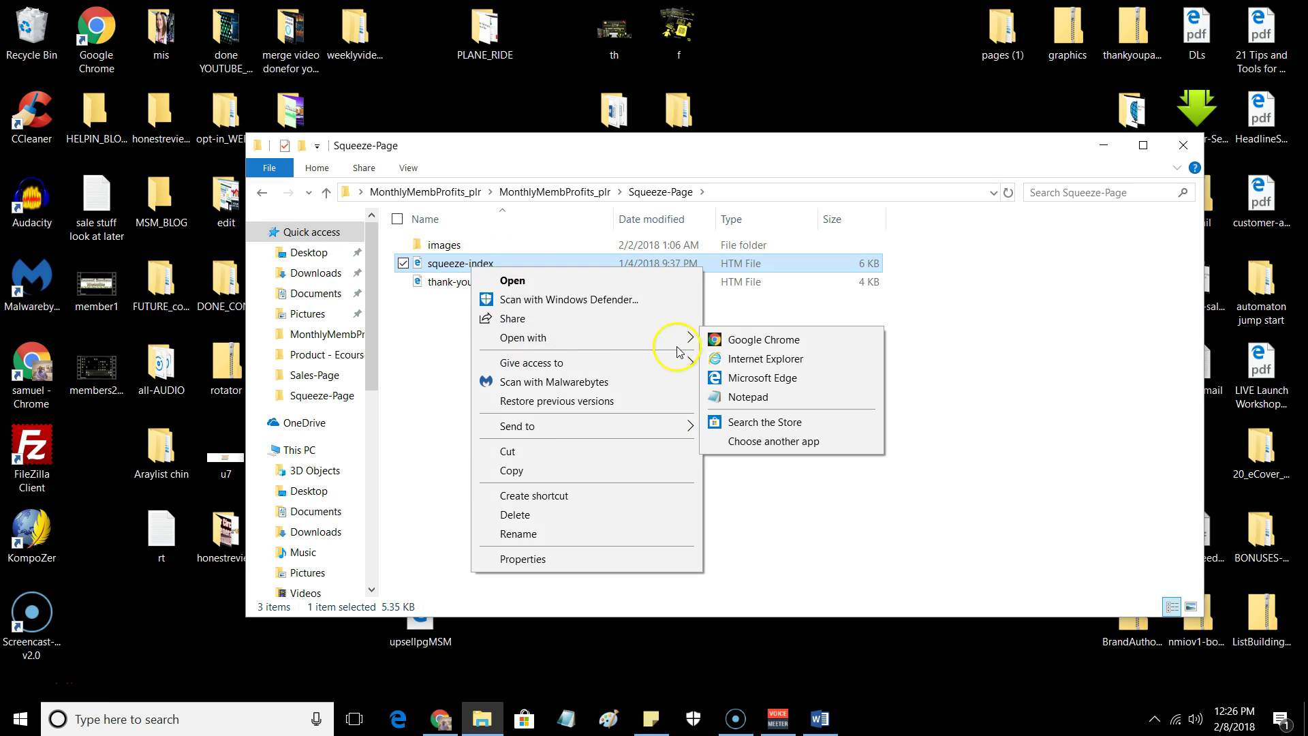
left_click(746, 340)
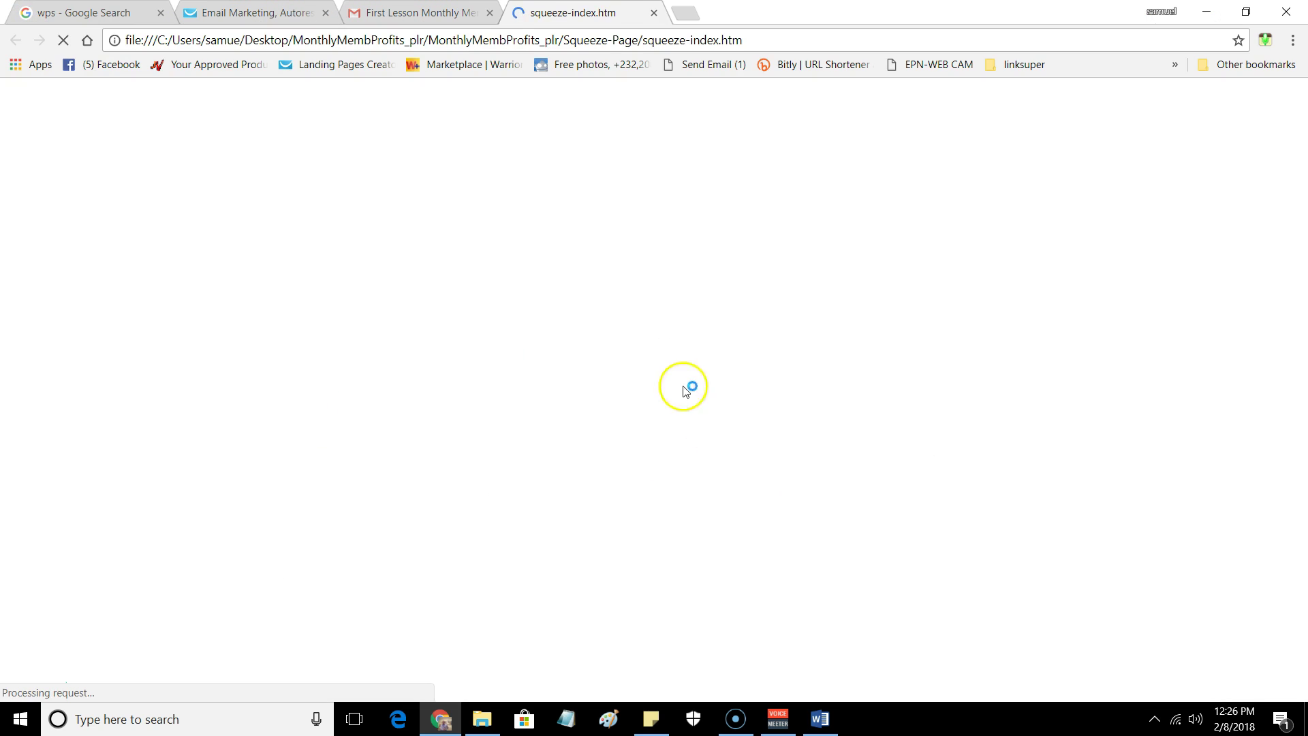
- Review the squeeze page from its header to the subscription form placeholder, and close the page and its folder window
scroll(542, 332, "down", 4)
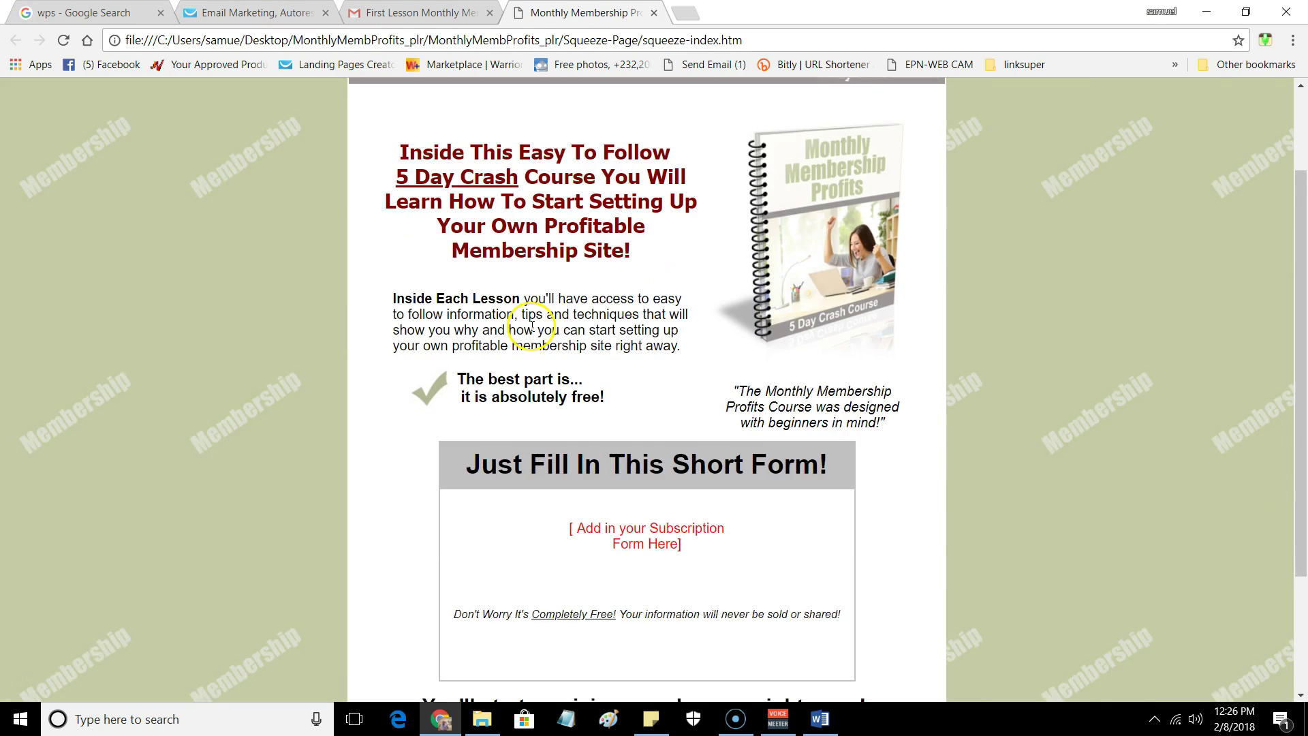
scroll(586, 391, "up", 5)
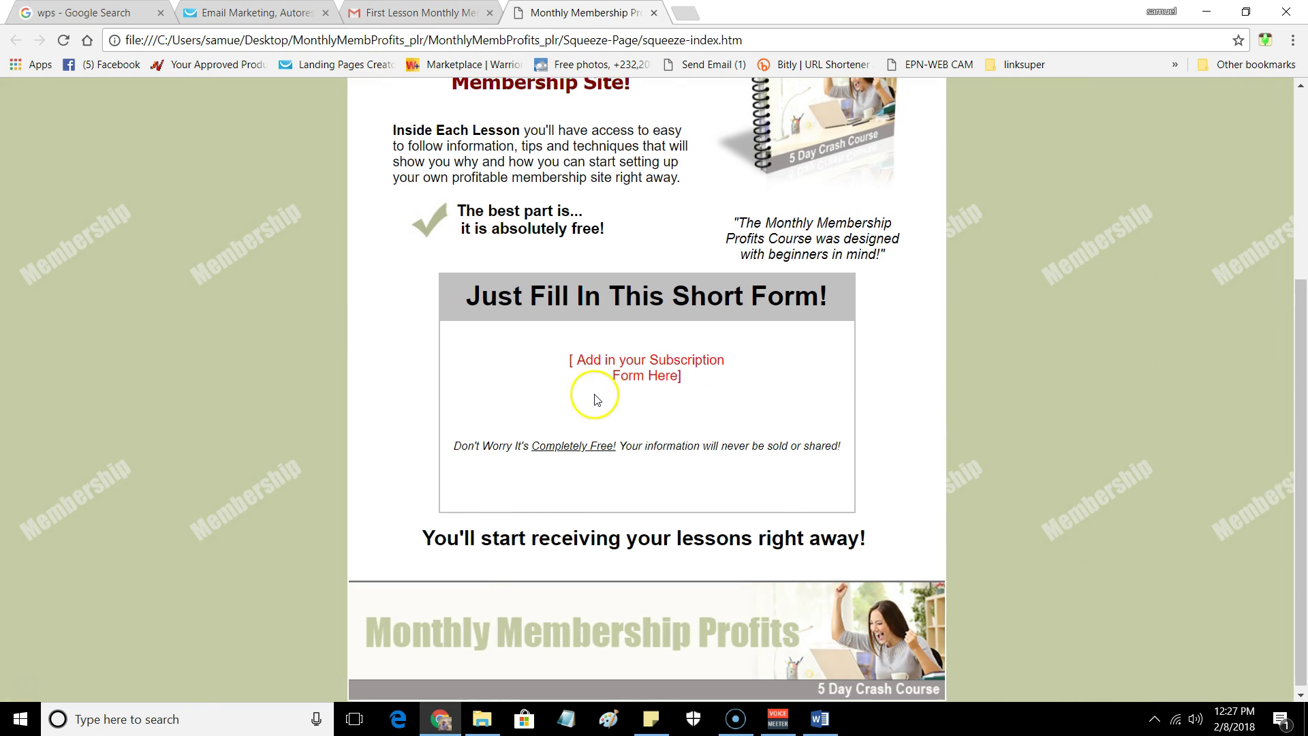
scroll(611, 386, "down", 1)
scroll(612, 386, "down", 2)
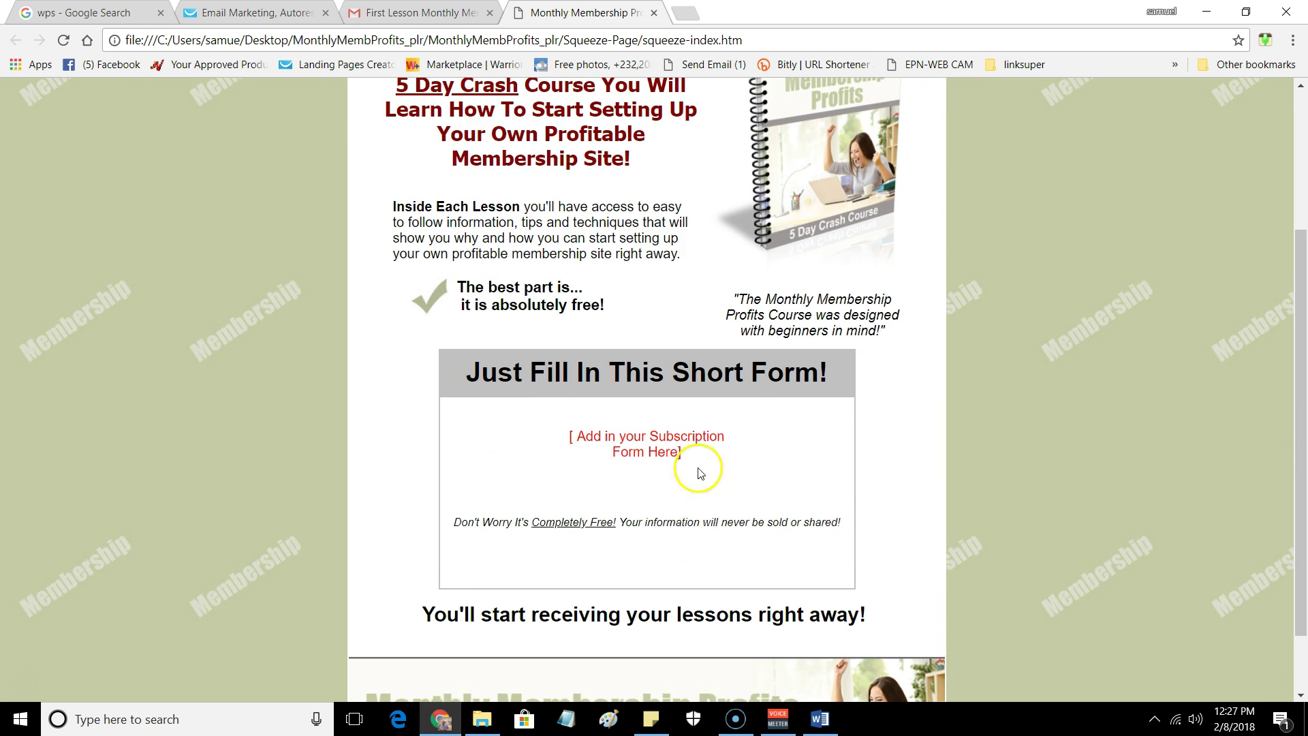
scroll(617, 438, "up", 3)
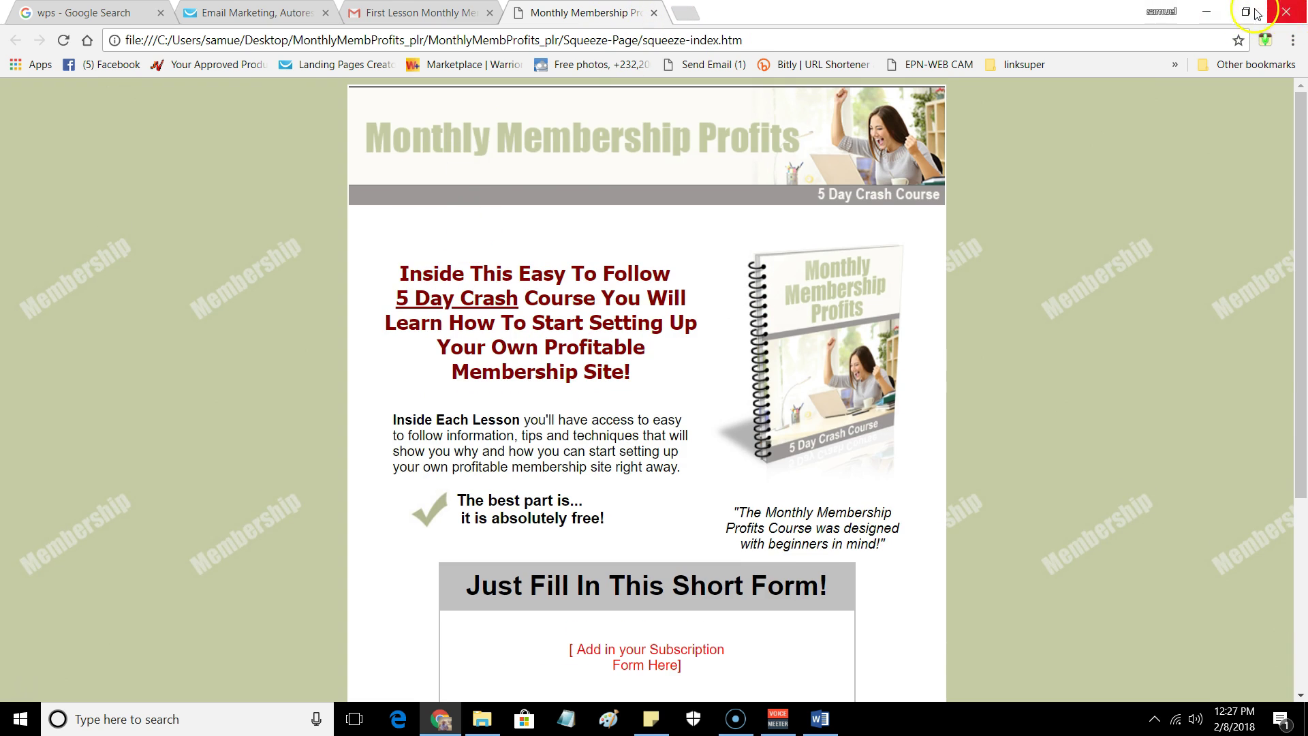
scroll(639, 262, "down", 2)
scroll(639, 262, "down", 2)
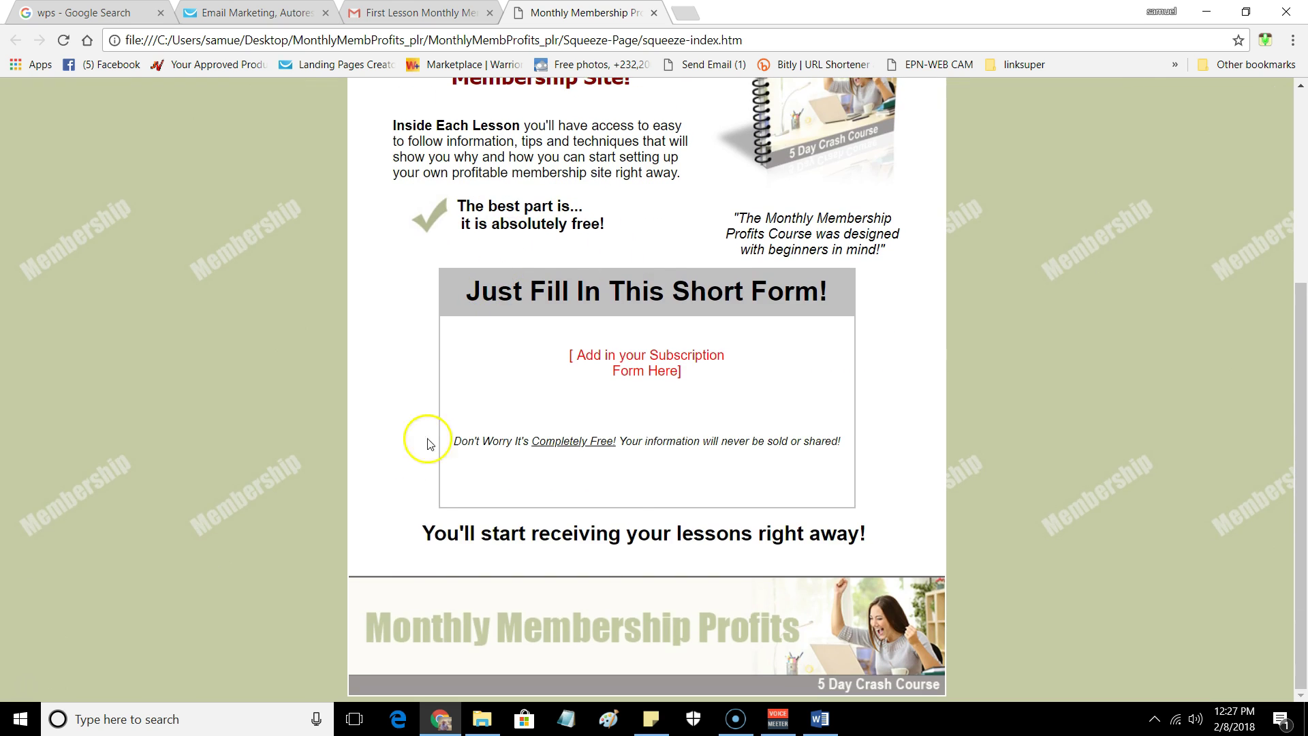
scroll(611, 332, "up", 5)
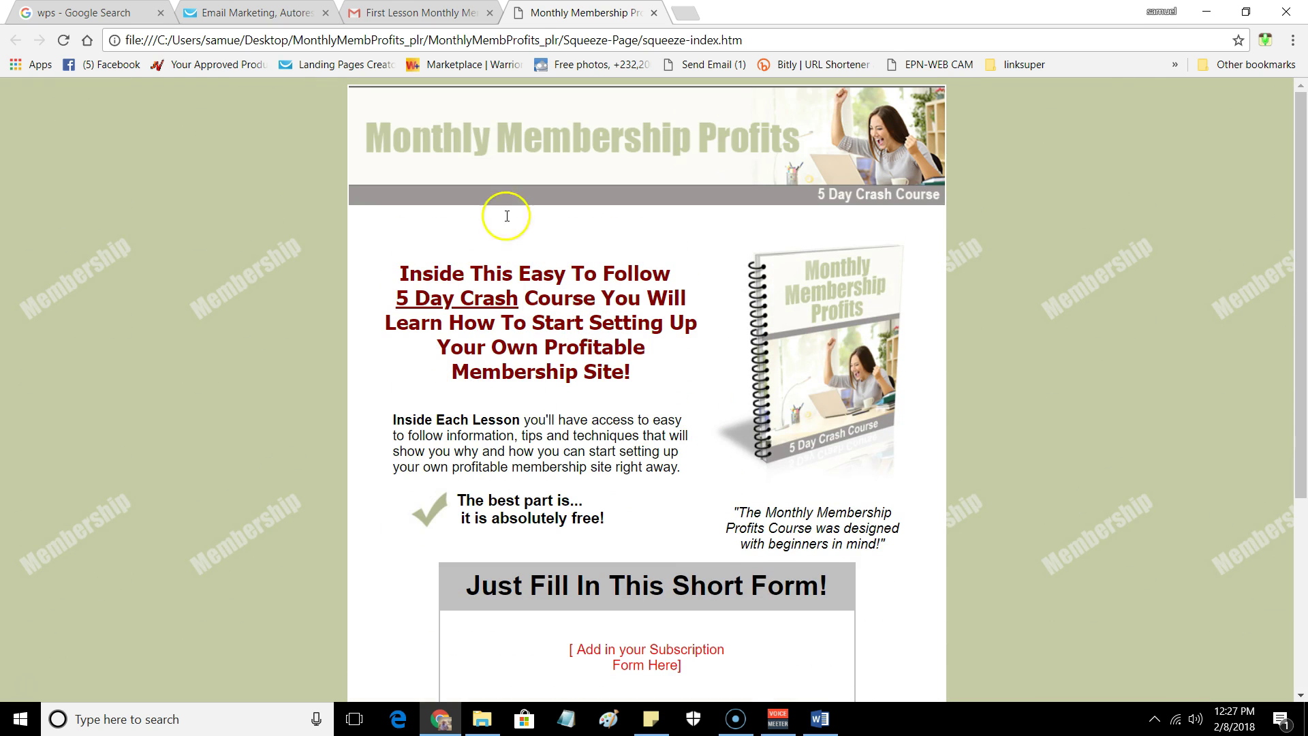
left_click(654, 13)
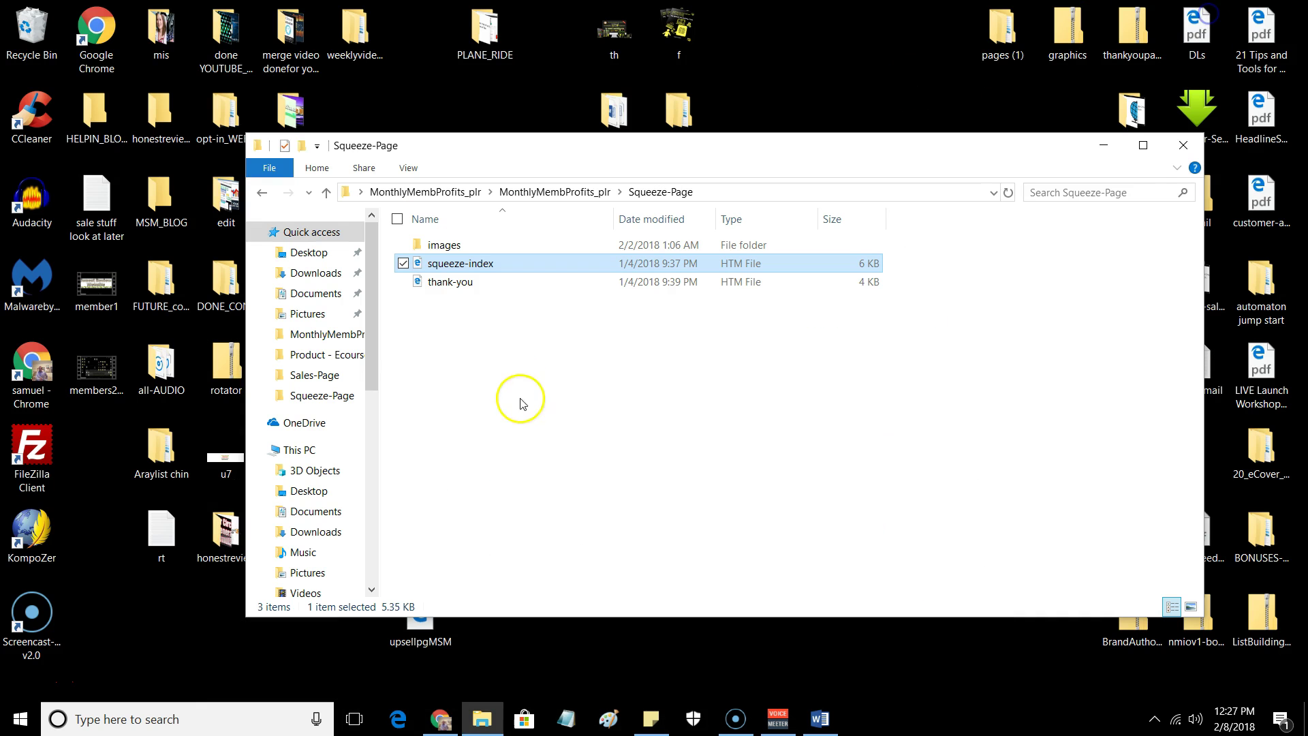
left_click(1186, 145)
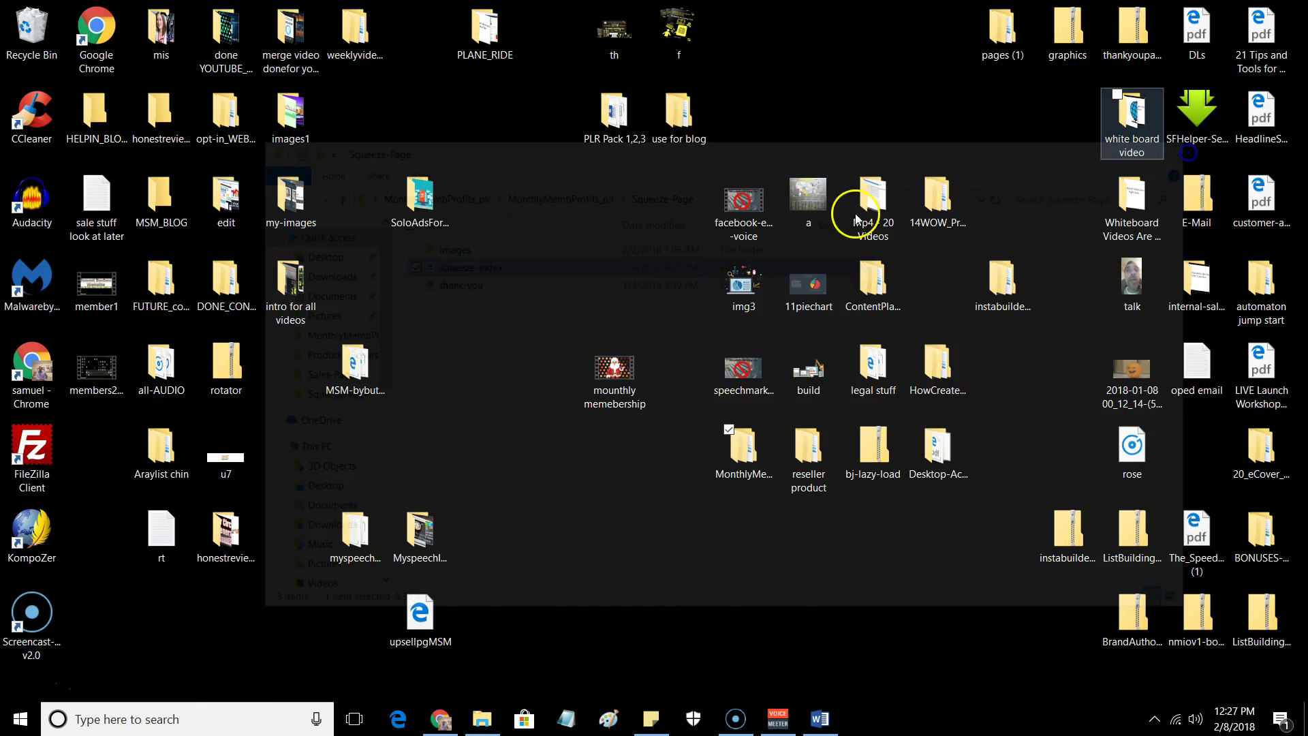
double_click(34, 453)
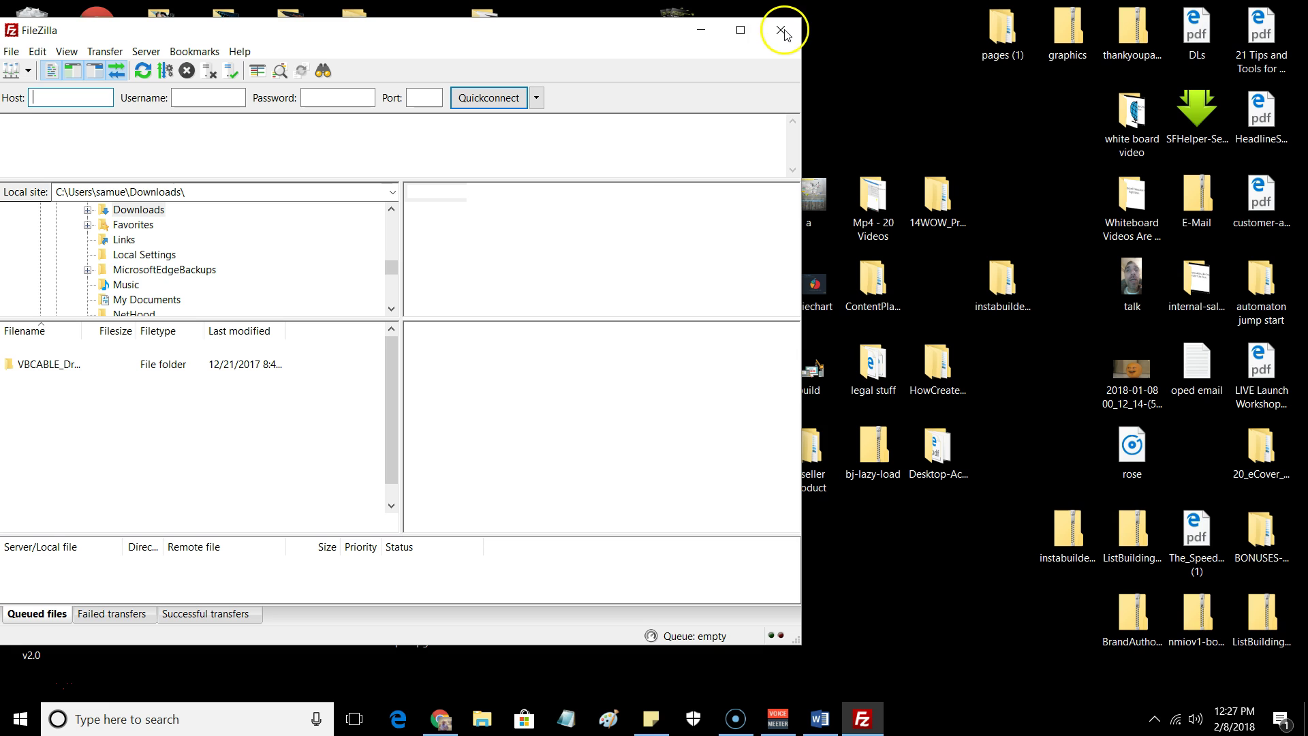
left_click(779, 32)
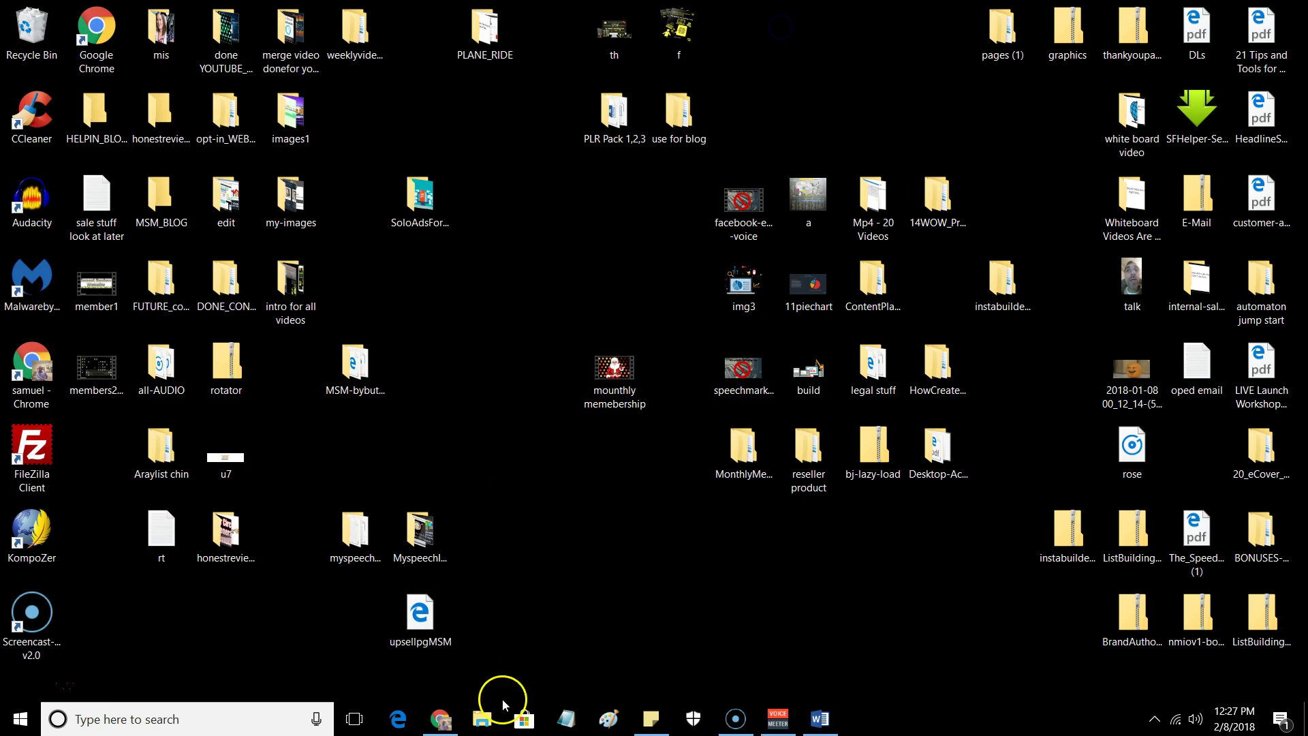
left_click(438, 716)
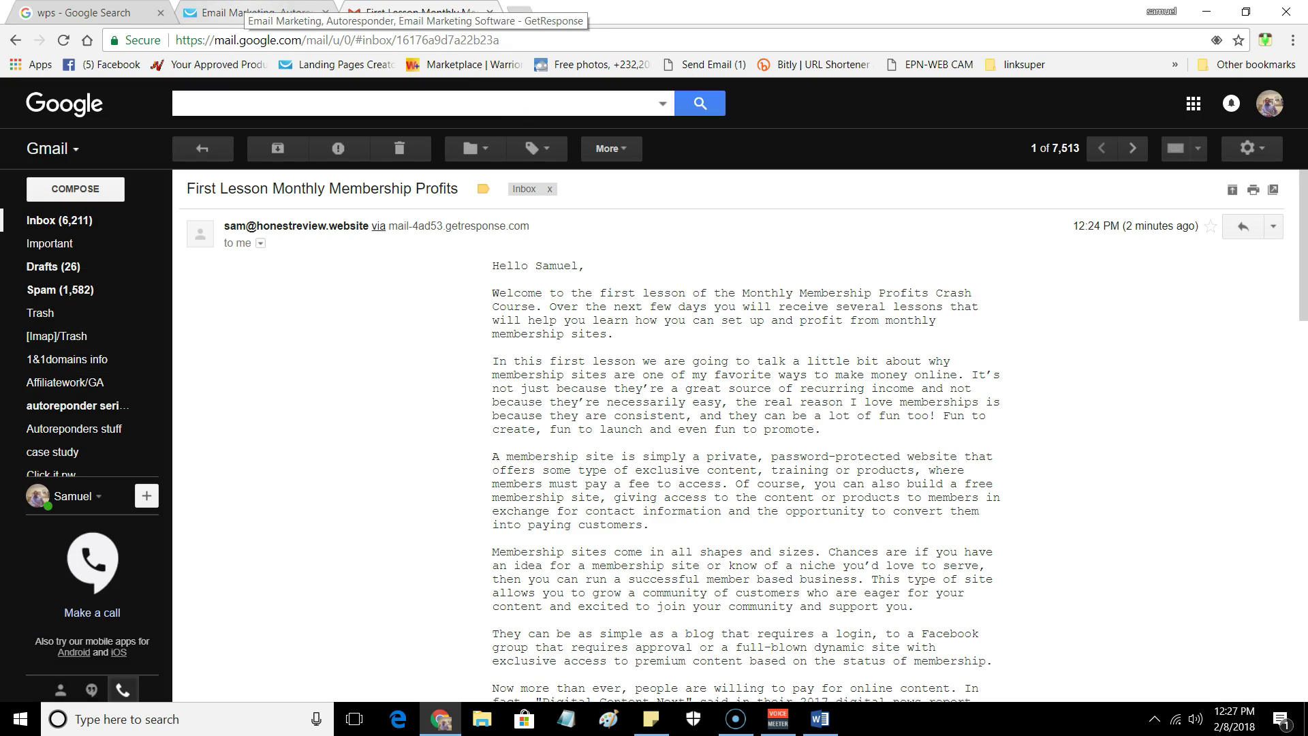
left_click(85, 12)
left_click(531, 10)
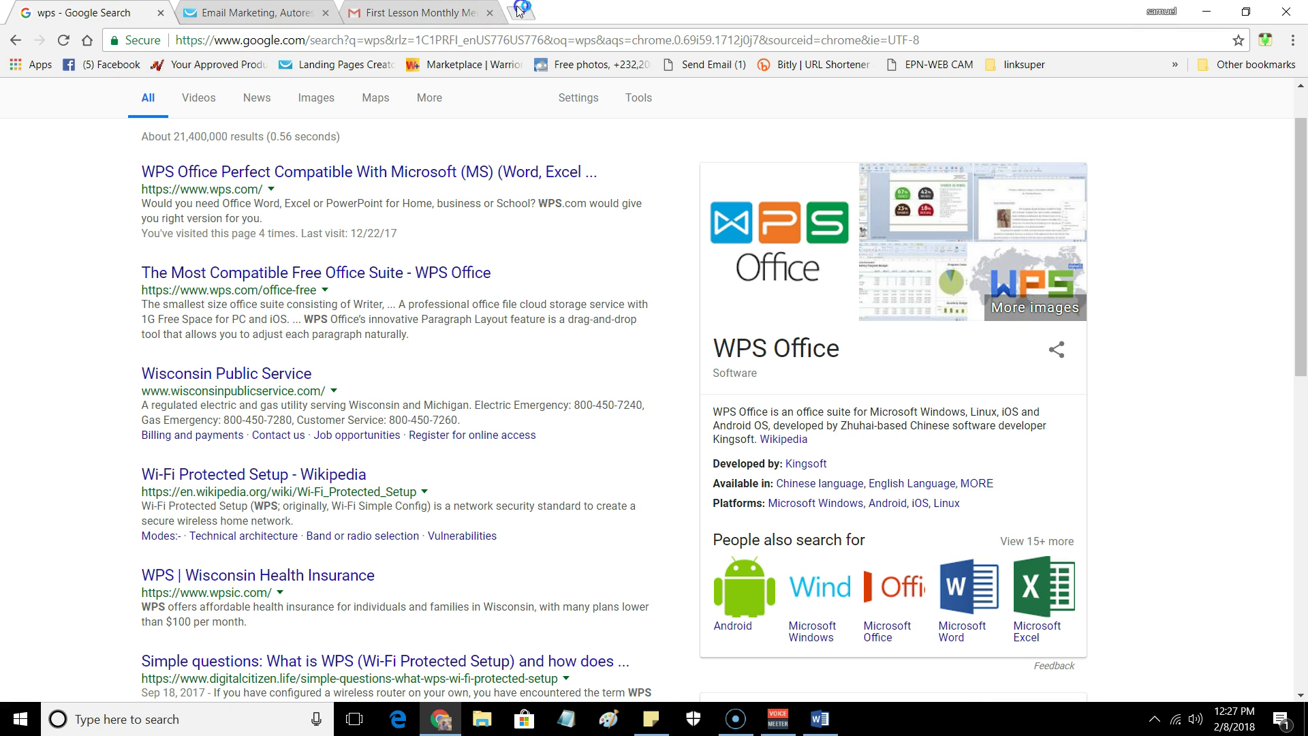
left_click(405, 13)
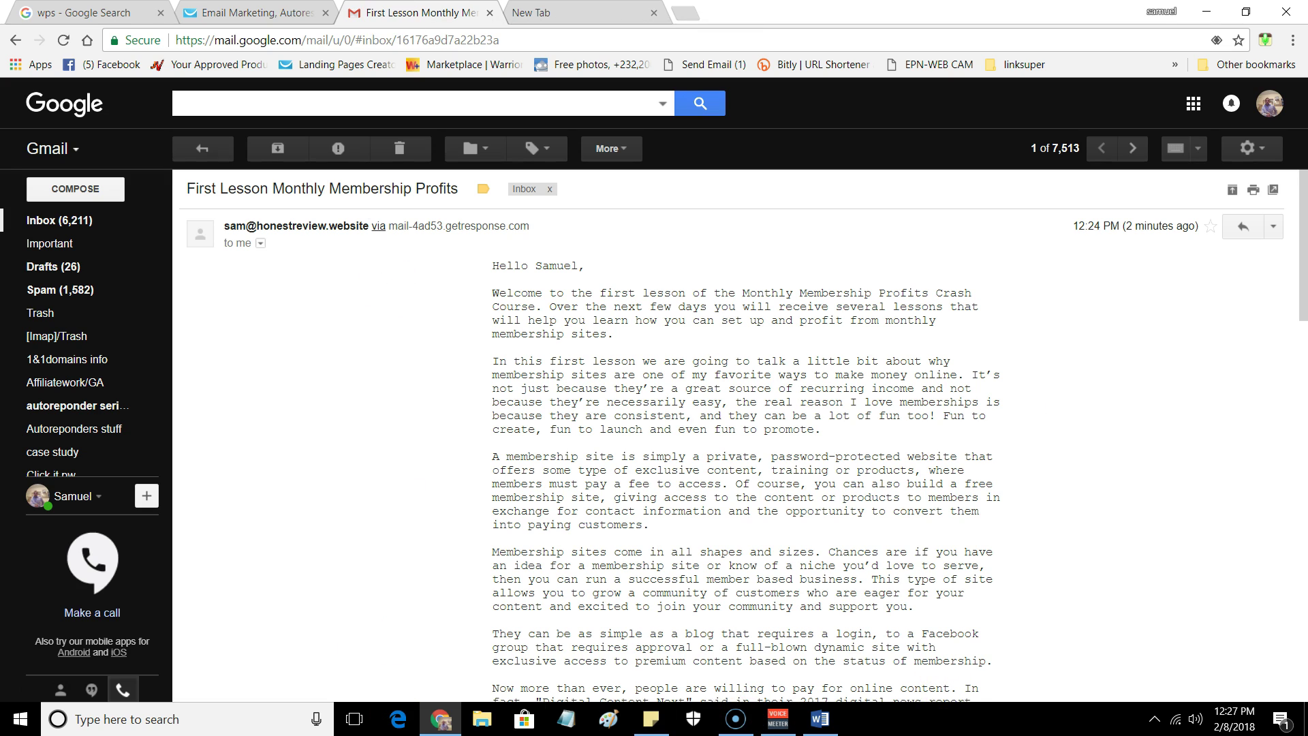
left_click(1208, 12)
- Launch FileZilla, connect to the saved honestreview.website site, and trust its certificate
left_click(38, 450)
double_click(37, 450)
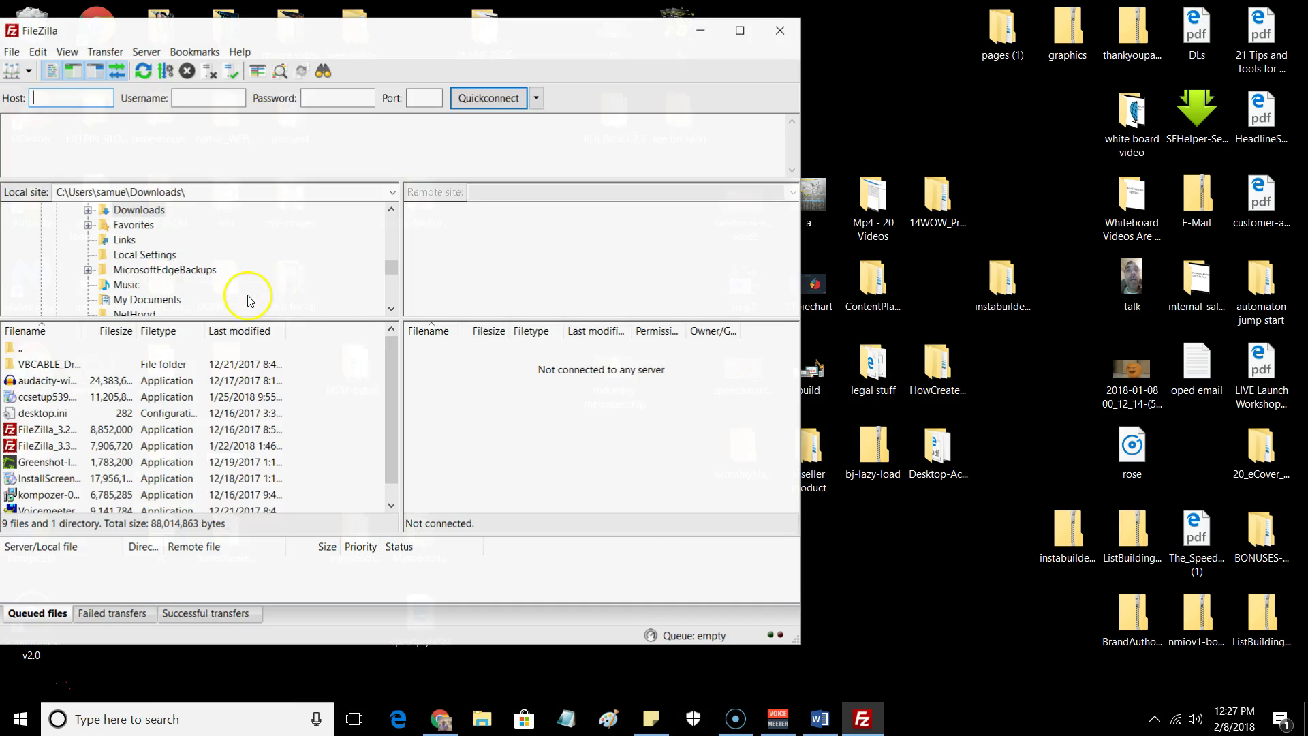
left_click(10, 70)
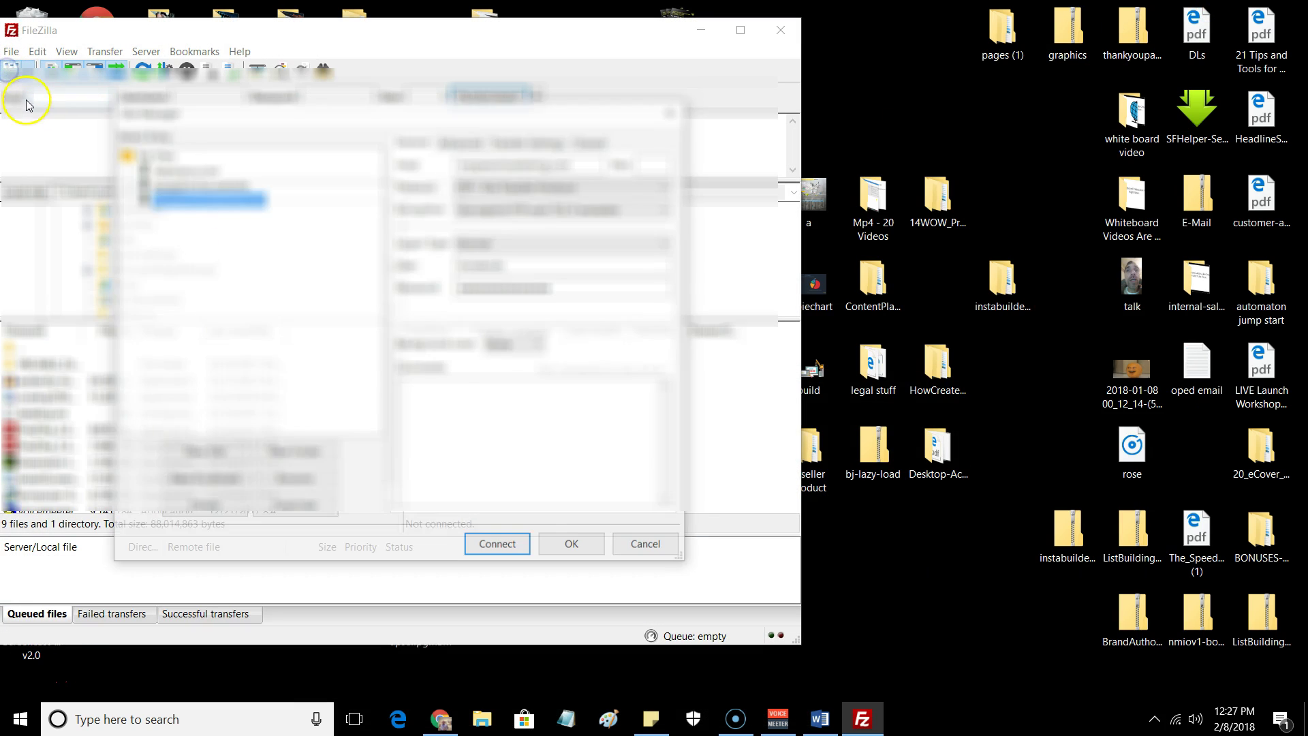
left_click(510, 544)
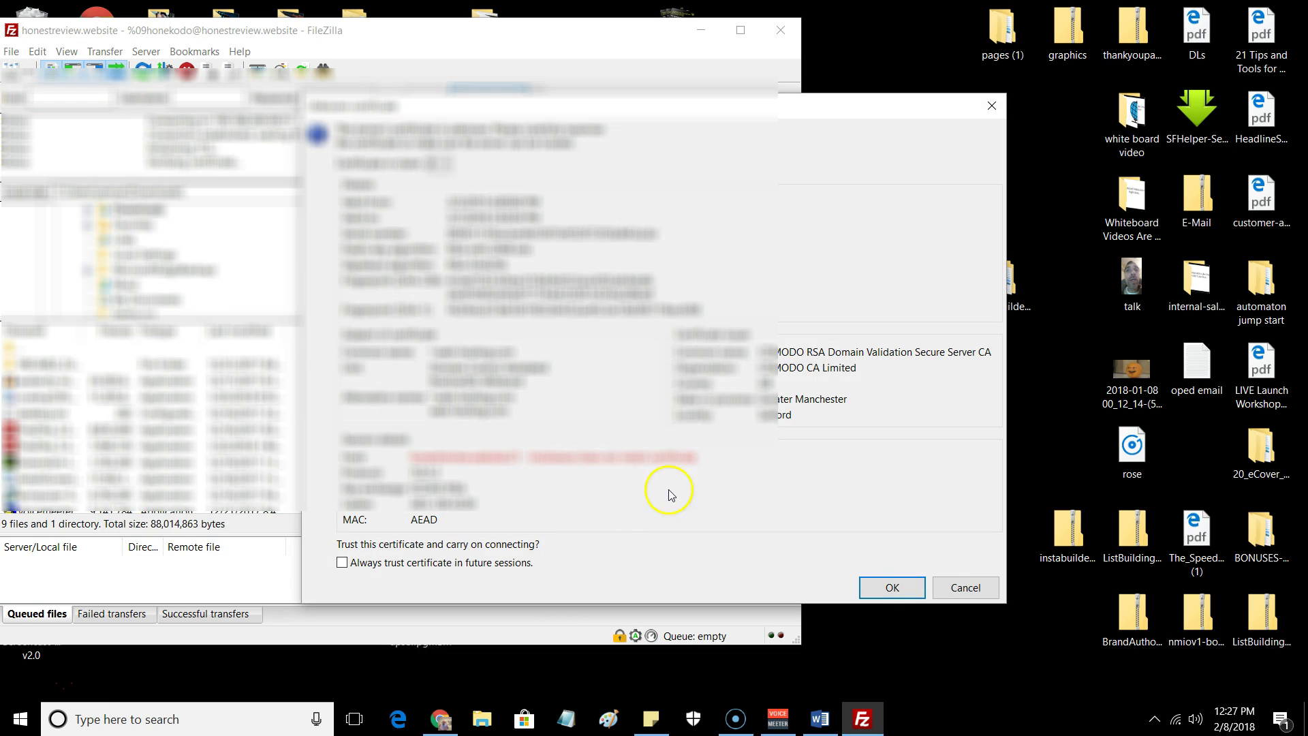
left_click(893, 585)
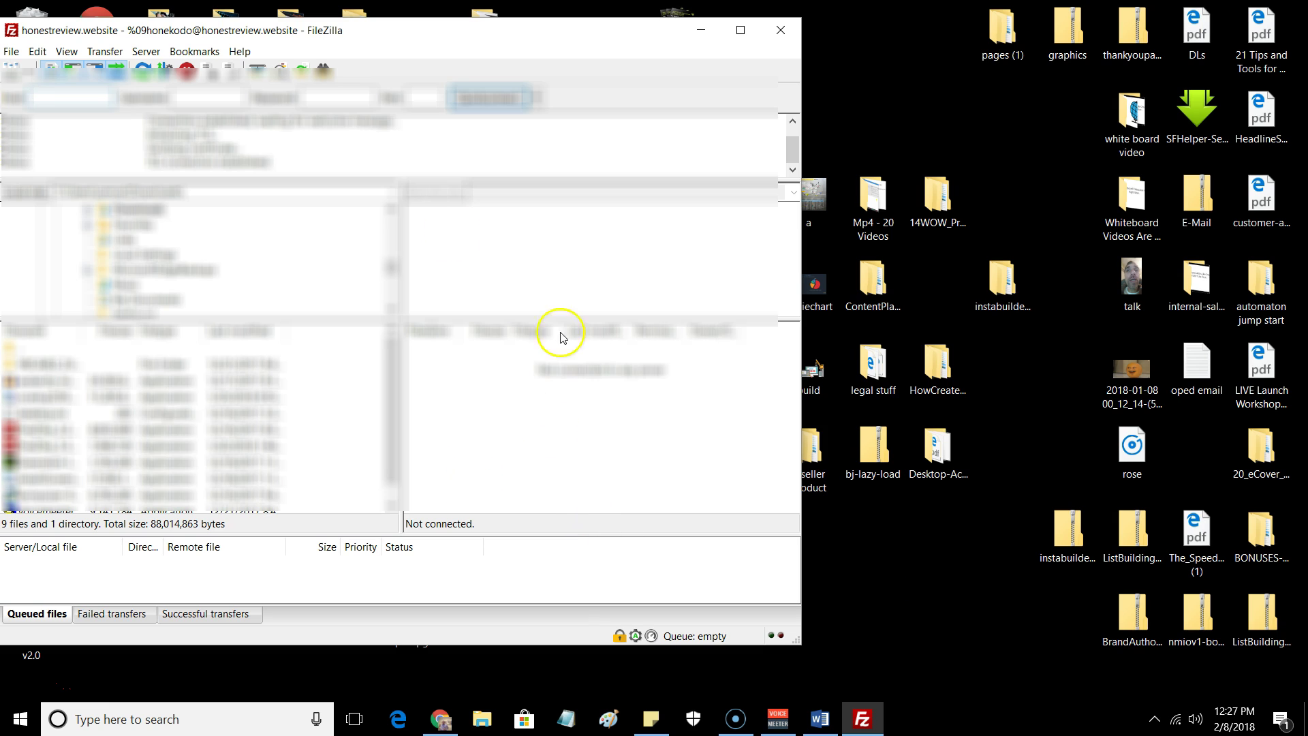
- Try to reconnect to the saved honestreview.website site through the Site Manager
left_click(144, 72)
left_click(217, 212)
left_click(10, 71)
left_click(498, 546)
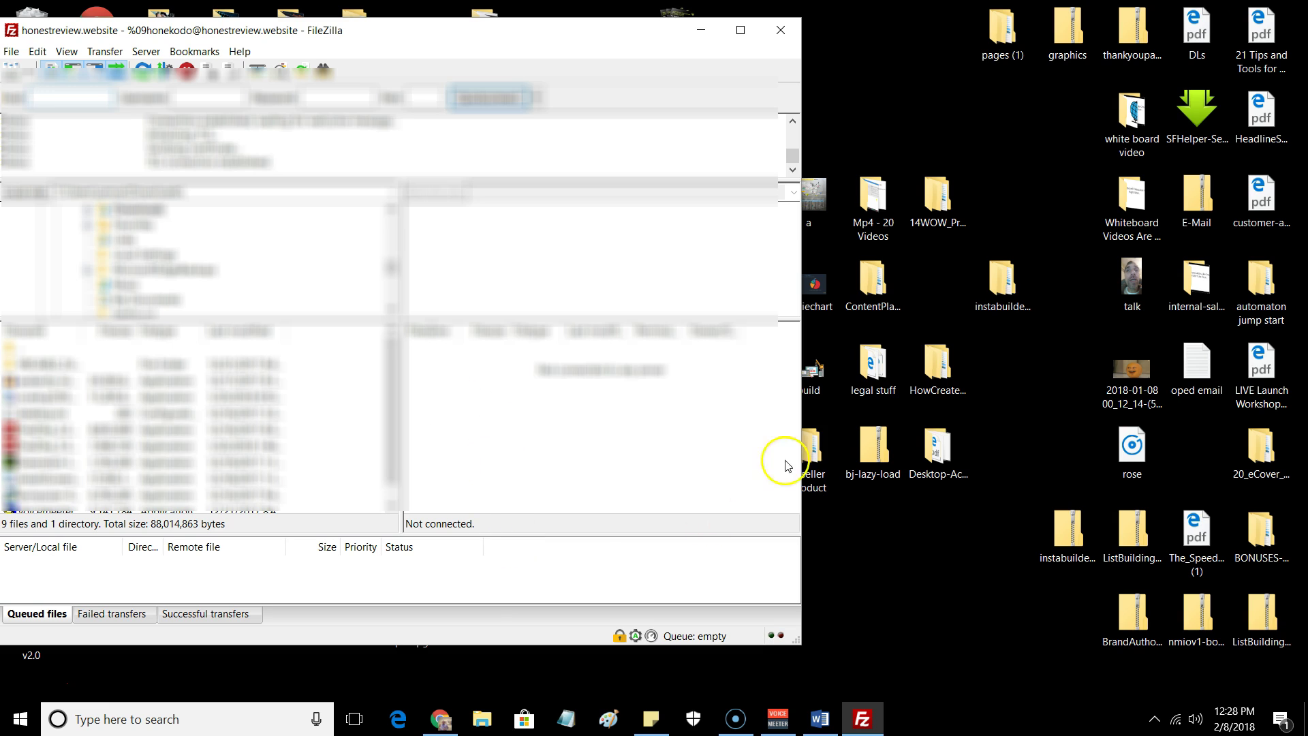
- Connect to the saved Myspeechmarketing.com site from the Site Manager and trust its certificate
left_click(10, 71)
left_click(174, 199)
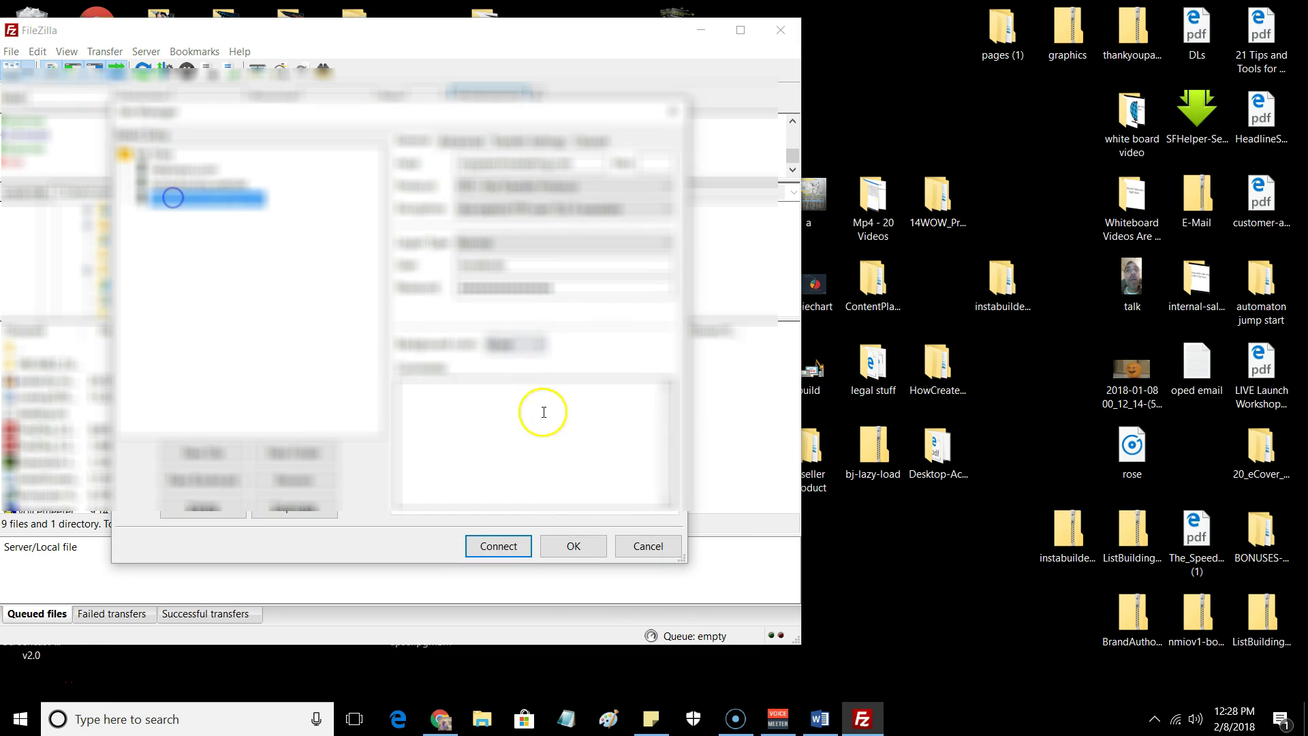
left_click(500, 546)
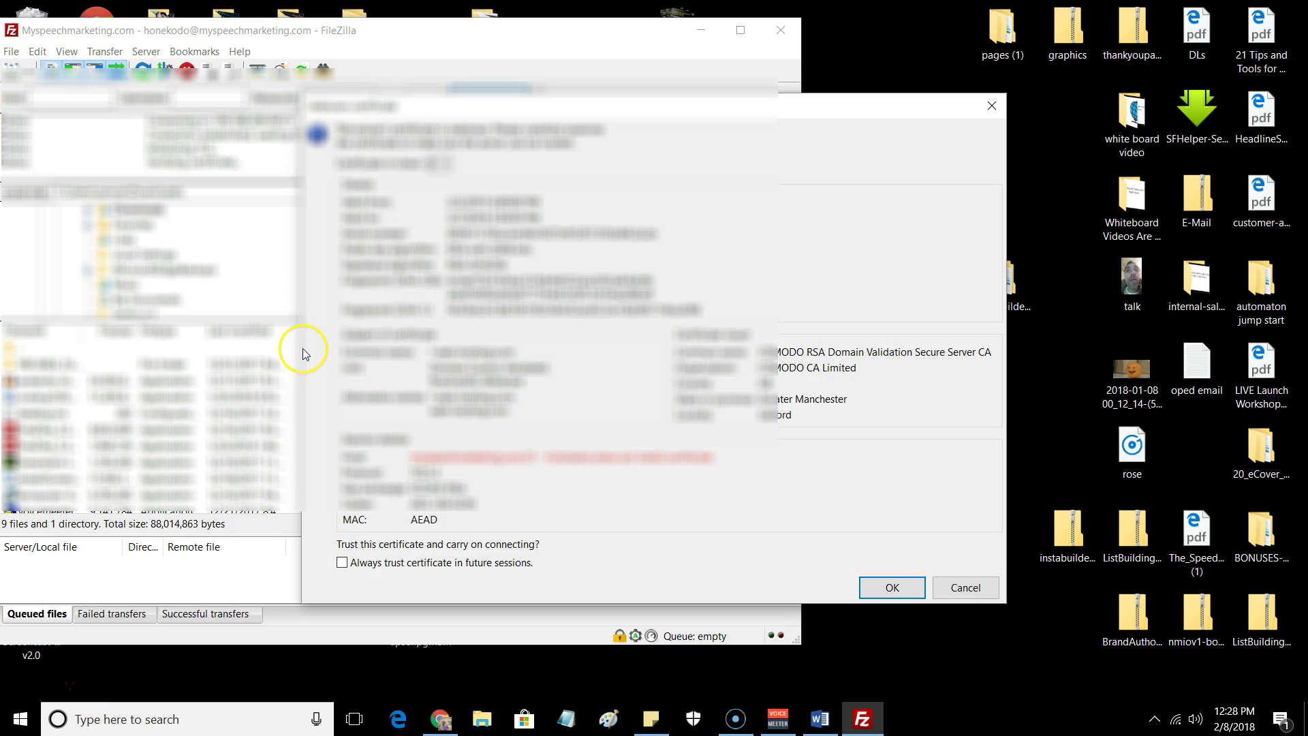
left_click(898, 585)
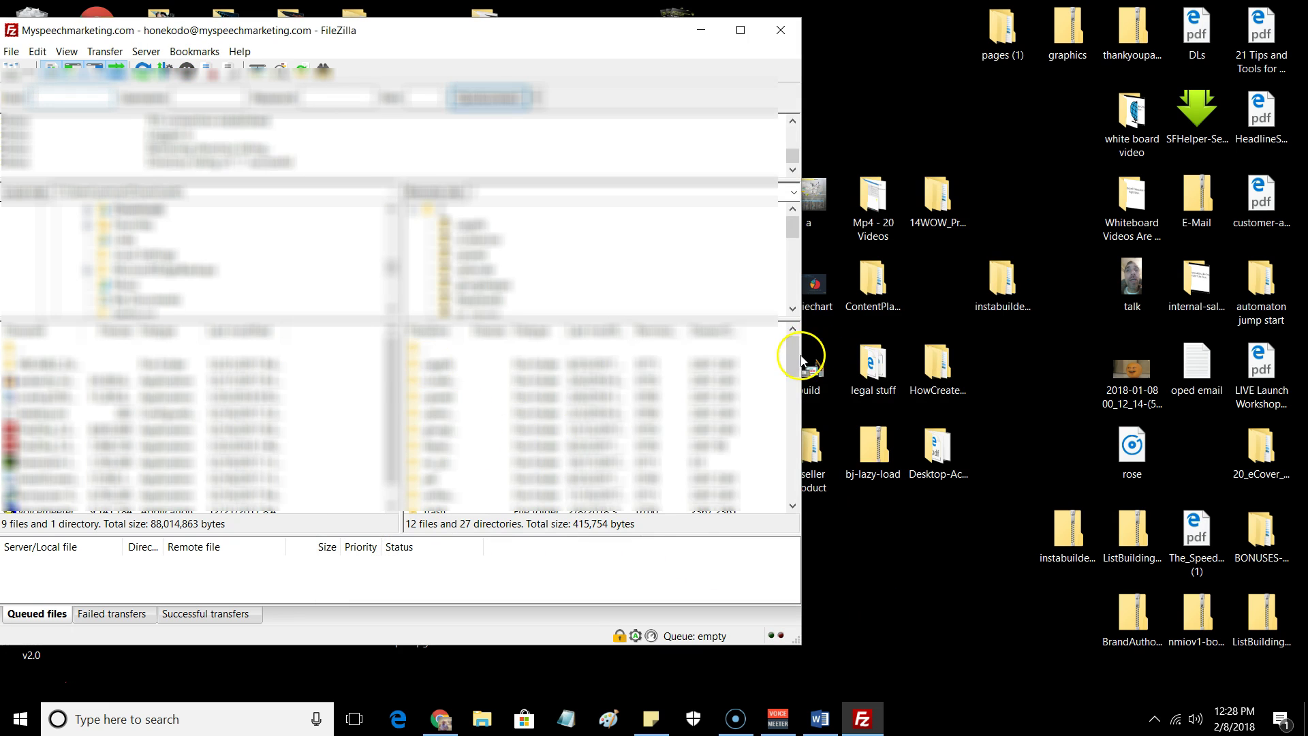
- Open the mem folder inside myspeechmarketing.com on the remote site
left_click_drag(792, 352, 790, 412)
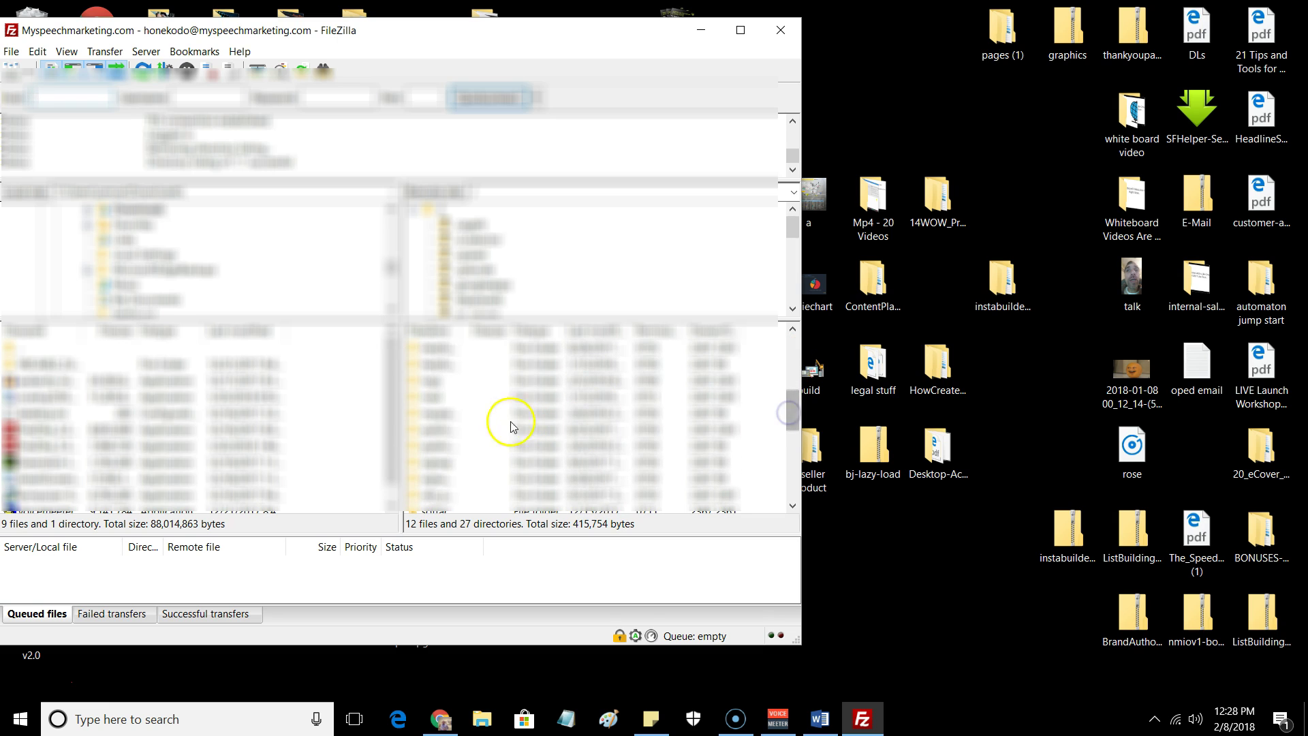
double_click(413, 414)
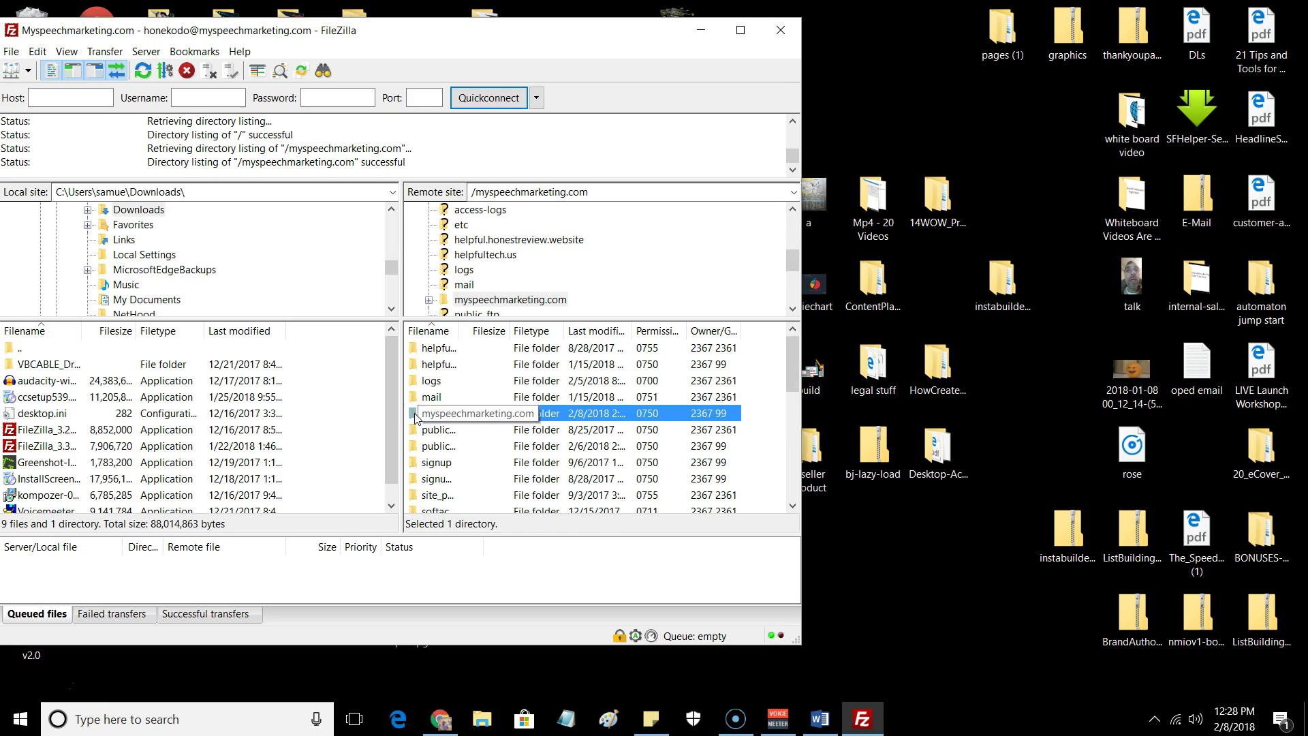
double_click(416, 413)
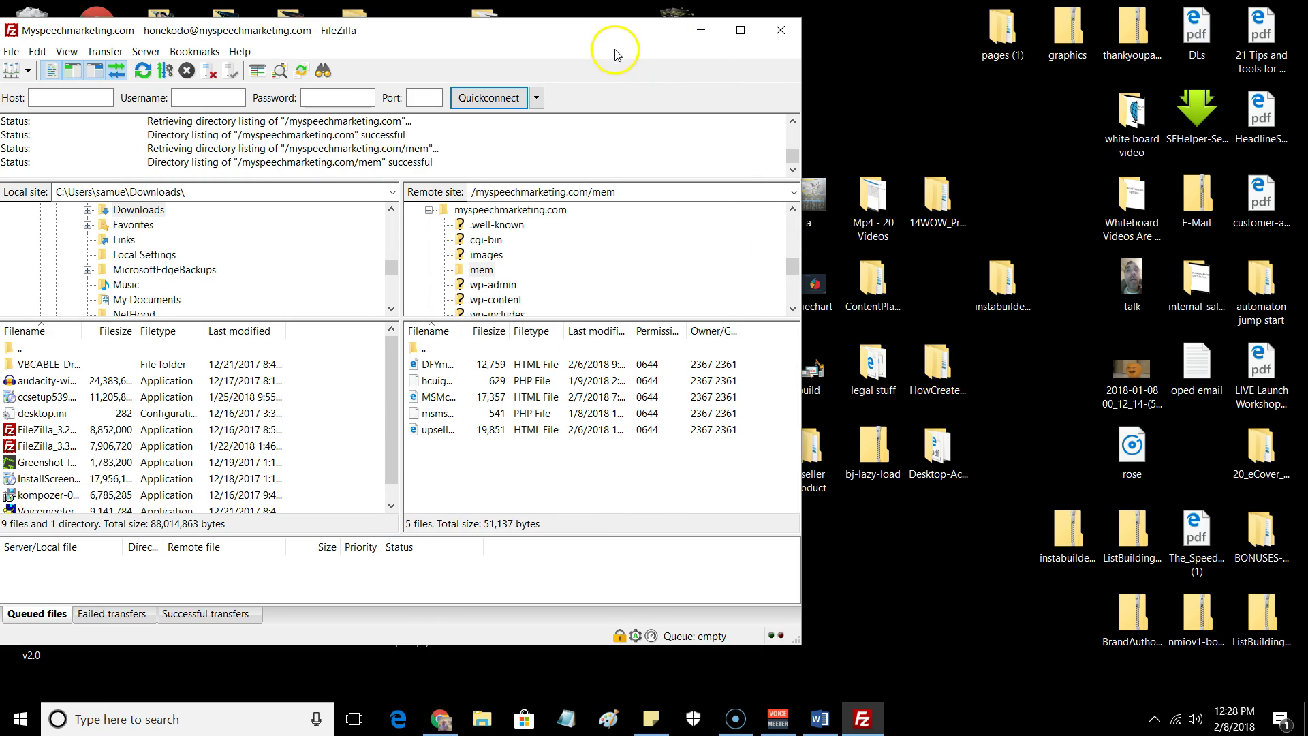
- Open the MonthlyMembProfits_plr folder from the desktop through to Squeeze-Page, placing its window beside FileZilla
left_click_drag(621, 29, 436, 35)
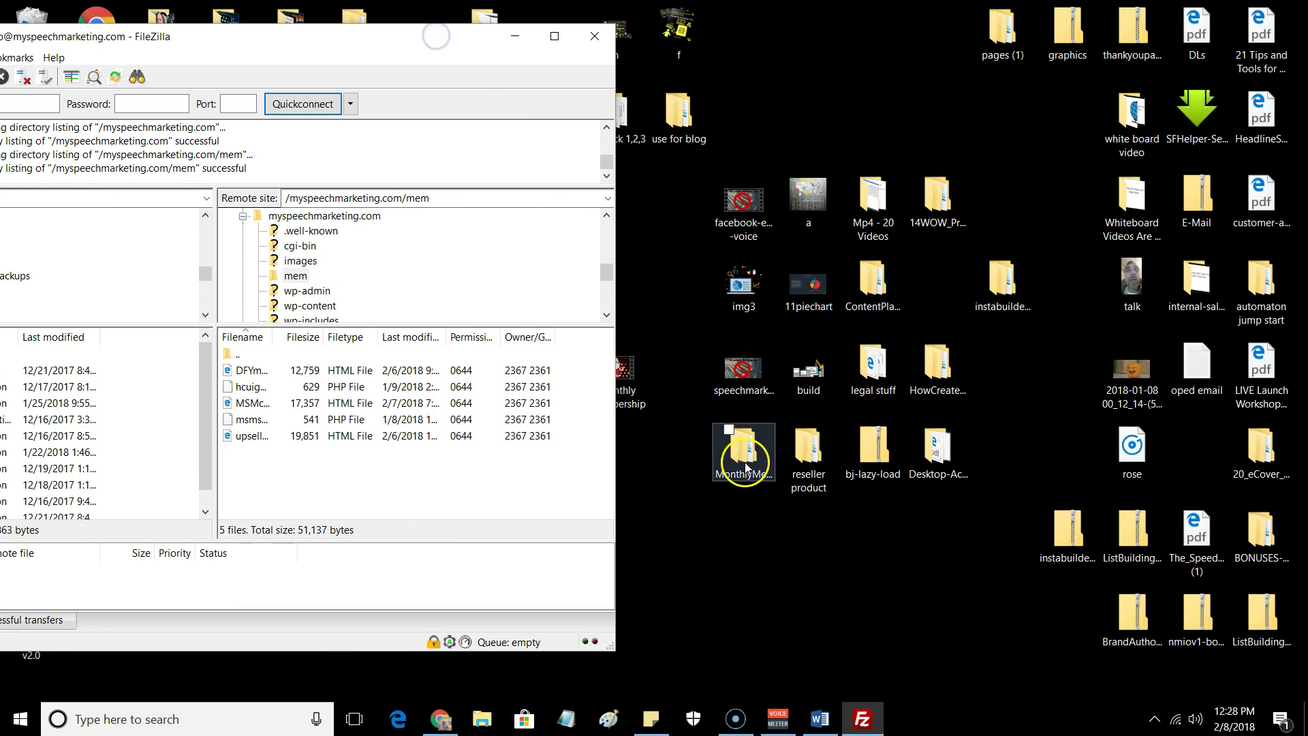
double_click(748, 455)
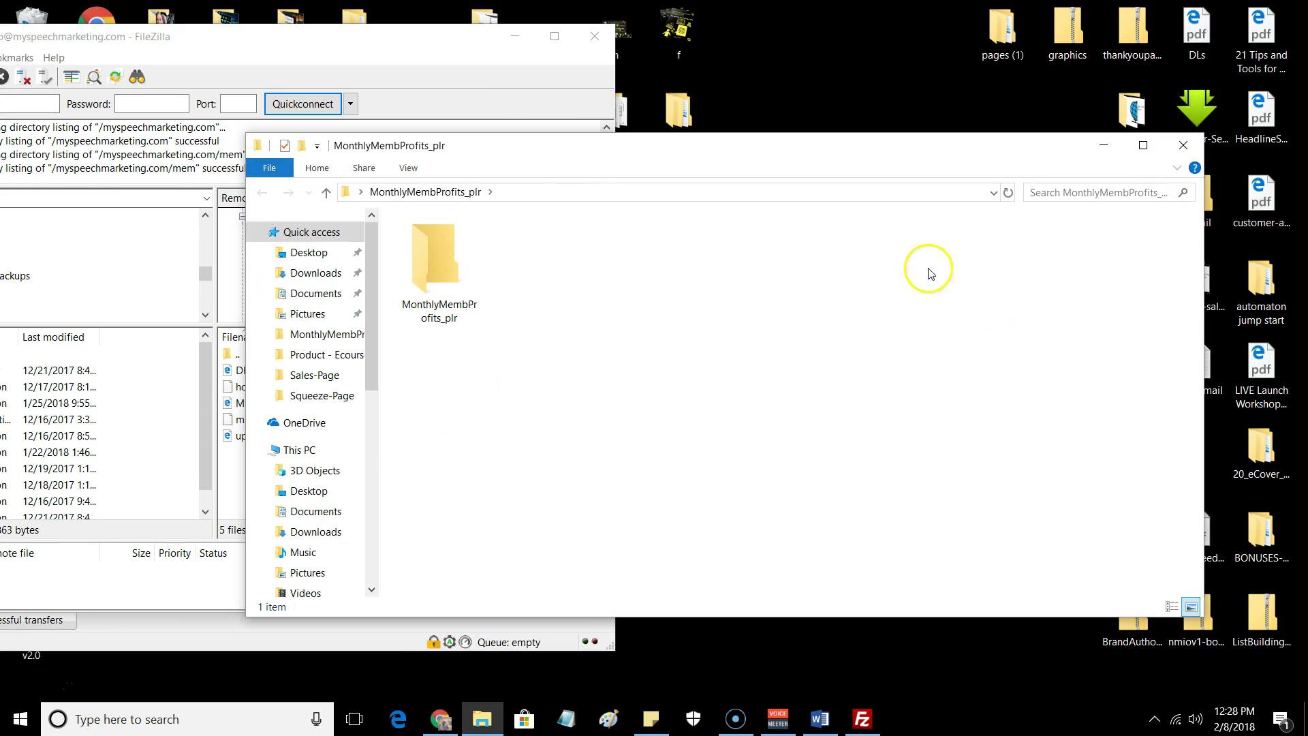
double_click(451, 265)
left_click_drag(720, 144, 1032, 148)
double_click(1017, 286)
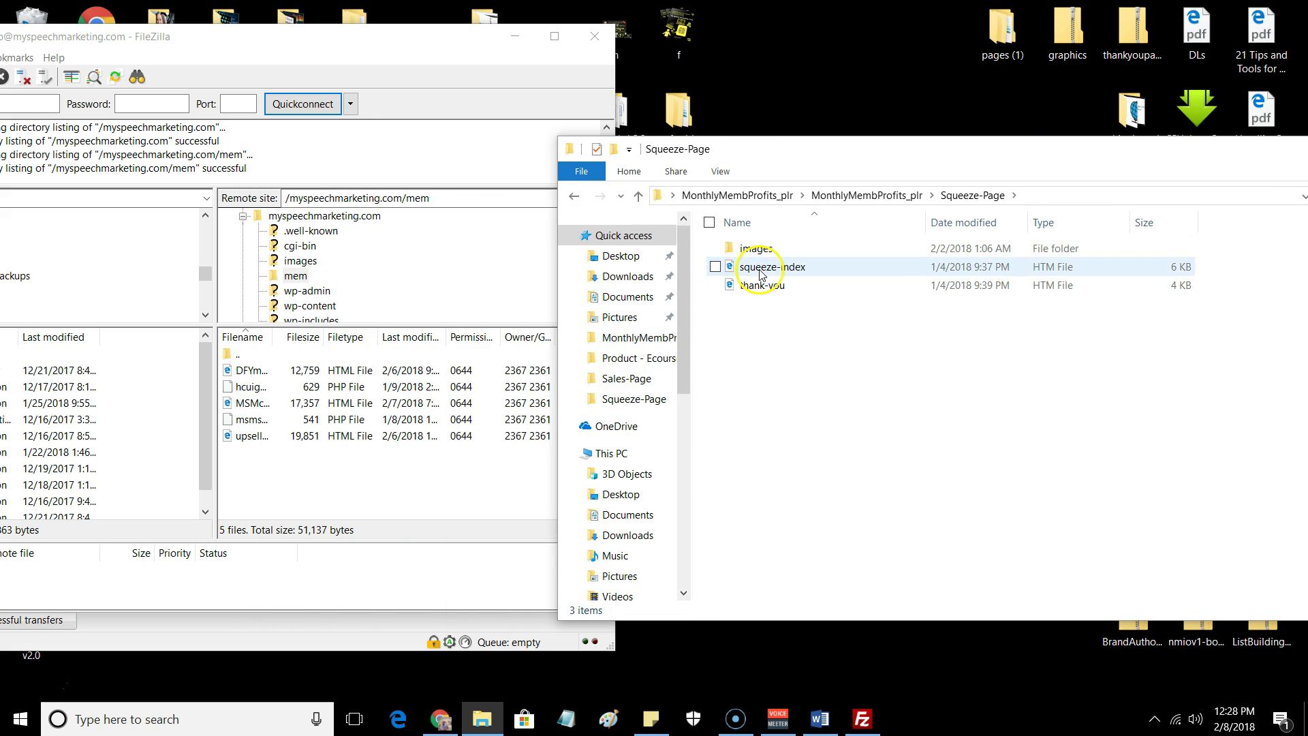
- Rename the squeeze-index file in the Squeeze-Page folder as mmemail
right_click(759, 273)
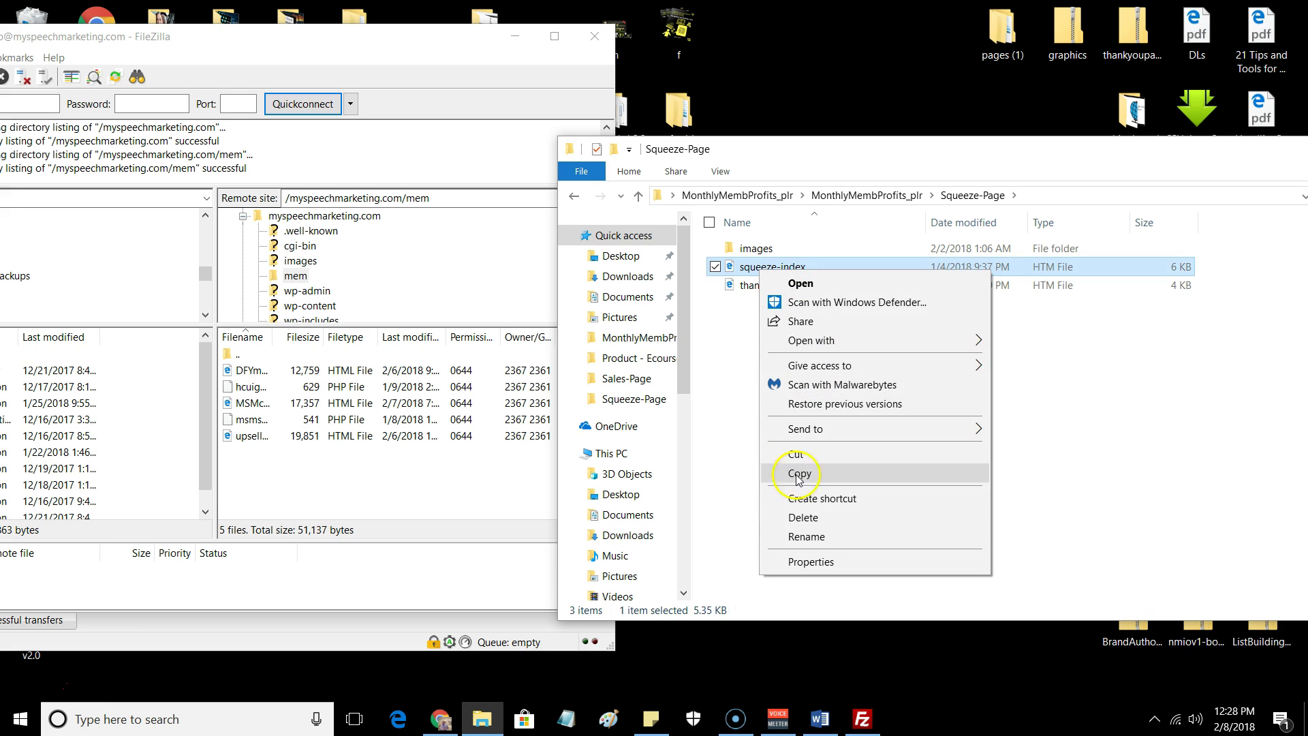
left_click(815, 536)
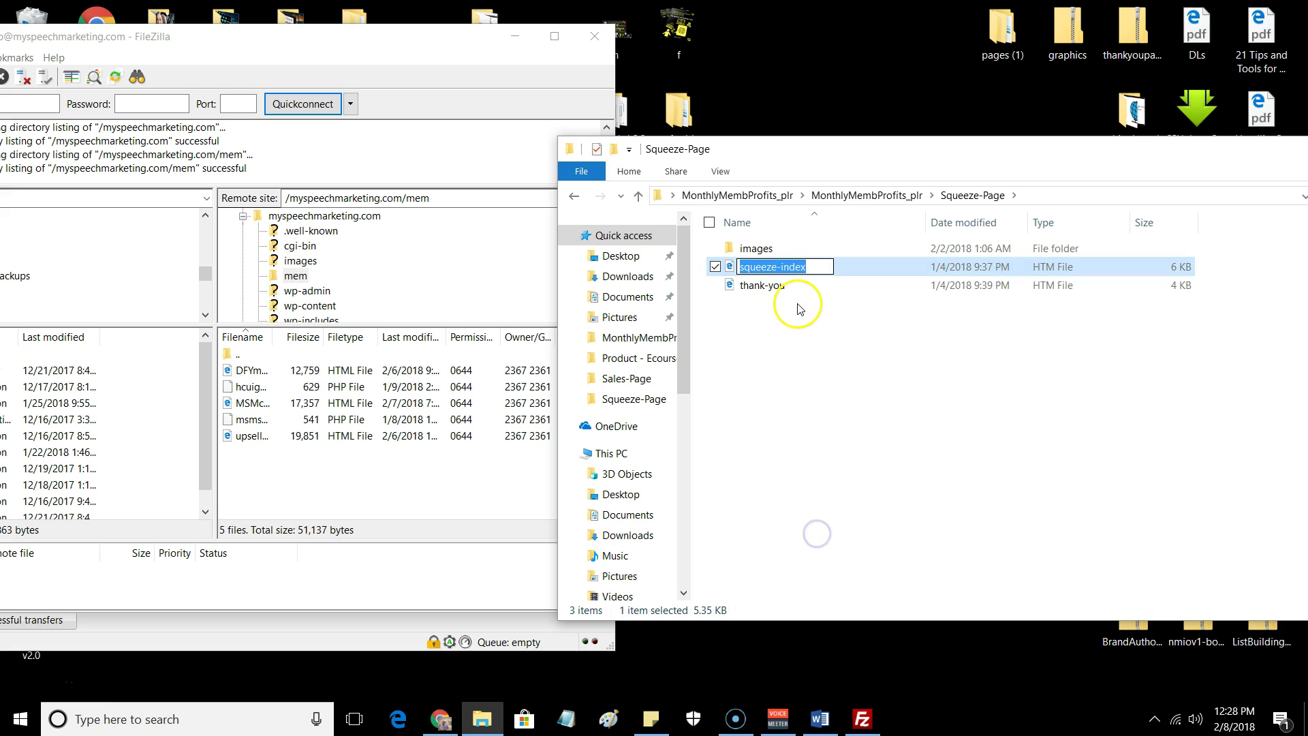
key("BackSpace")
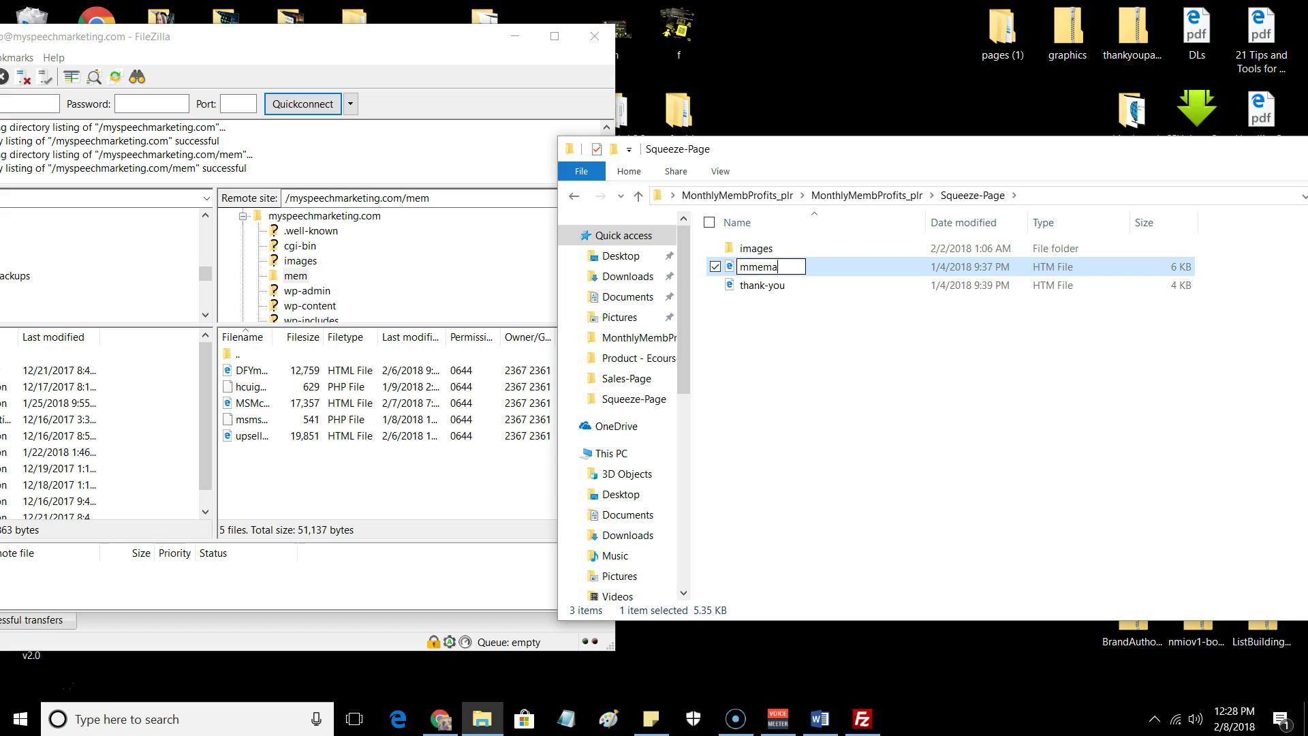
left_click(800, 309)
- Copy the mmemail file name from its properties, record it as mmemail.htm in Notepad, minimize the note, and close the properties
right_click(777, 273)
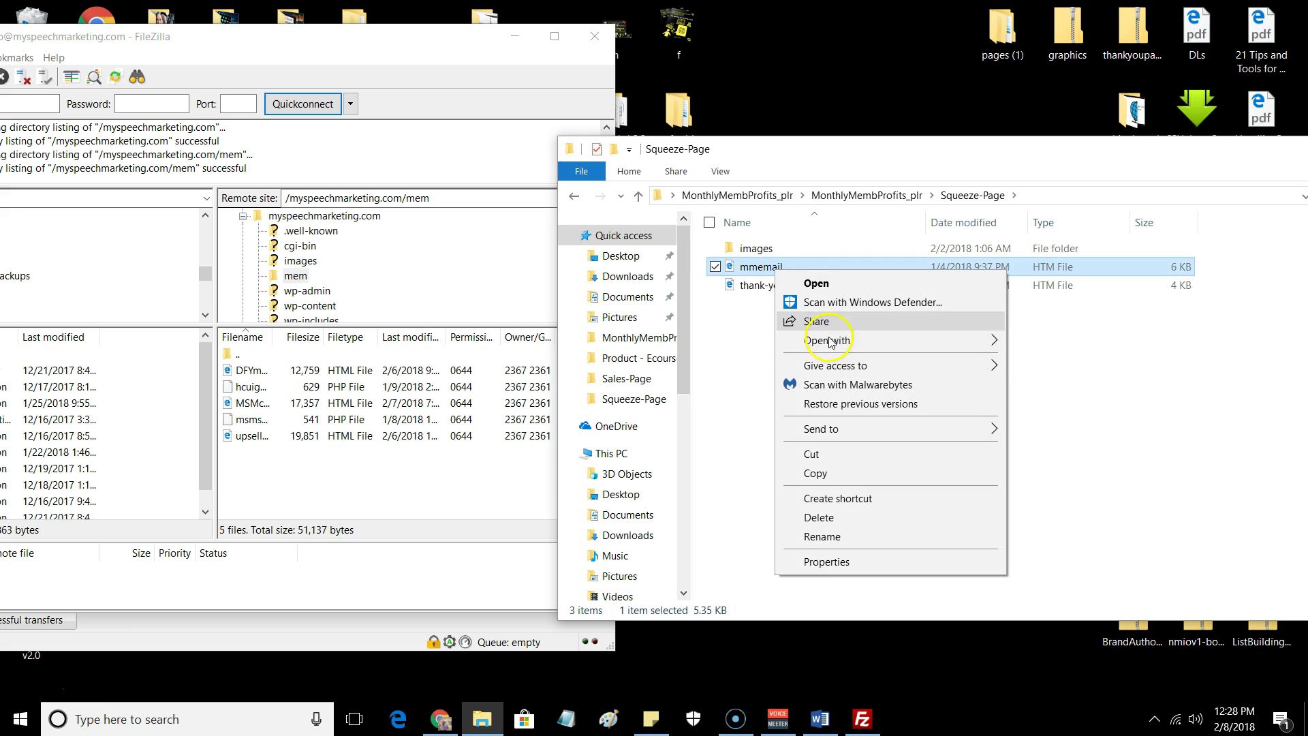
right_click(766, 271)
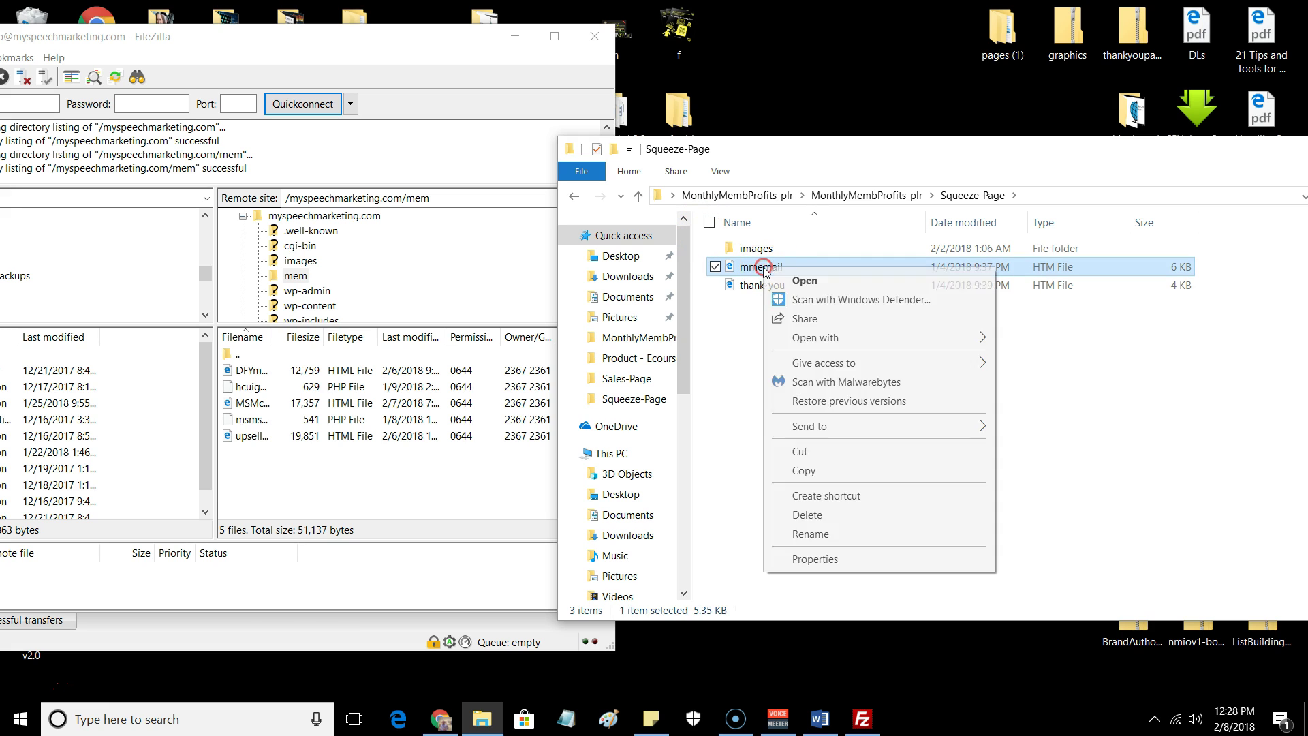
left_click(816, 560)
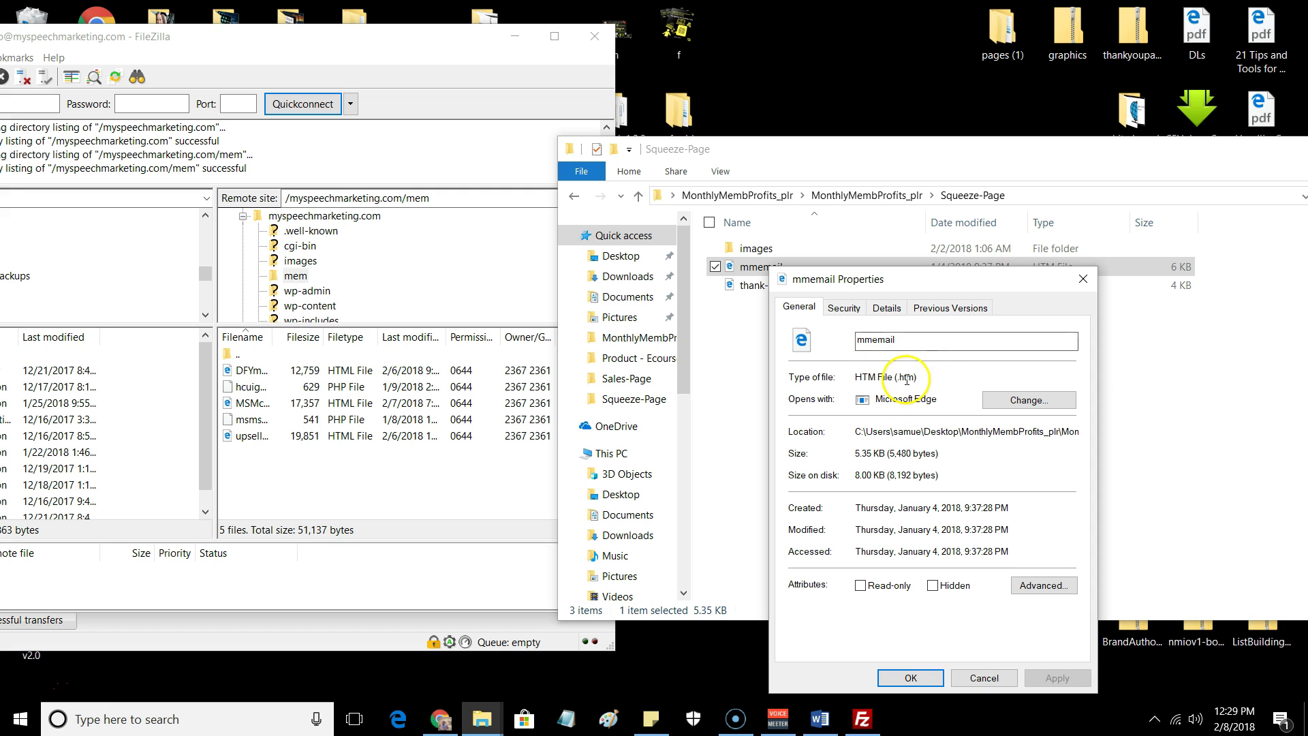
left_click(868, 344)
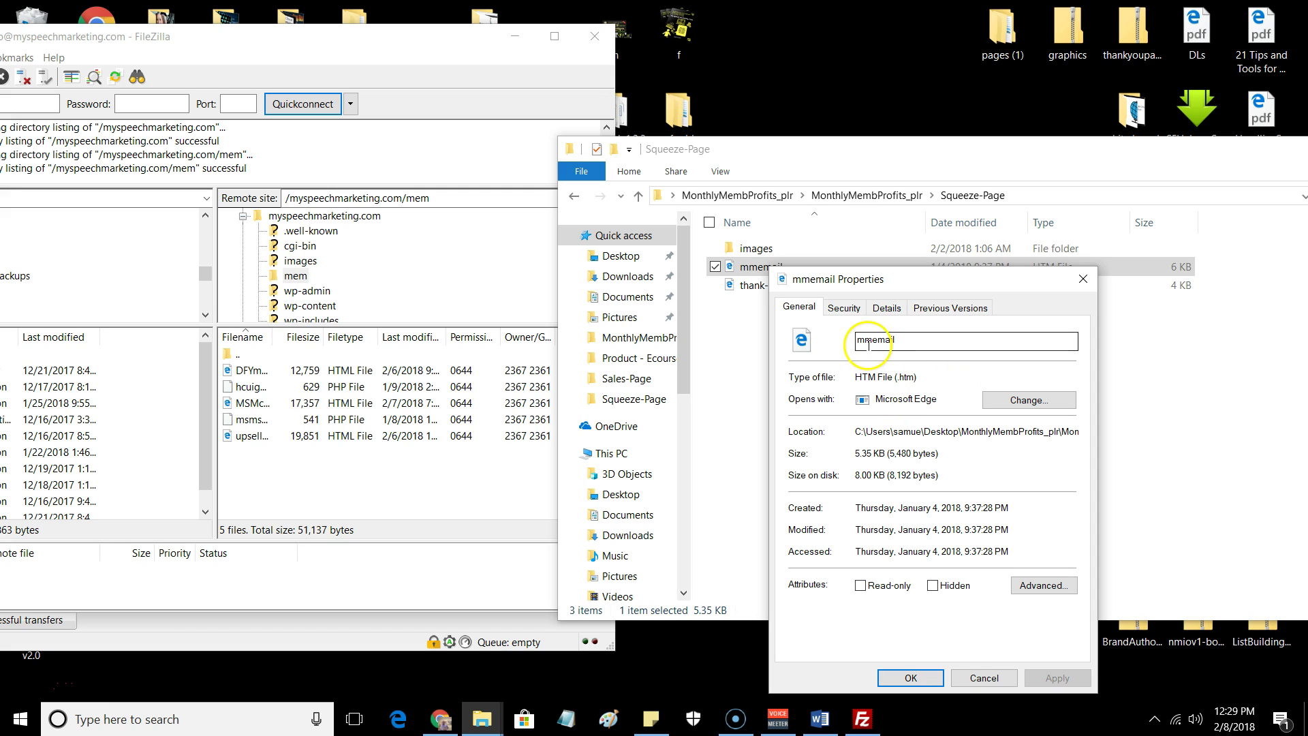
left_click_drag(895, 340, 860, 343)
right_click(861, 342)
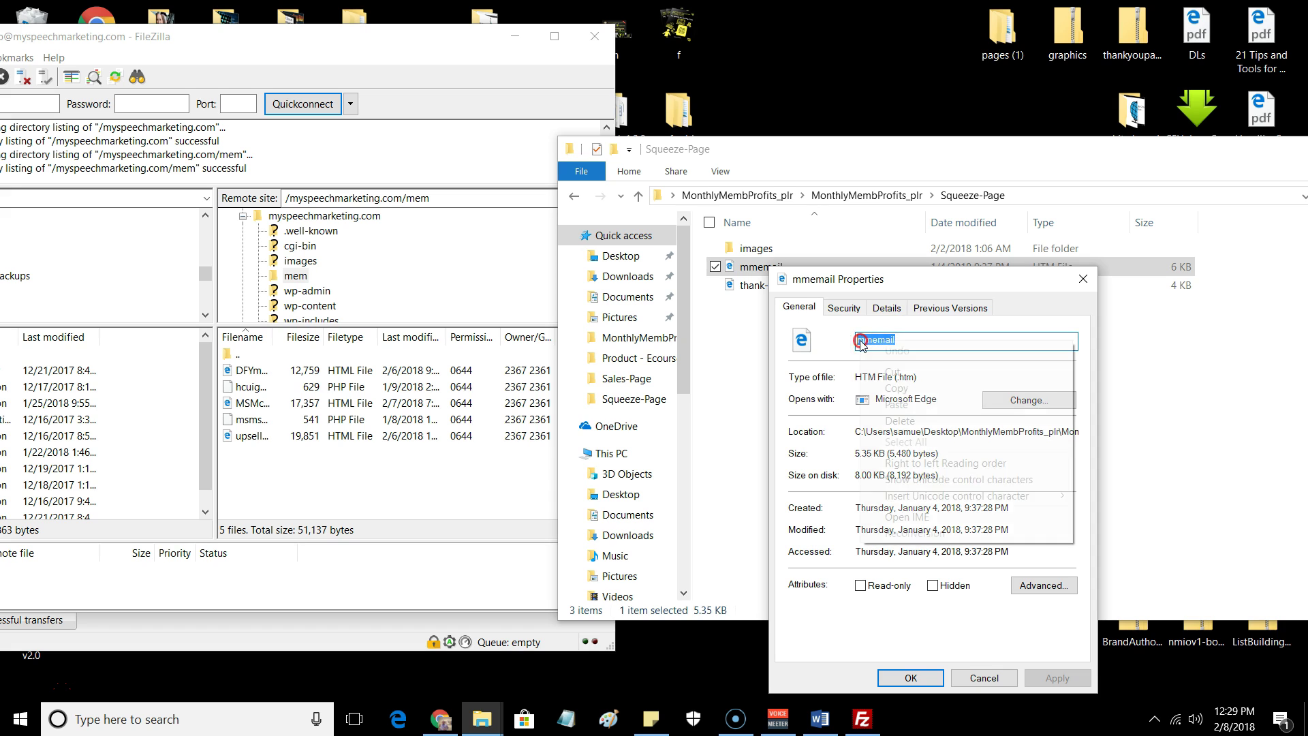
left_click(897, 388)
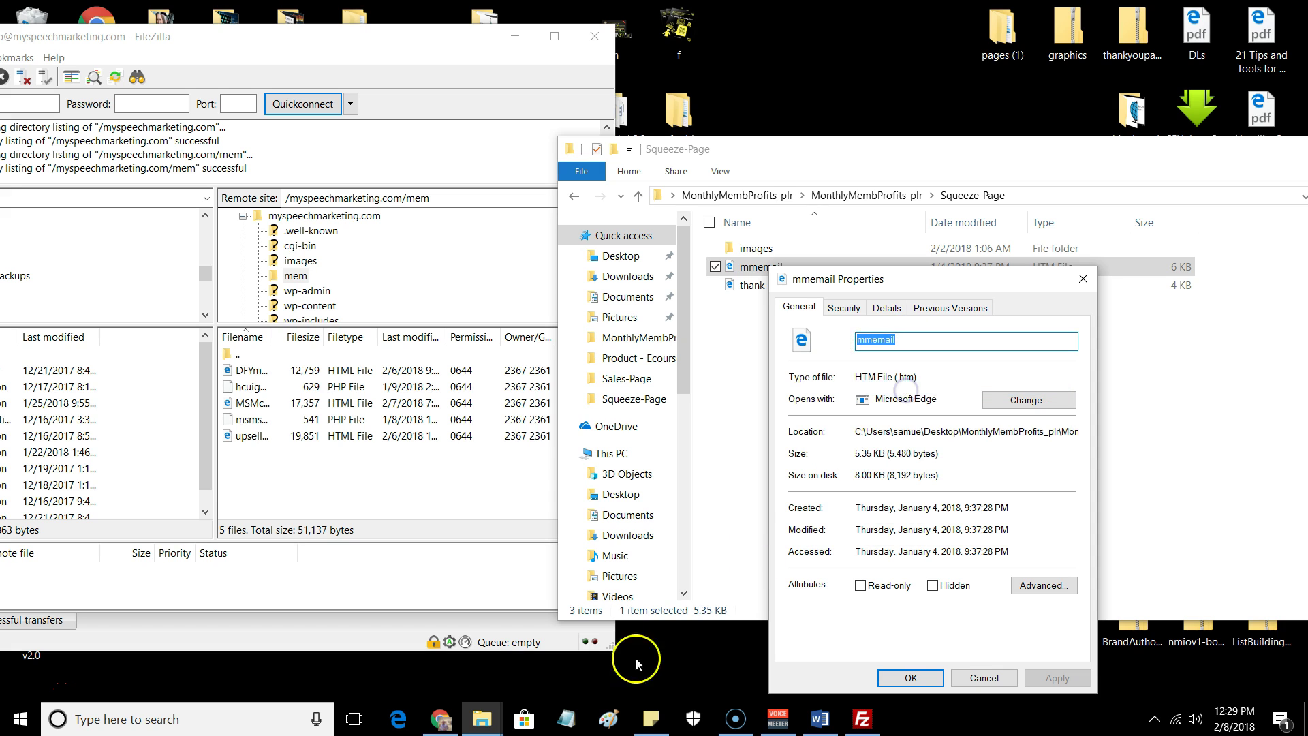
left_click(566, 718)
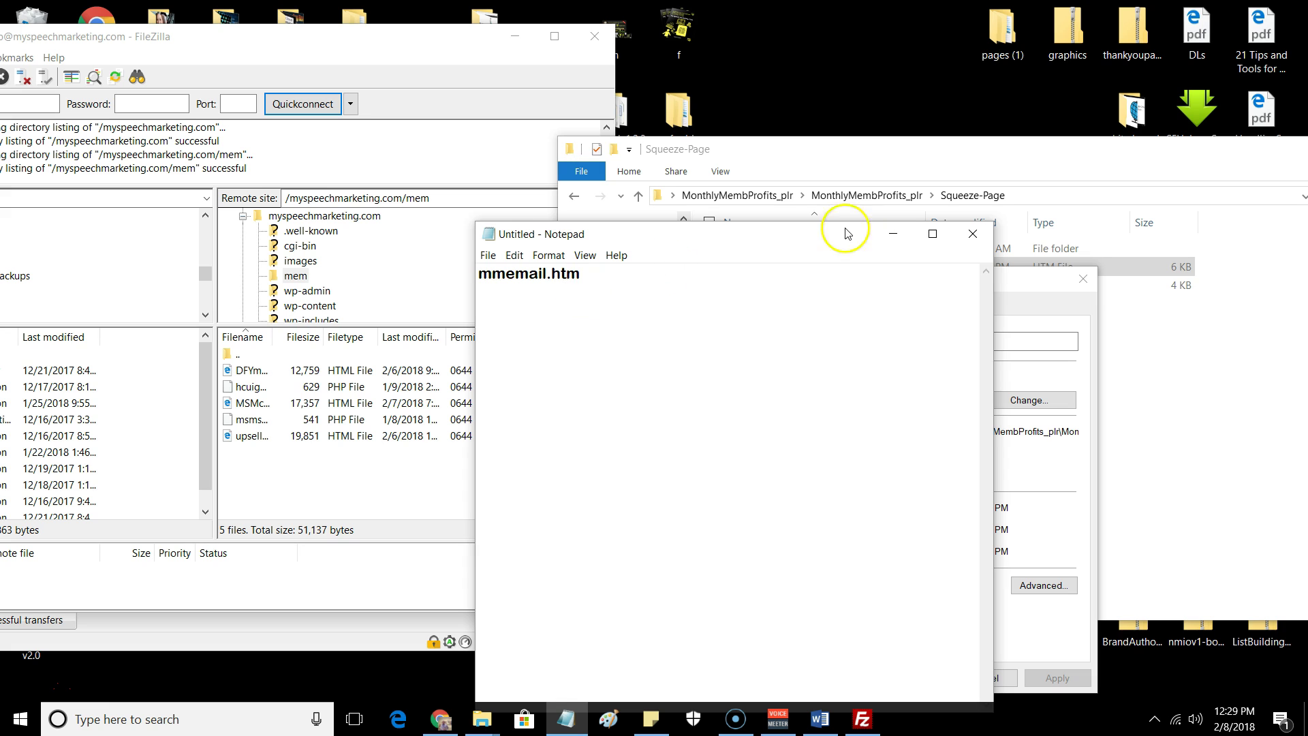
left_click(893, 235)
left_click(1082, 279)
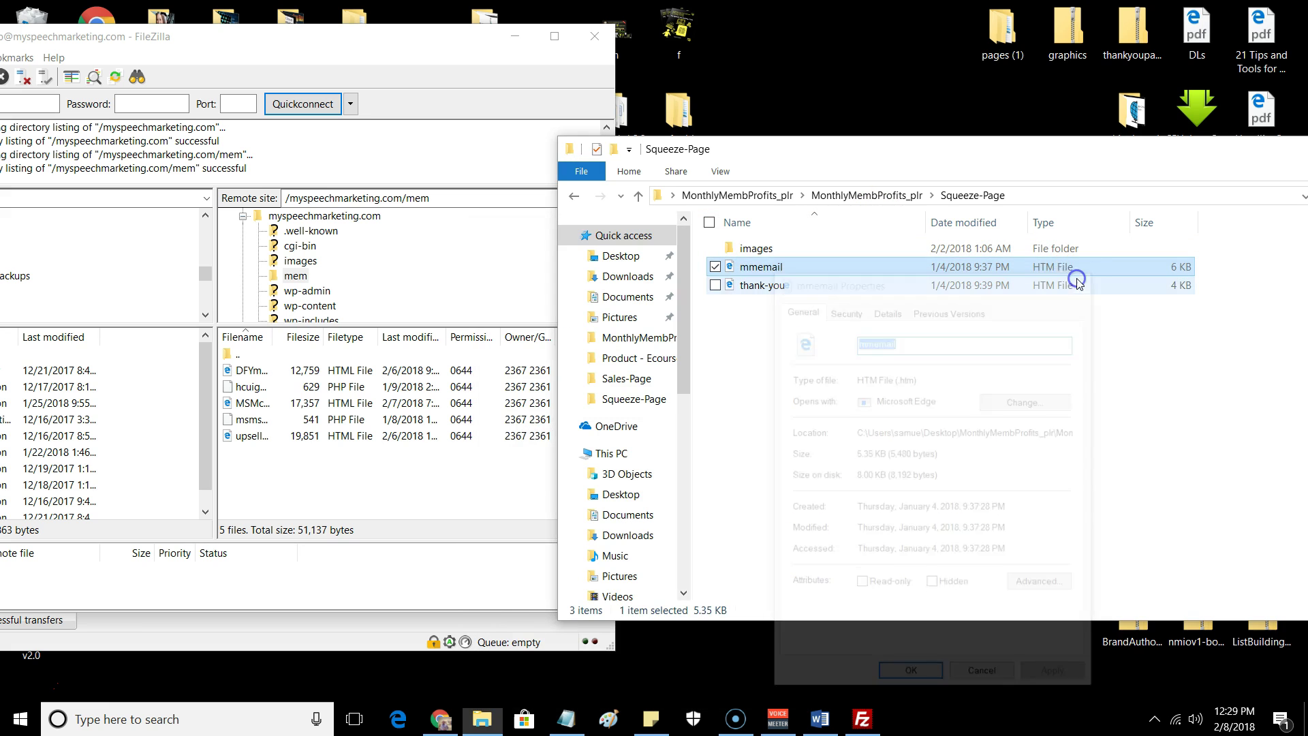
- Place the Squeeze-Page window beside FileZilla and upload mmemail into the remote mem folder
left_click_drag(1205, 152, 1067, 149)
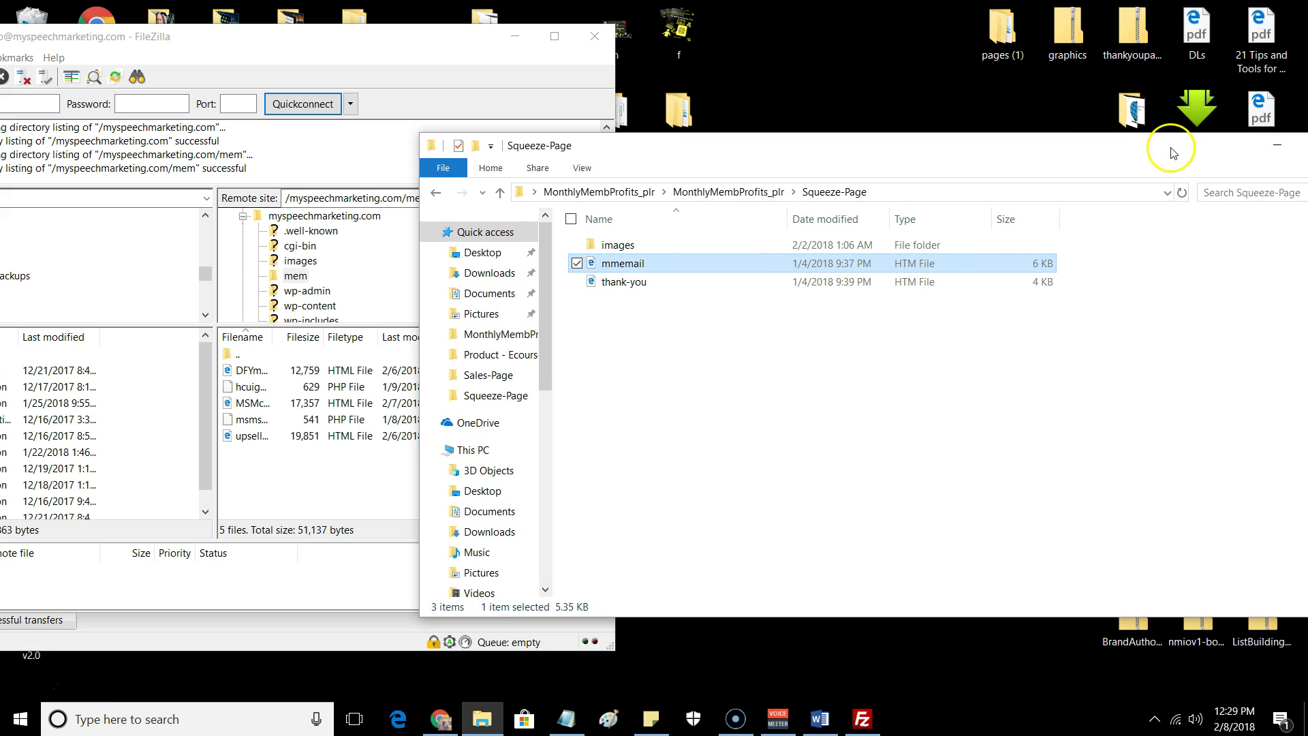
left_click_drag(834, 147, 1127, 140)
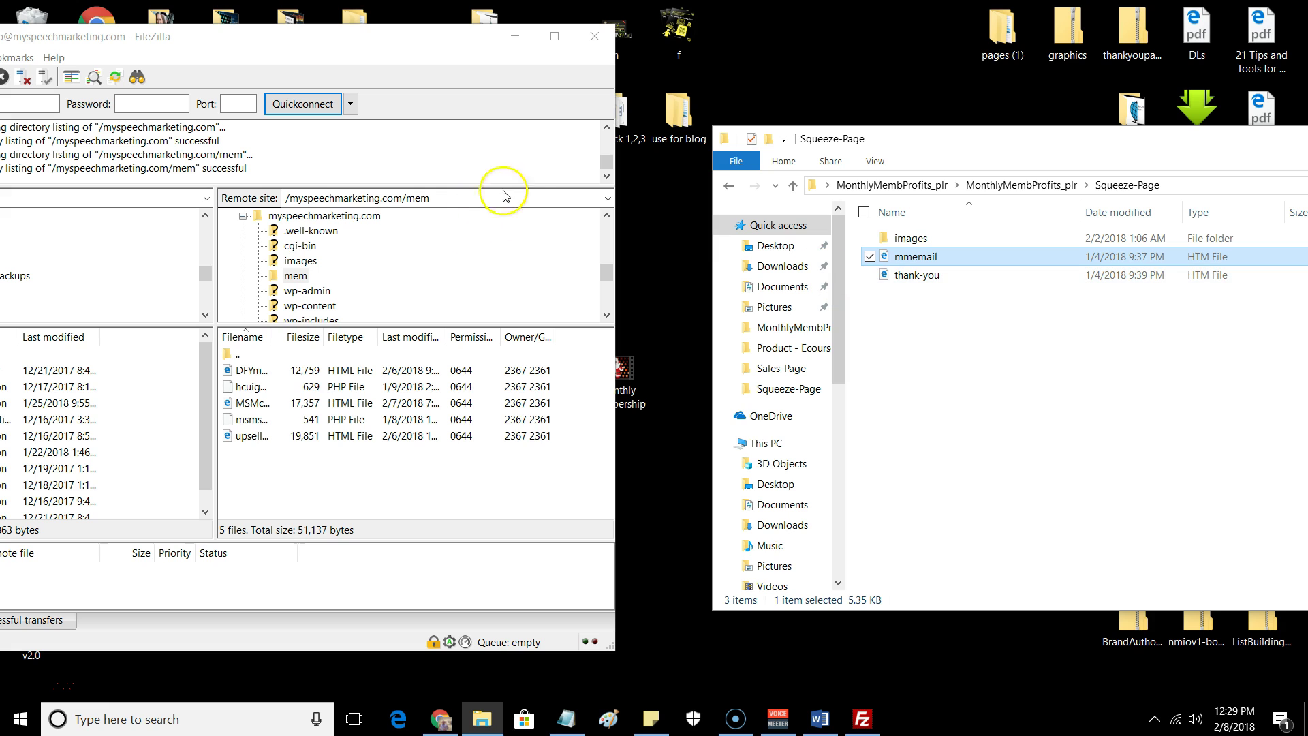
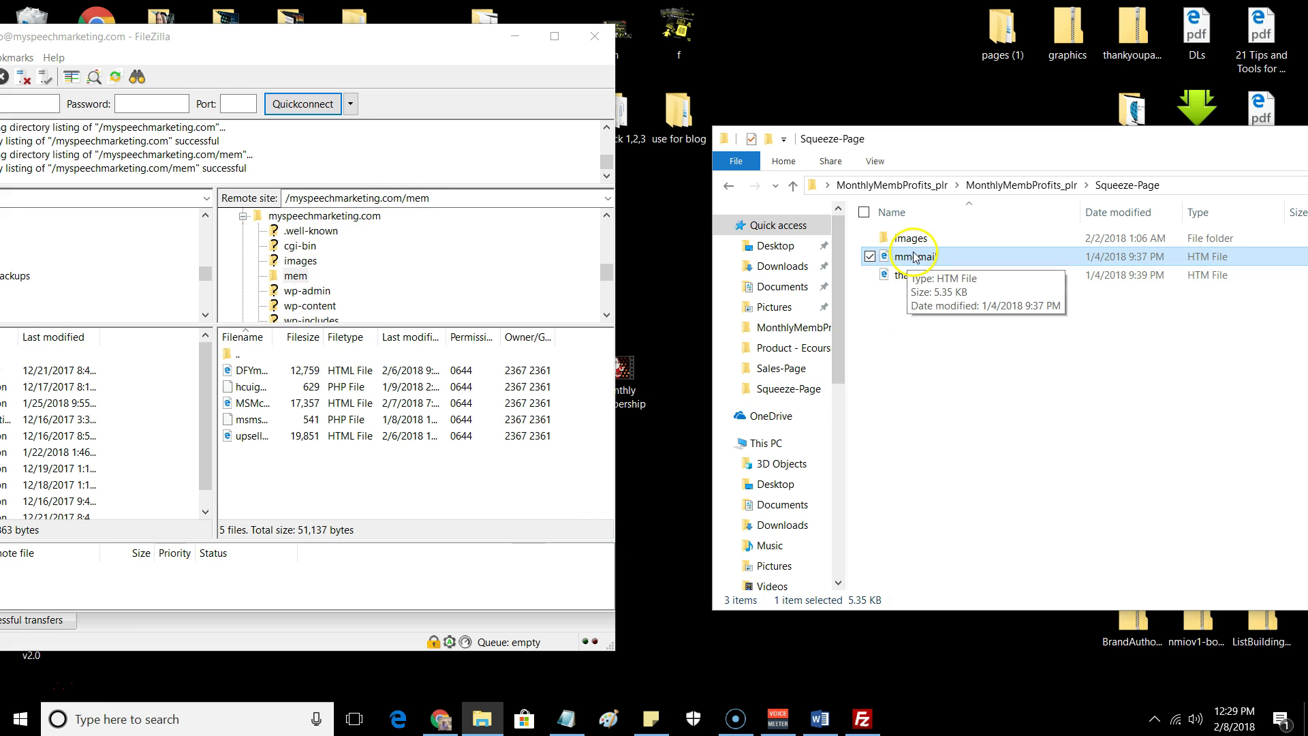
left_click_drag(919, 261, 315, 492)
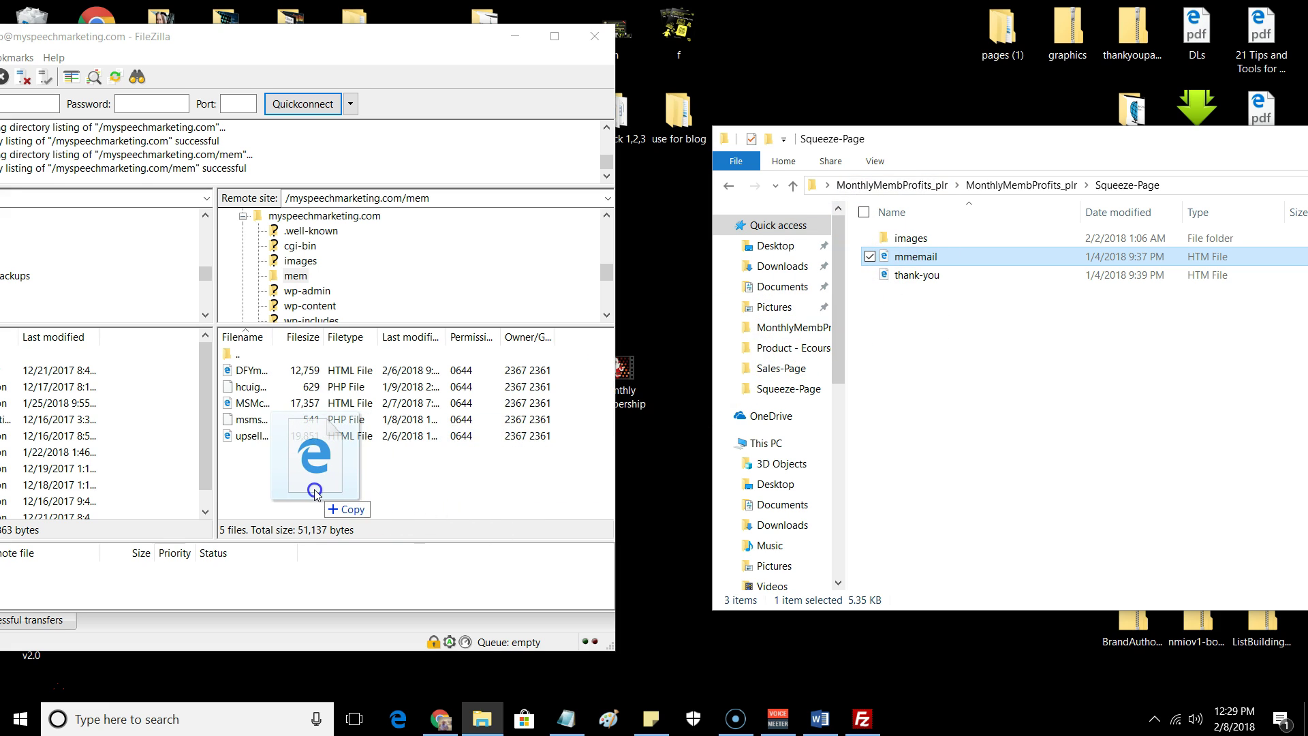
left_click_drag(314, 492, 381, 477)
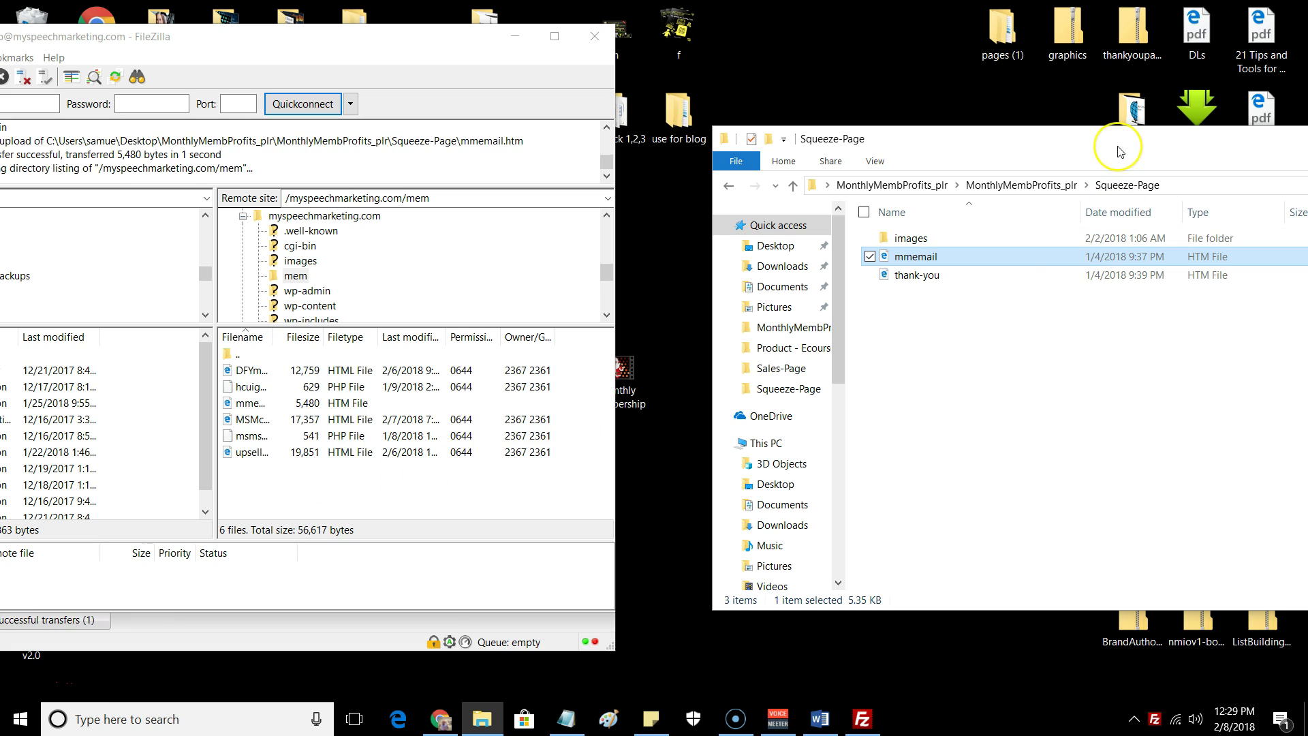
- Minimize FileZilla and close the Squeeze-Page folder window
left_click_drag(1121, 151, 955, 145)
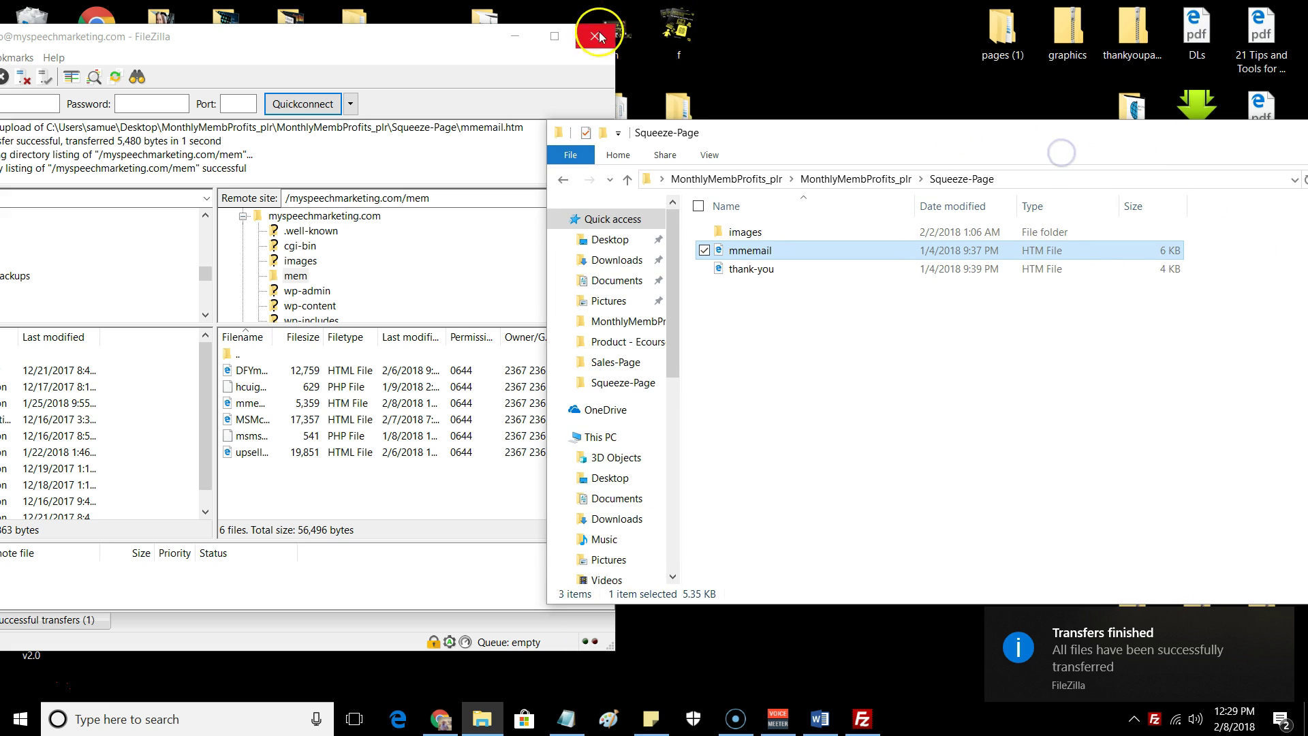
left_click(515, 36)
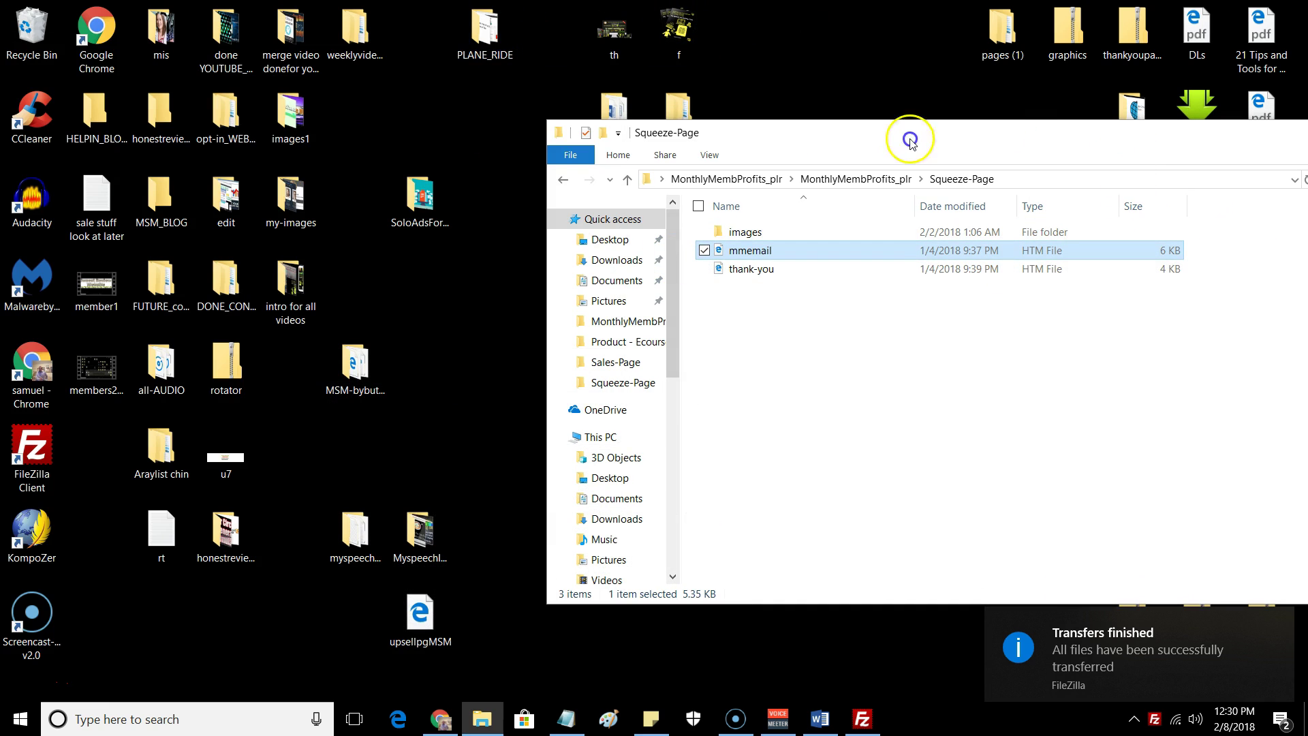
left_click_drag(1001, 138, 832, 145)
left_click_drag(1177, 152, 1008, 136)
left_click(1148, 132)
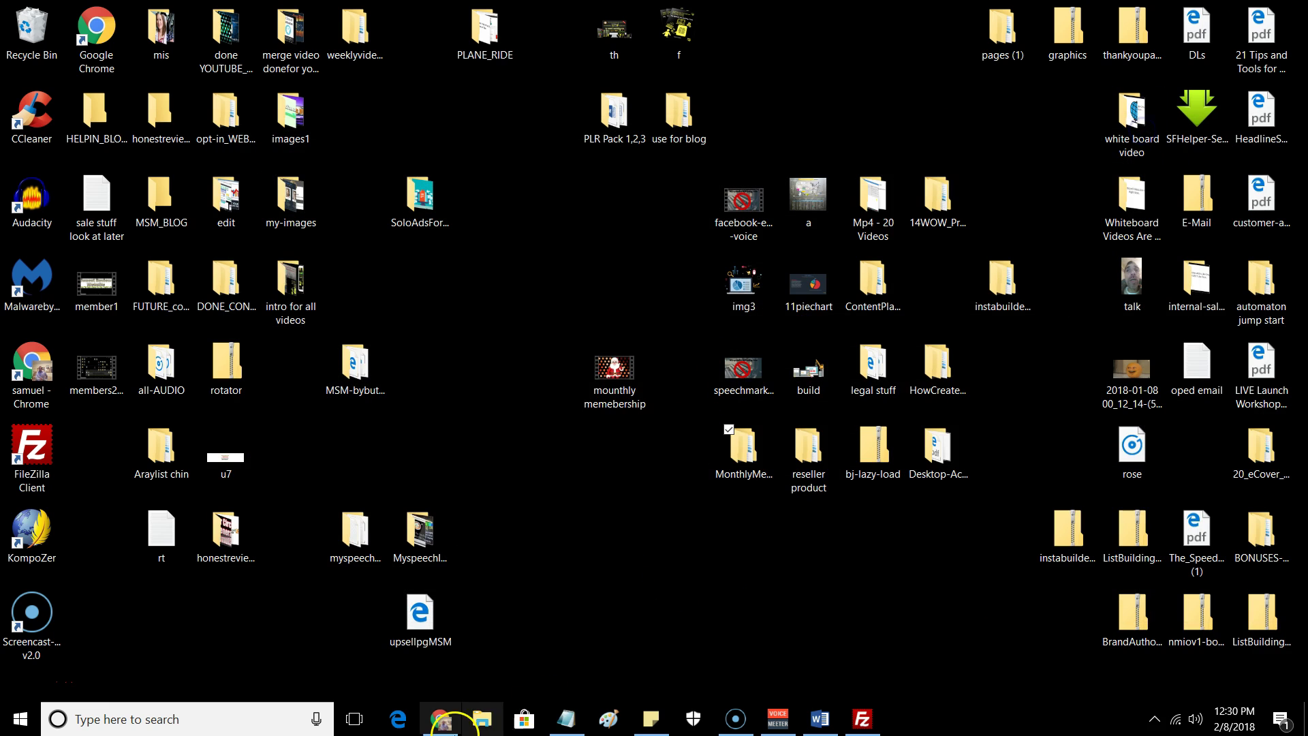
left_click(444, 720)
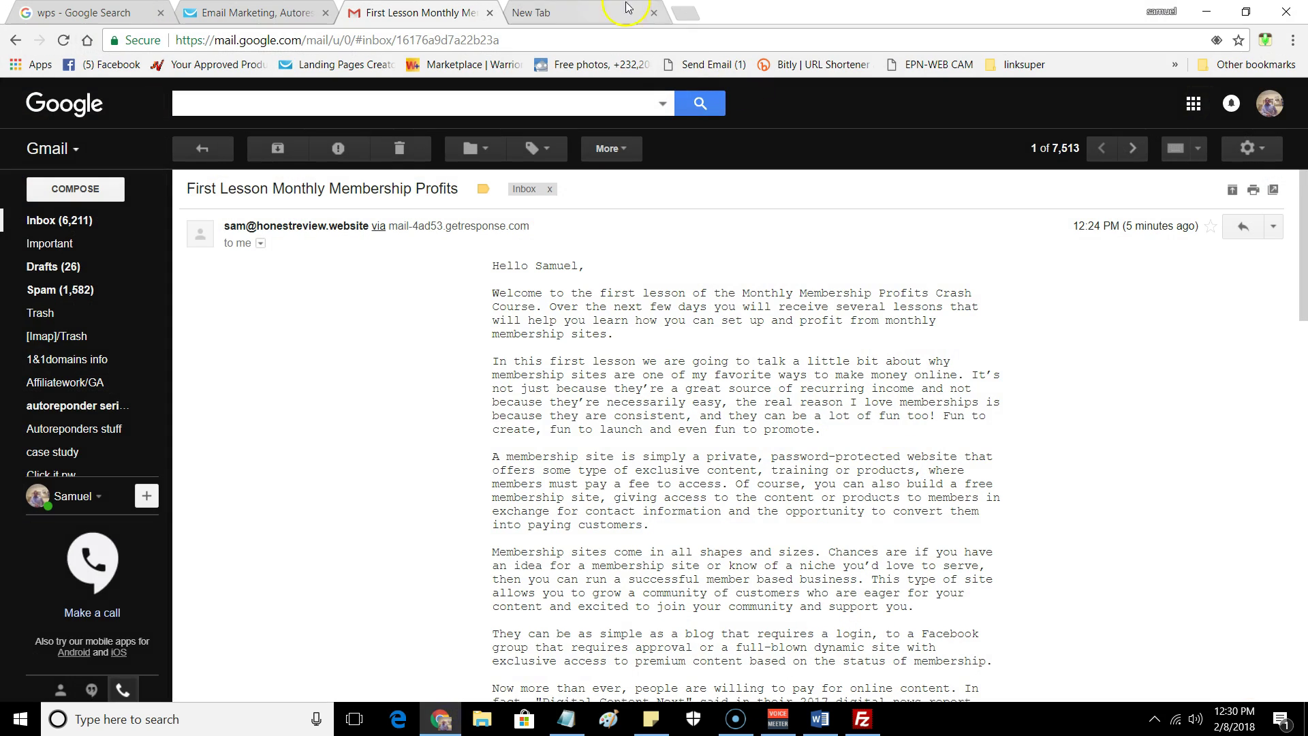
left_click(555, 726)
left_click(656, 287)
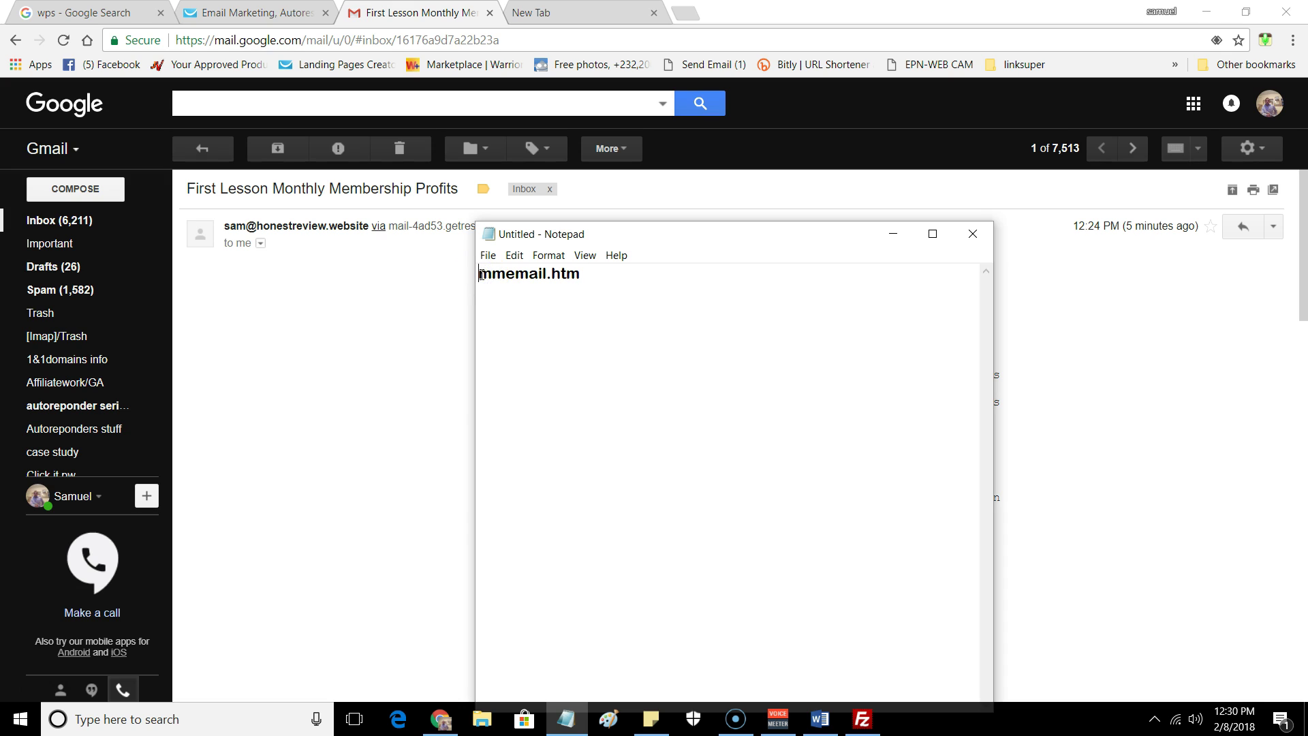
type("ttps:/")
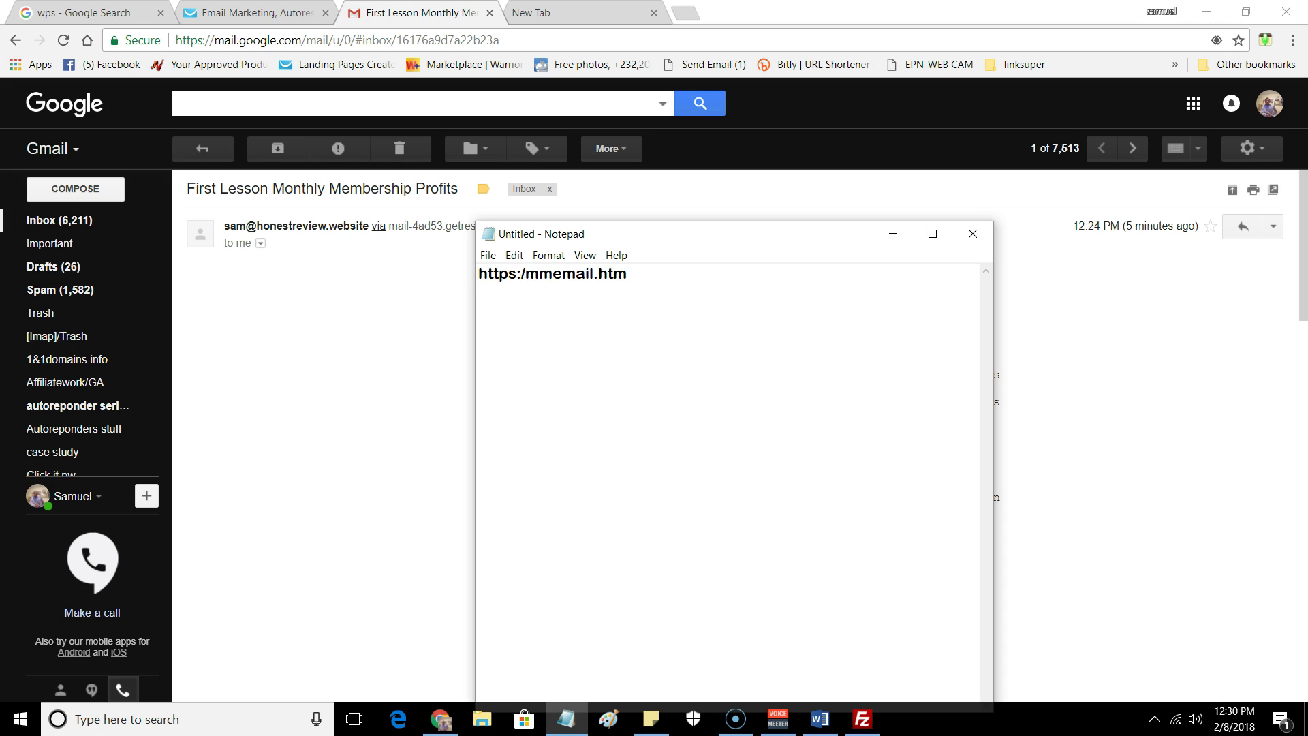
type("/mys")
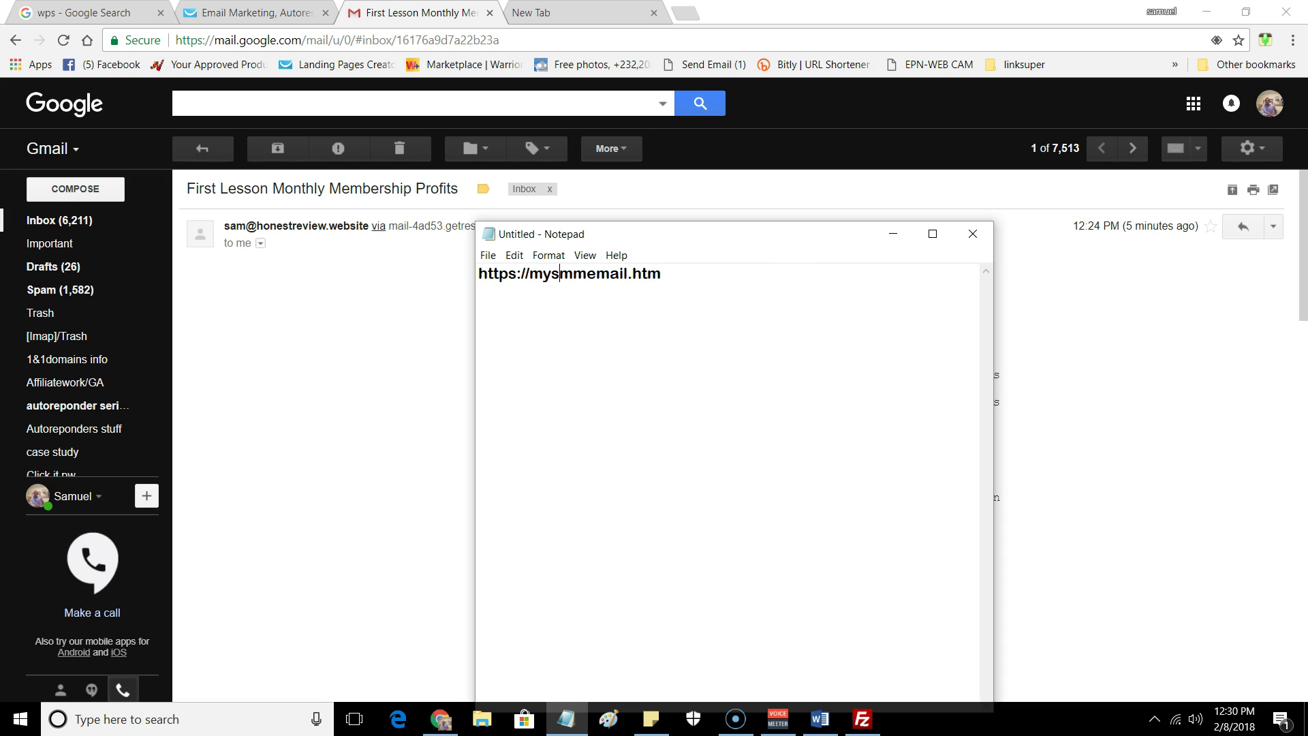
type("peechmarketing.com")
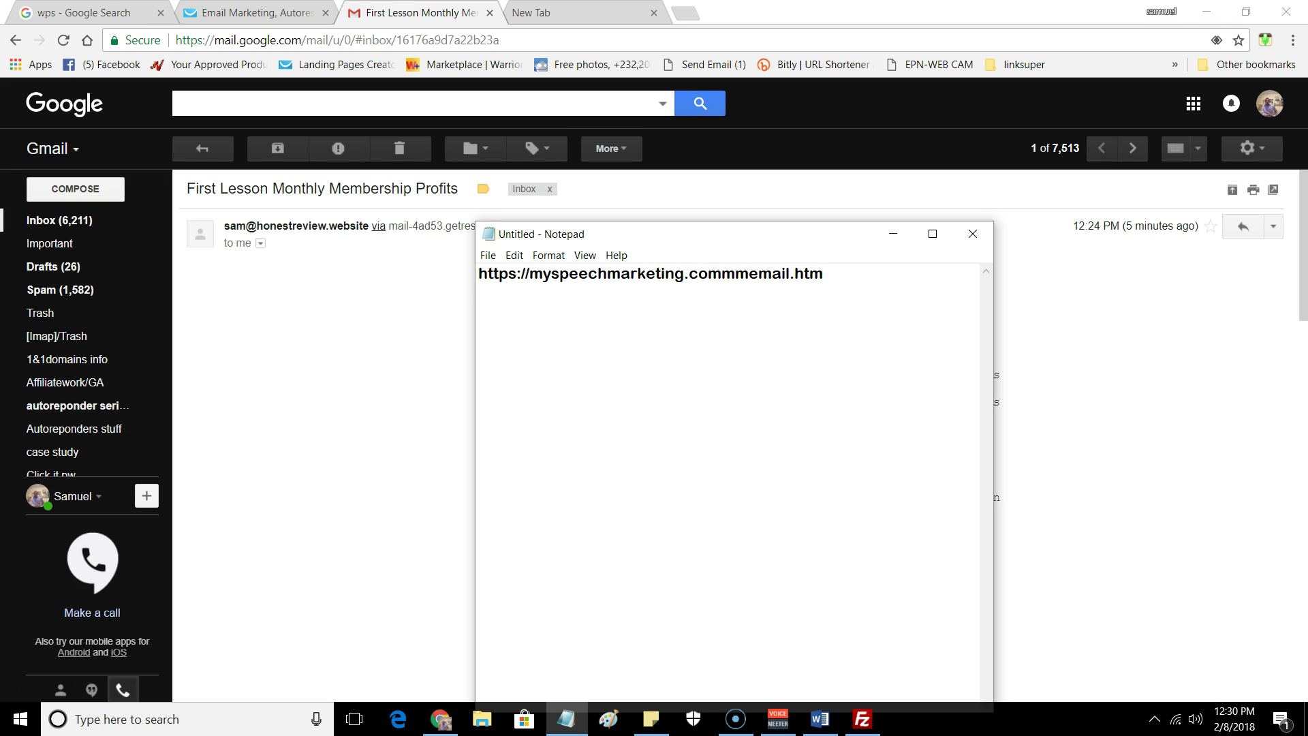
type("/")
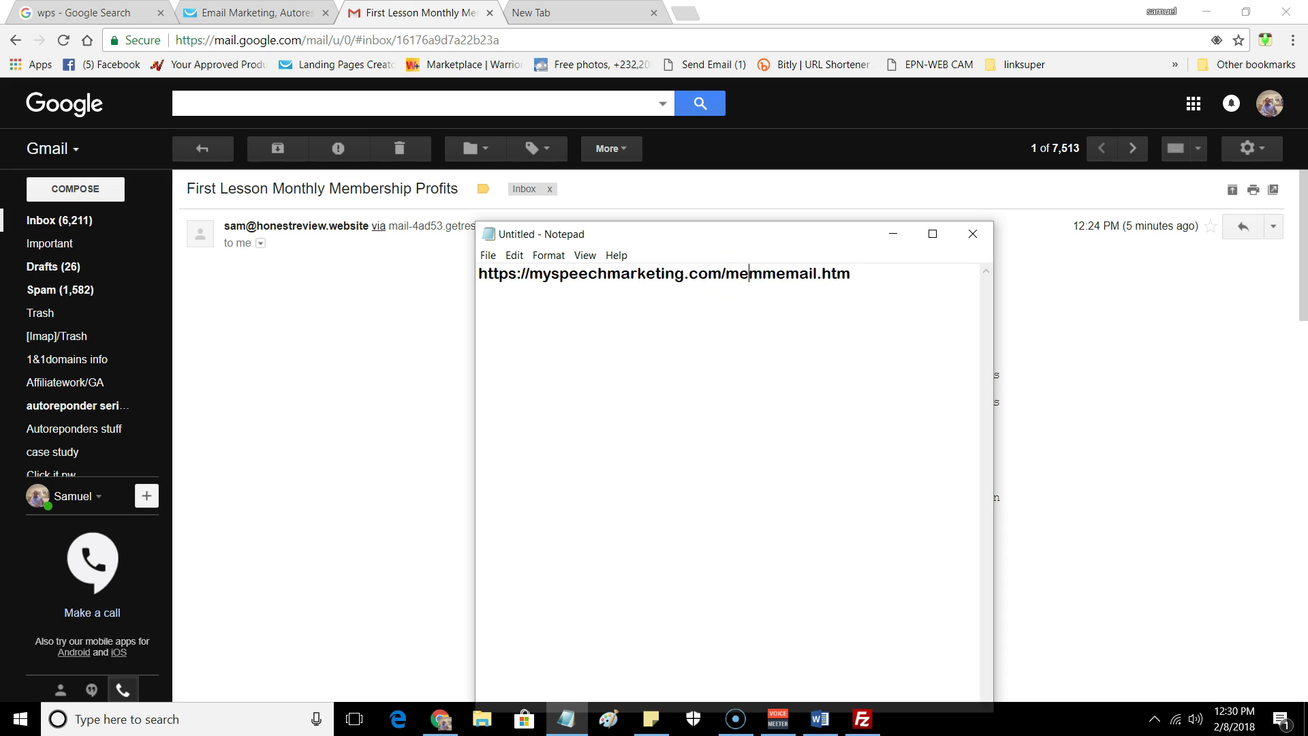
left_click(768, 274)
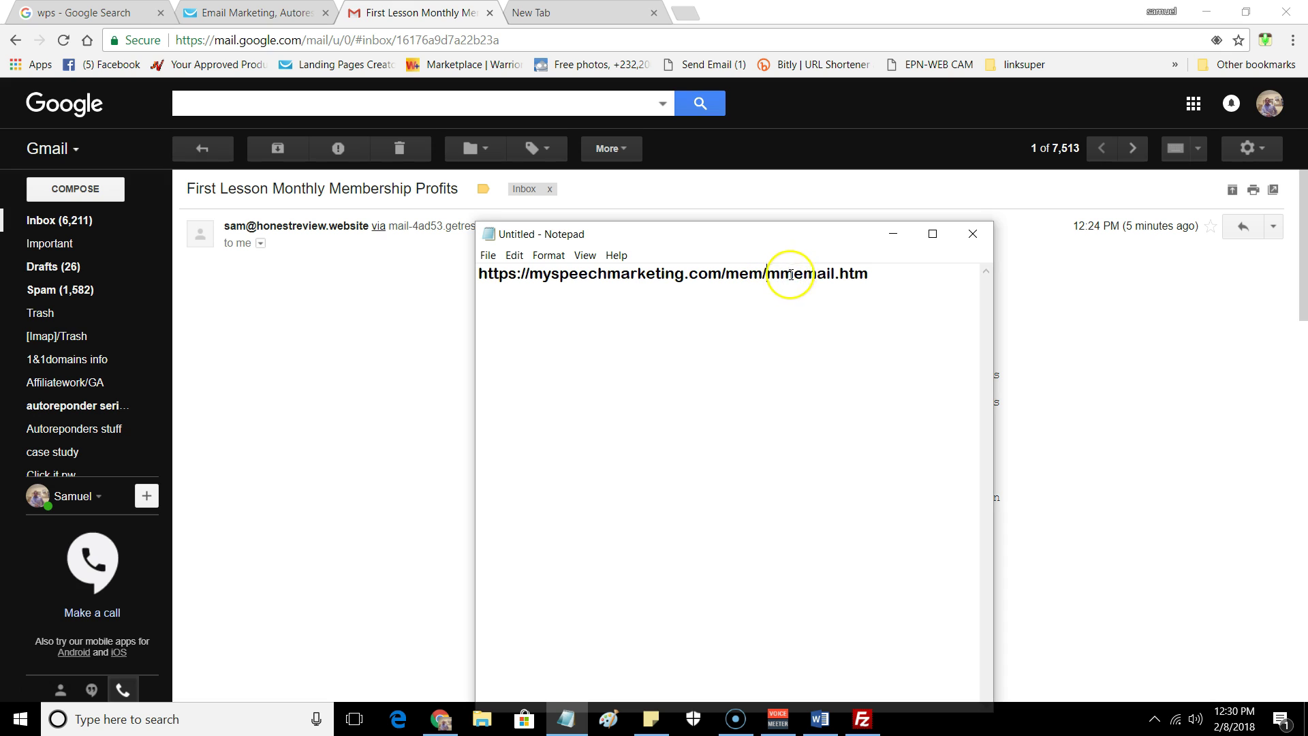
- Copy the full web address from Notepad, minimize the note, and load the address in Chrome's empty new tab
left_click_drag(872, 276, 498, 272)
right_click(547, 273)
left_click(584, 323)
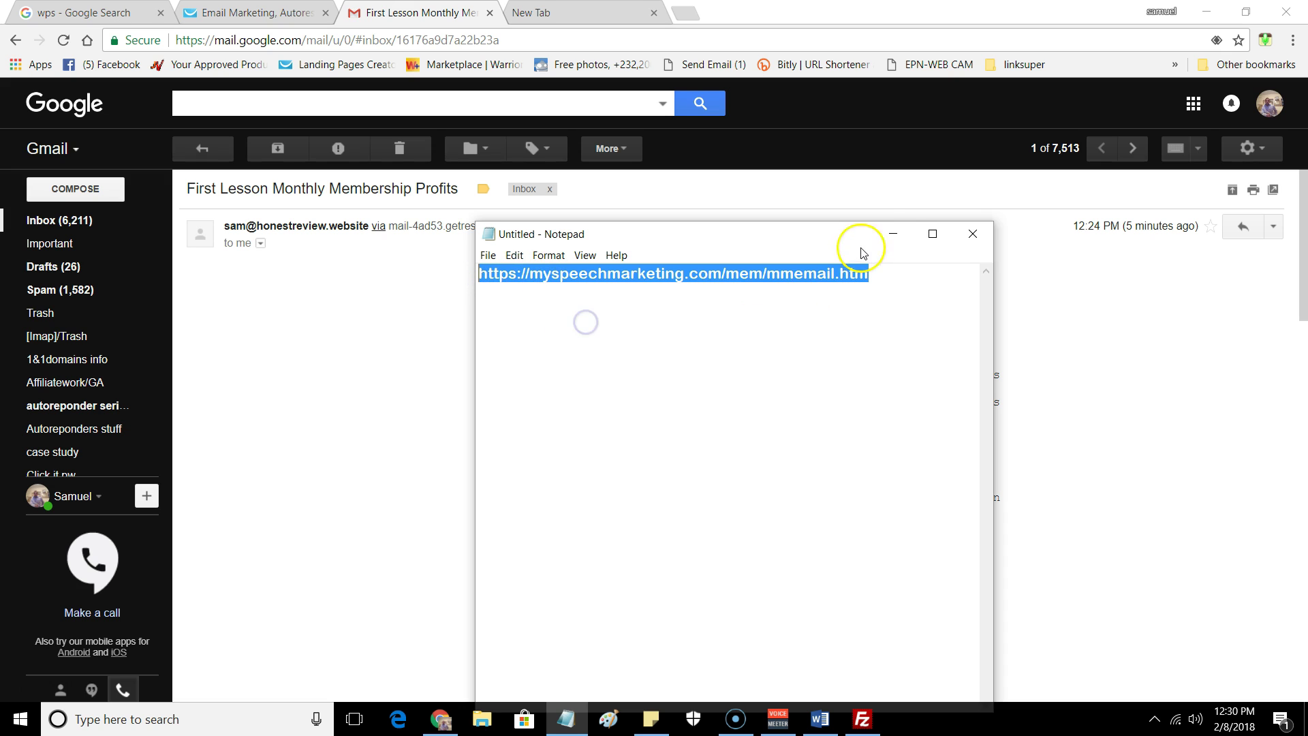
left_click(893, 234)
left_click(570, 14)
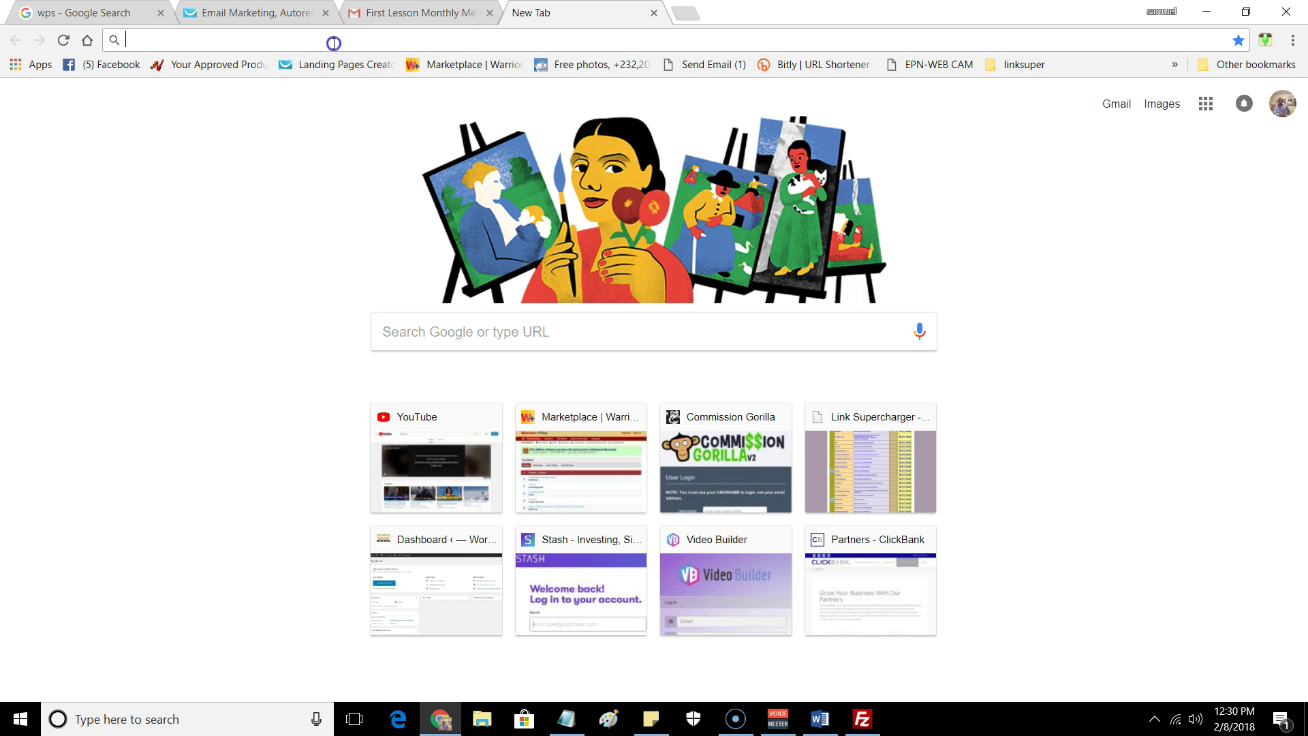
key("ctrl+v")
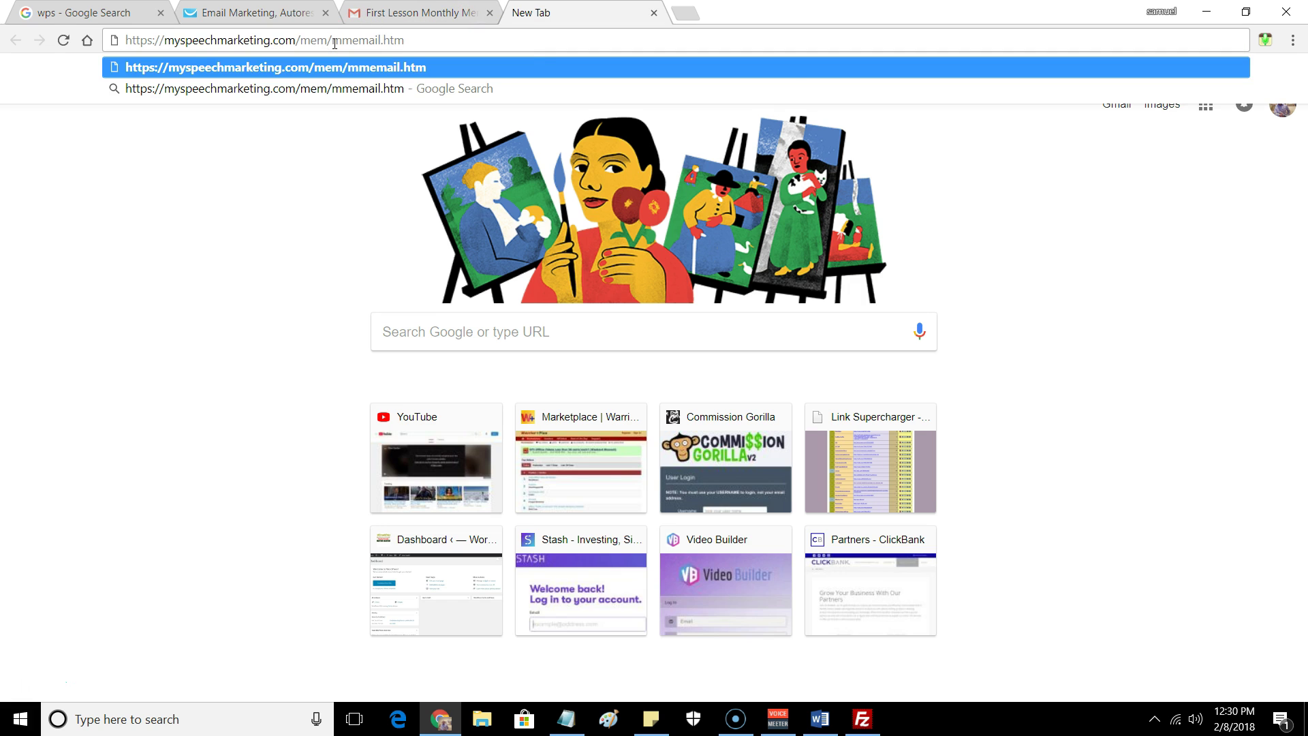
key("Return")
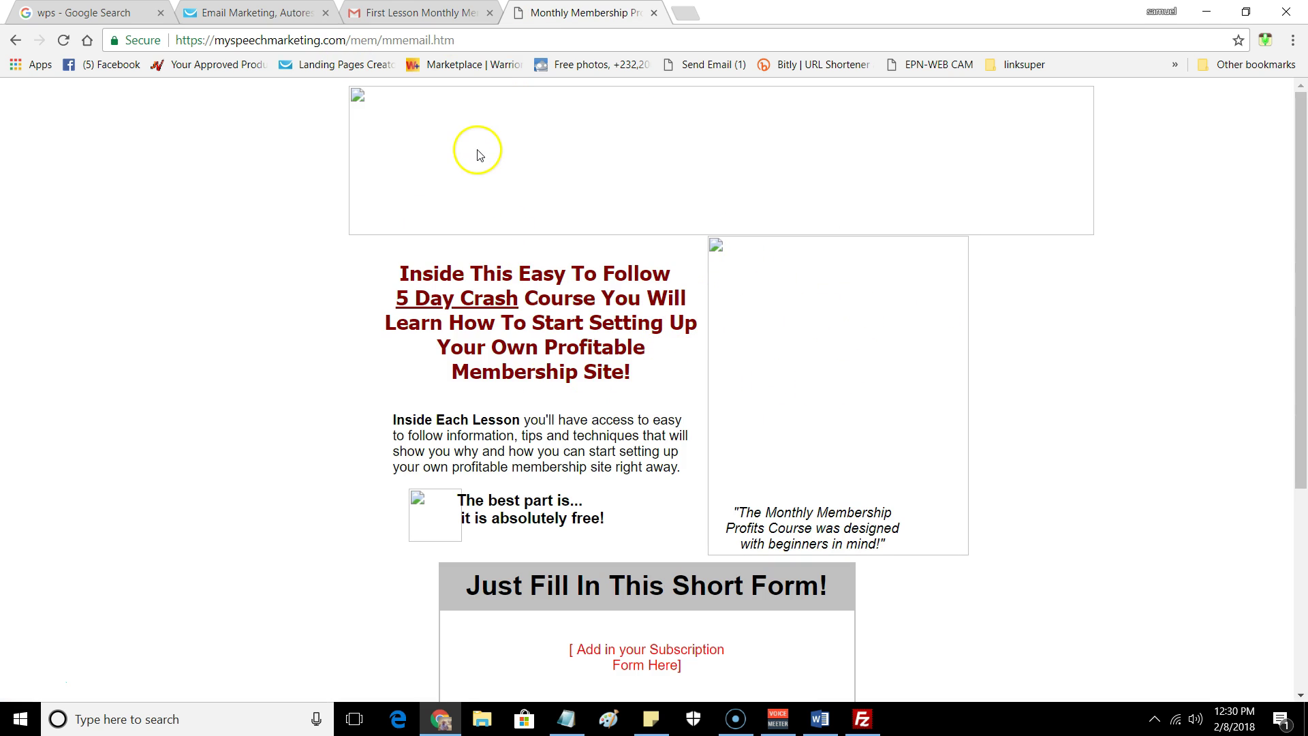
- Examine the published squeeze page from its header down to the subscription form placeholder and footer, checking images and text
scroll(572, 292, "down", 5)
scroll(790, 354, "up", 5)
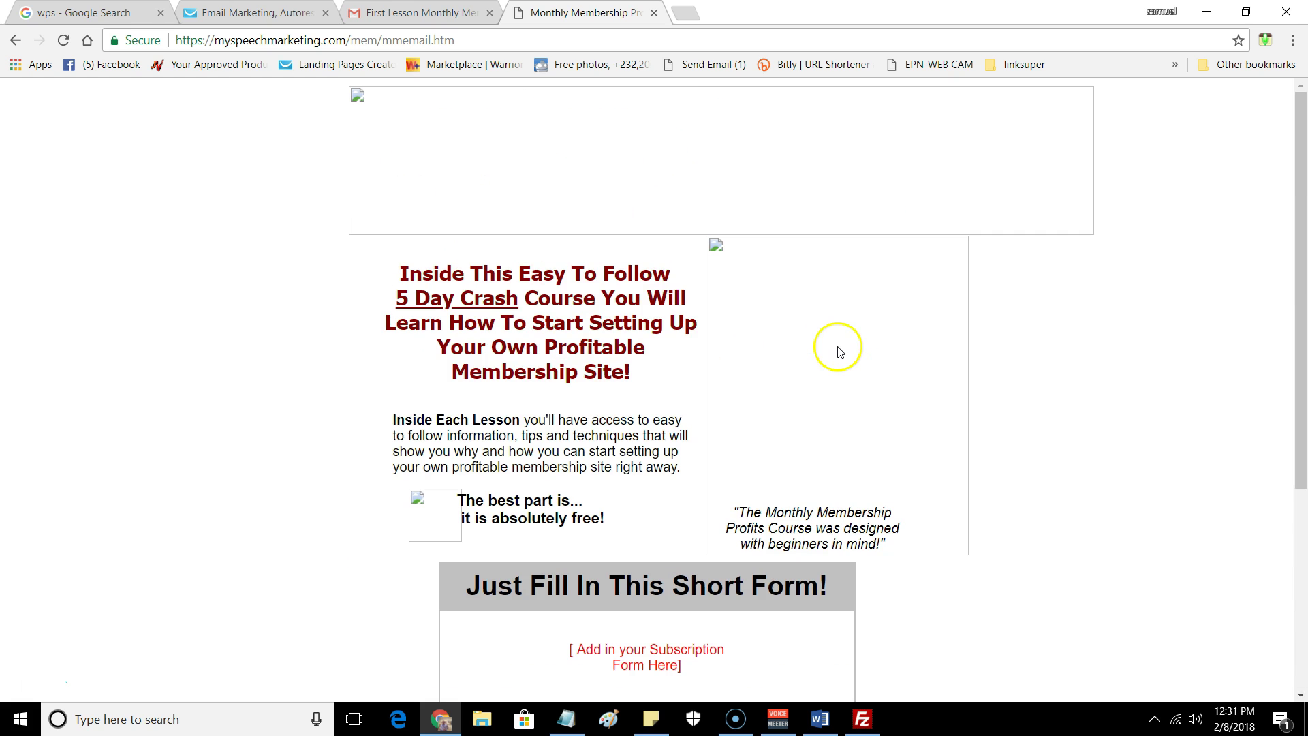
scroll(862, 392, "down", 5)
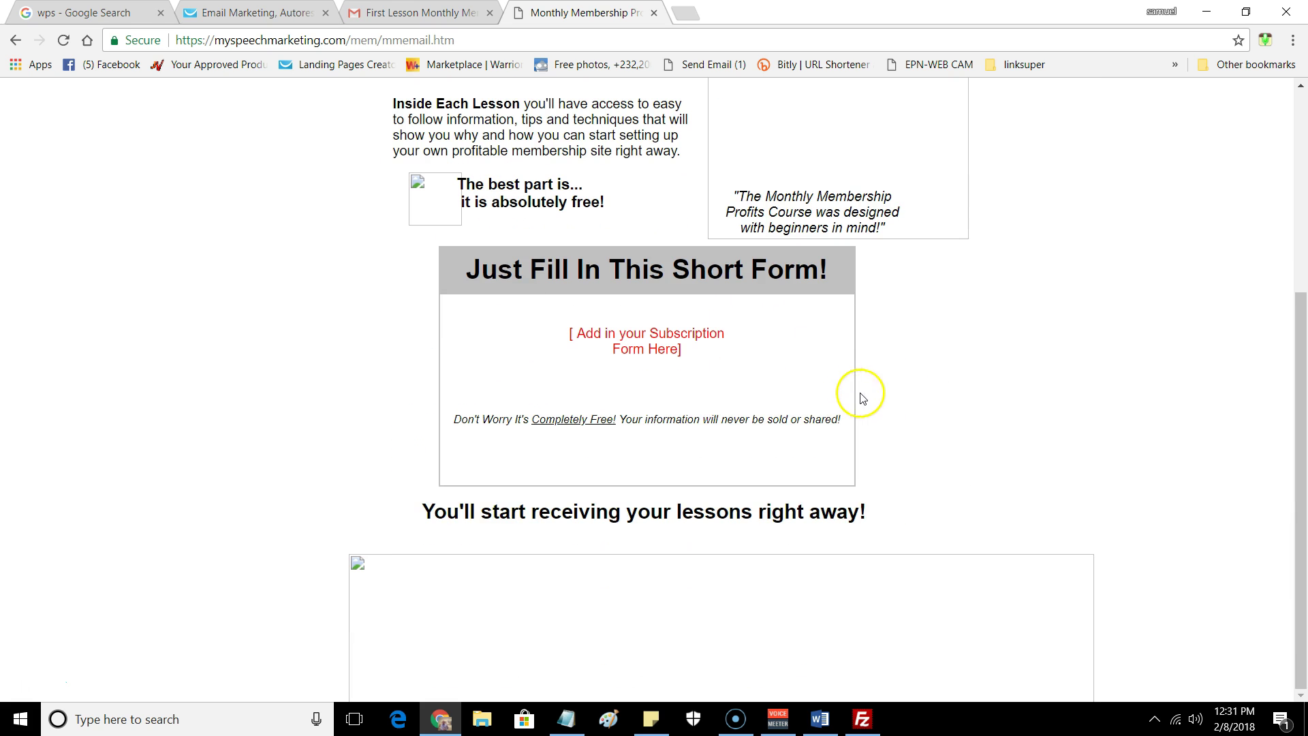
scroll(654, 354, "up", 5)
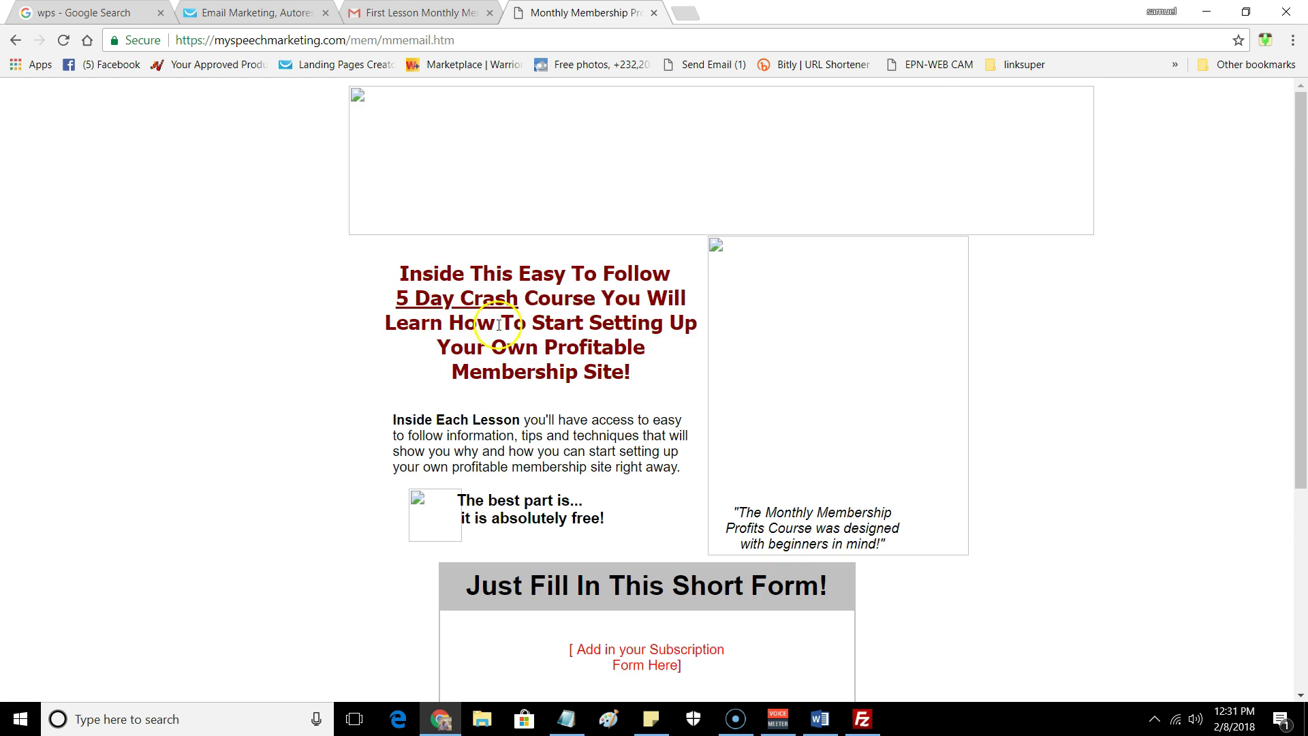
scroll(546, 345, "down", 5)
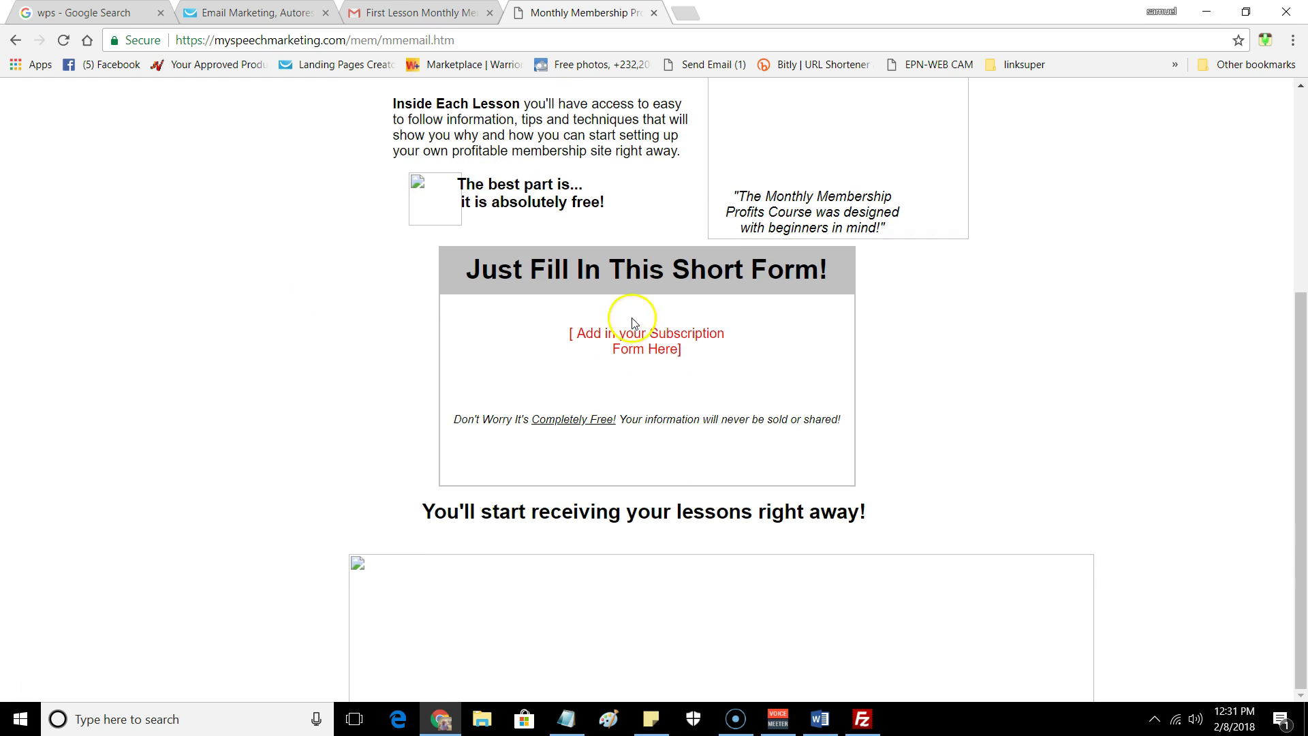
scroll(822, 256, "up", 5)
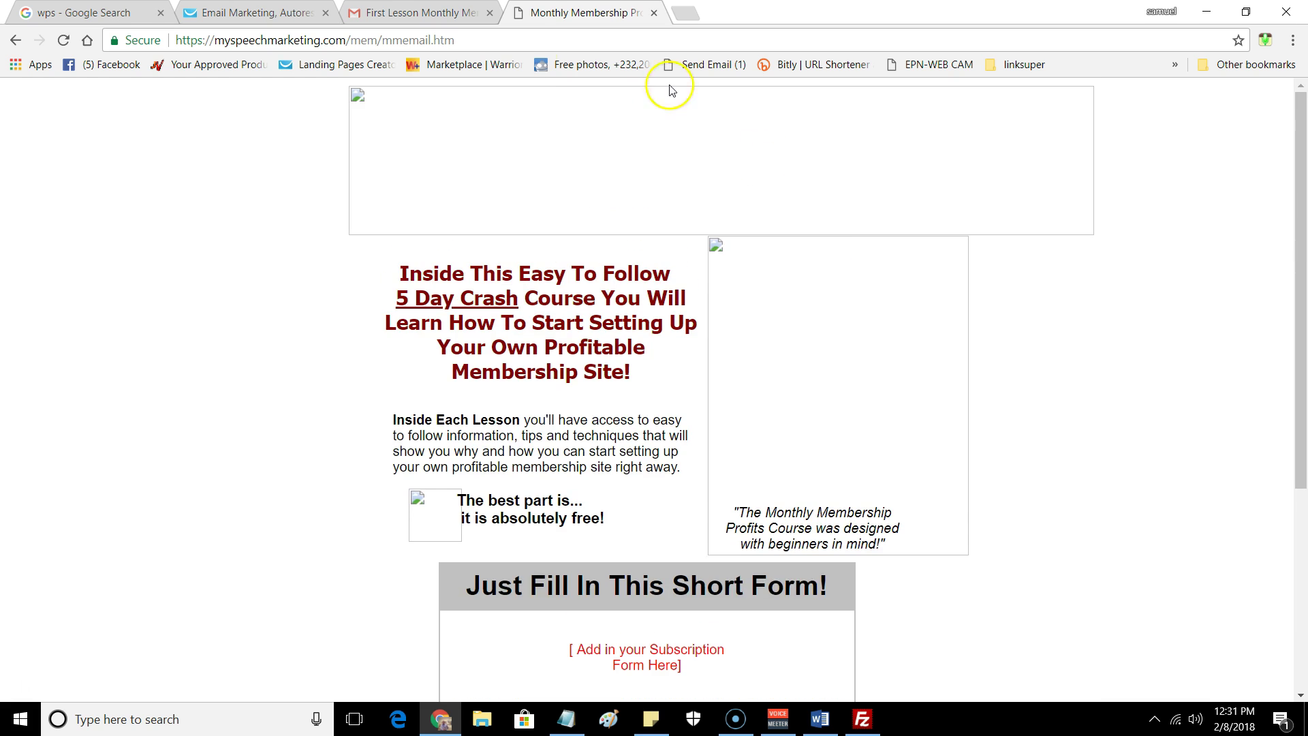
scroll(821, 344, "down", 5)
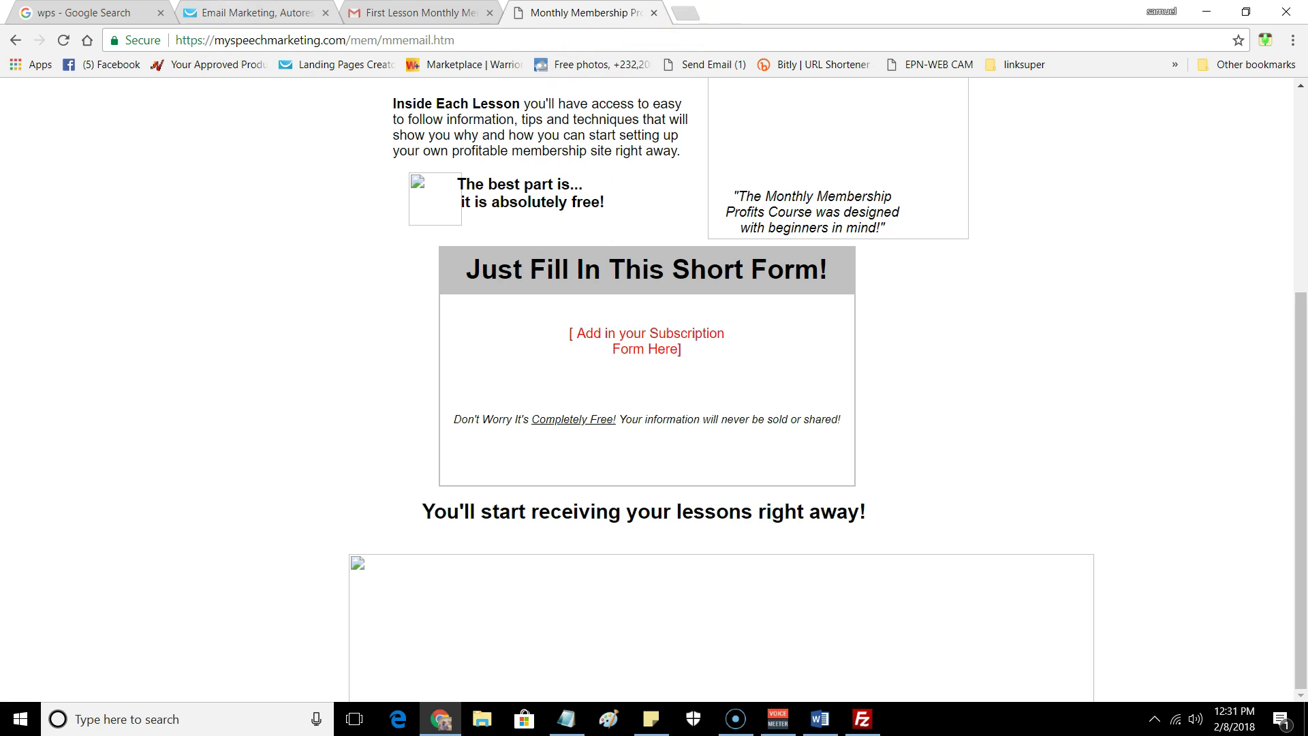
- Go to GetResponse's form management and open the helptech.us test form for editing
left_click(228, 13)
mouse_move(550, 130)
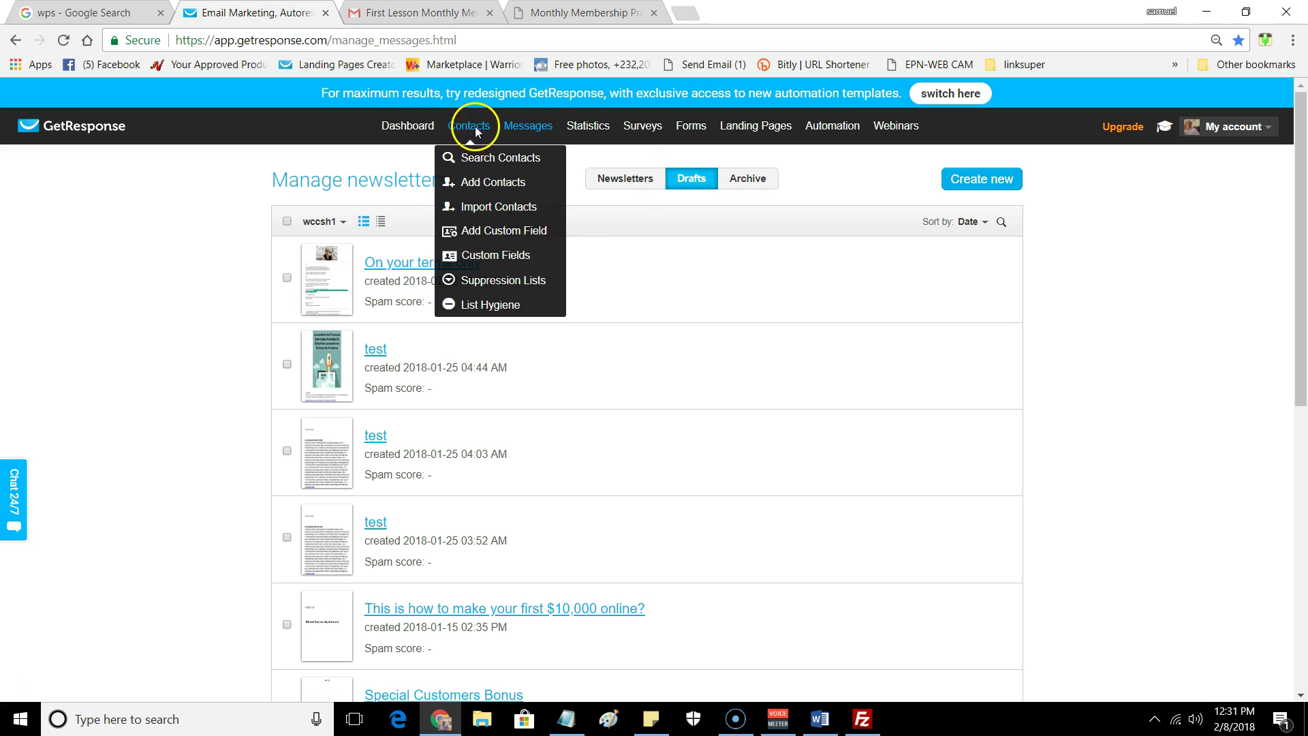
left_click(414, 125)
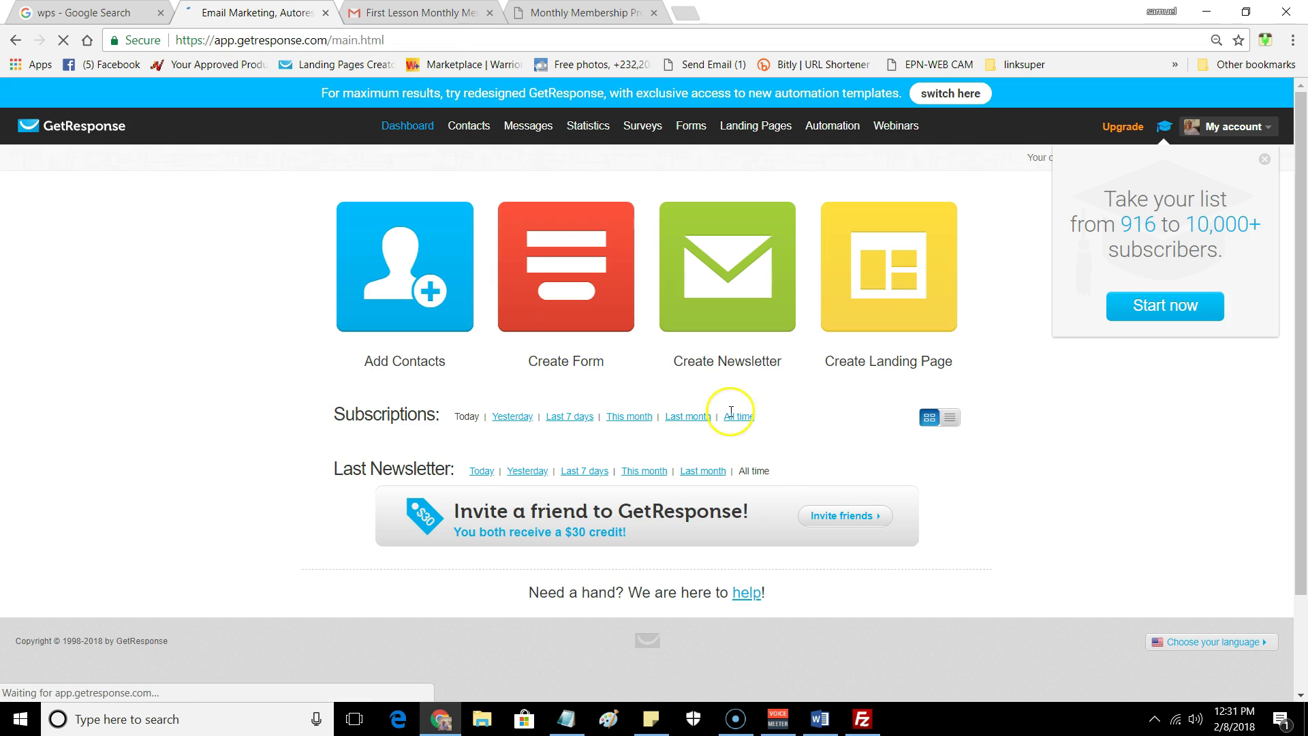
mouse_move(702, 127)
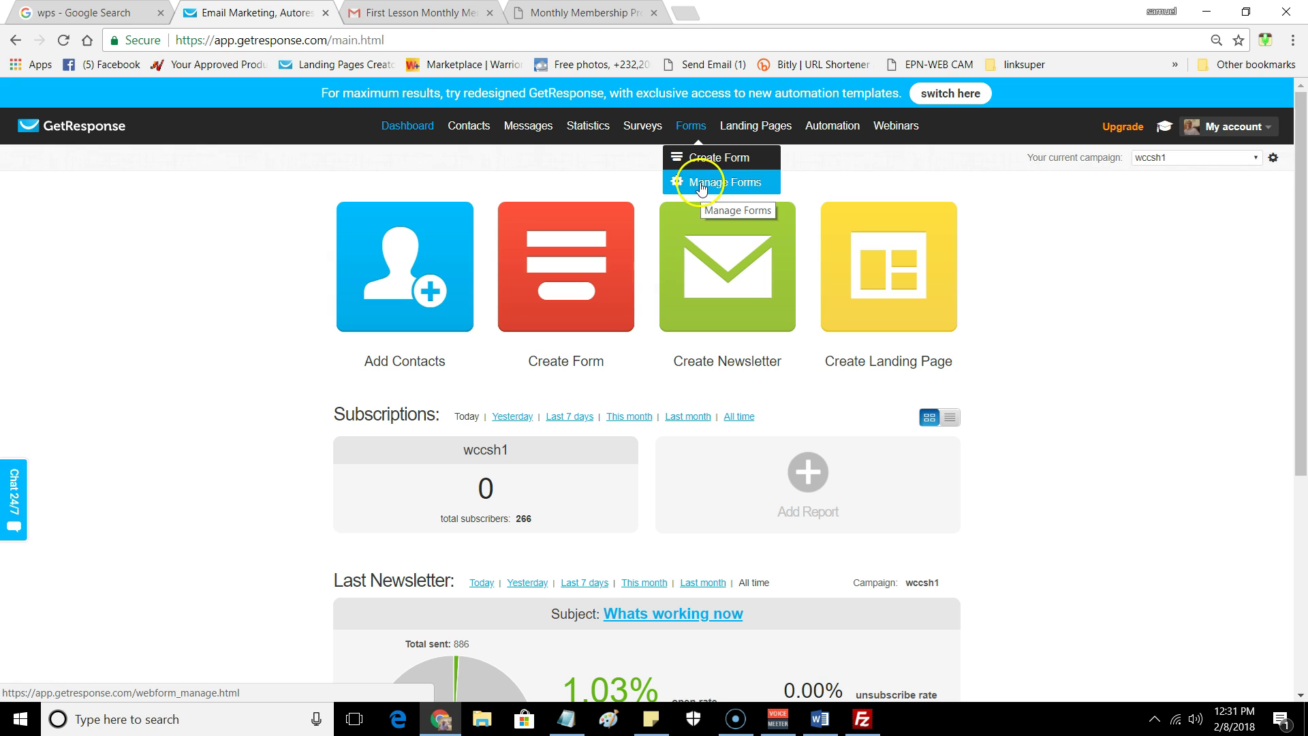
left_click(699, 182)
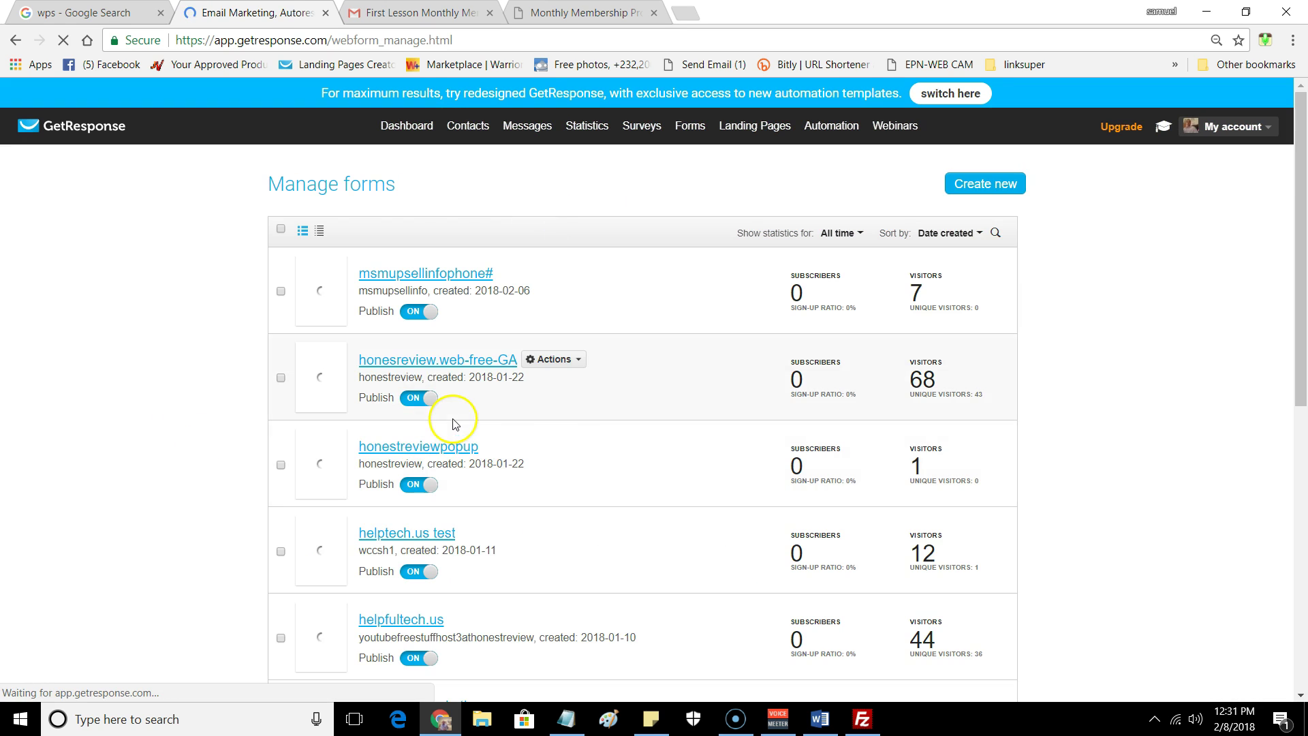
scroll(607, 434, "down", 5)
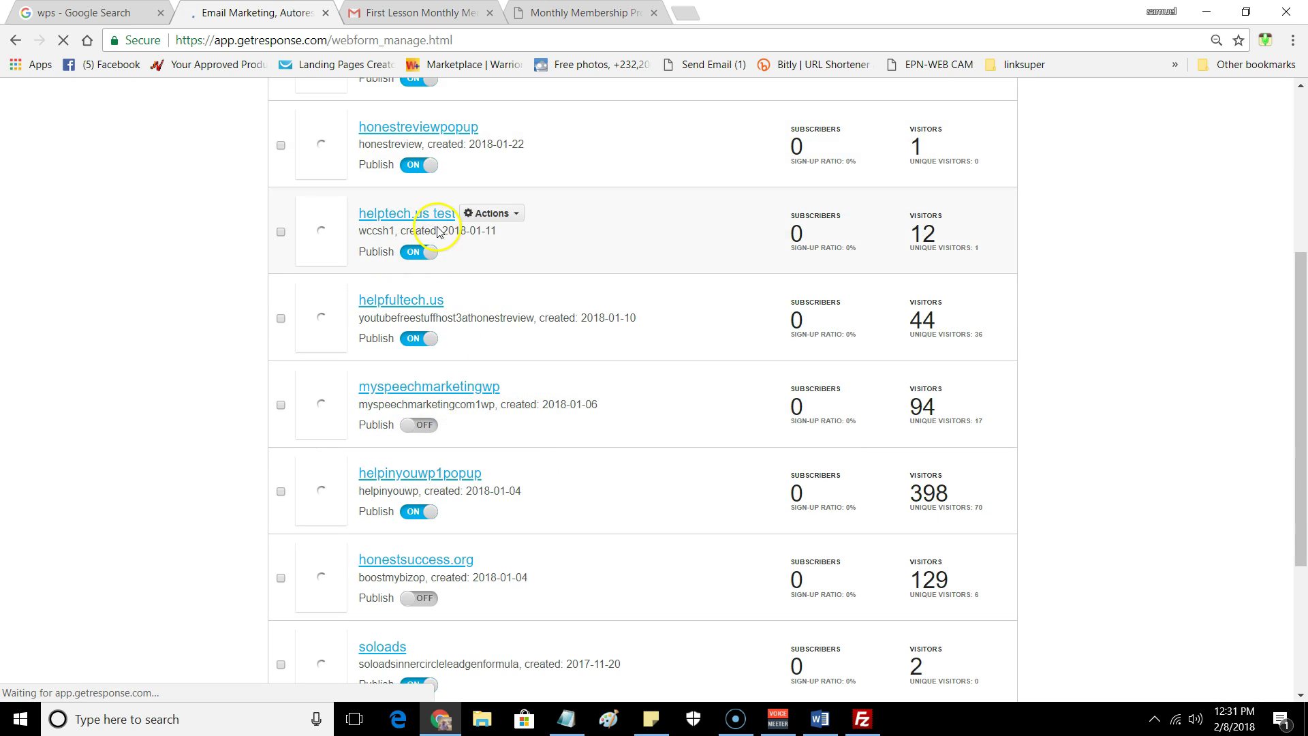
left_click(492, 214)
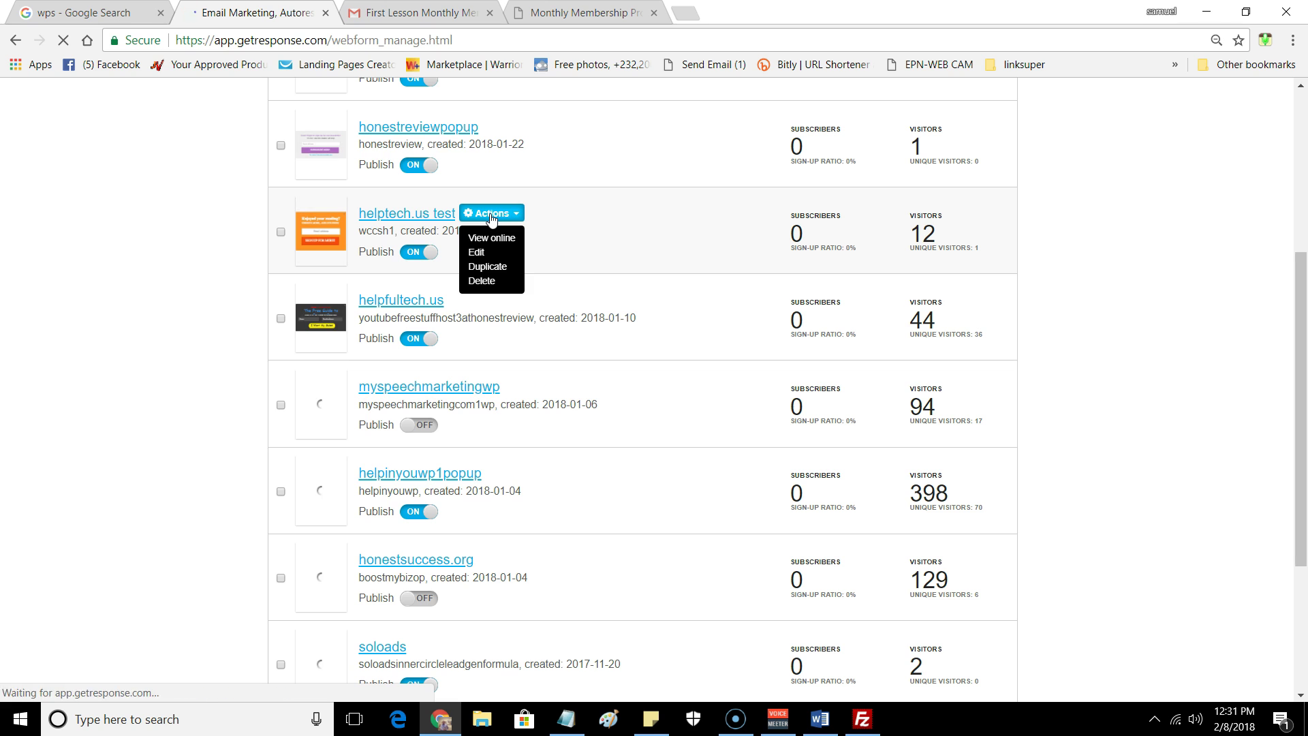
left_click(482, 253)
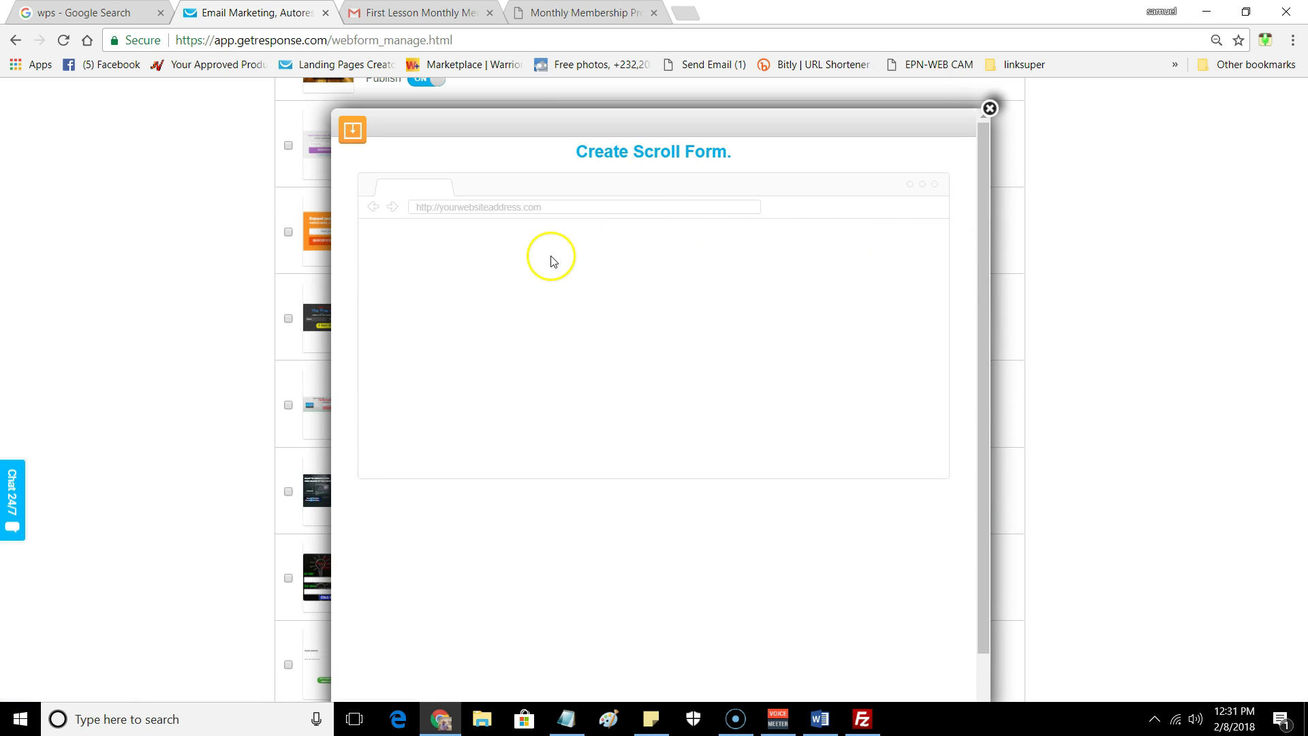
- Save and publish the helptech.us test form with its existing settings to get its embed code
scroll(722, 280, "down", 1)
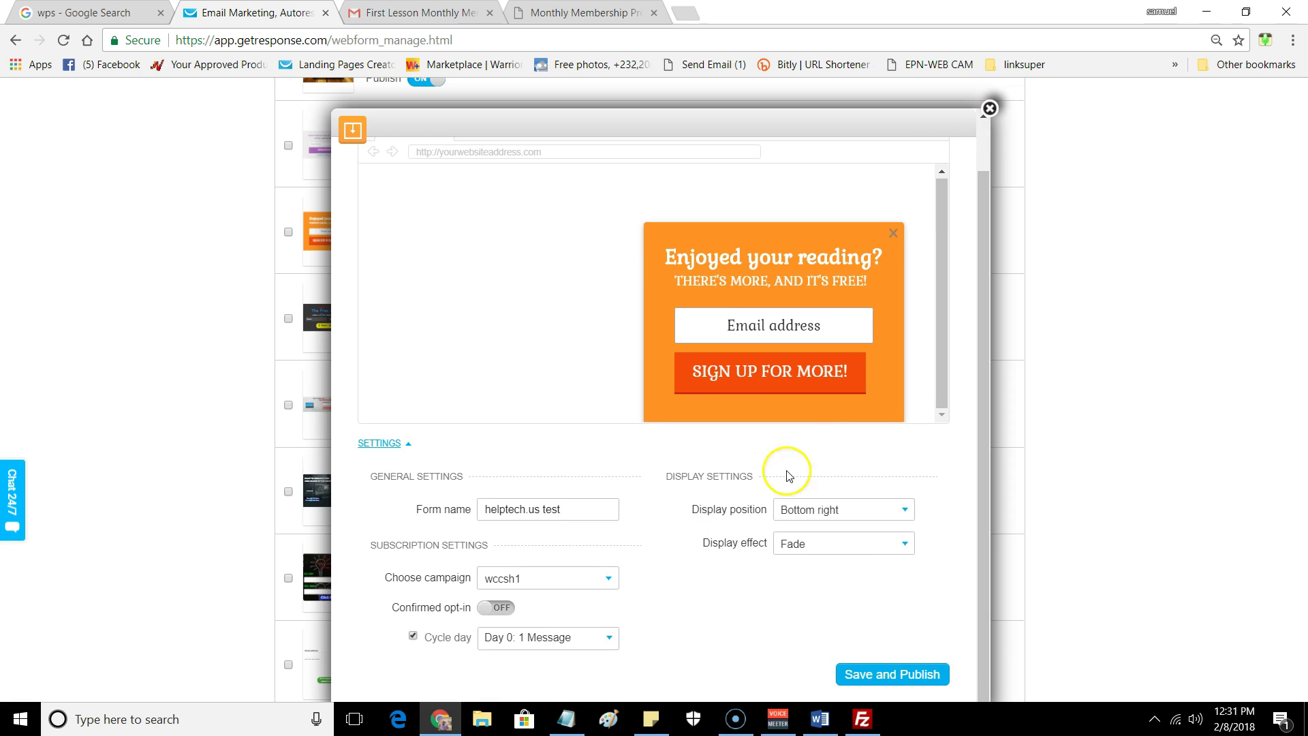
left_click(881, 676)
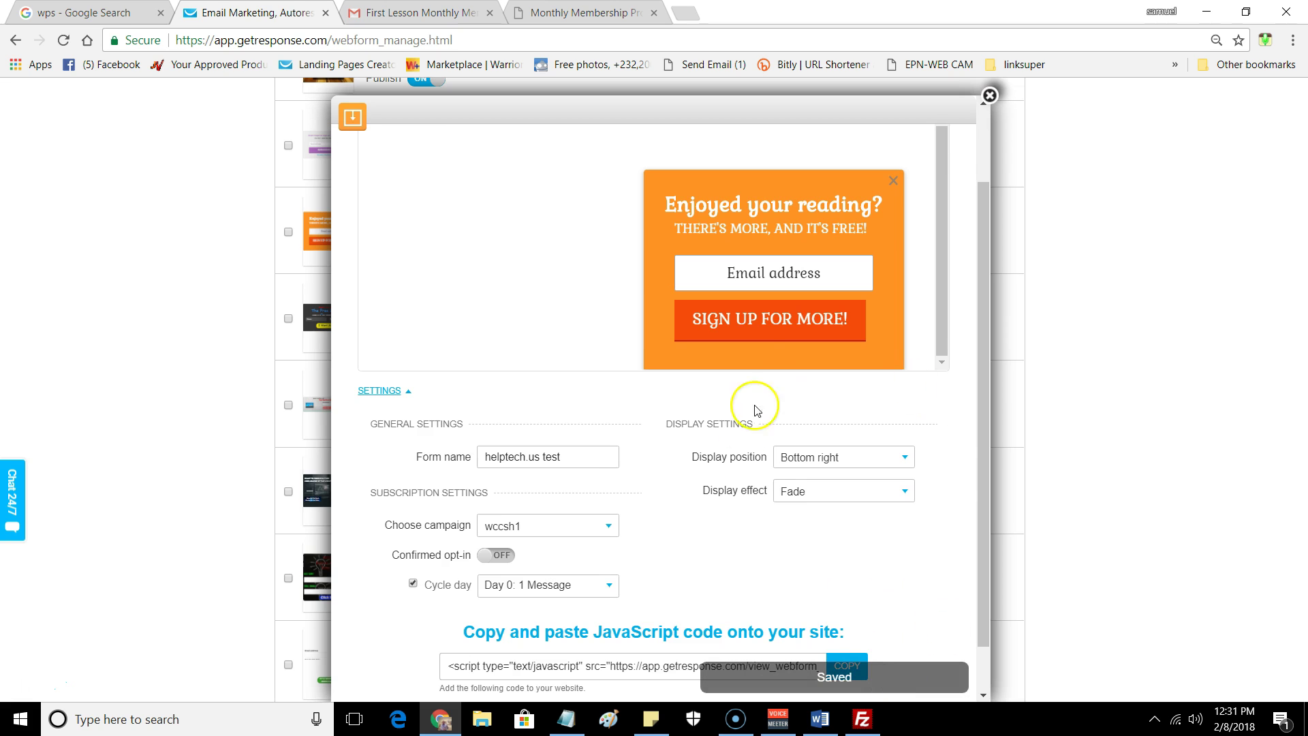
scroll(747, 498, "down", 1)
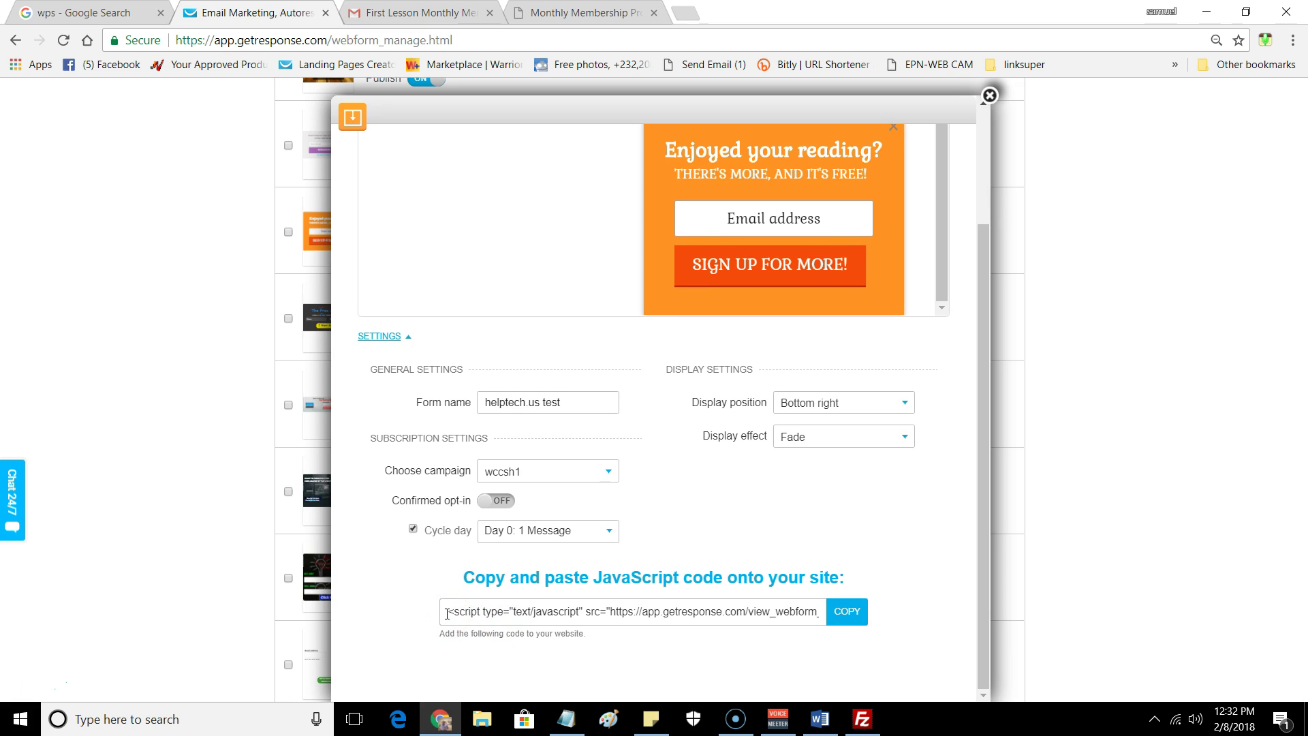
- Copy the form's full JavaScript embed code and close the form editor
left_click_drag(518, 621, 806, 617)
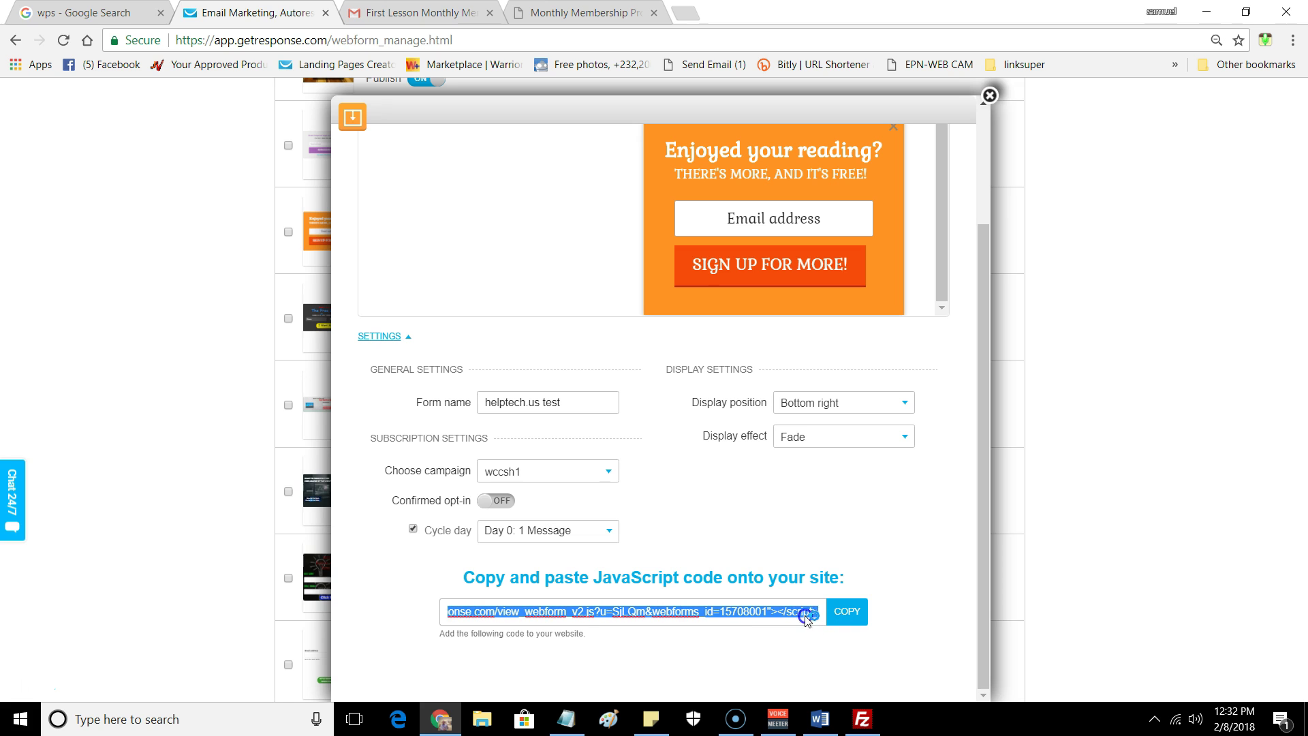
left_click(832, 613)
right_click(845, 617)
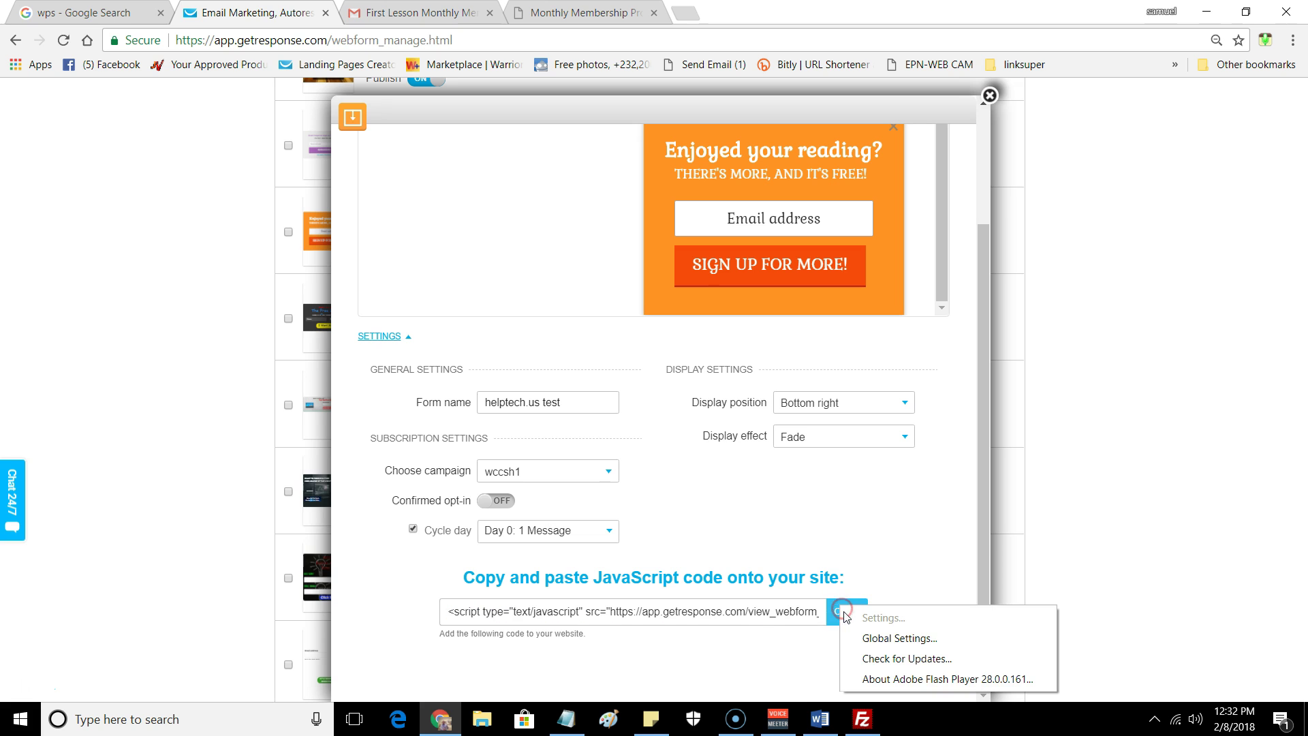
left_click(838, 617)
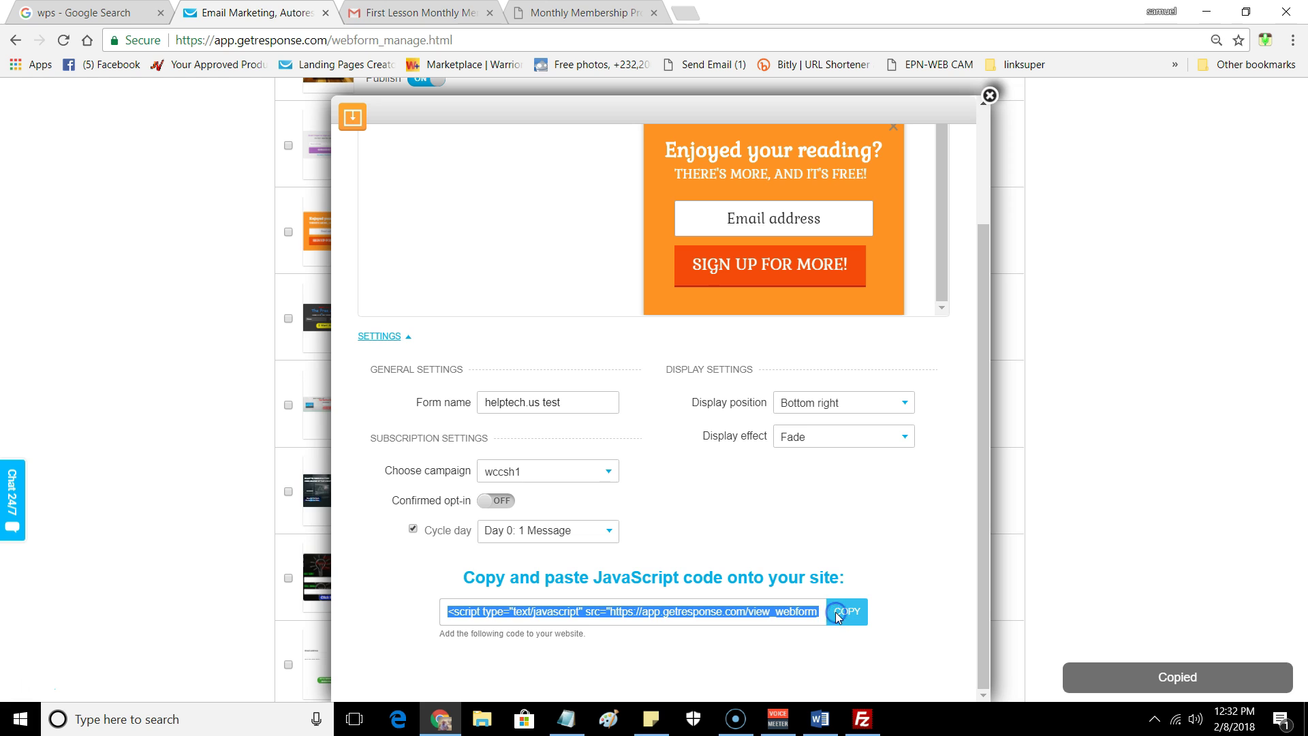
left_click(992, 98)
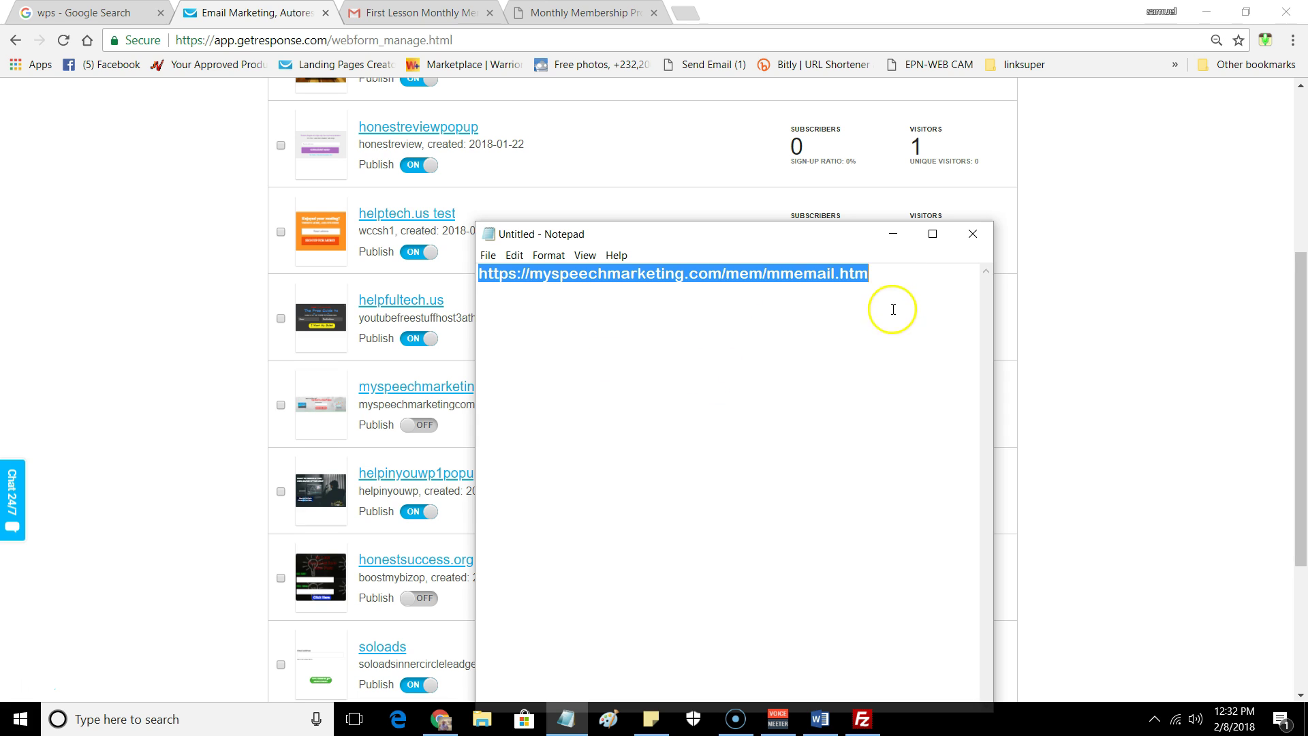
- Paste the form's JavaScript code beneath the web address in Notepad and minimize the note
left_click(893, 308)
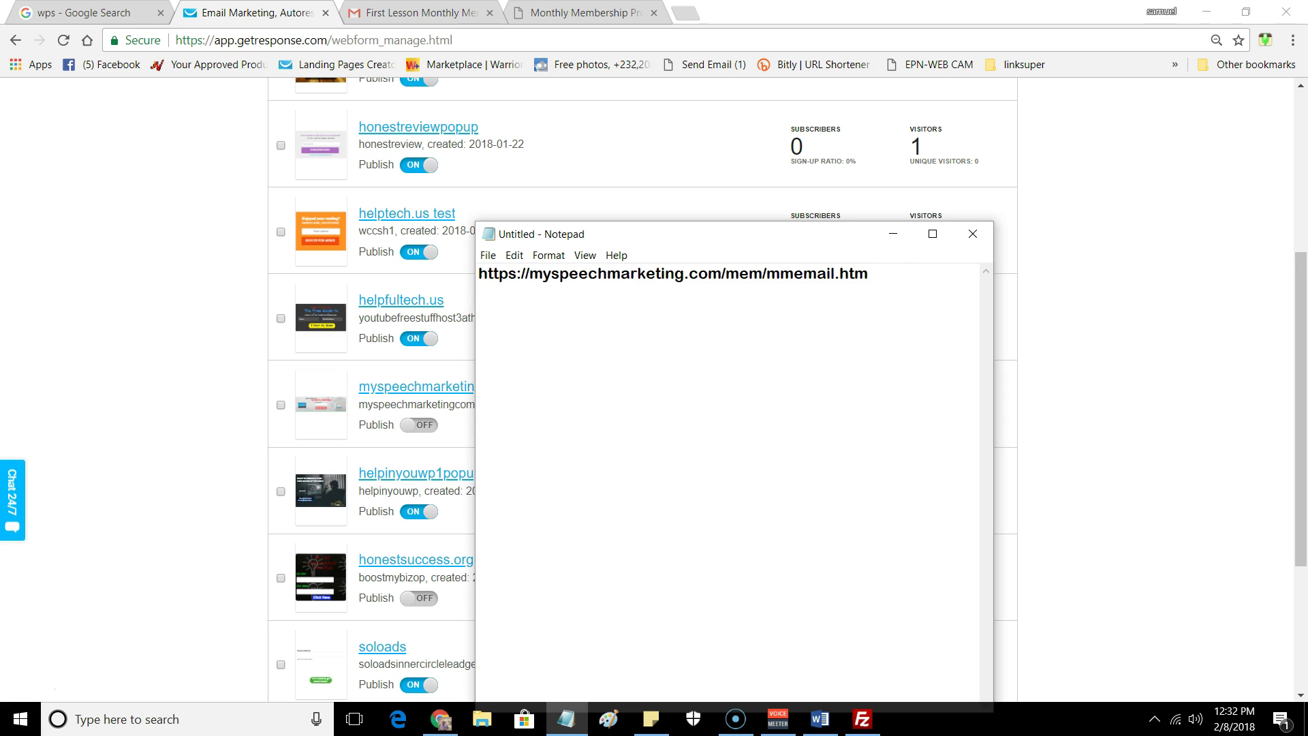
key("ctrl+v")
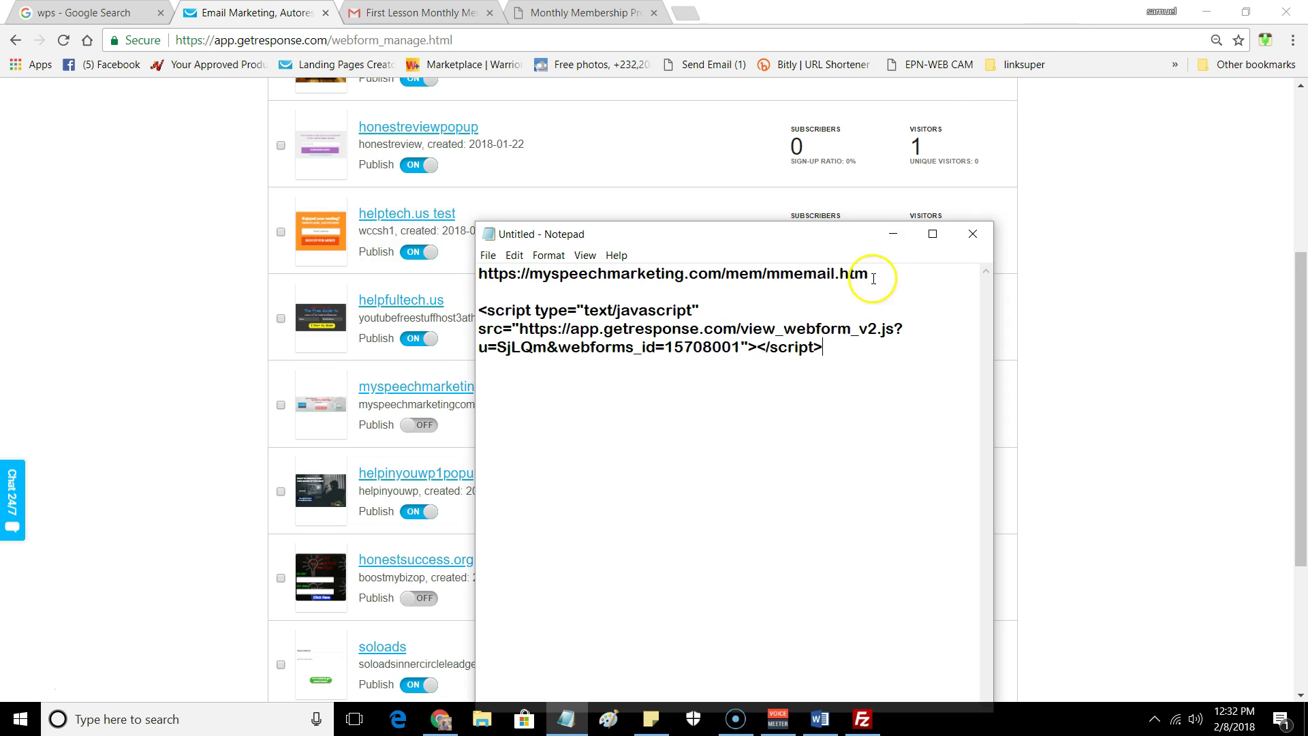
left_click(893, 233)
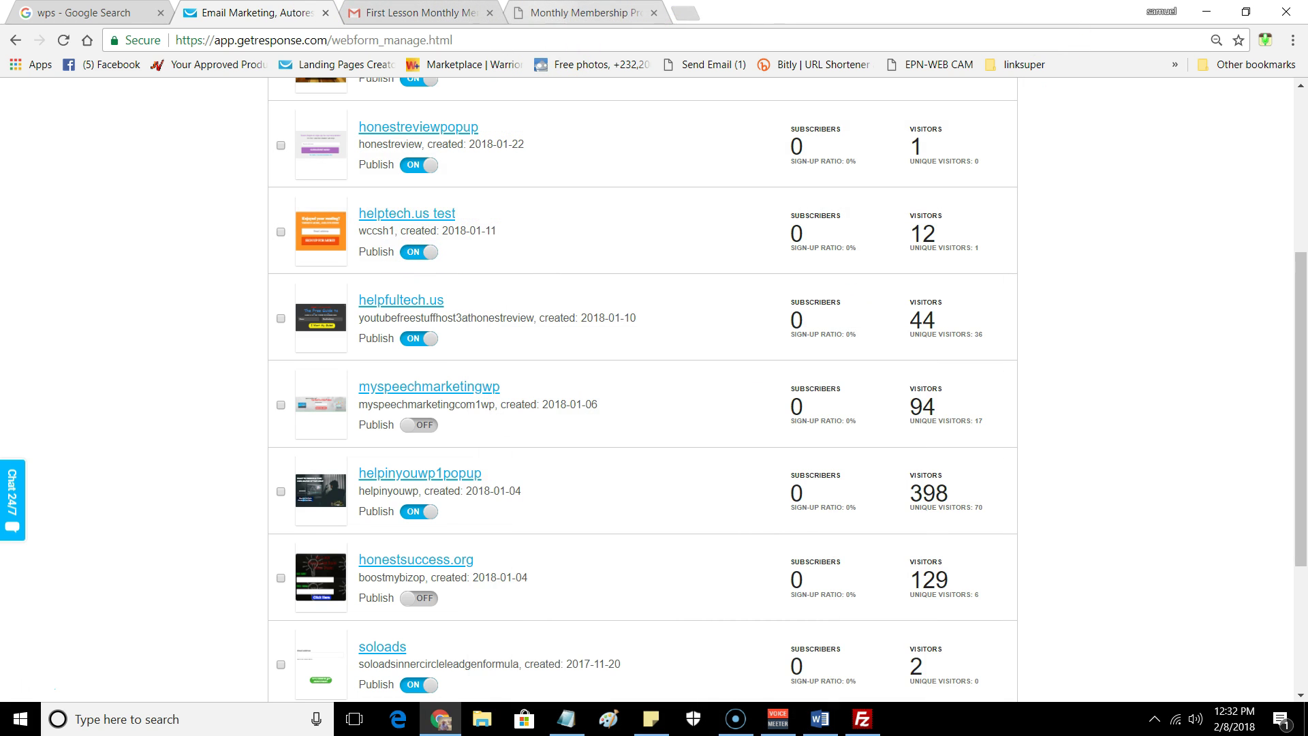
- Minimize the browser and launch KompoZer from the desktop with a blank page ready
left_click(1206, 11)
left_click(25, 556)
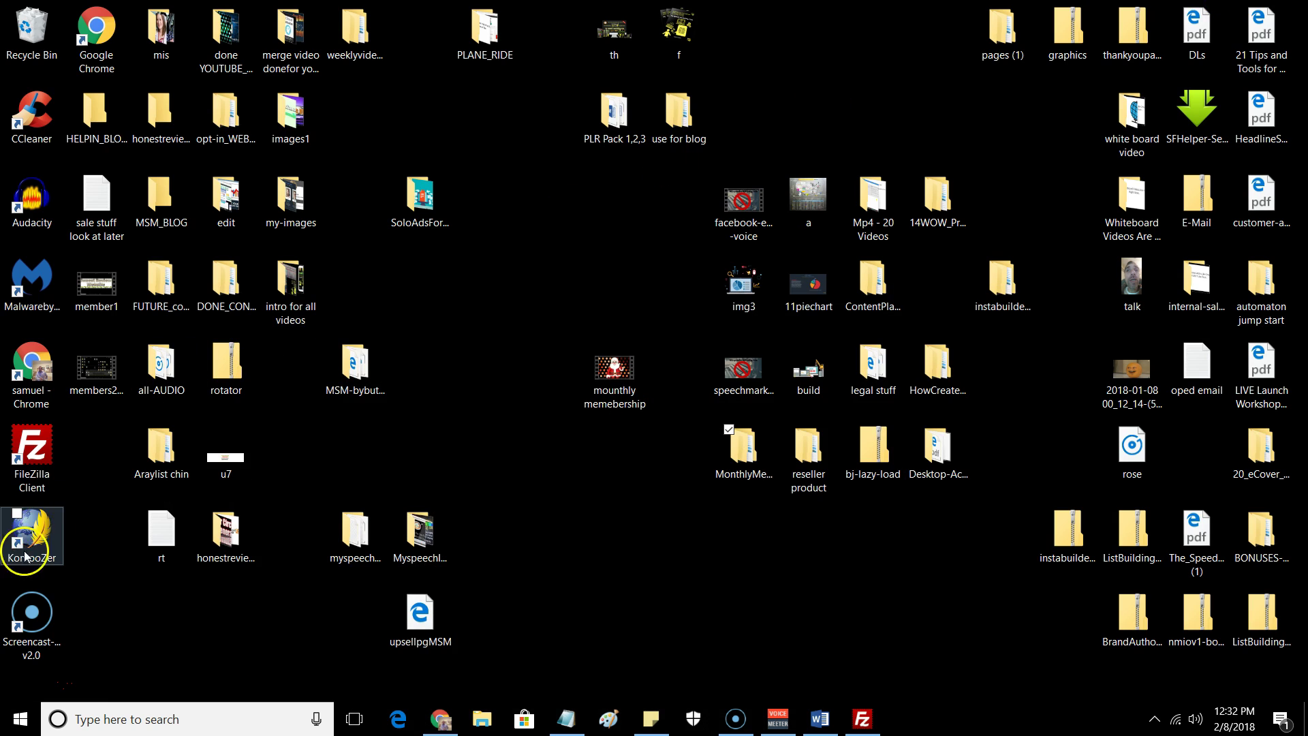
left_click(27, 516)
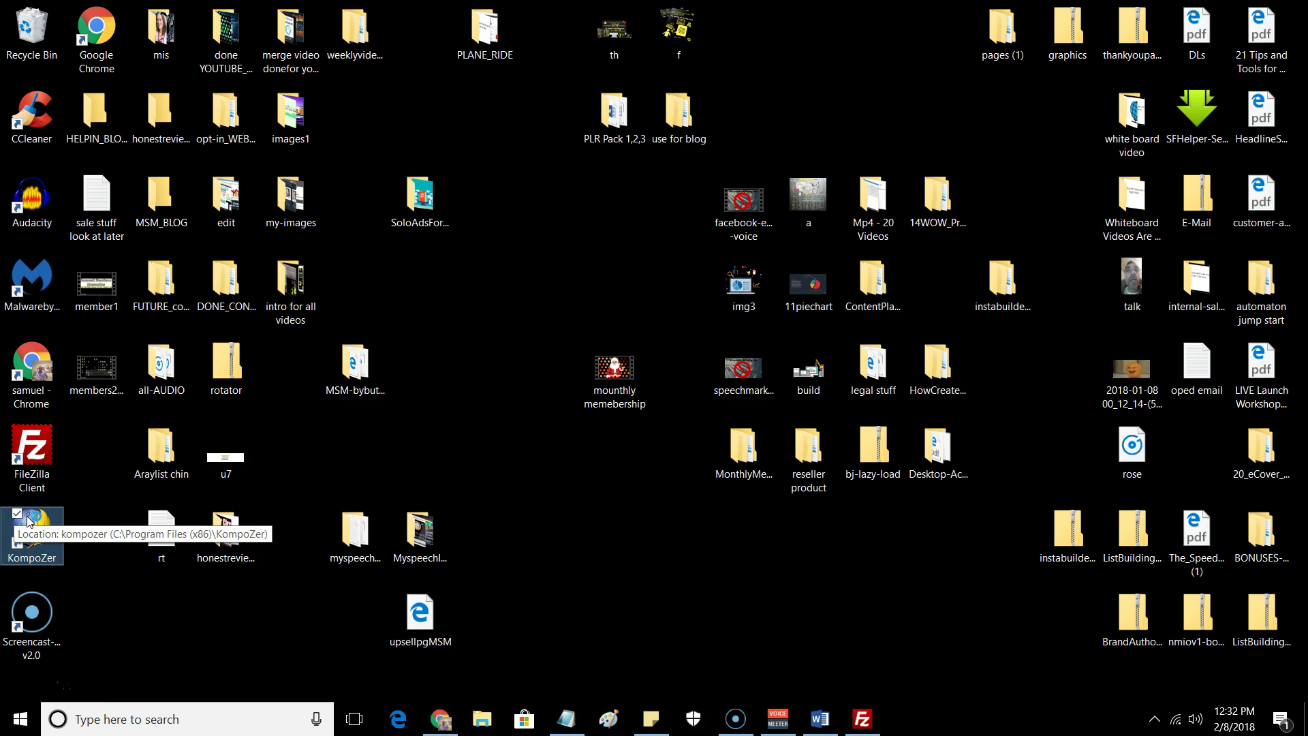
double_click(27, 517)
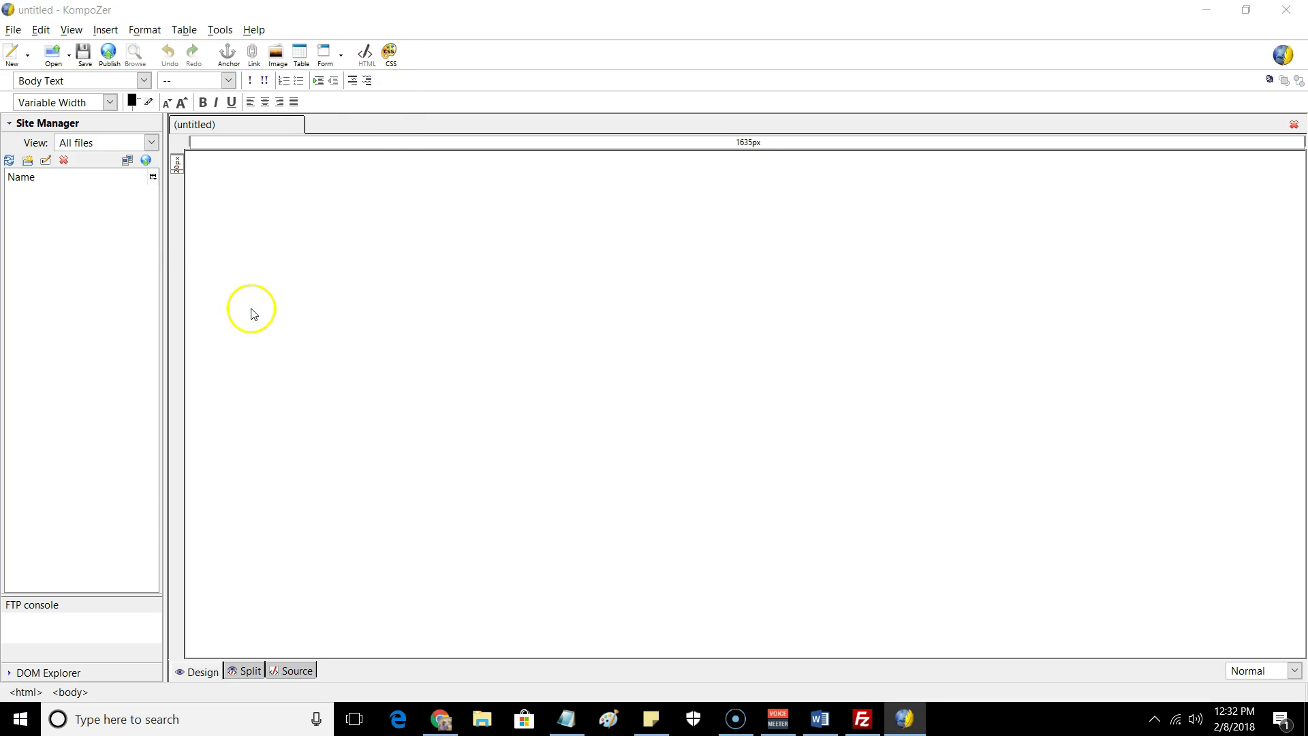
left_click(349, 239)
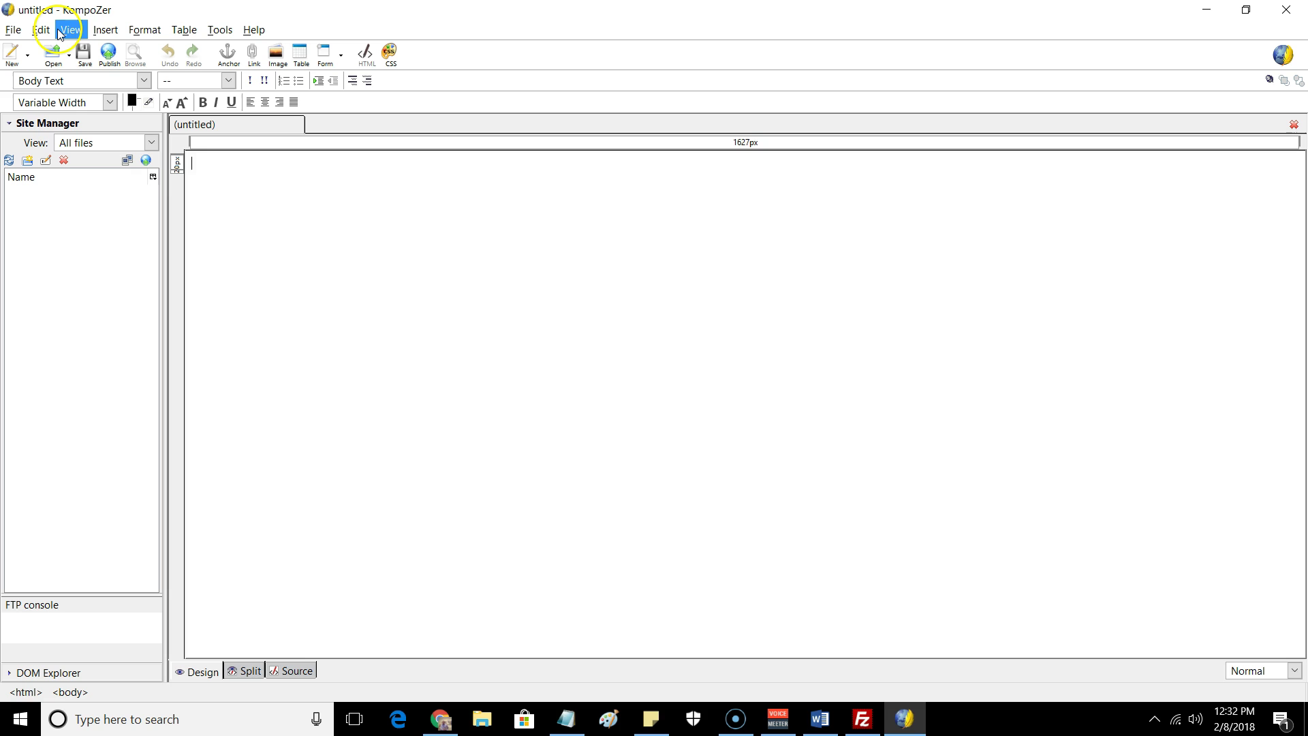
- Open the mmemail HTML file from the Squeeze-Page folder inside the desktop's nested MonthlyMembProfits_plr folders
left_click(13, 30)
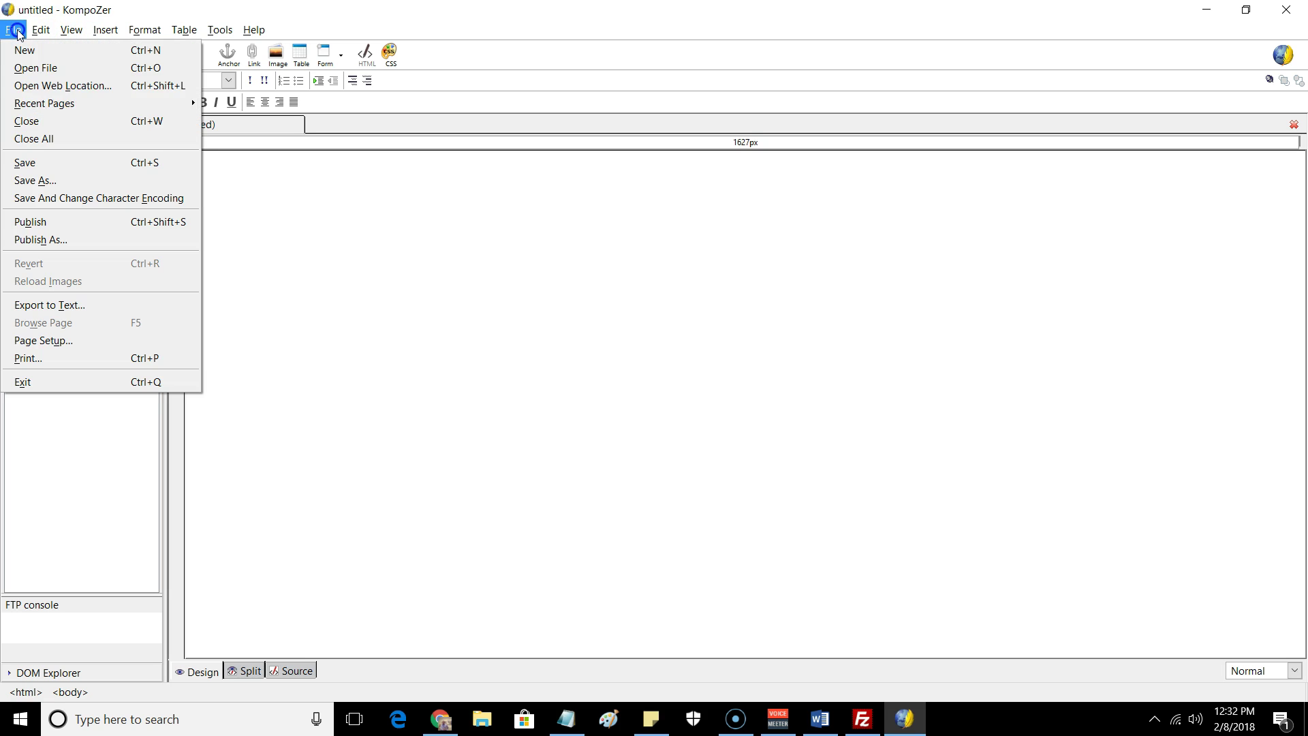
left_click(54, 68)
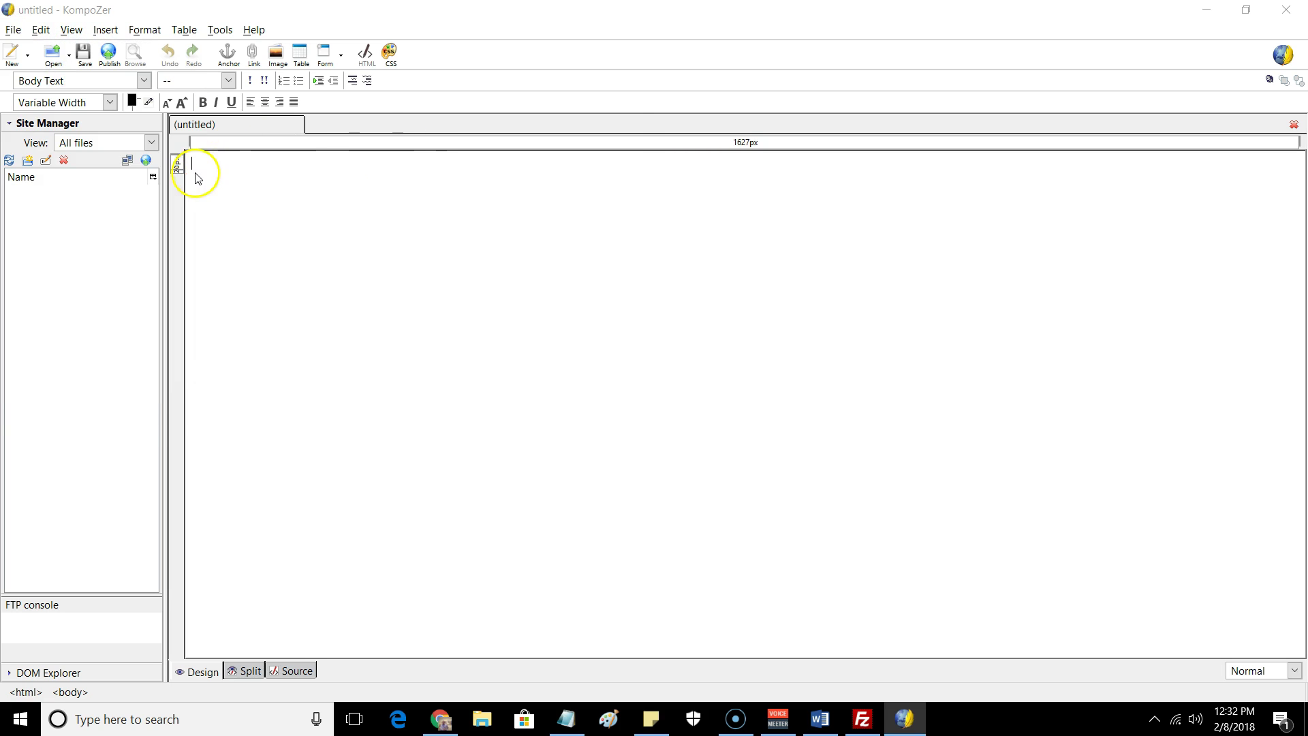
left_click_drag(636, 141, 624, 230)
double_click(494, 224)
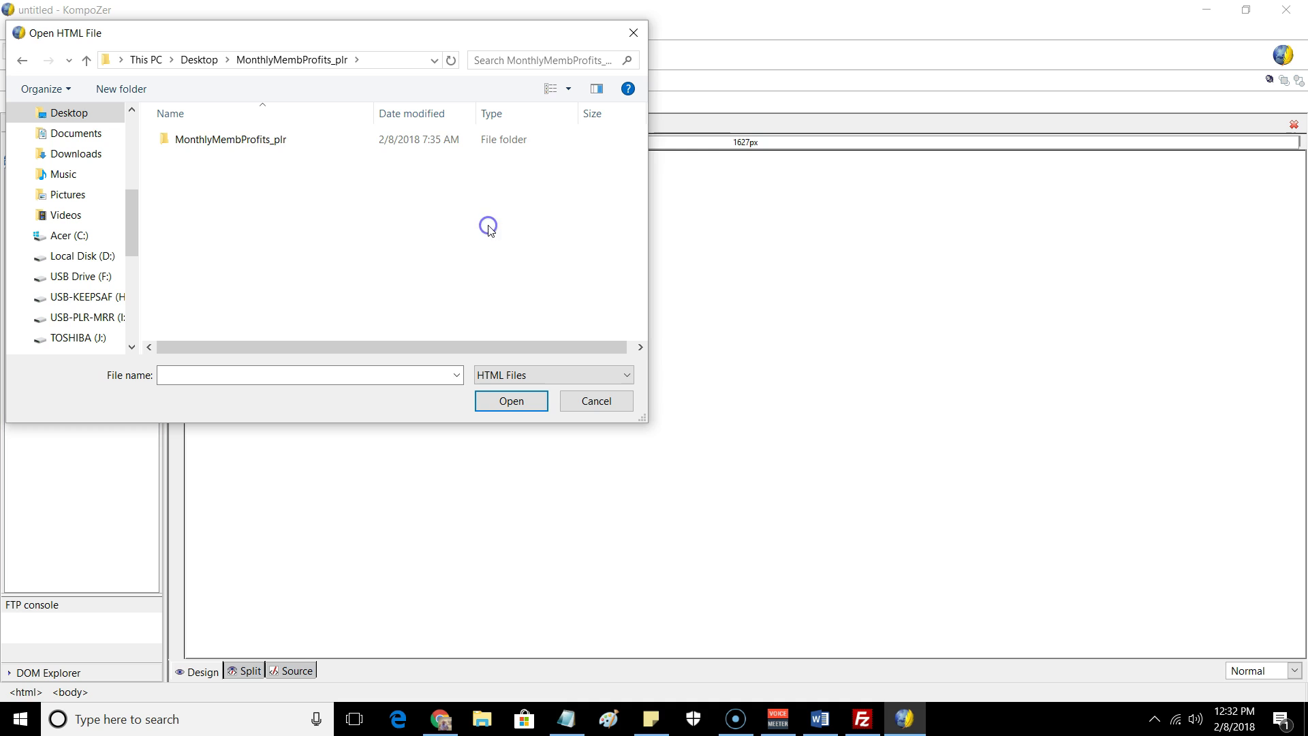
double_click(221, 143)
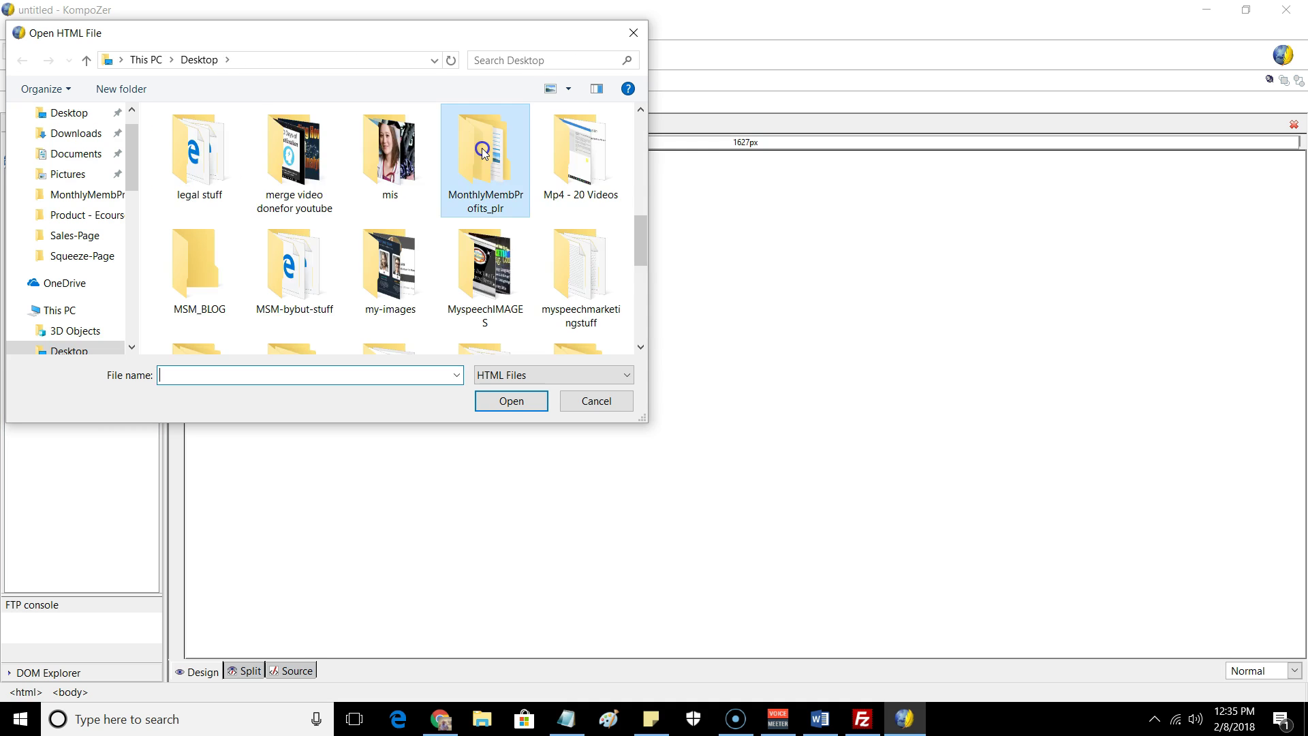
double_click(480, 143)
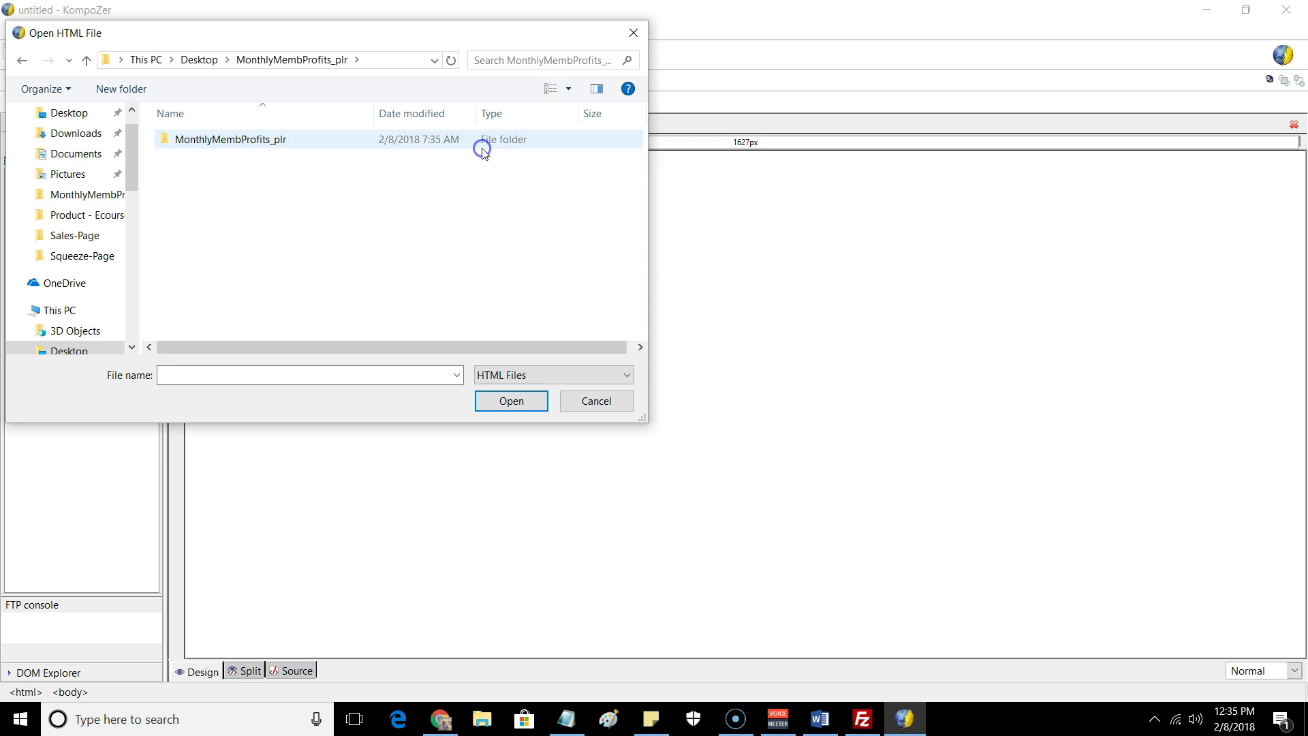
double_click(192, 135)
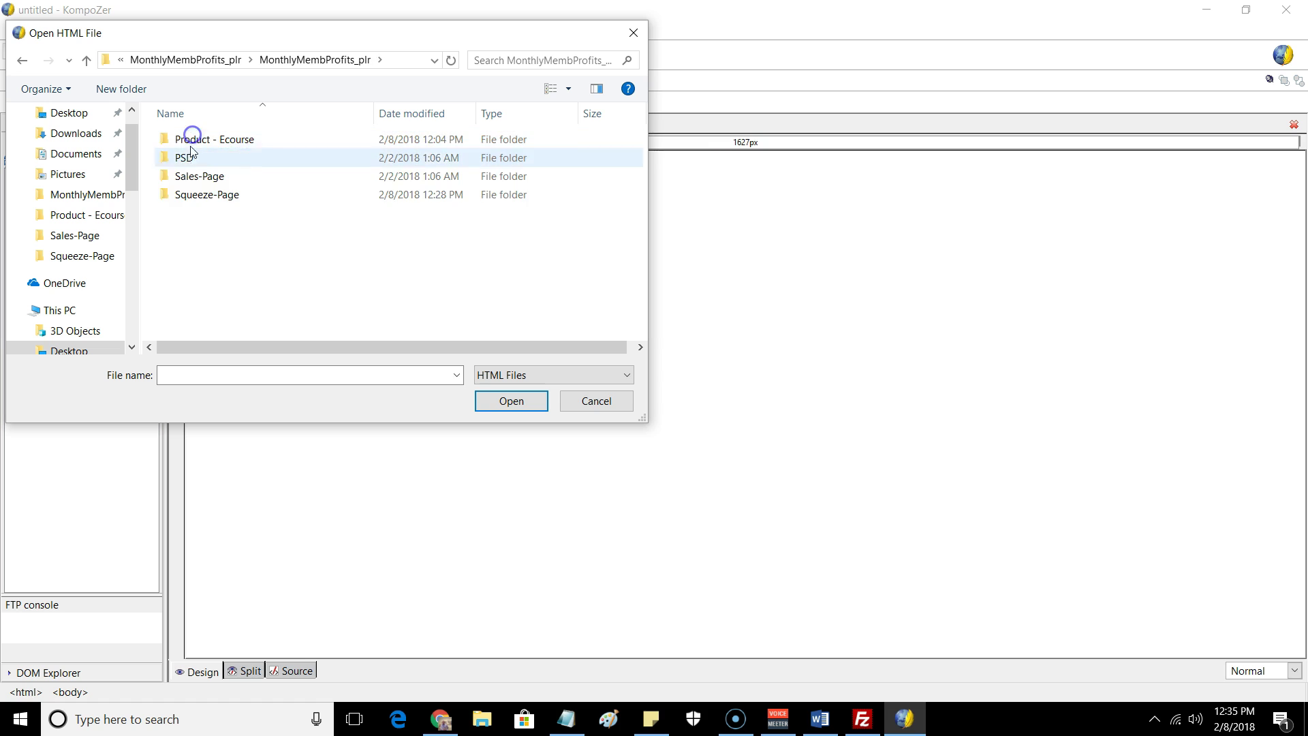
double_click(192, 196)
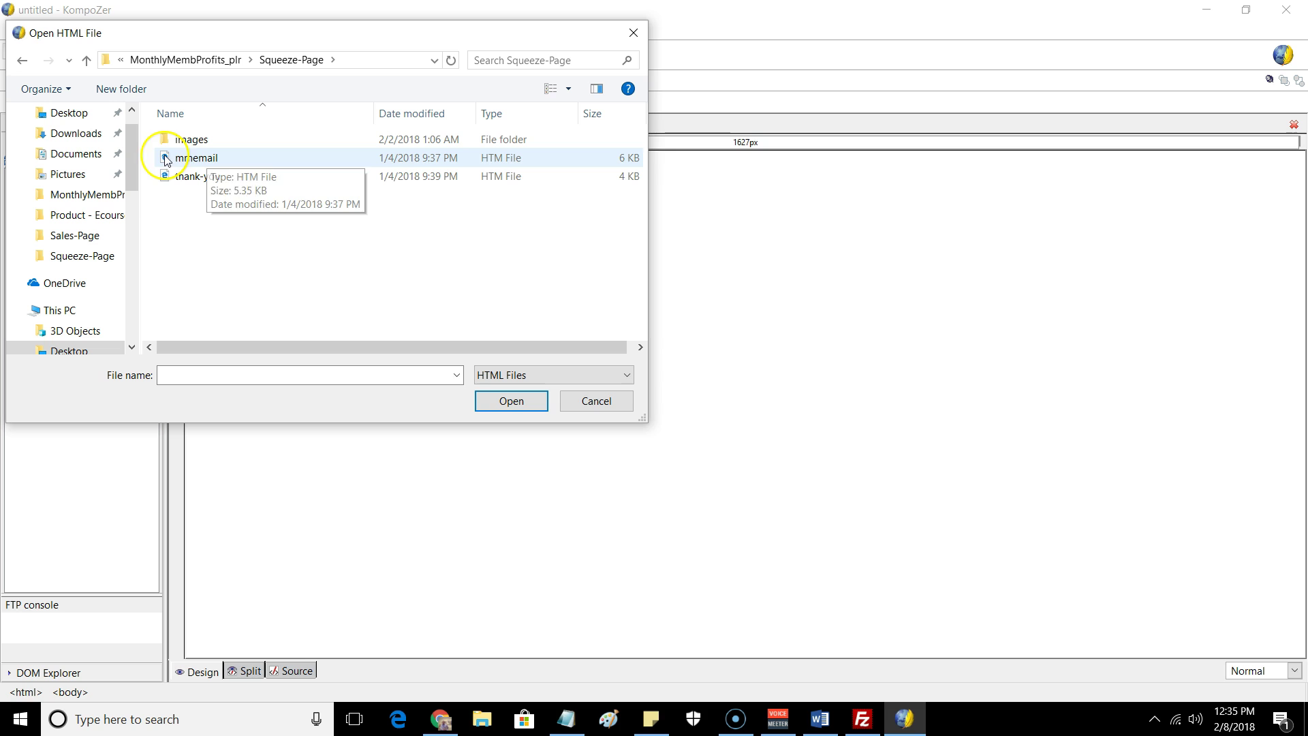
left_click(173, 160)
left_click(492, 405)
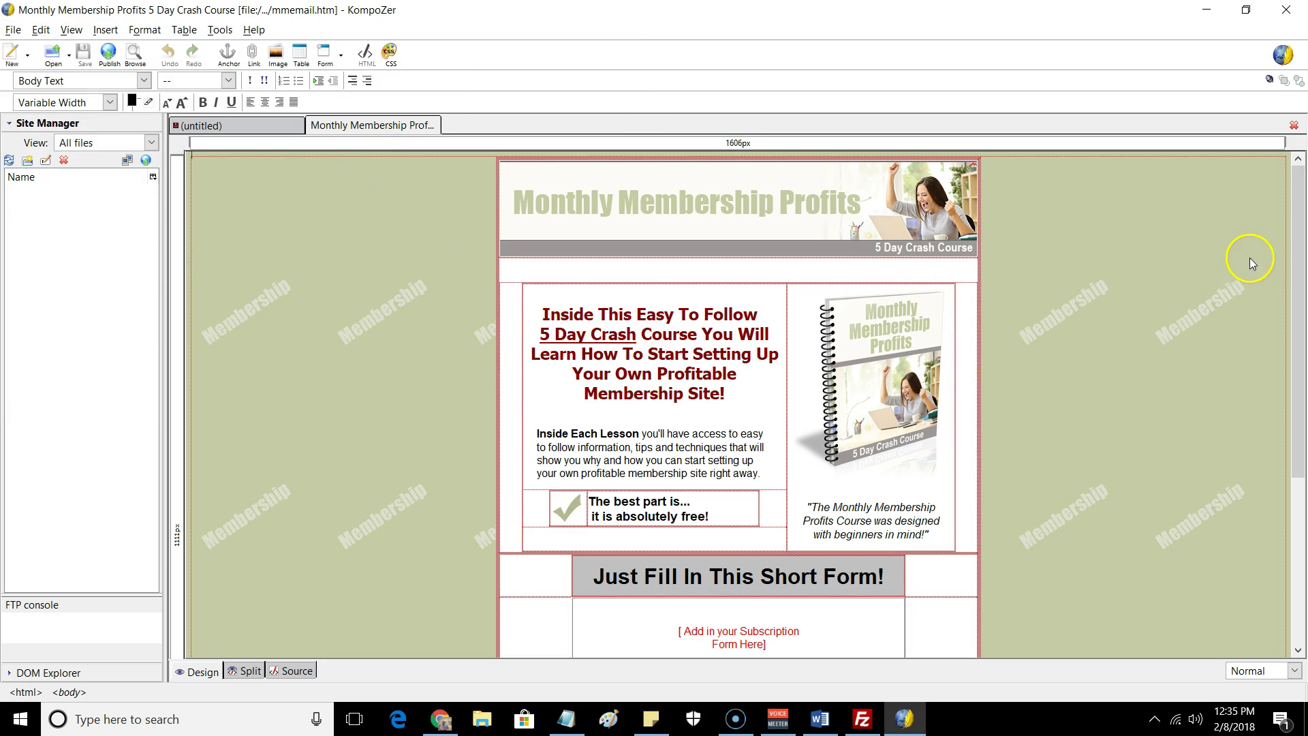
- Select the "[ Add in your Subscription Form Here]" placeholder under "Just Fill In This Short Form!" and switch the page to Split view
scroll(1215, 334, "down", 6)
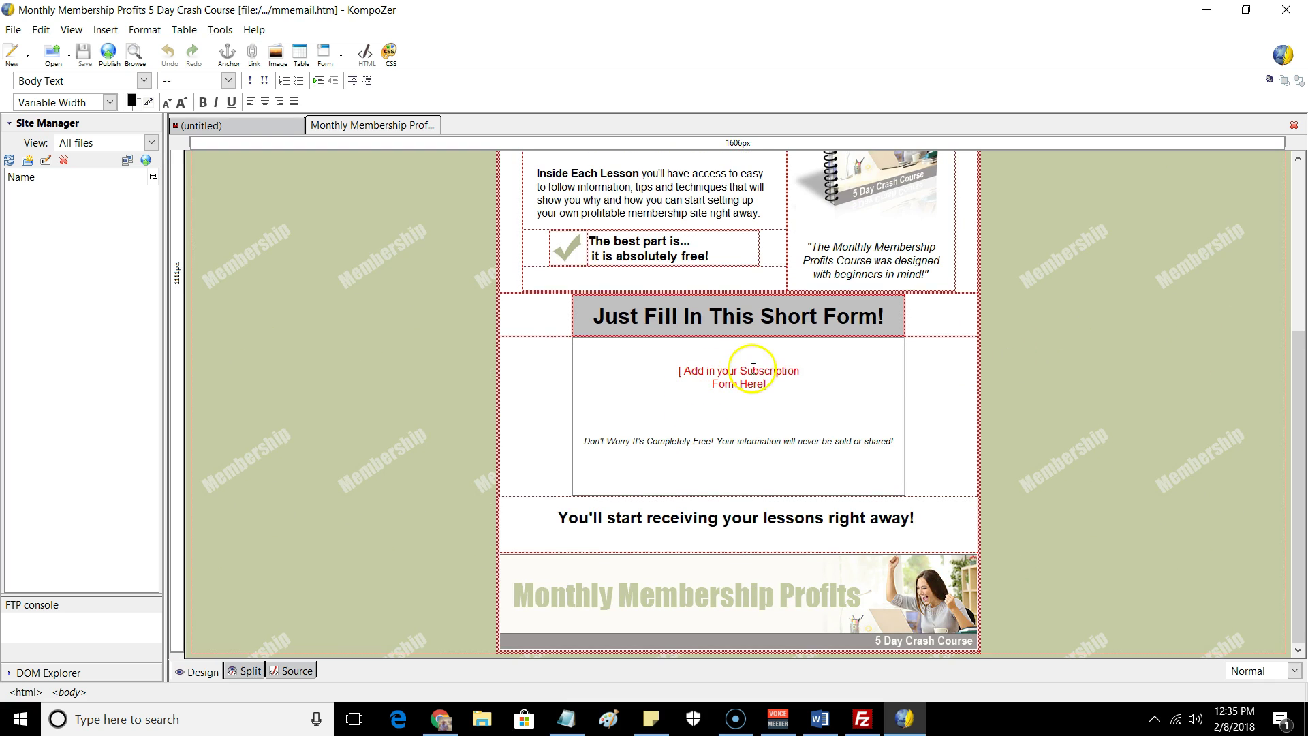
left_click(704, 374)
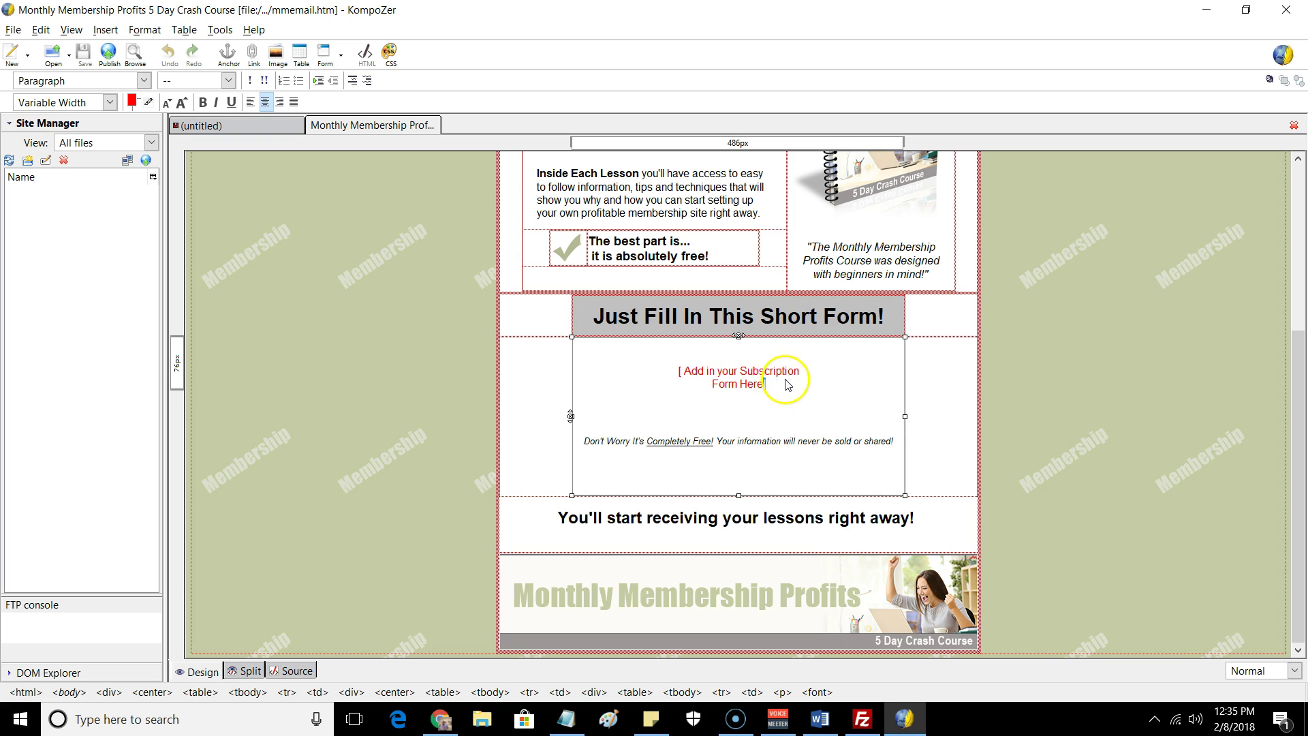
left_click(676, 371)
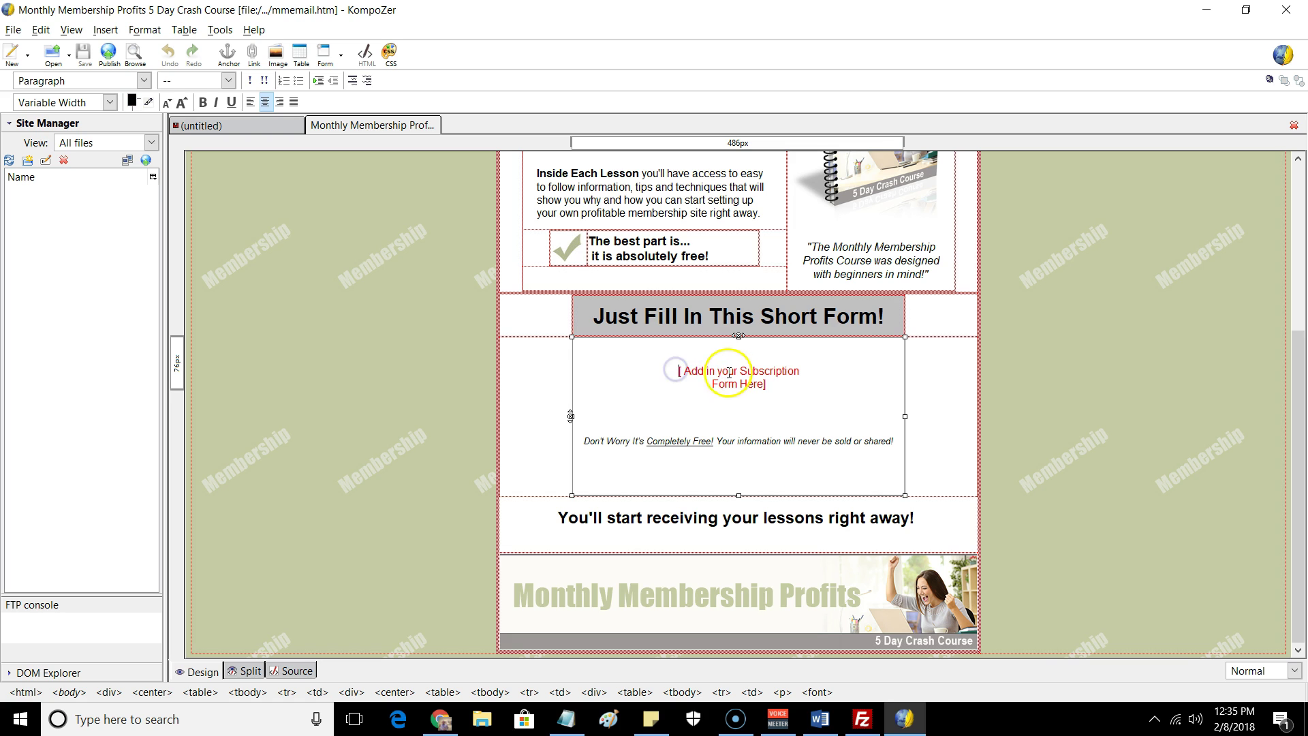
left_click_drag(678, 370, 768, 389)
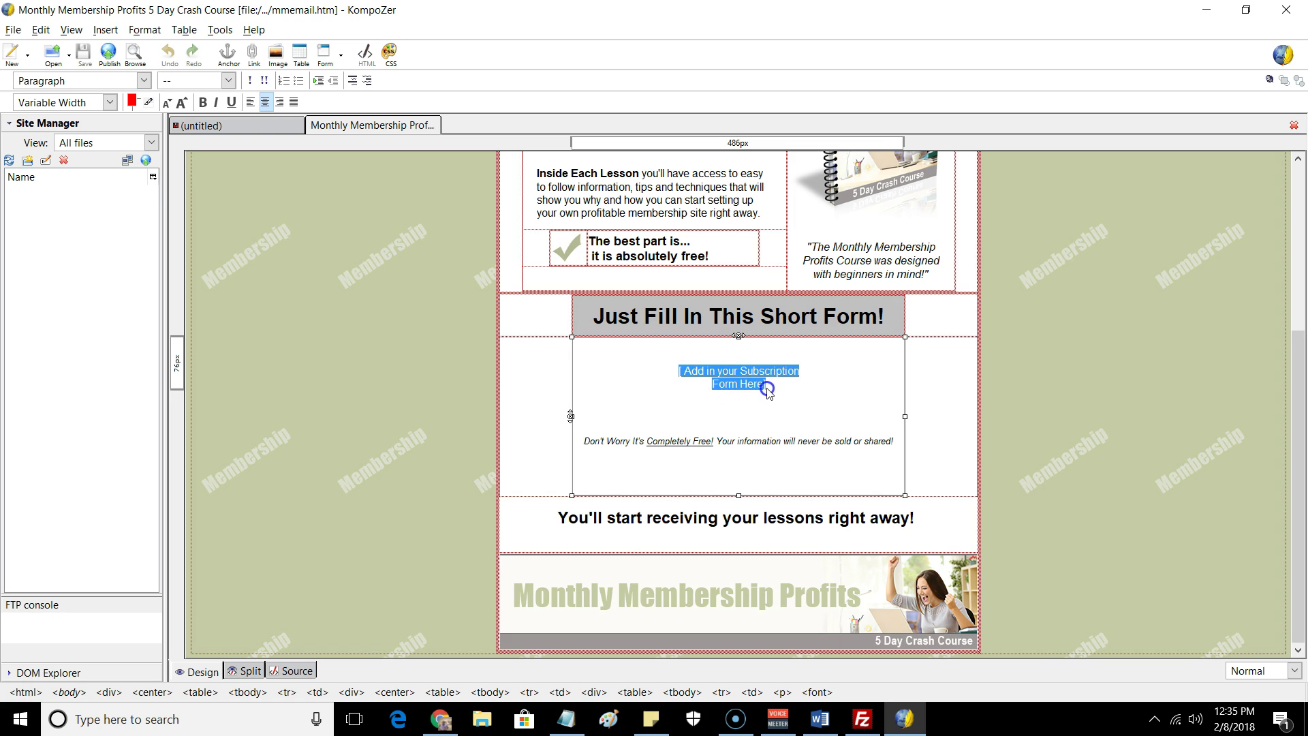
left_click(250, 671)
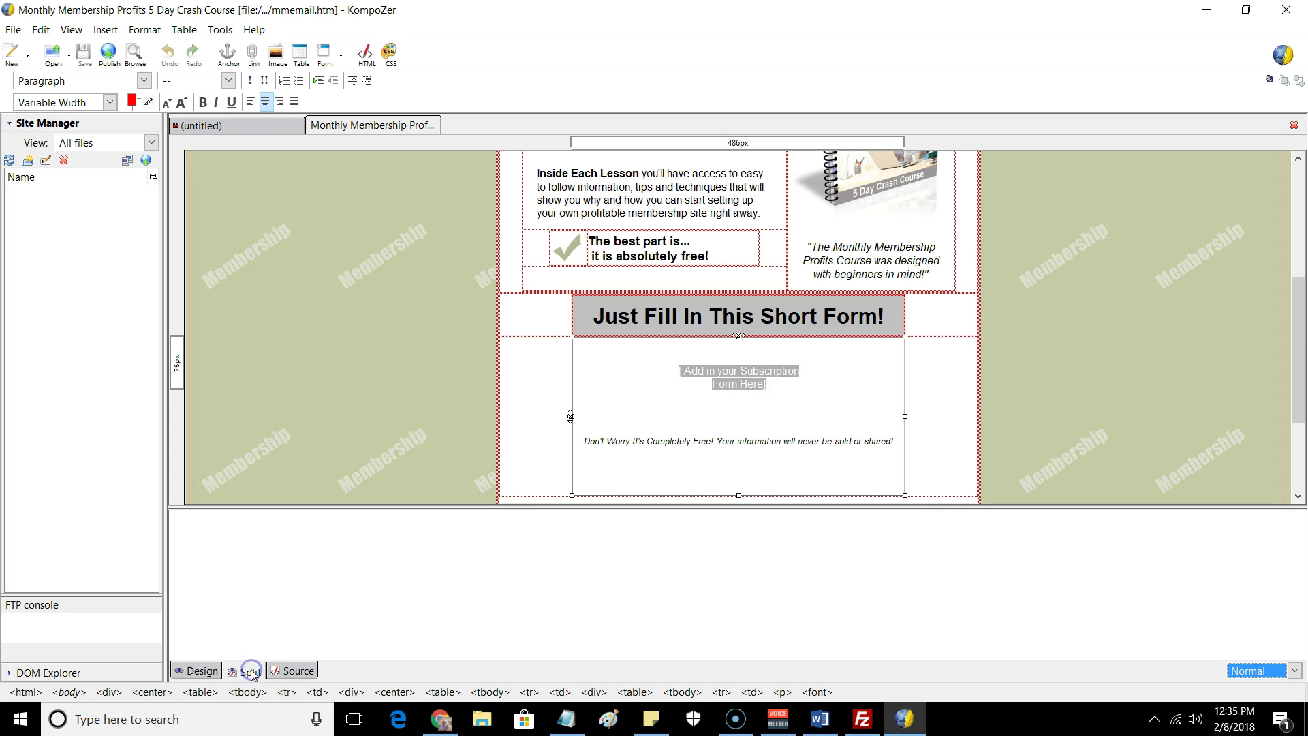